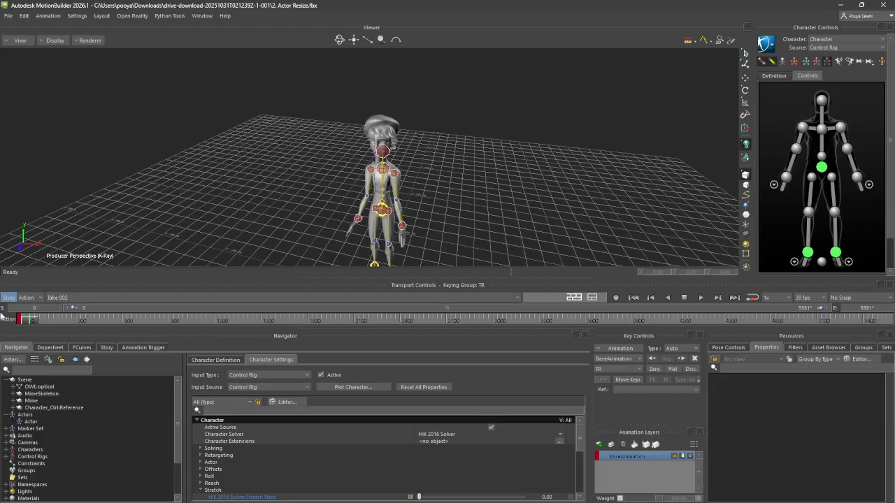
# Switch the viewer display between Normal and X-Ray, and leave it on Models Only so the rig is hidden
pyautogui.press('a')
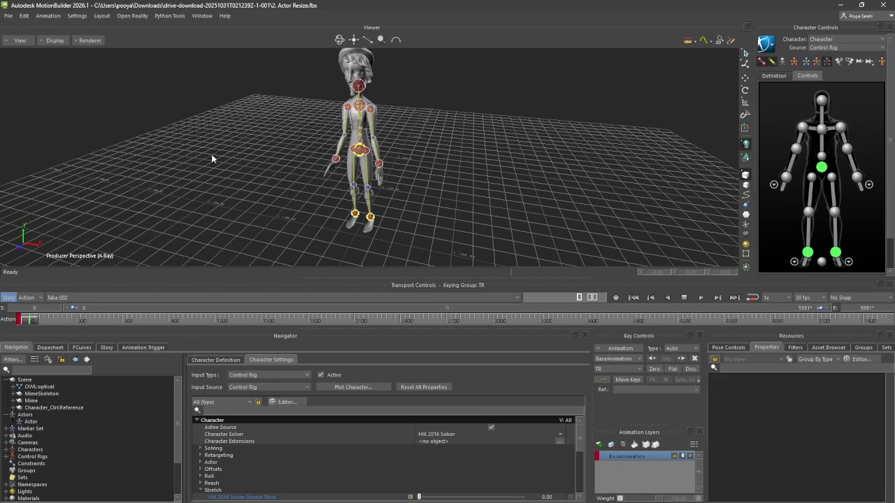
pyautogui.keyDown('shift'); pyautogui.moveTo(212, 153); pyautogui.dragTo(203, 180); pyautogui.keyUp('shift')
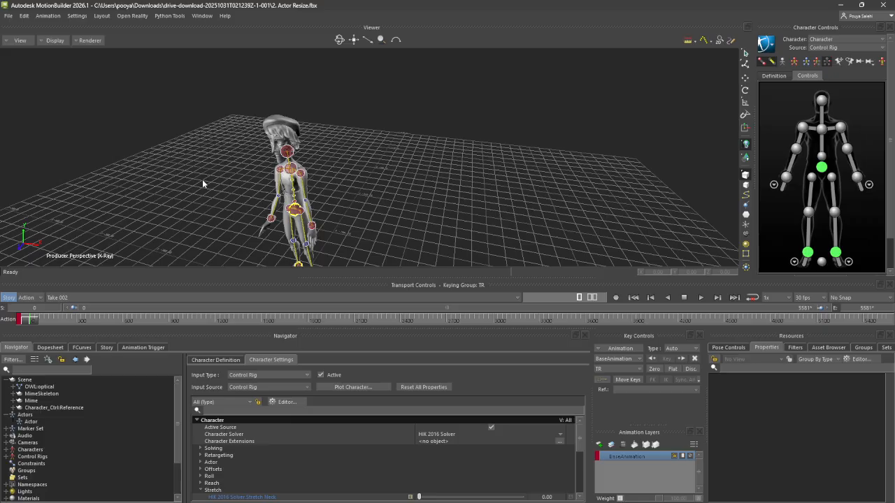
pyautogui.hotkey('ctrl', 'e')
pyautogui.keyDown('shift'); pyautogui.moveTo(412, 185); pyautogui.dragTo(228, 222); pyautogui.keyUp('shift')
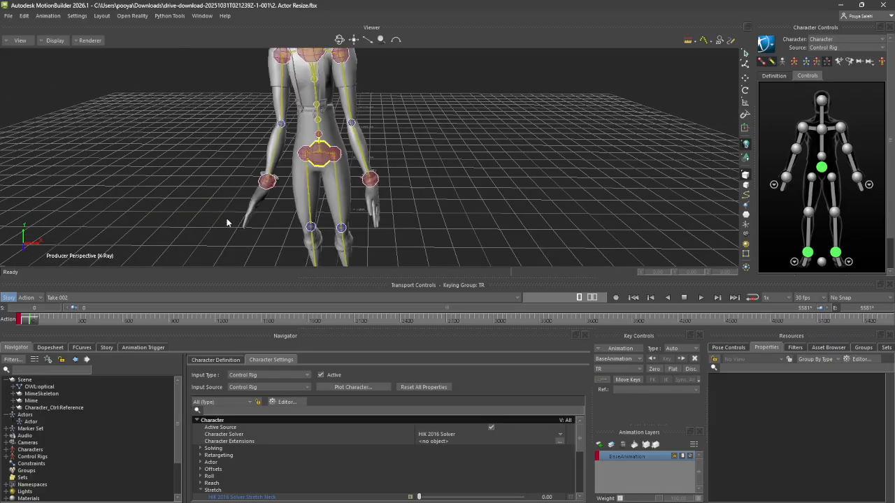
pyautogui.click(56, 41)
pyautogui.click(72, 52)
pyautogui.keyDown('shift'); pyautogui.moveTo(299, 94); pyautogui.dragTo(302, 119); pyautogui.keyUp('shift')
pyautogui.click(56, 42)
pyautogui.click(56, 61)
pyautogui.click(56, 42)
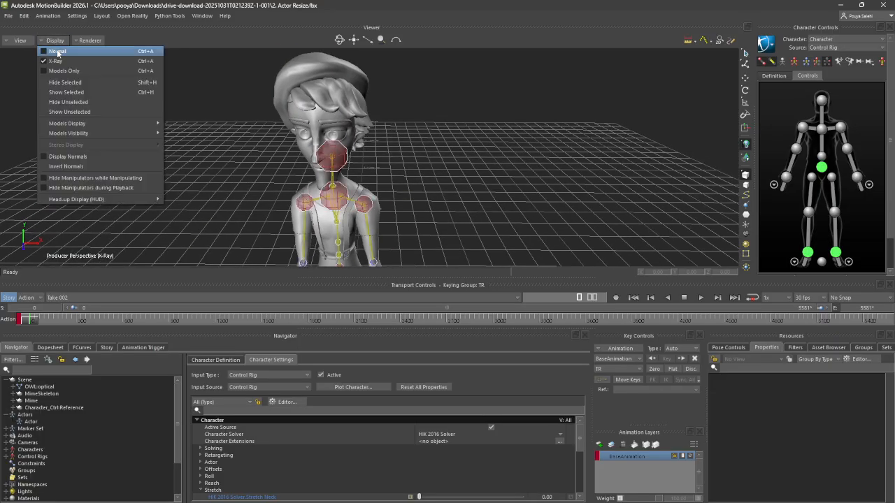
pyautogui.click(63, 70)
# Review the character's animation by playing Take 002 and scrubbing through it to its end and back to the start
pyautogui.moveTo(28, 320); pyautogui.dragTo(59, 302)
pyautogui.scroll(-3, 150, 135)
pyautogui.click(702, 297)
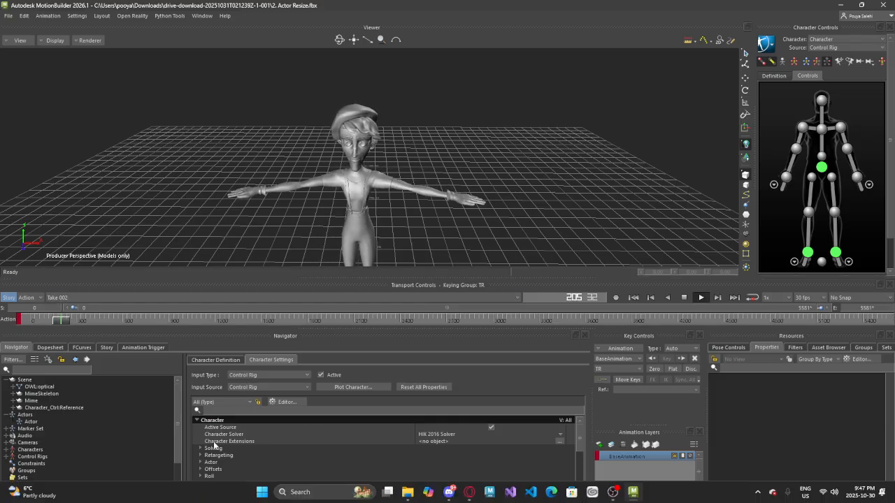
pyautogui.click(684, 299)
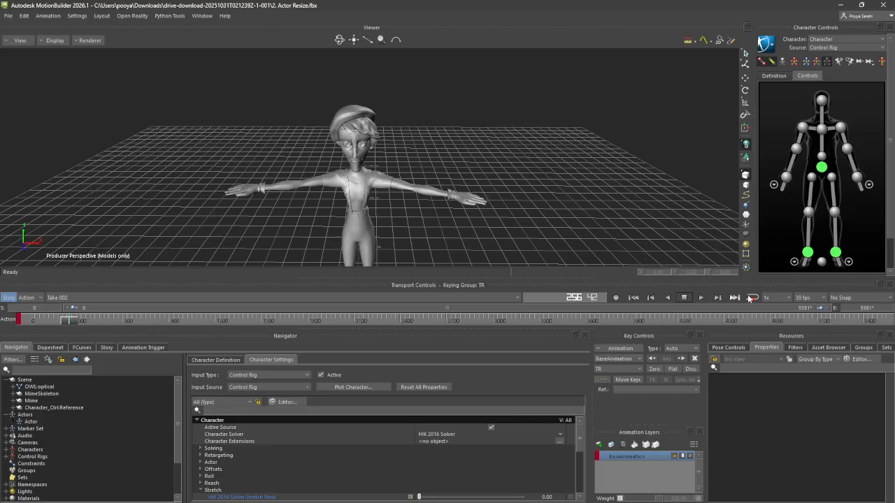
pyautogui.click(701, 298)
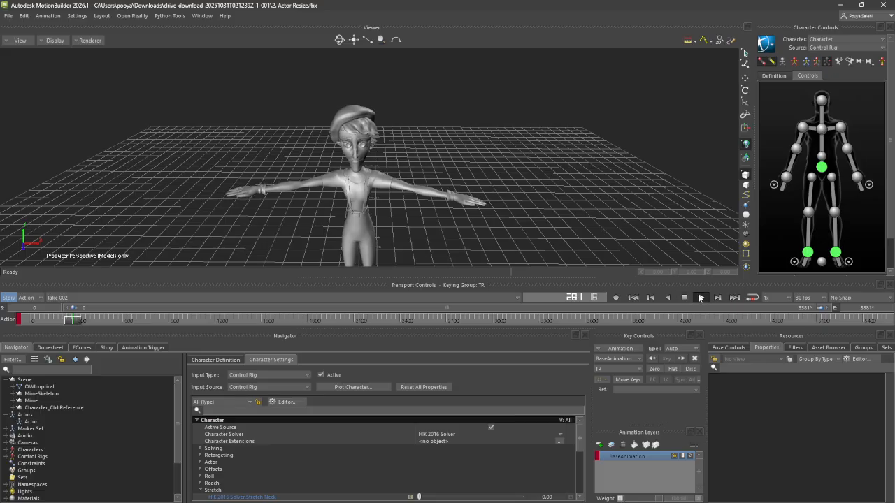
pyautogui.click(683, 298)
pyautogui.moveTo(72, 320); pyautogui.dragTo(890, 352)
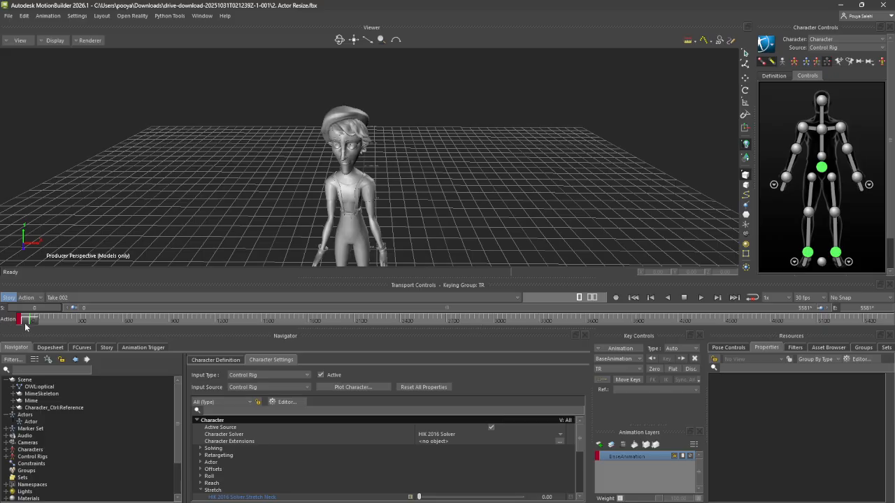
pyautogui.moveTo(26, 321)
pyautogui.mouseDown()
pyautogui.moveTo(91, 321)
pyautogui.moveTo(2, 345)
pyautogui.moveTo(62, 322)
pyautogui.moveTo(12, 327)
pyautogui.moveTo(70, 323)
pyautogui.moveTo(14, 319)
pyautogui.mouseUp()
# Set the timeline's end frame to 275 and scrub through the shortened range
pyautogui.click(866, 310)
pyautogui.write('275')
pyautogui.press('Return')
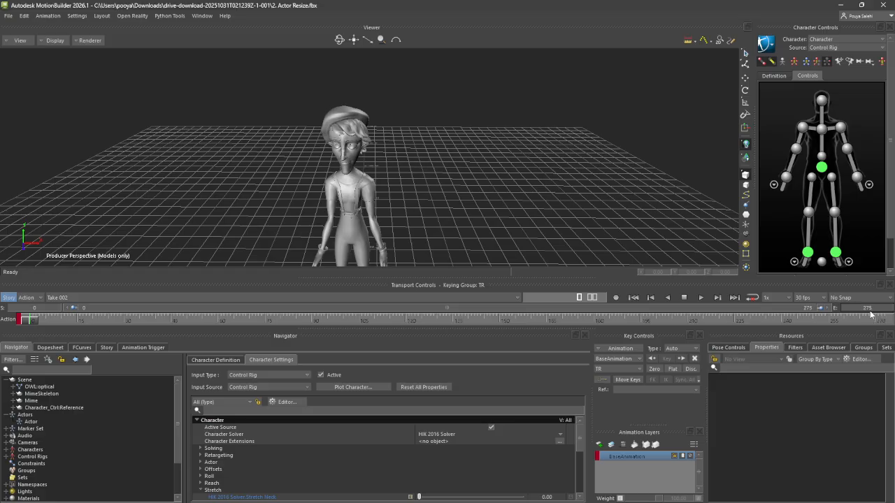
pyautogui.moveTo(28, 320); pyautogui.dragTo(290, 319)
# Set the timeline's end frame to 8000 and scrub forward to about frame 5574
pyautogui.doubleClick(859, 306)
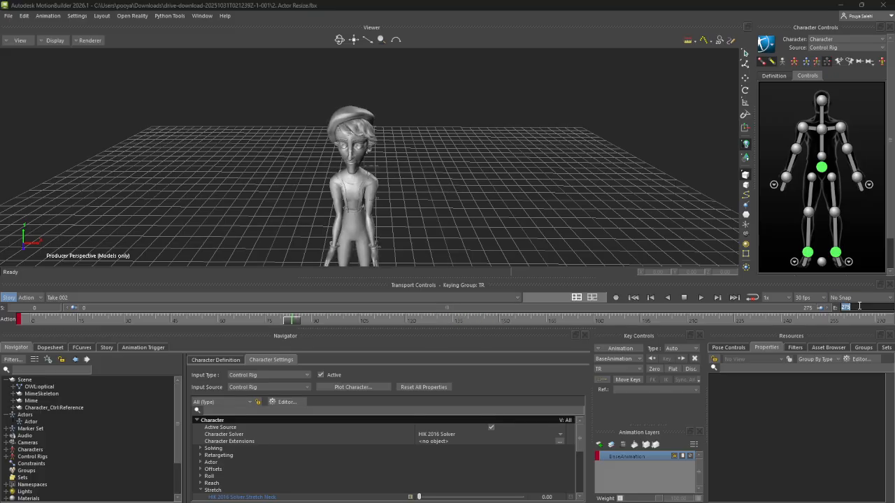
pyautogui.write('8000')
pyautogui.press('Return')
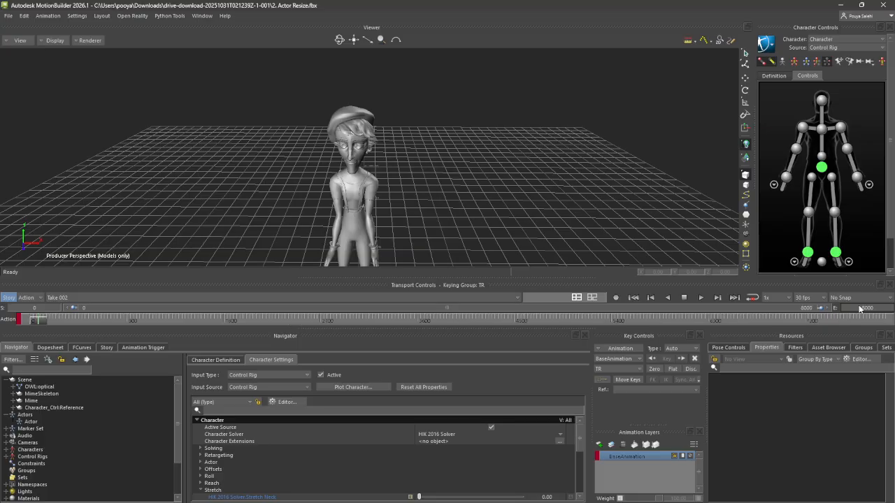
pyautogui.moveTo(38, 326); pyautogui.dragTo(627, 300)
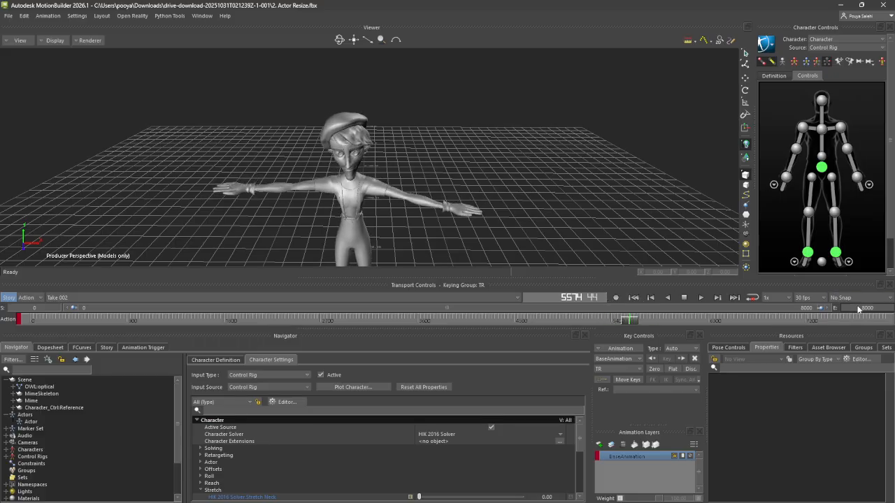
# Set the timeline's end frame to 5500 and return the playhead to frame 0
pyautogui.doubleClick(847, 308)
pyautogui.write('550')
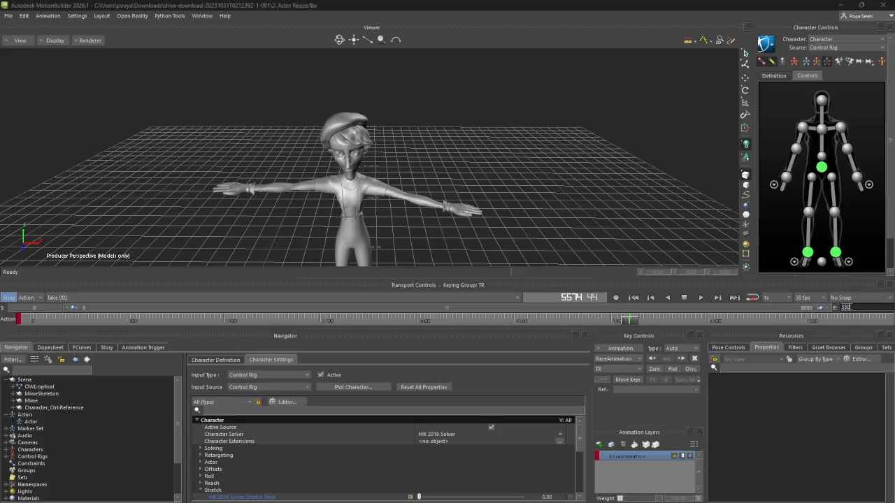
pyautogui.write('0')
pyautogui.press('Return')
pyautogui.moveTo(890, 322); pyautogui.dragTo(1, 288)
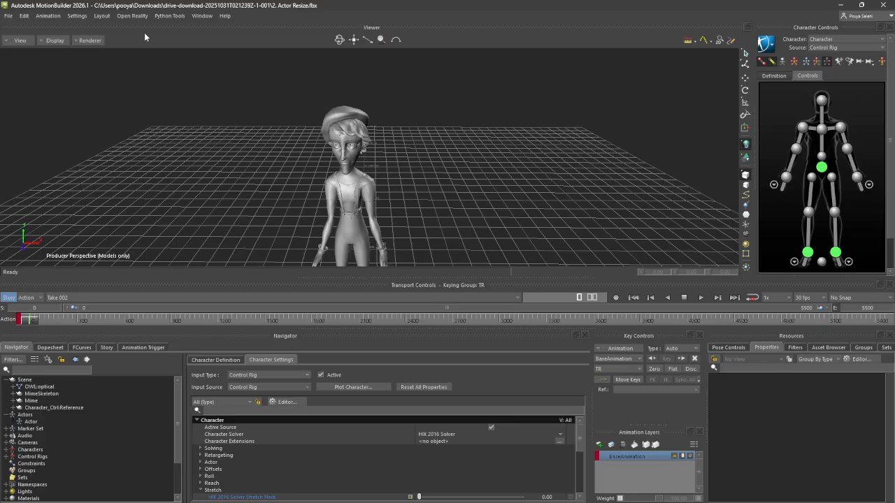
pyautogui.keyDown('ctrl'); pyautogui.keyDown('shift'); pyautogui.moveTo(146, 55); pyautogui.dragTo(246, 55); pyautogui.keyUp('shift'); pyautogui.keyUp('ctrl')
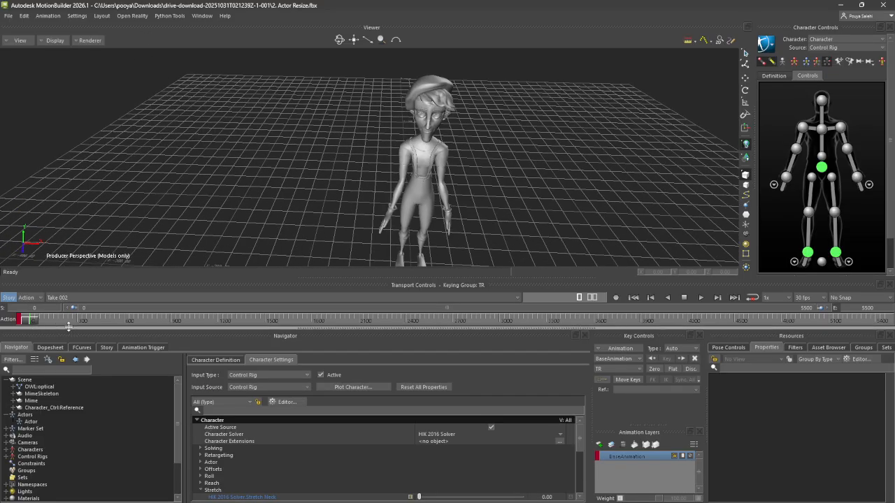
pyautogui.moveTo(28, 321); pyautogui.dragTo(9, 307)
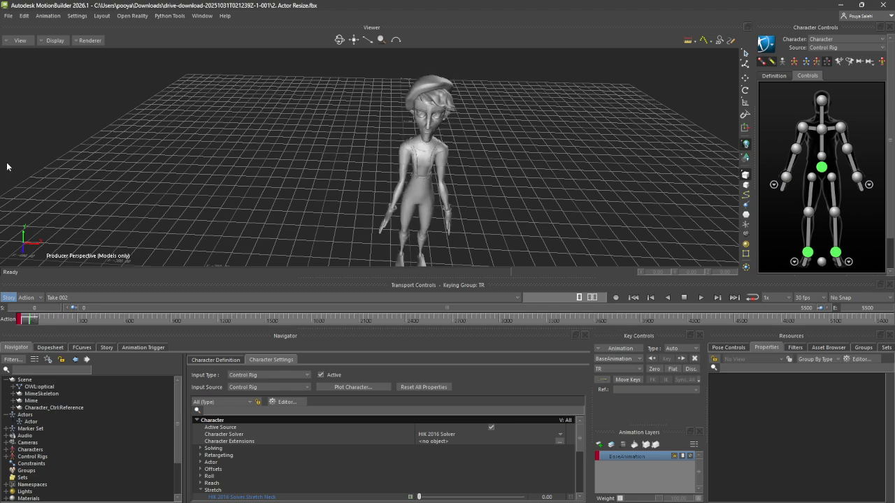
# Switch the viewer display to Normal and on to X-Ray to show the control rig through the mesh
pyautogui.click(54, 41)
pyautogui.click(54, 53)
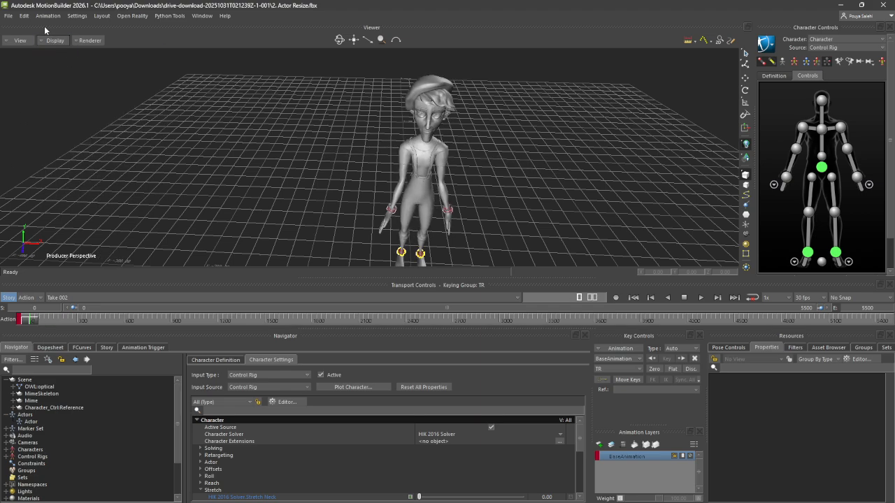
pyautogui.click(49, 42)
pyautogui.click(49, 61)
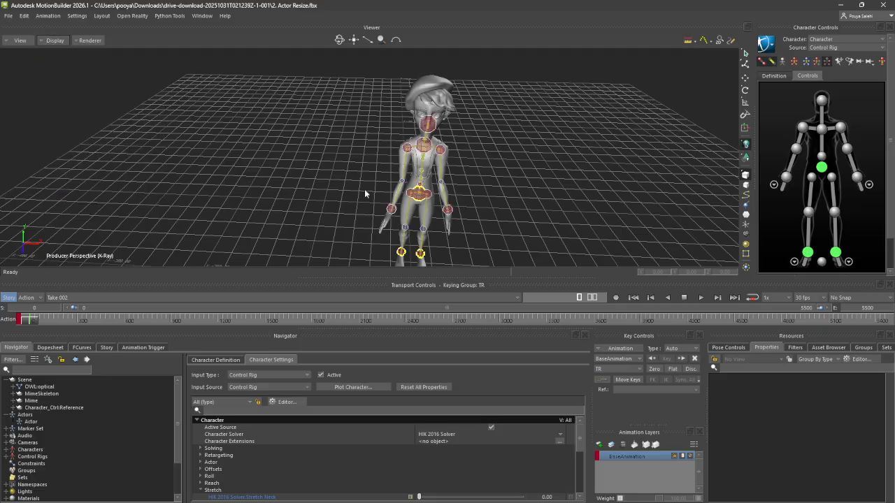
# Test viewer selection on the Mime mesh and the rig's chest effector without any mask, and clear the selection
pyautogui.keyDown('ctrl'); pyautogui.keyDown('shift'); pyautogui.moveTo(416, 177); pyautogui.dragTo(297, 142); pyautogui.keyUp('shift'); pyautogui.keyUp('ctrl')
pyautogui.scroll(8, 317, 137)
pyautogui.scroll(-8, 296, 142)
pyautogui.click(363, 101)
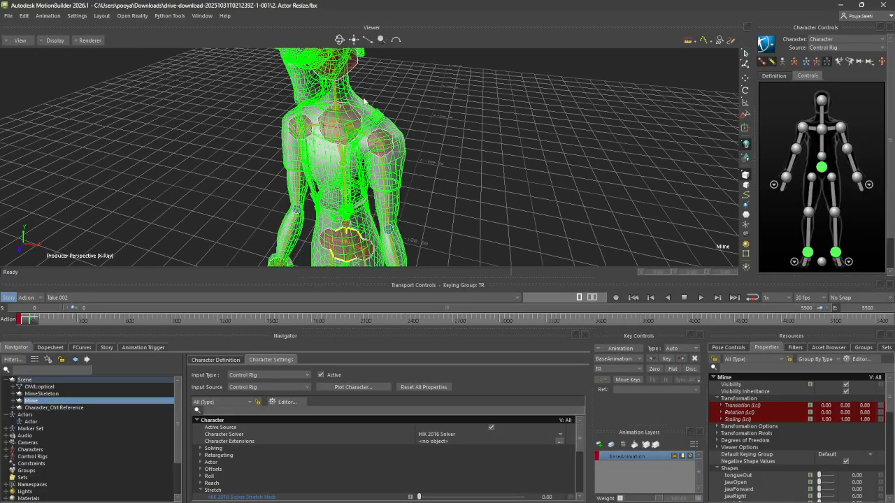
pyautogui.click(427, 117)
pyautogui.click(346, 129)
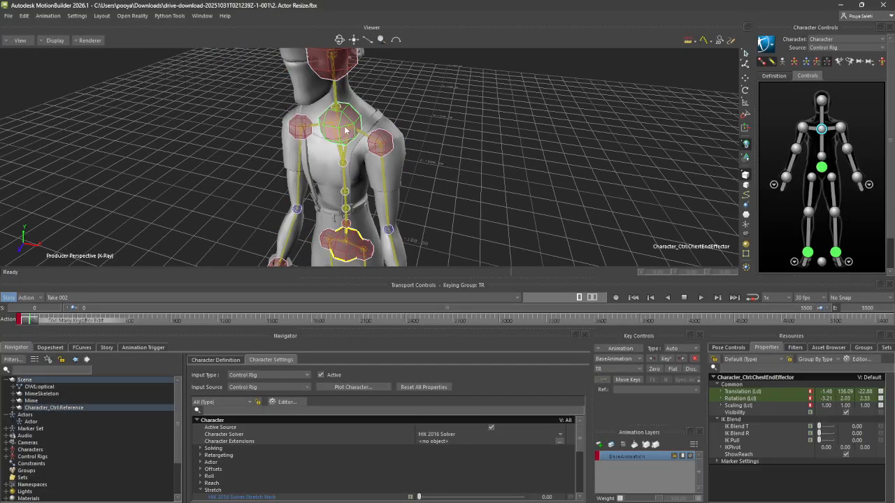
pyautogui.click(373, 123)
pyautogui.click(504, 119)
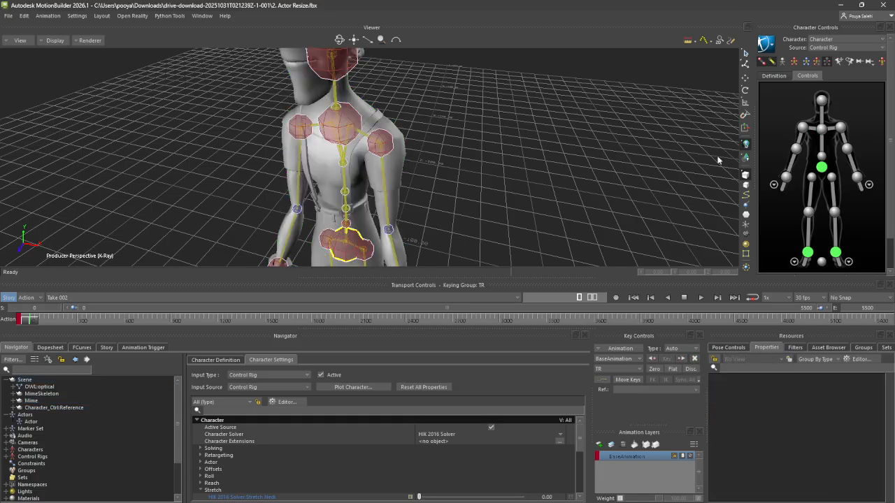
# Activate the Markers selection mask, test it on the left shoulder effector and left upper arm, and clear the selection
pyautogui.click(746, 207)
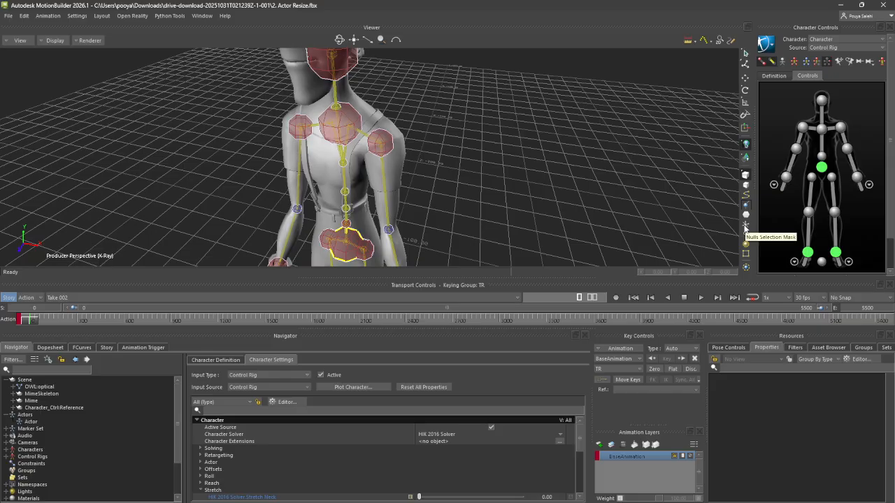
pyautogui.click(745, 223)
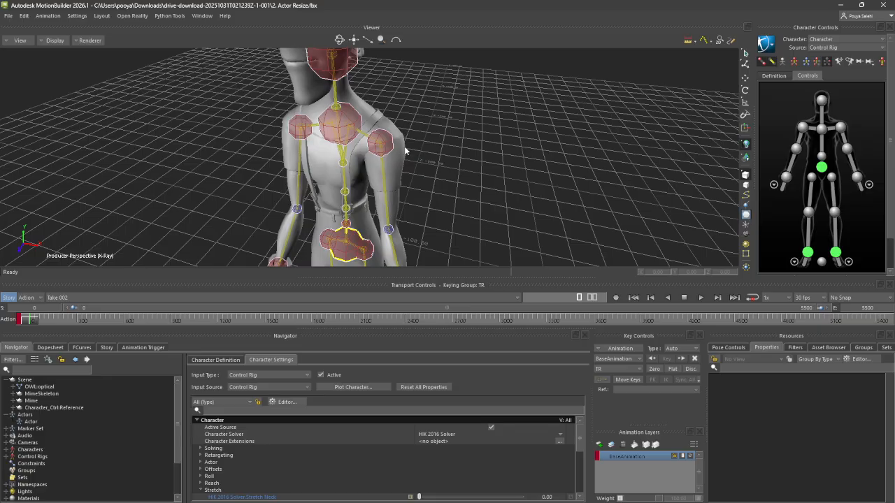
pyautogui.click(382, 142)
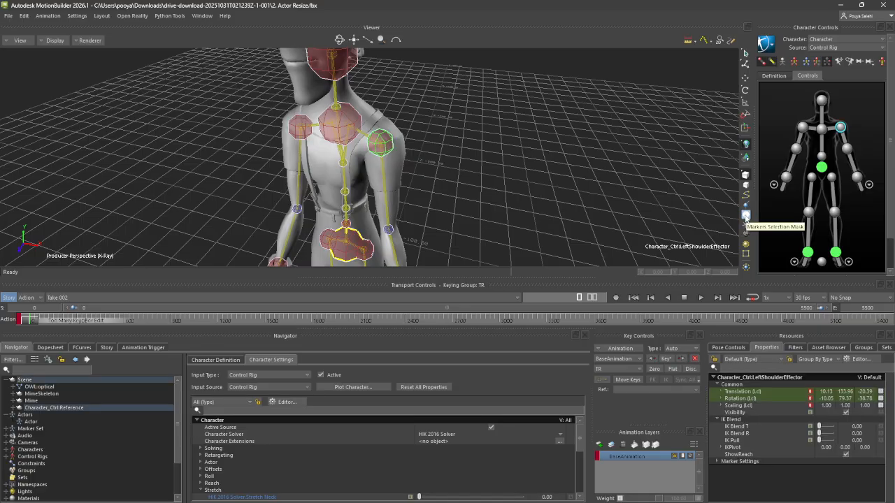
pyautogui.click(430, 177)
pyautogui.click(390, 225)
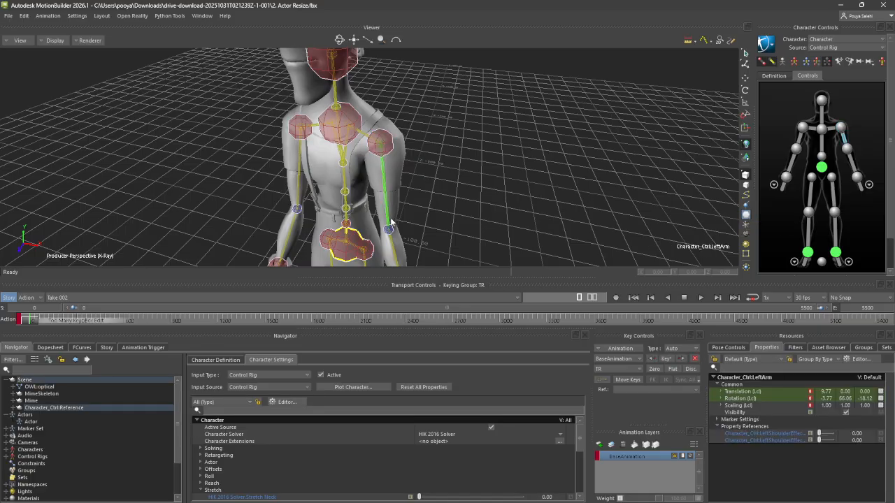
pyautogui.click(624, 190)
# Select the rig's head effector over the face with the Markers selection mask active
pyautogui.keyDown('ctrl'); pyautogui.keyDown('shift'); pyautogui.moveTo(416, 220); pyautogui.dragTo(421, 221); pyautogui.keyUp('shift'); pyautogui.keyUp('ctrl')
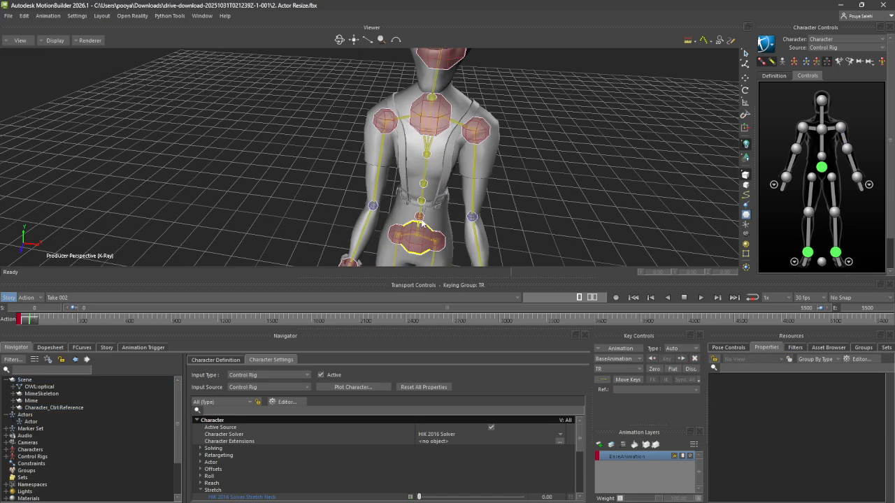
pyautogui.keyDown('shift'); pyautogui.moveTo(453, 117); pyautogui.dragTo(437, 207); pyautogui.keyUp('shift')
pyautogui.click(426, 150)
pyautogui.keyDown('ctrl'); pyautogui.keyDown('shift'); pyautogui.moveTo(408, 168); pyautogui.dragTo(433, 155); pyautogui.keyUp('shift'); pyautogui.keyUp('ctrl')
pyautogui.keyDown('shift'); pyautogui.moveTo(537, 133); pyautogui.dragTo(472, 139); pyautogui.keyUp('shift')
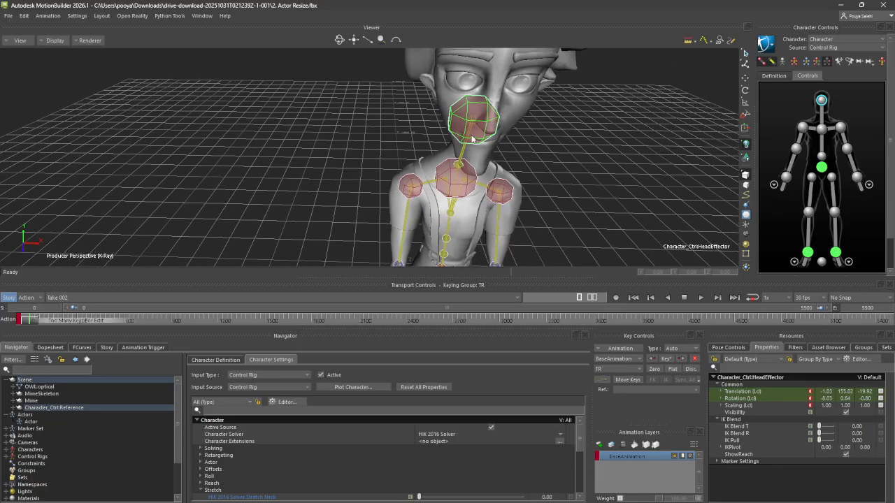
# Turn off the Markers selection mask, test selecting the Mime mesh by its head, and clear the selection
pyautogui.click(650, 179)
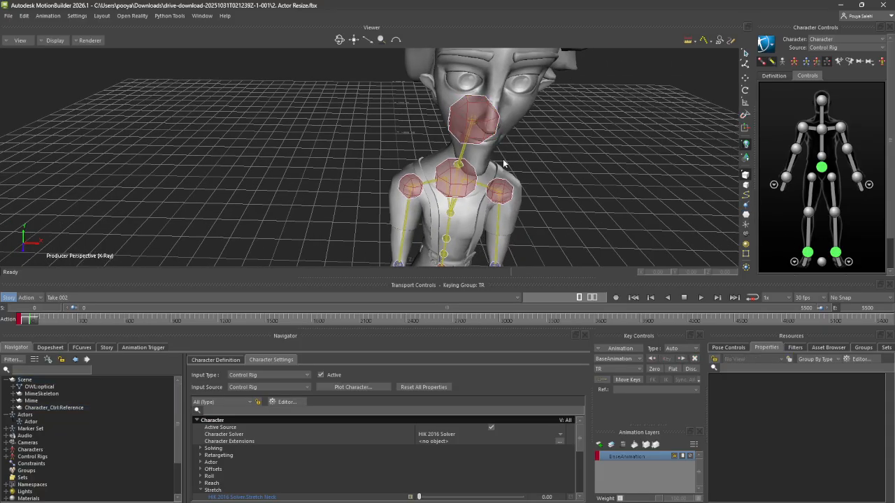
pyautogui.click(463, 117)
pyautogui.click(467, 167)
pyautogui.click(565, 160)
pyautogui.click(526, 116)
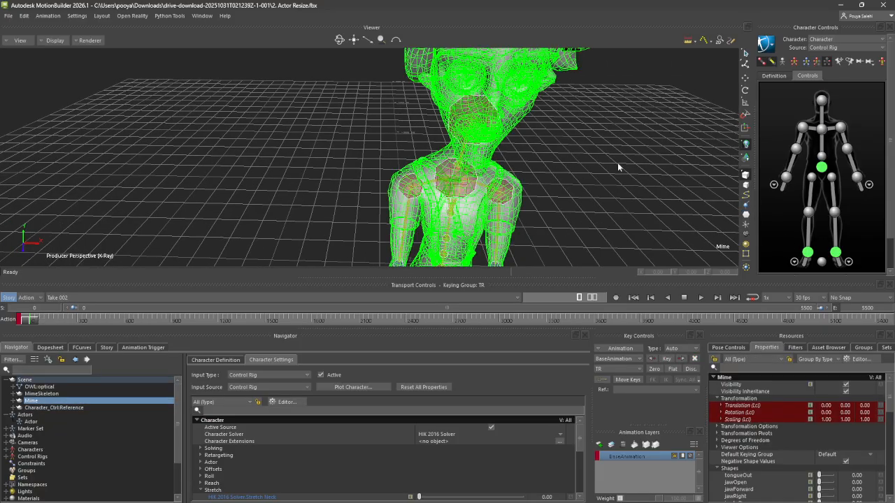
pyautogui.click(612, 167)
# Frame the full character with its control rig and scrub the timeline to review the take's motion
pyautogui.keyDown('shift'); pyautogui.moveTo(720, 213); pyautogui.dragTo(668, 172); pyautogui.keyUp('shift')
pyautogui.keyDown('shift'); pyautogui.moveTo(452, 133); pyautogui.dragTo(456, 134); pyautogui.keyUp('shift')
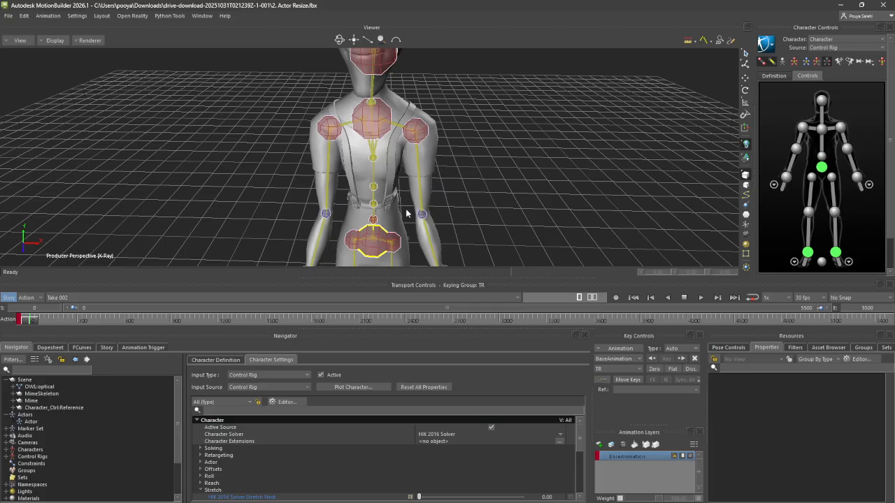
pyautogui.moveTo(27, 322)
pyautogui.mouseDown()
pyautogui.moveTo(50, 324)
pyautogui.moveTo(18, 337)
pyautogui.mouseUp()
pyautogui.scroll(-4, 264, 144)
pyautogui.scroll(-3, 265, 147)
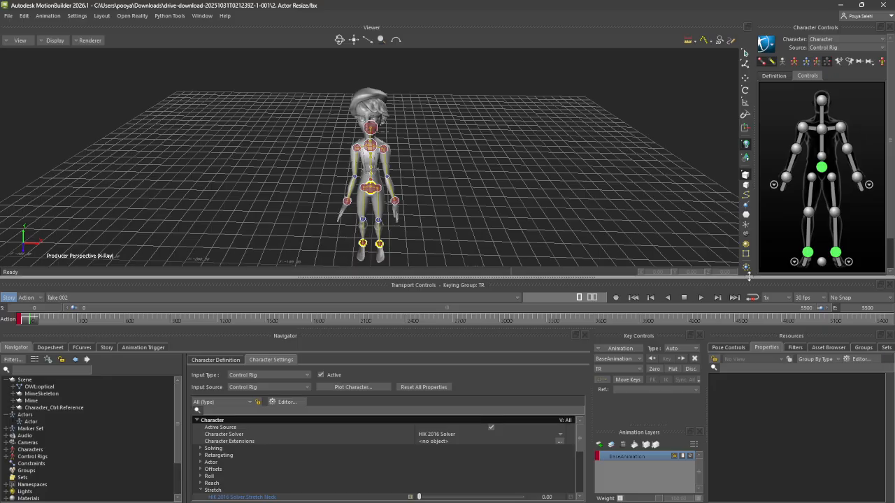
pyautogui.moveTo(28, 326); pyautogui.dragTo(740, 308)
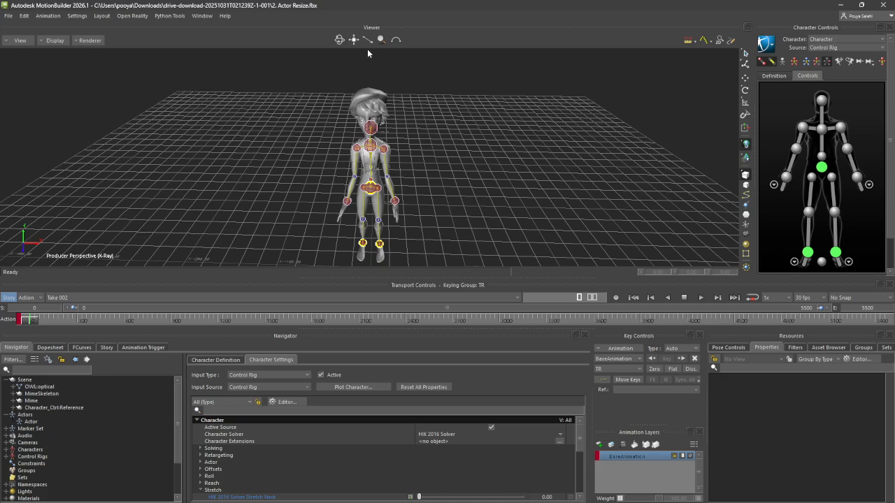
pyautogui.scroll(6, 409, 199)
pyautogui.scroll(-5, 407, 201)
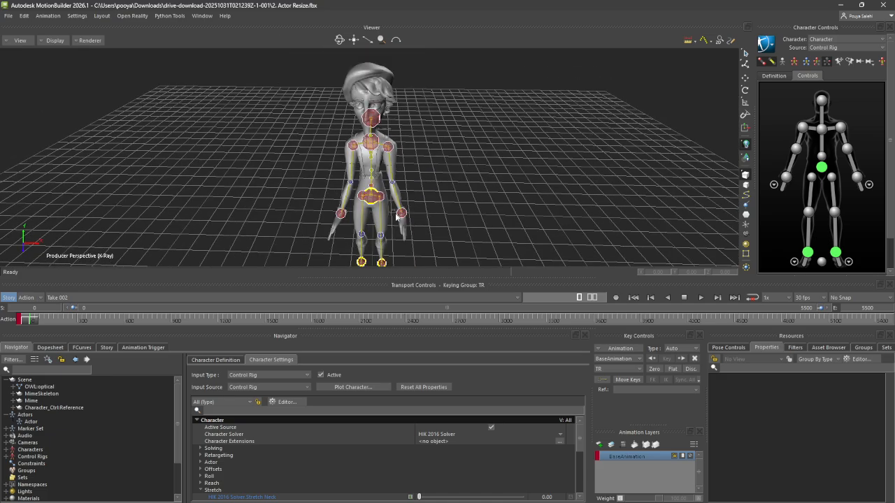
pyautogui.scroll(3, 366, 214)
pyautogui.scroll(5, 415, 238)
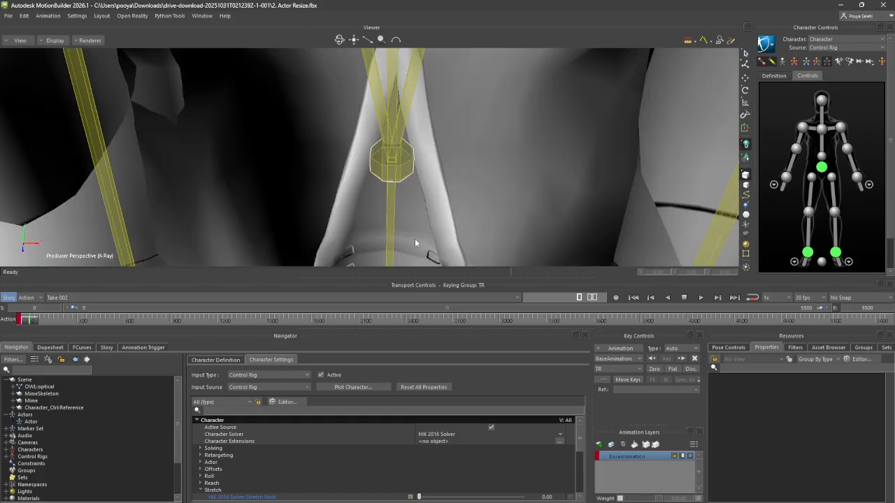
pyautogui.scroll(-8, 414, 238)
pyautogui.scroll(7, 380, 216)
pyautogui.scroll(-5, 382, 213)
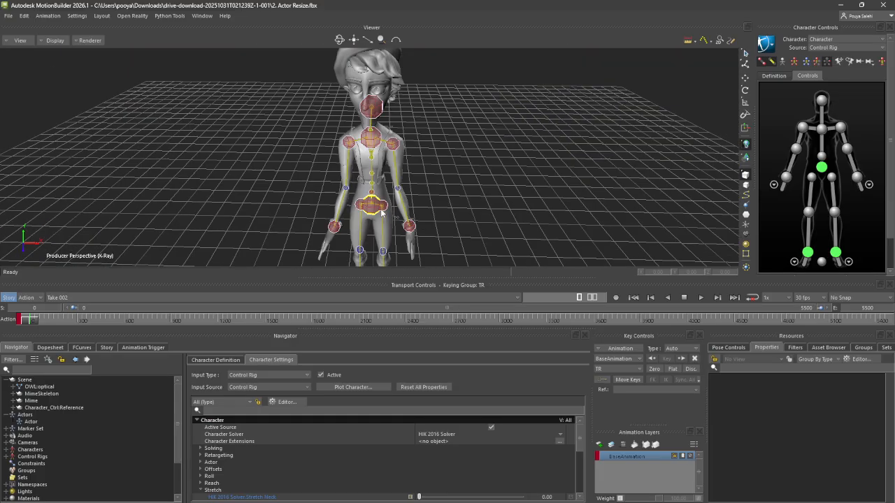
# Examine the character and its control rig on the floor grid from the front, close up and from the side
pyautogui.scroll(4, 382, 214)
pyautogui.scroll(-5, 349, 198)
pyautogui.scroll(7, 362, 192)
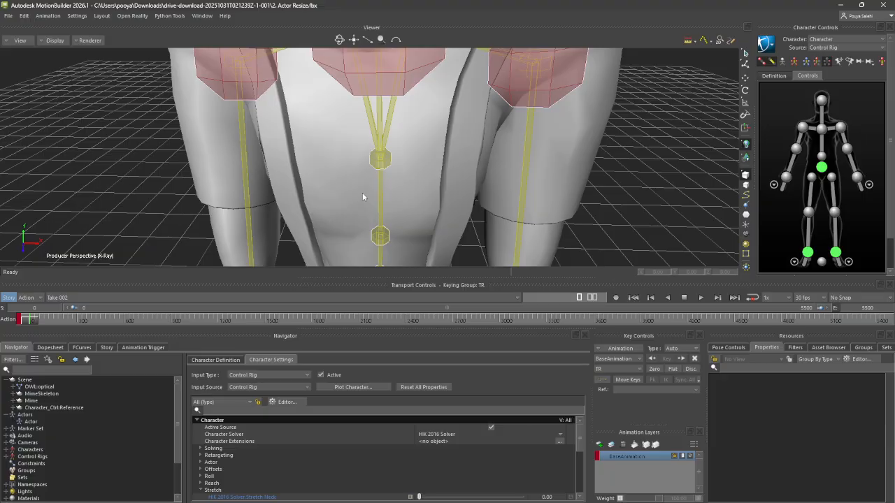
pyautogui.scroll(-6, 409, 138)
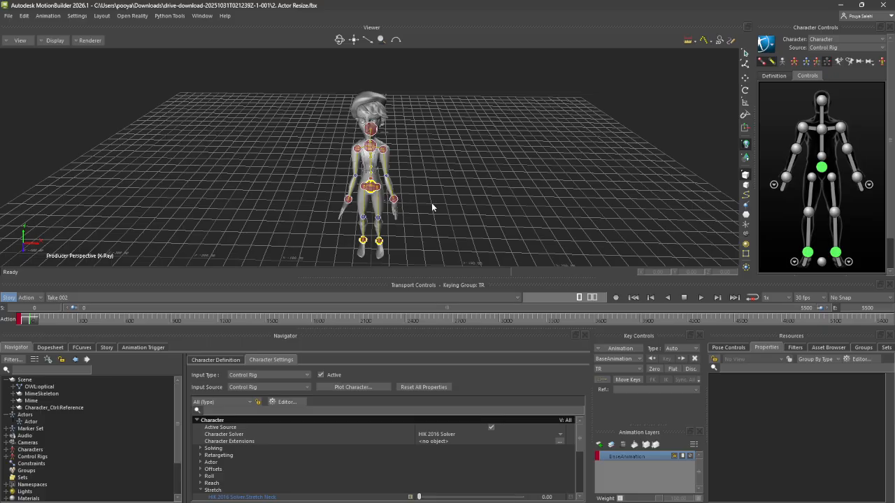
pyautogui.moveTo(432, 202)
pyautogui.keyDown('alt'); pyautogui.mouseDown()
pyautogui.moveTo(420, 200)
pyautogui.moveTo(435, 187)
pyautogui.mouseUp(); pyautogui.keyUp('alt')
pyautogui.keyDown('alt'); pyautogui.moveTo(435, 188); pyautogui.dragTo(400, 140, button='middle'); pyautogui.keyUp('alt')
pyautogui.keyDown('alt'); pyautogui.moveTo(401, 140); pyautogui.dragTo(405, 140); pyautogui.keyUp('alt')
pyautogui.keyDown('alt'); pyautogui.moveTo(405, 140); pyautogui.dragTo(340, 199, button='middle'); pyautogui.keyUp('alt')
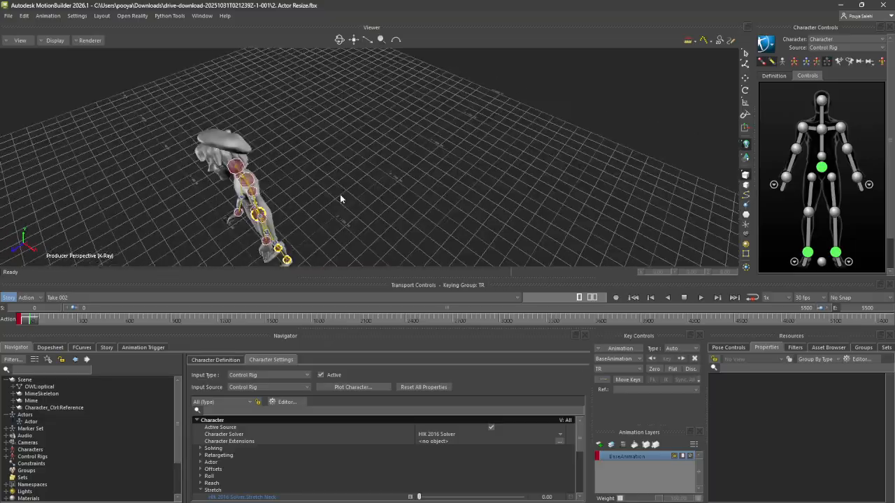
pyautogui.keyDown('alt'); pyautogui.moveTo(341, 199); pyautogui.dragTo(373, 152); pyautogui.keyUp('alt')
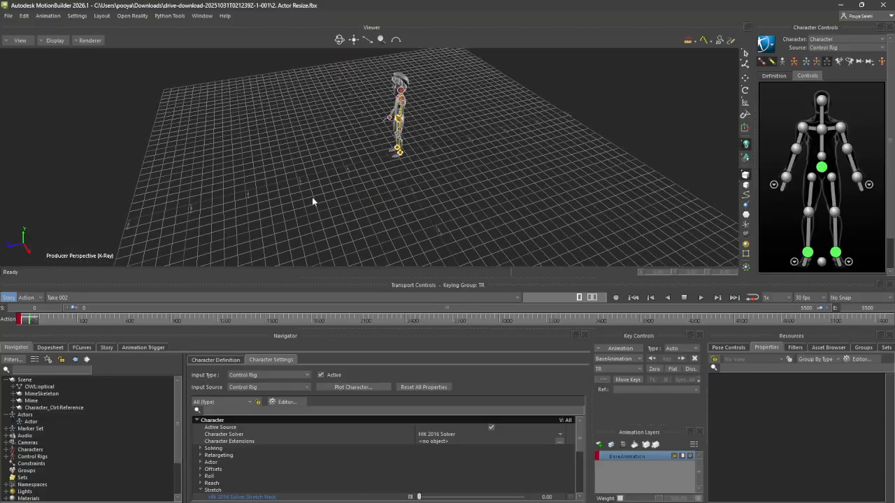
pyautogui.keyDown('alt'); pyautogui.moveTo(373, 233); pyautogui.dragTo(350, 230); pyautogui.keyUp('alt')
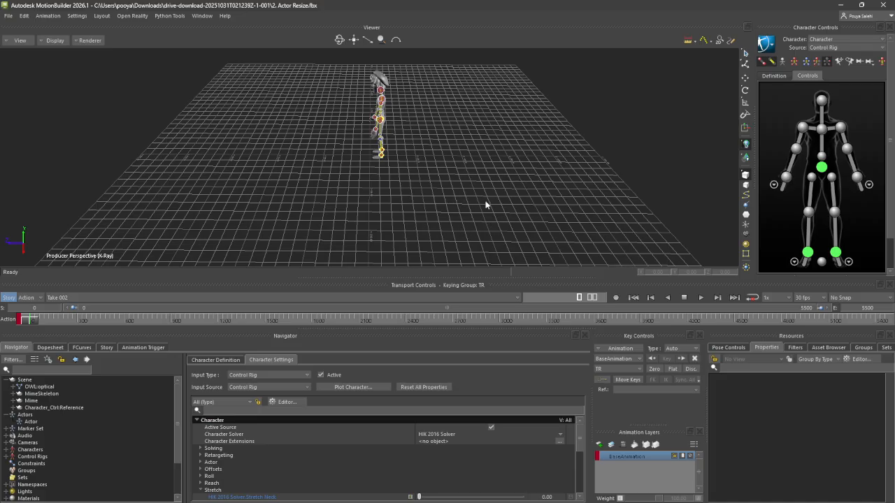
# Switch to the browser showing the motion-capture reference video and open the Day 3 2025 Fall presentation
pyautogui.press('super')
pyautogui.click(469, 494)
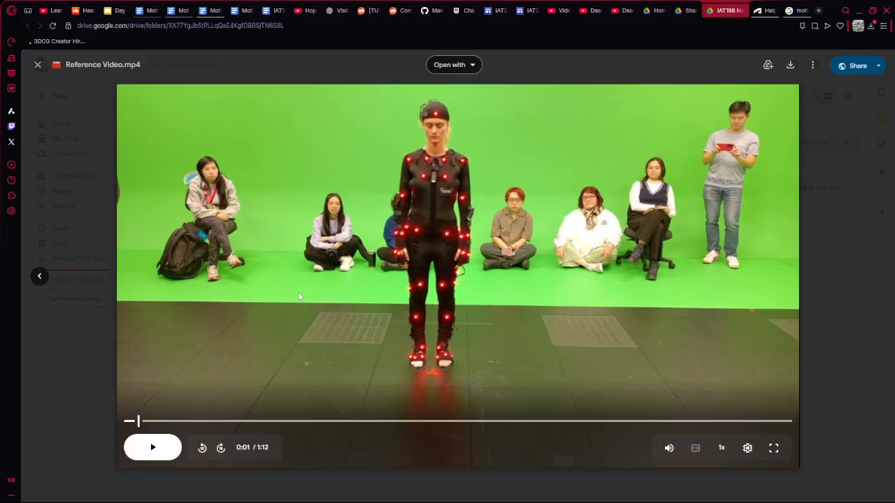
pyautogui.click(120, 10)
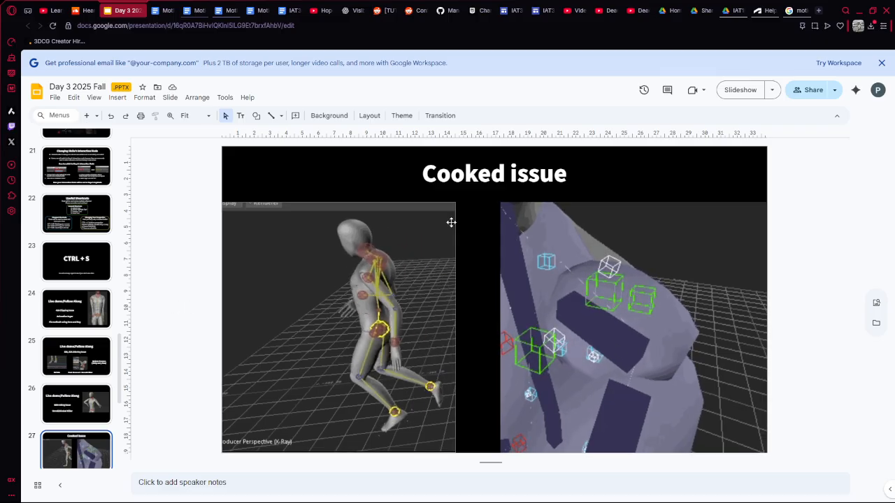
# Look through slides 23 to 28 of the presentation, from the CTRL + S reminder to Preparing to Export
pyautogui.scroll(-2, 80, 404)
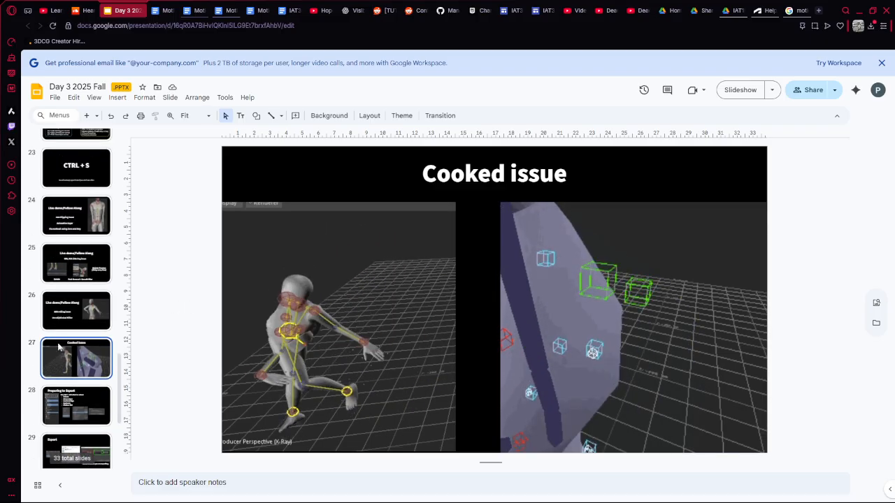
pyautogui.click(76, 310)
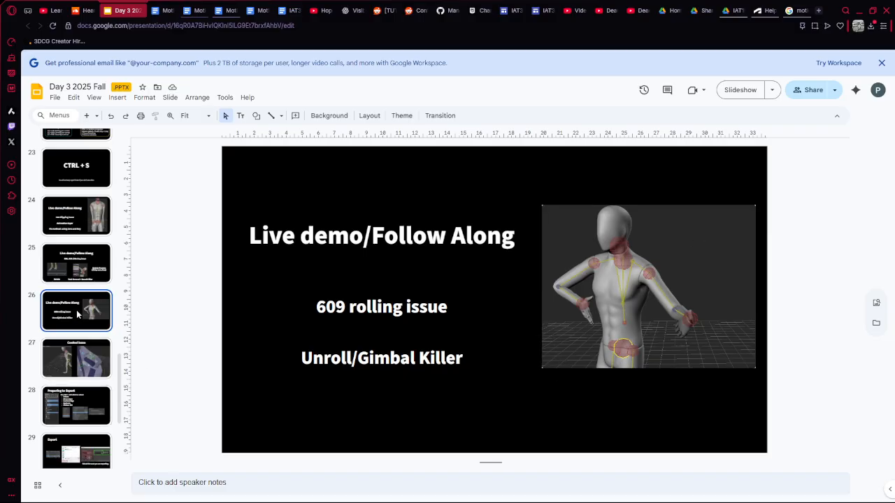
pyautogui.click(78, 268)
pyautogui.click(75, 208)
pyautogui.click(75, 259)
pyautogui.click(77, 211)
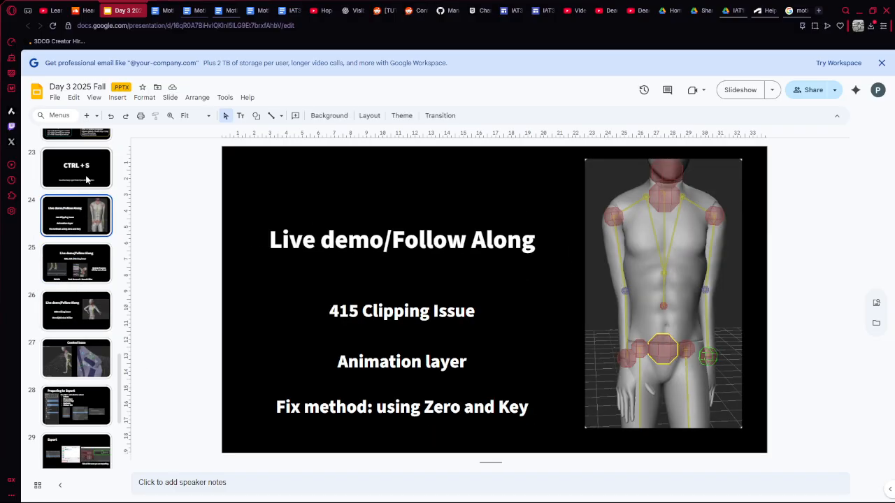
pyautogui.click(86, 180)
pyautogui.click(83, 213)
pyautogui.click(80, 261)
pyautogui.click(79, 308)
pyautogui.click(78, 355)
pyautogui.click(79, 397)
pyautogui.scroll(-3, 79, 391)
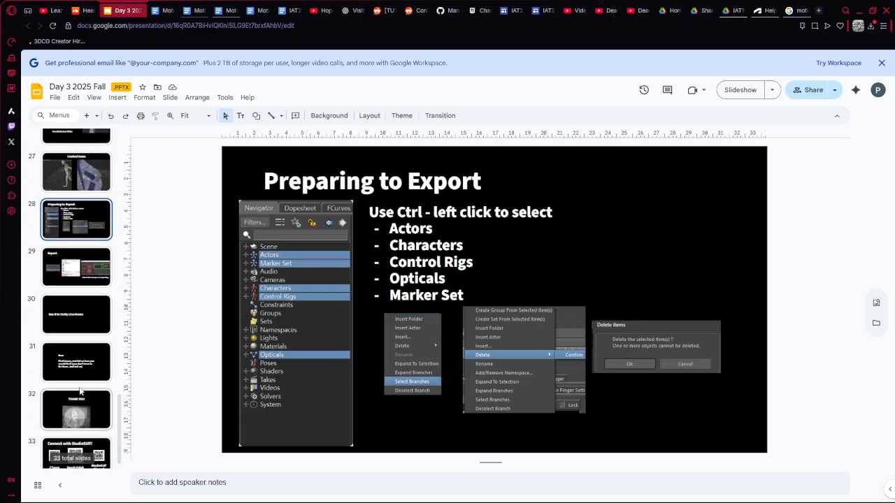
# Go back through the slides to slide 24 and review the 415 Clipping Issue and its Zero and Key fix method
pyautogui.click(80, 372)
pyautogui.scroll(3, 87, 342)
pyautogui.click(78, 222)
pyautogui.click(78, 260)
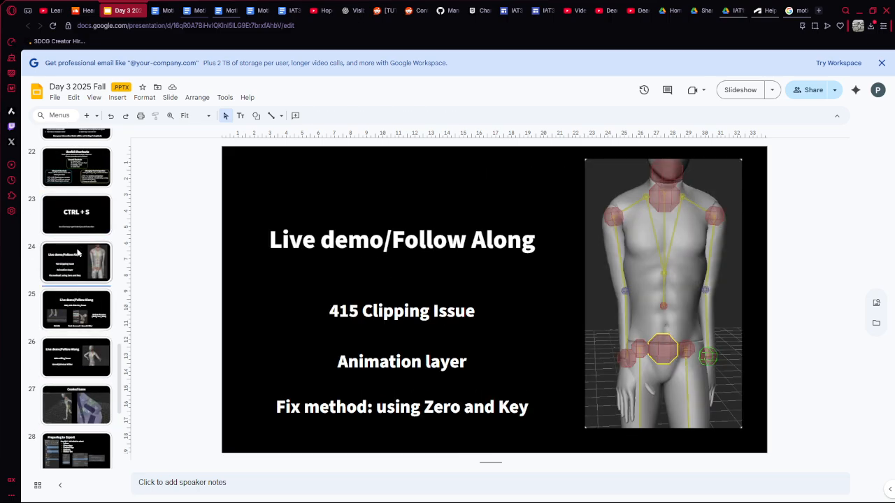
pyautogui.click(79, 207)
pyautogui.click(80, 253)
pyautogui.click(88, 229)
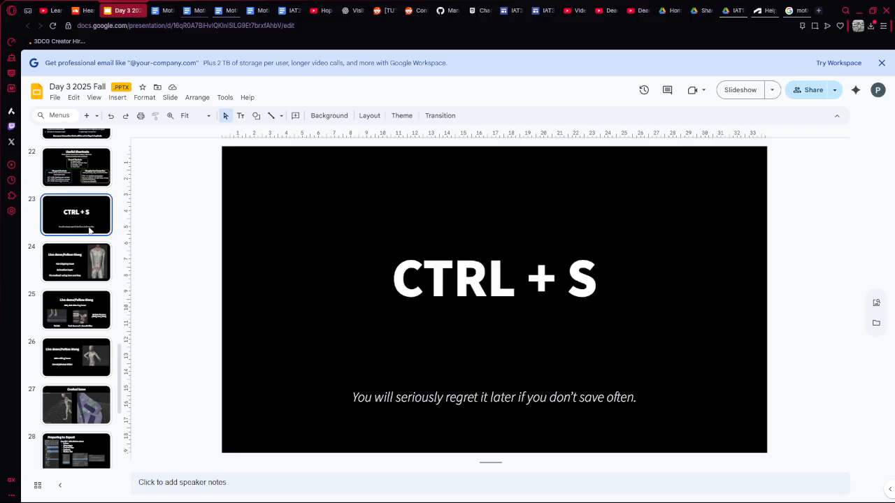
pyautogui.click(74, 279)
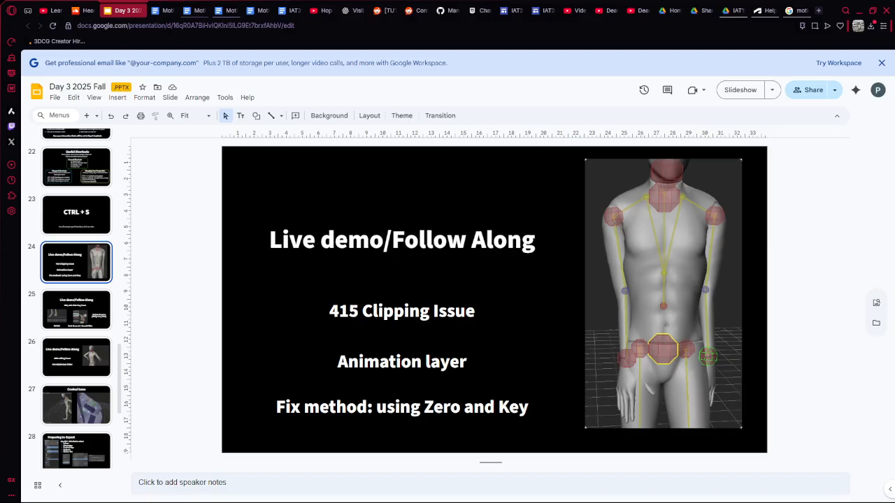
pyautogui.scroll(-2, 62, 269)
pyautogui.scroll(2, 68, 276)
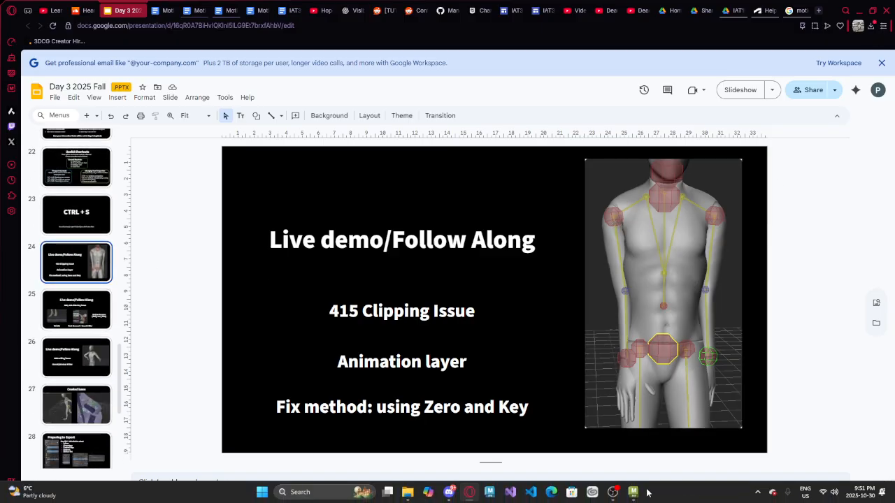
# Switch to MotionBuilder and scrub Take 002 to frame 422, inspecting the character's hips and hands
pyautogui.click(633, 493)
pyautogui.scroll(5, 303, 130)
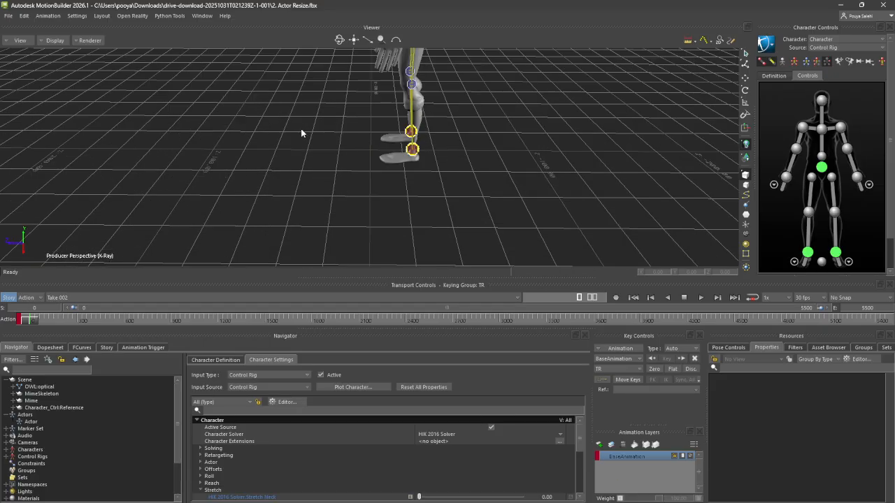
pyautogui.scroll(-5, 335, 124)
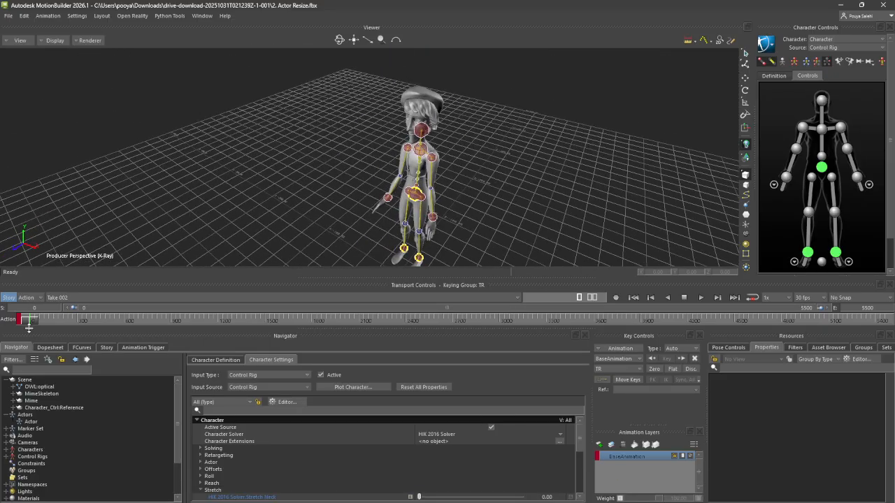
pyautogui.moveTo(28, 326); pyautogui.dragTo(96, 333)
pyautogui.keyDown('ctrl'); pyautogui.keyDown('shift'); pyautogui.moveTo(175, 174); pyautogui.dragTo(376, 143); pyautogui.keyUp('shift'); pyautogui.keyUp('ctrl')
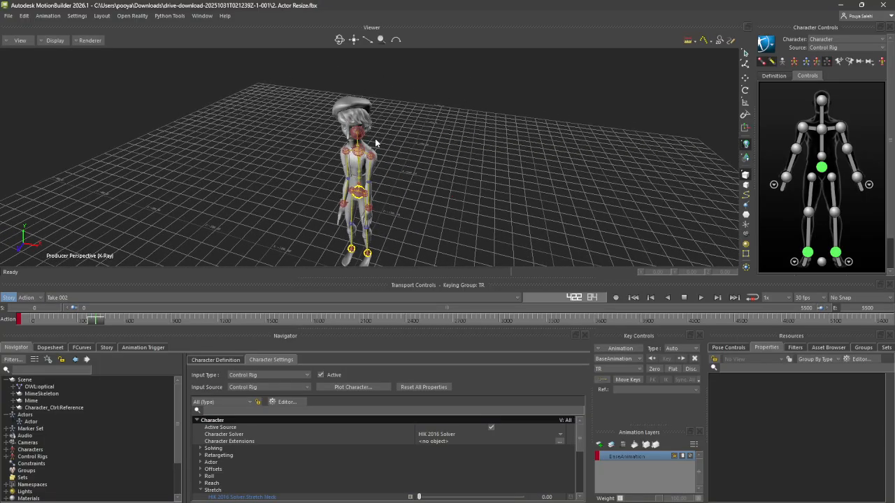
pyautogui.scroll(6, 376, 143)
pyautogui.keyDown('shift'); pyautogui.moveTo(390, 198); pyautogui.dragTo(556, 190); pyautogui.keyUp('shift')
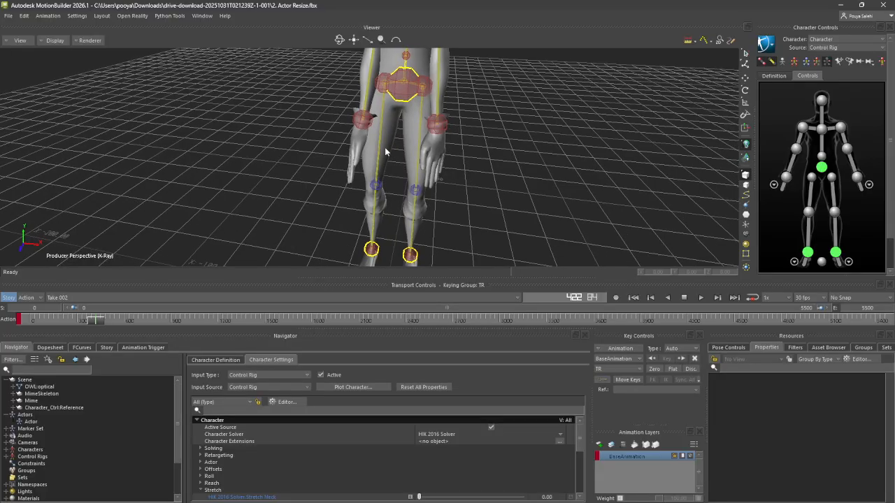
# Examine the hands against the thighs in close-up while scrubbing the take to frame 446
pyautogui.scroll(8, 440, 145)
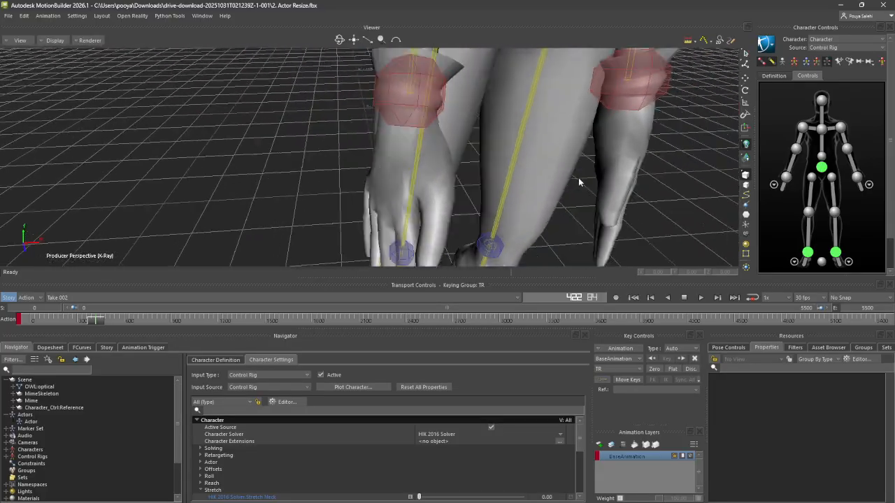
pyautogui.click(564, 190)
pyautogui.click(144, 138)
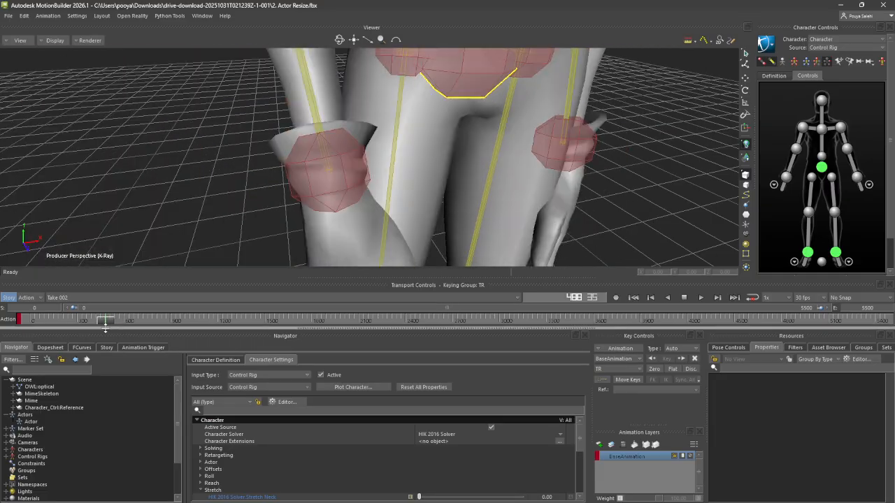
pyautogui.moveTo(105, 325); pyautogui.dragTo(100, 333)
pyautogui.scroll(-5, 249, 124)
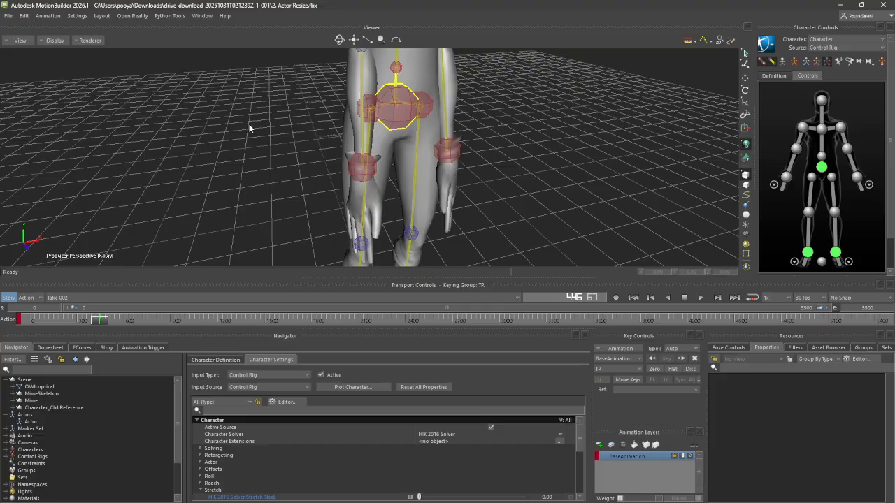
pyautogui.keyDown('alt'); pyautogui.moveTo(249, 124); pyautogui.dragTo(228, 142); pyautogui.keyUp('alt')
pyautogui.scroll(-4, 223, 131)
pyautogui.scroll(-4, 221, 142)
# Scrub the take back to frame 351 and examine the hips, elbows and wrists for clipping
pyautogui.moveTo(99, 326)
pyautogui.mouseDown()
pyautogui.moveTo(130, 327)
pyautogui.moveTo(84, 329)
pyautogui.mouseUp()
pyautogui.keyDown('alt'); pyautogui.moveTo(196, 231); pyautogui.dragTo(314, 141); pyautogui.keyUp('alt')
pyautogui.keyDown('alt'); pyautogui.moveTo(314, 144); pyautogui.dragTo(332, 140, button='middle'); pyautogui.keyUp('alt')
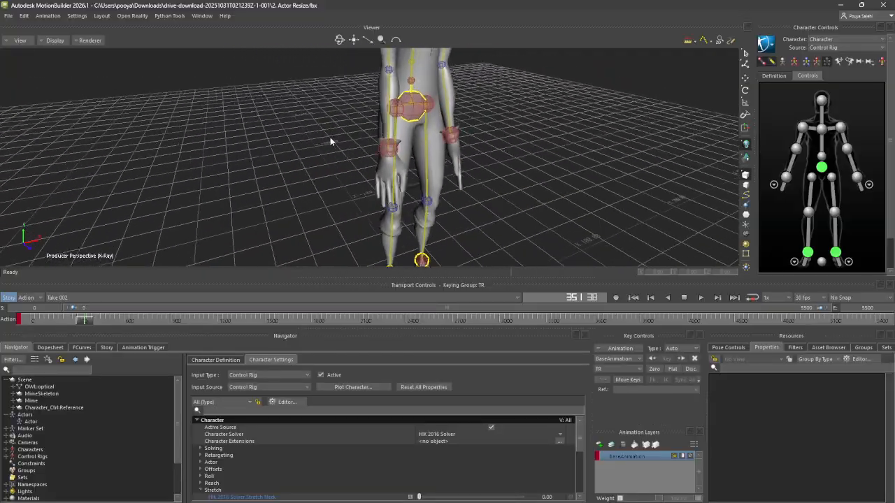
pyautogui.keyDown('alt'); pyautogui.moveTo(331, 140); pyautogui.dragTo(331, 138); pyautogui.keyUp('alt')
pyautogui.keyDown('alt'); pyautogui.moveTo(331, 138); pyautogui.dragTo(439, 143, button='right'); pyautogui.keyUp('alt')
pyautogui.keyDown('alt'); pyautogui.moveTo(439, 142); pyautogui.dragTo(422, 160, button='middle'); pyautogui.keyUp('alt')
pyautogui.keyDown('alt'); pyautogui.moveTo(422, 159); pyautogui.dragTo(427, 168); pyautogui.keyUp('alt')
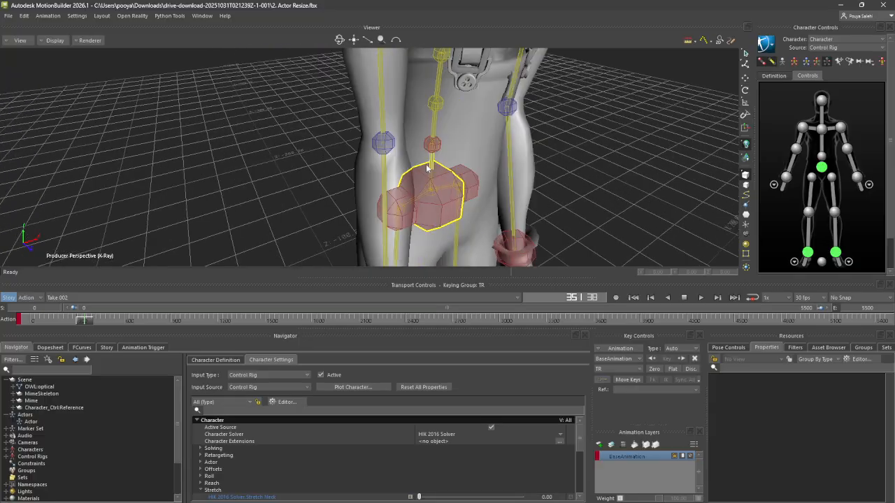
pyautogui.keyDown('alt'); pyautogui.moveTo(508, 242); pyautogui.dragTo(498, 189); pyautogui.keyUp('alt')
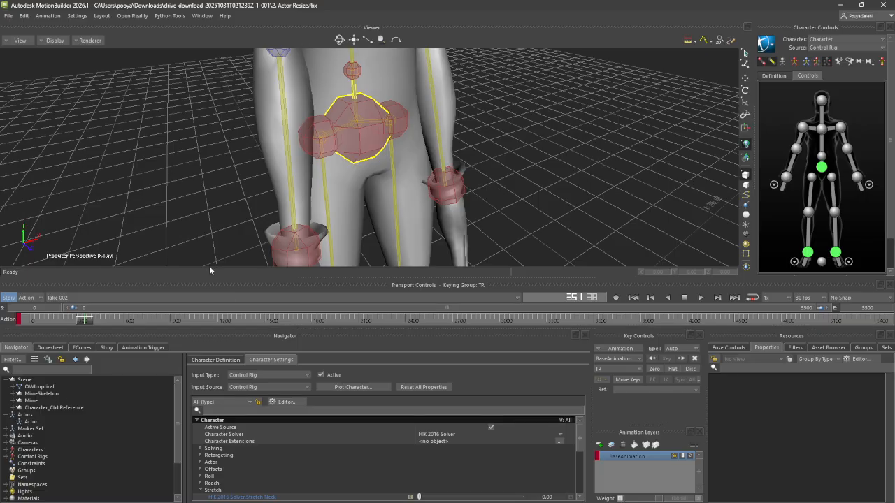
# Add a new animation layer above BaseAnimation and undo the addition
pyautogui.click(600, 446)
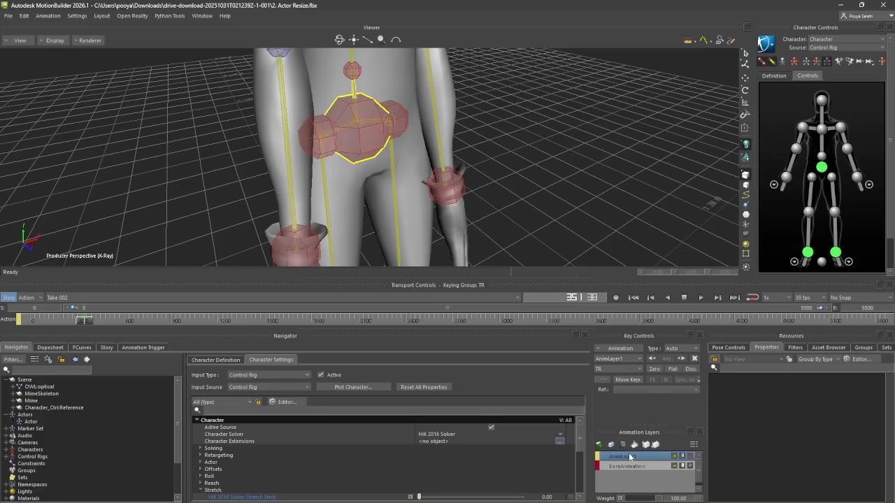
pyautogui.hotkey('ctrl', 'z')
# Try the Body Part keying mode, set the rig to Full Body keying, and select the hips effector
pyautogui.scroll(-5, 452, 213)
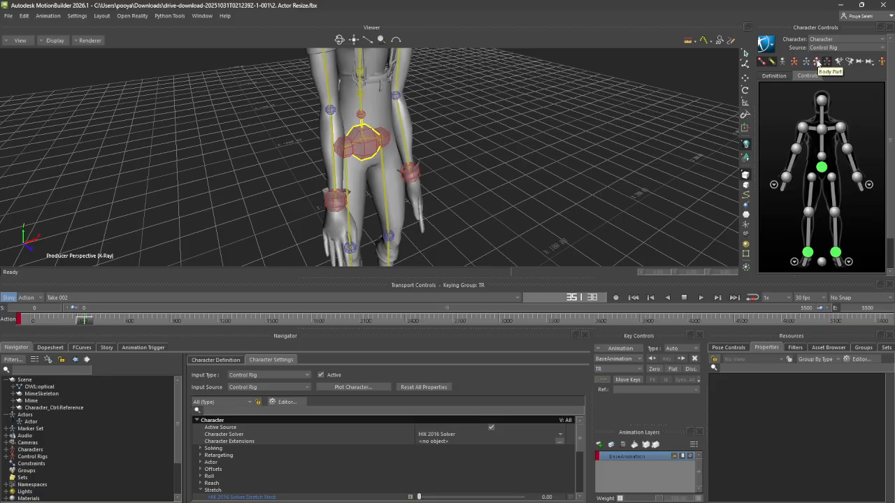
pyautogui.scroll(-3, 514, 100)
pyautogui.scroll(-2, 358, 128)
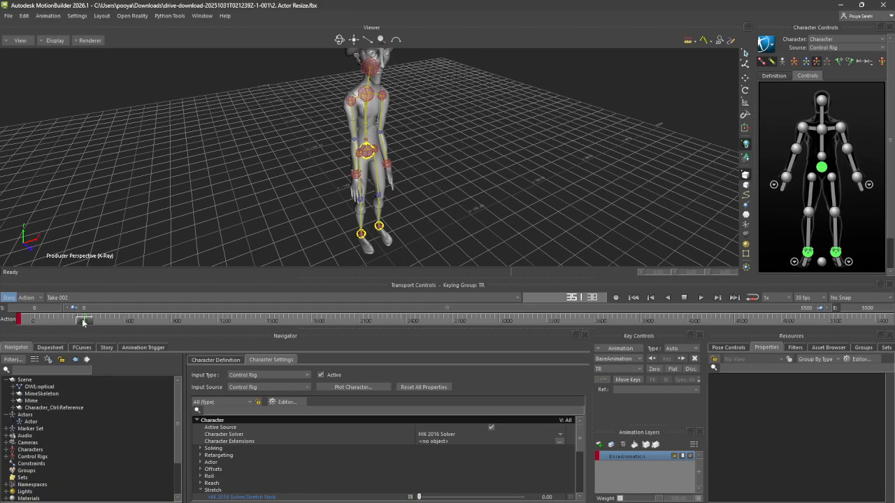
pyautogui.moveTo(88, 322); pyautogui.dragTo(89, 318)
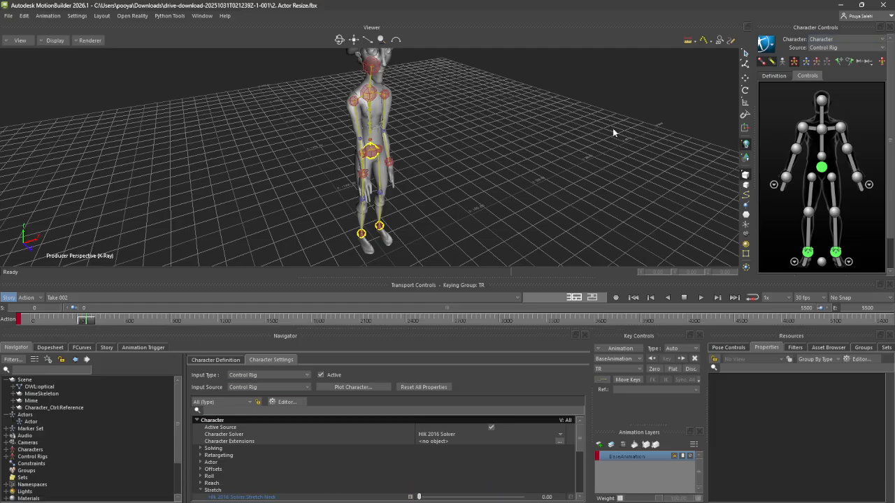
pyautogui.click(371, 152)
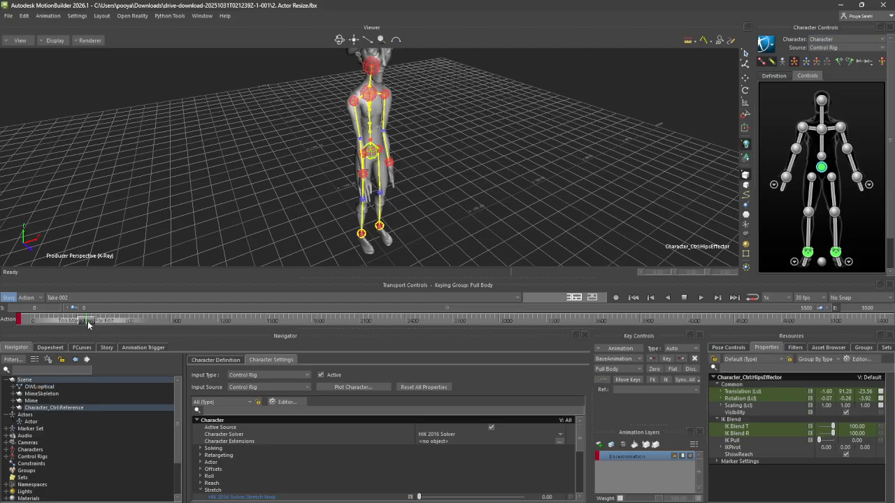
# Open the timeline's end frame for editing, leave it as is, and clear the hips effector selection
pyautogui.doubleClick(872, 308)
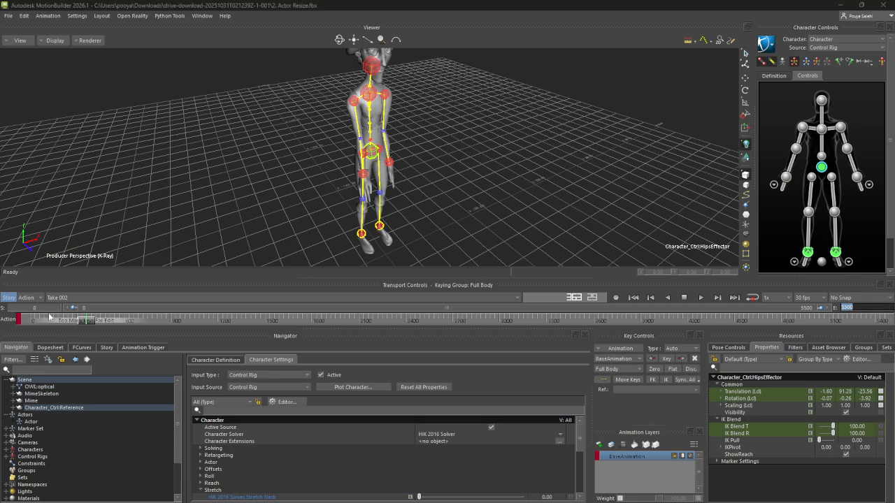
pyautogui.press('Return')
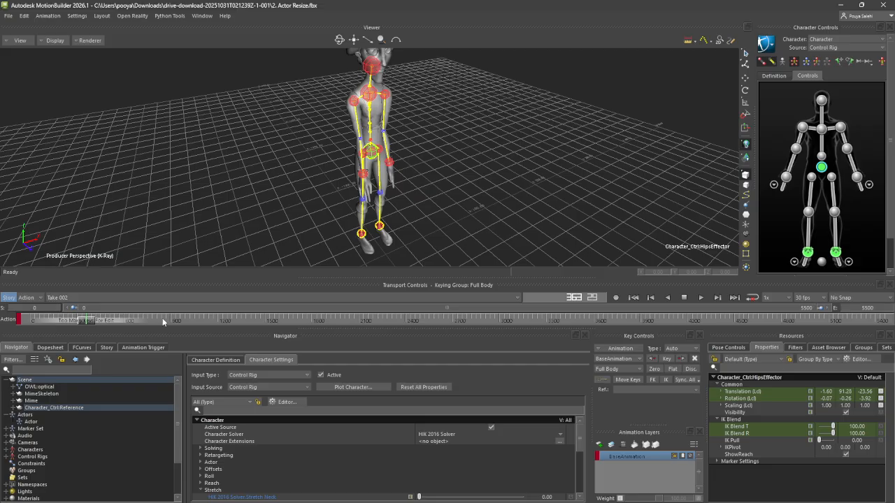
pyautogui.click(168, 231)
# Scrub the take to frame 378 and inspect the clipping around the hips and wrist in close-up
pyautogui.moveTo(80, 322); pyautogui.dragTo(88, 323)
pyautogui.scroll(5, 362, 201)
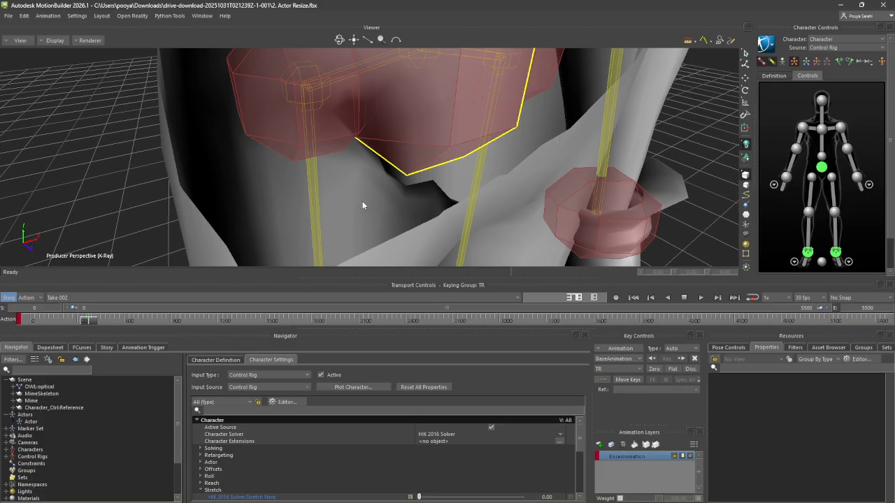
pyautogui.scroll(-2, 371, 198)
# Scrub the take to frame 536 and inspect the hand beside the character's hip from another angle
pyautogui.moveTo(79, 320); pyautogui.dragTo(114, 324)
pyautogui.keyDown('ctrl'); pyautogui.keyDown('shift'); pyautogui.moveTo(360, 216); pyautogui.dragTo(284, 238); pyautogui.keyUp('shift'); pyautogui.keyUp('ctrl')
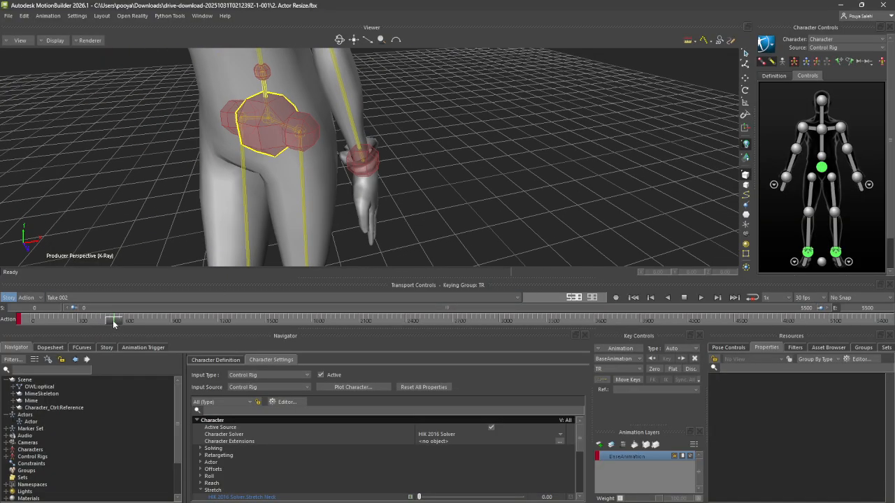
pyautogui.moveTo(114, 324)
pyautogui.mouseDown()
pyautogui.moveTo(107, 324)
pyautogui.moveTo(114, 328)
pyautogui.mouseUp()
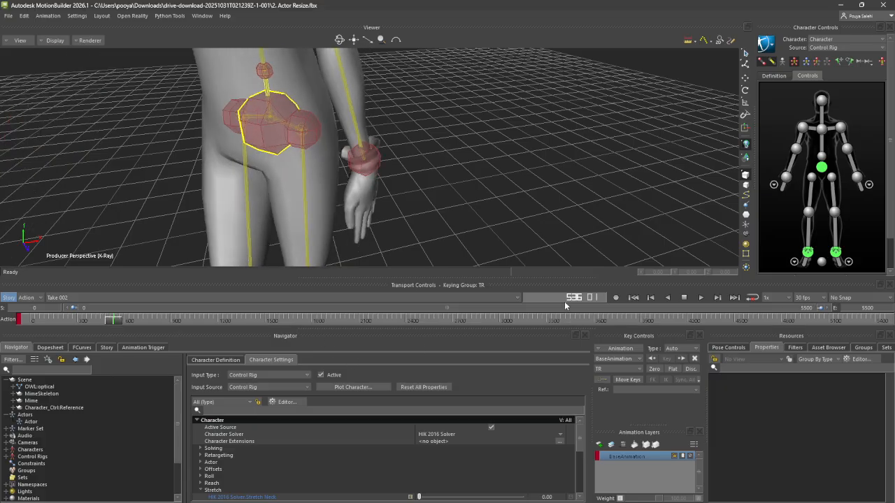
# Select the left wrist effector and limit the timeline to frames 400 through 500
pyautogui.doubleClick(868, 311)
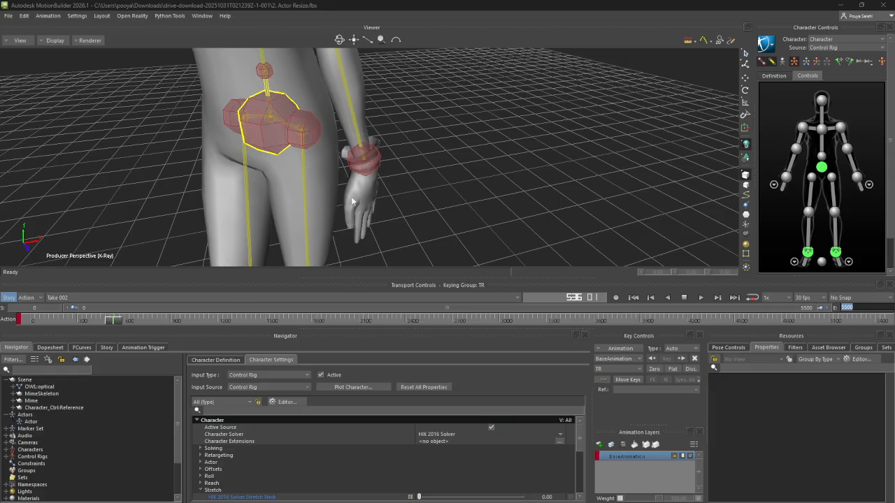
pyautogui.click(364, 168)
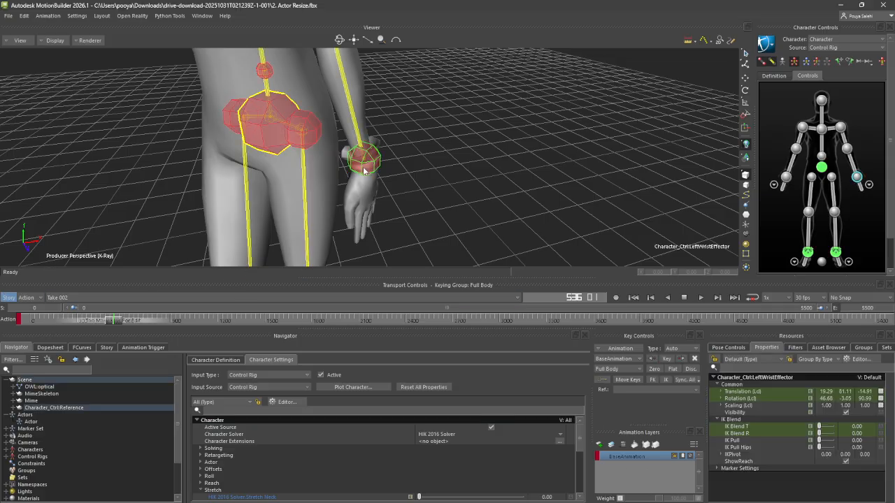
pyautogui.doubleClick(58, 309)
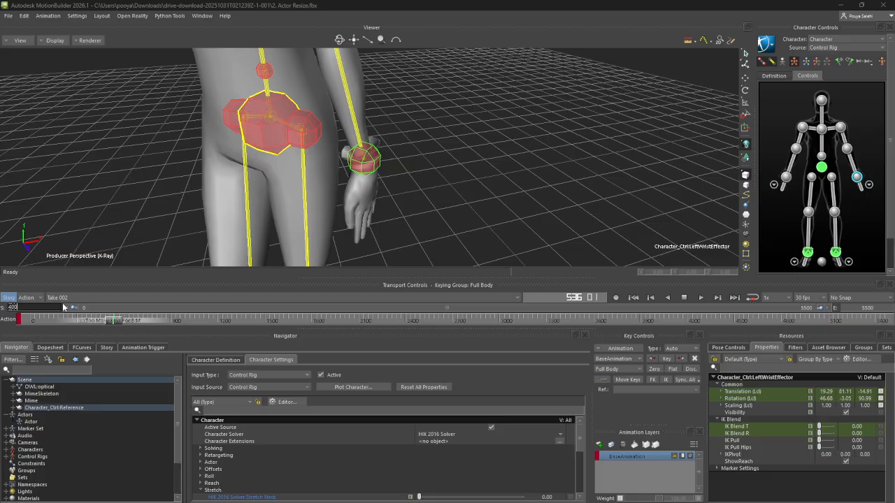
pyautogui.write('400')
pyautogui.press('Return')
pyautogui.doubleClick(866, 309)
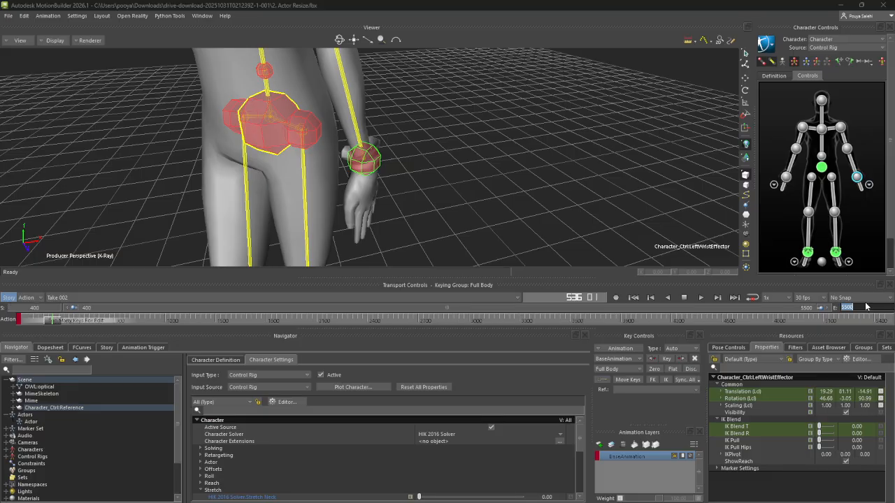
pyautogui.write('500')
pyautogui.press('Return')
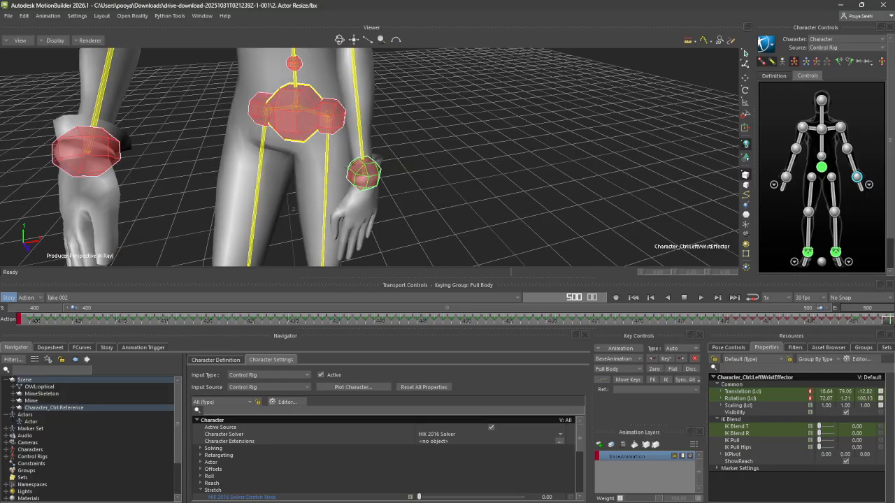
# Scrub to frame 487 and show the left wrist effector's translation and rotation curves, framed in full, in the FCurves editor
pyautogui.moveTo(886, 323); pyautogui.dragTo(91, 337)
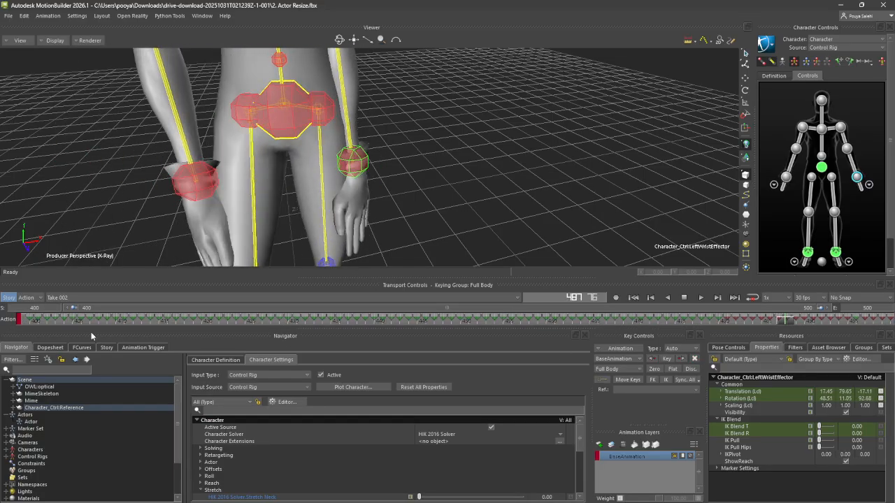
pyautogui.click(81, 348)
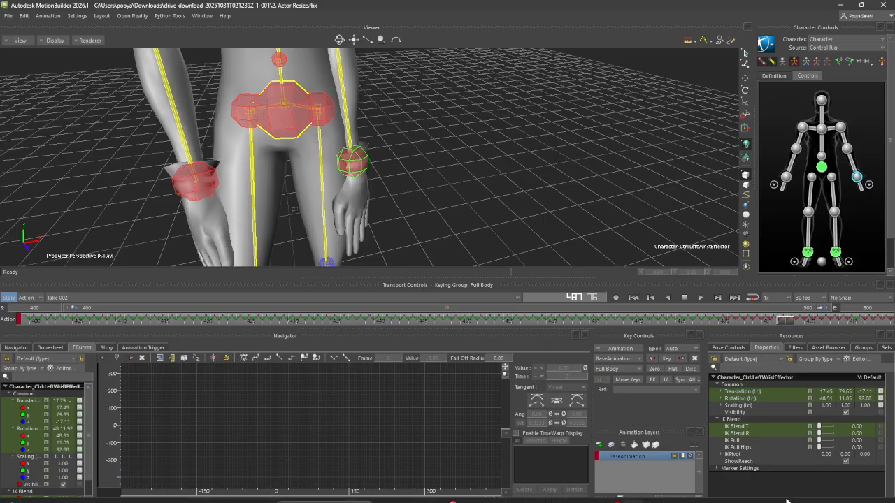
pyautogui.click(29, 428)
pyautogui.keyDown('ctrl'); pyautogui.click(28, 401); pyautogui.keyUp('ctrl')
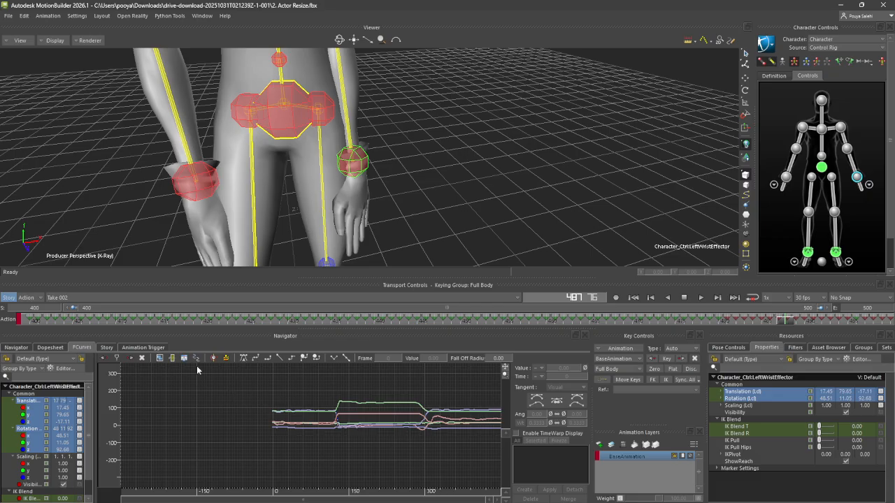
pyautogui.click(161, 358)
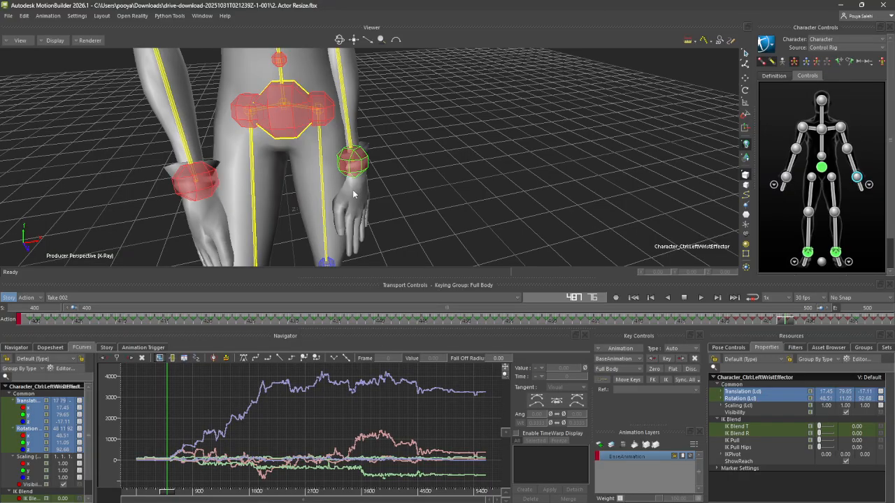
# Inspect the left wrist and hand beside the thigh in close-up at frame 487 from several angles
pyautogui.scroll(5, 398, 82)
pyautogui.scroll(-4, 398, 82)
pyautogui.keyDown('alt'); pyautogui.moveTo(422, 160); pyautogui.dragTo(445, 176); pyautogui.keyUp('alt')
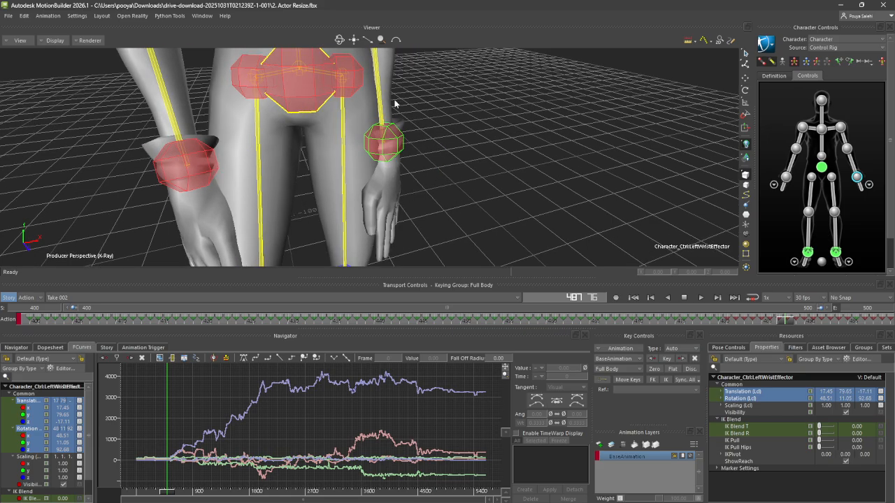
pyautogui.scroll(5, 413, 111)
pyautogui.scroll(-4, 433, 116)
pyautogui.scroll(4, 434, 117)
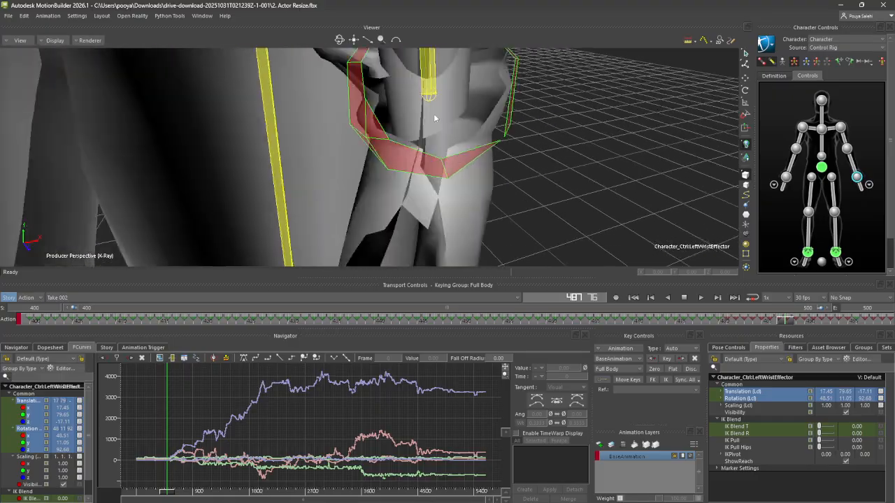
pyautogui.scroll(-3, 435, 118)
pyautogui.keyDown('alt'); pyautogui.moveTo(435, 118); pyautogui.dragTo(421, 122); pyautogui.keyUp('alt')
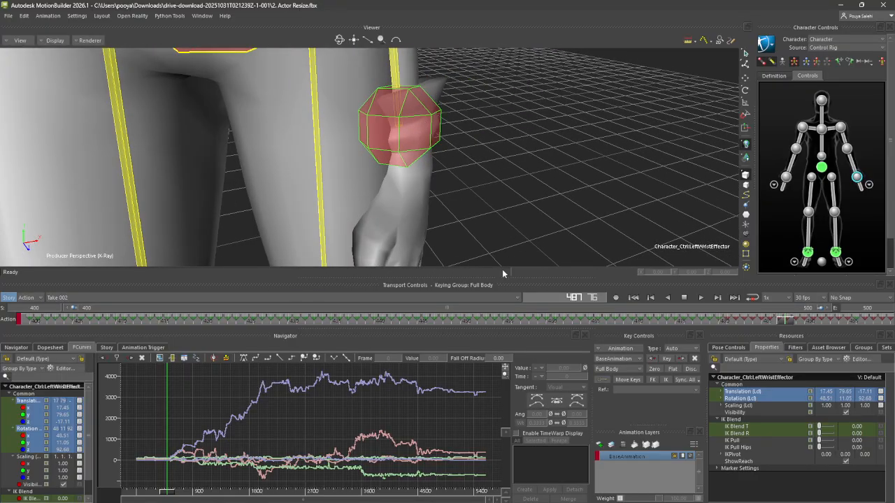
# Scrub to frames 468 and 485 and examine how the left hand sits against the body
pyautogui.moveTo(786, 319); pyautogui.dragTo(606, 322)
pyautogui.scroll(-5, 443, 160)
pyautogui.scroll(-5, 380, 166)
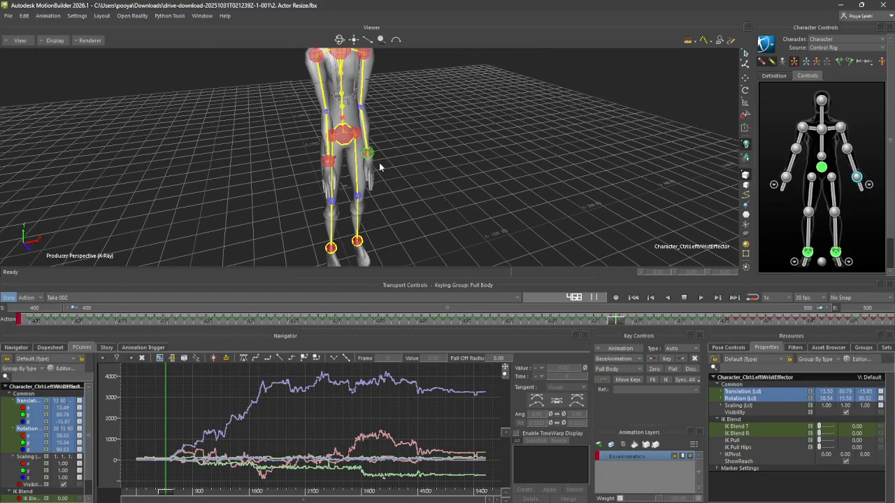
pyautogui.scroll(10, 380, 165)
pyautogui.scroll(-3, 379, 169)
pyautogui.scroll(-5, 381, 171)
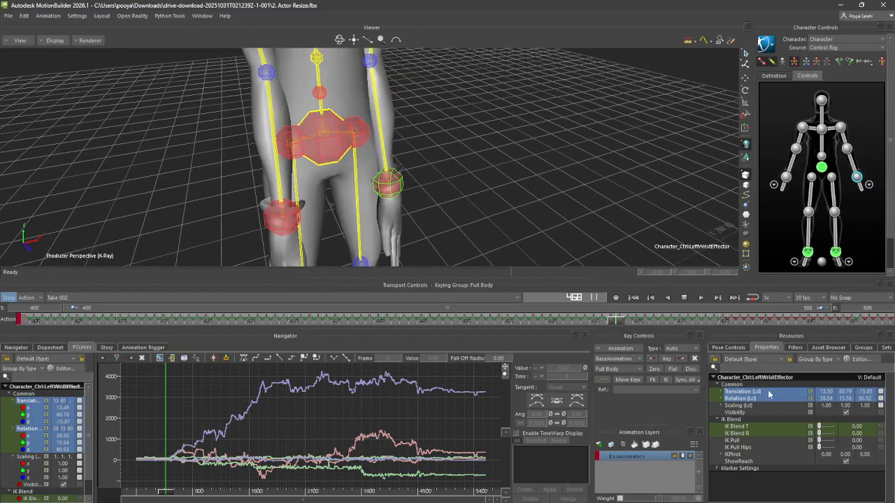
pyautogui.moveTo(616, 326); pyautogui.dragTo(199, 341)
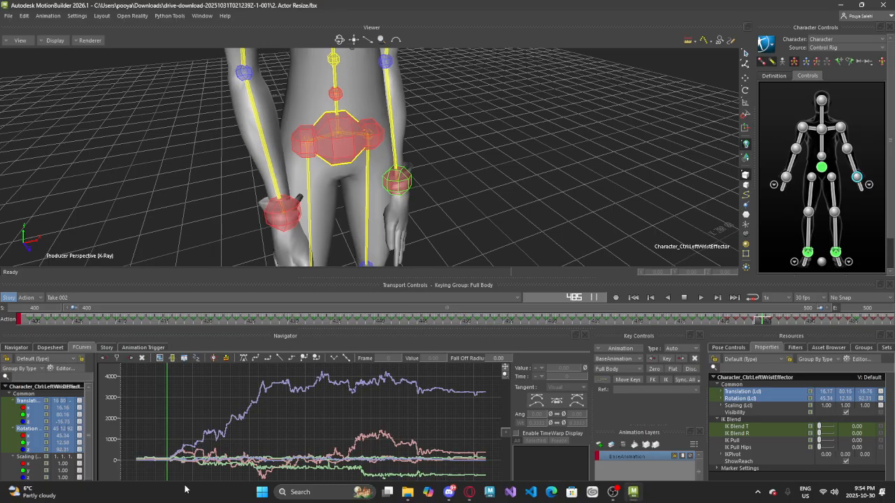
# Switch to the browser to check the performer's pose in Reference Video.mp4, and return to MotionBuilder
pyautogui.click(469, 492)
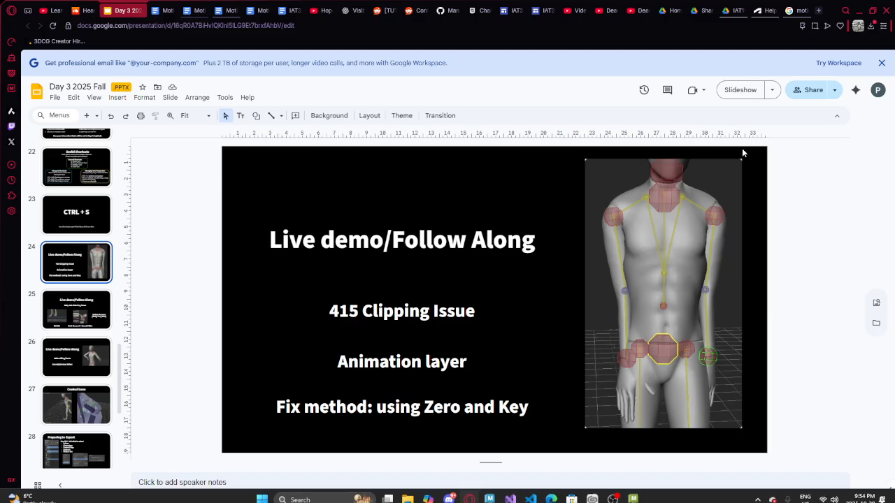
pyautogui.click(701, 10)
pyautogui.click(724, 11)
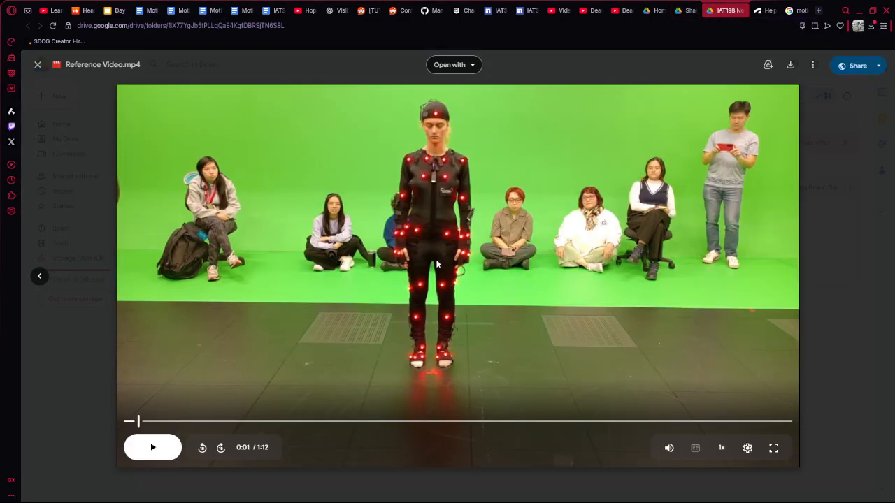
pyautogui.press('super')
pyautogui.click(634, 497)
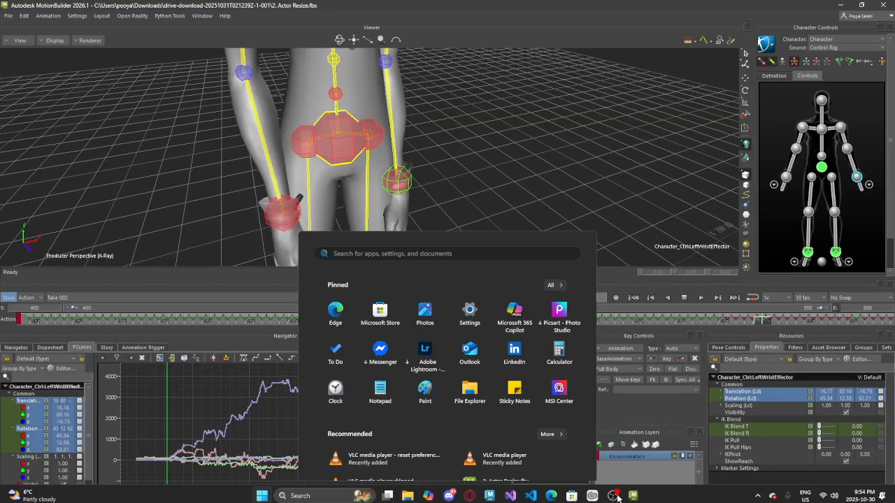
pyautogui.hotkey('alt', 'Tab')
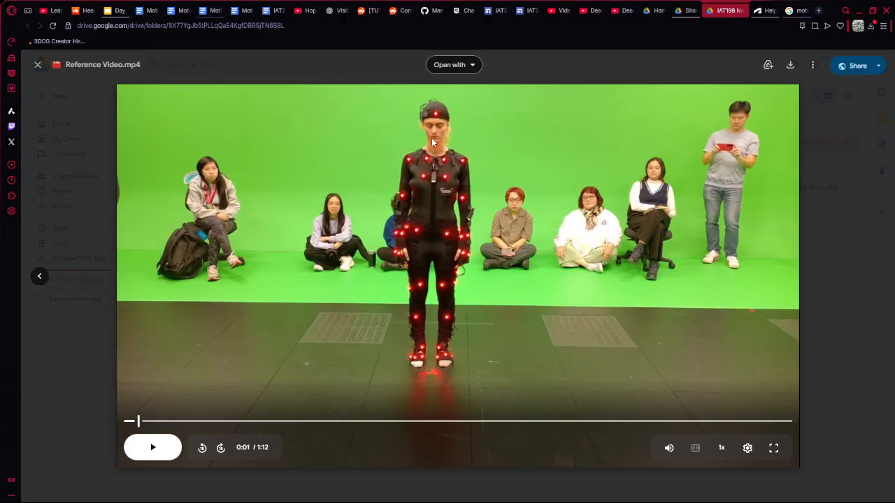
pyautogui.hotkey('alt', 'Tab')
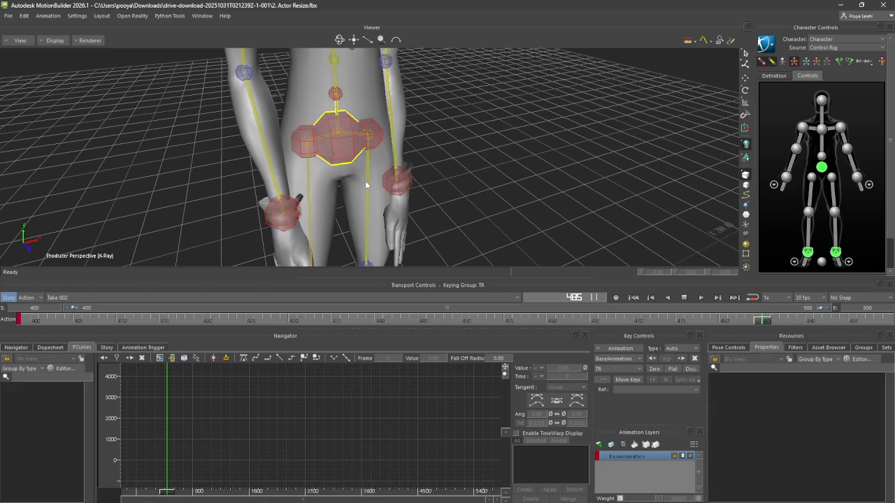
# Set the rig's keying mode to Body Part, check it on the left wrist effector, and clear the selection
pyautogui.click(395, 183)
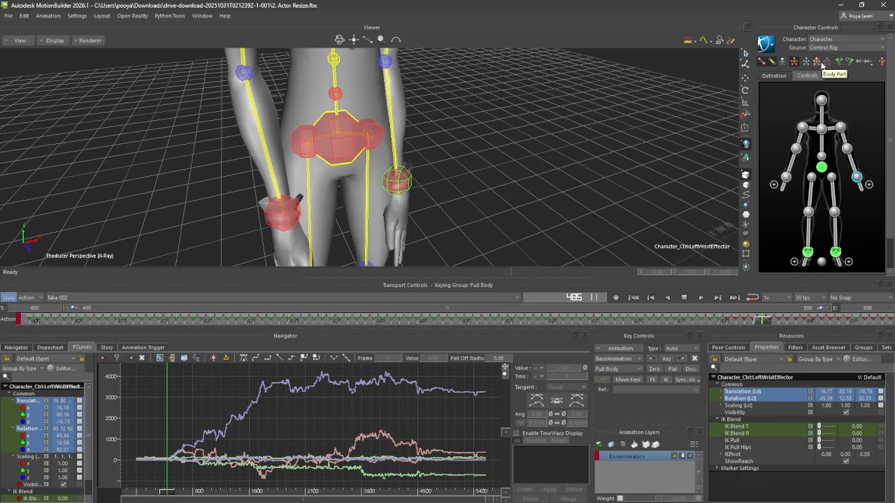
pyautogui.click(690, 157)
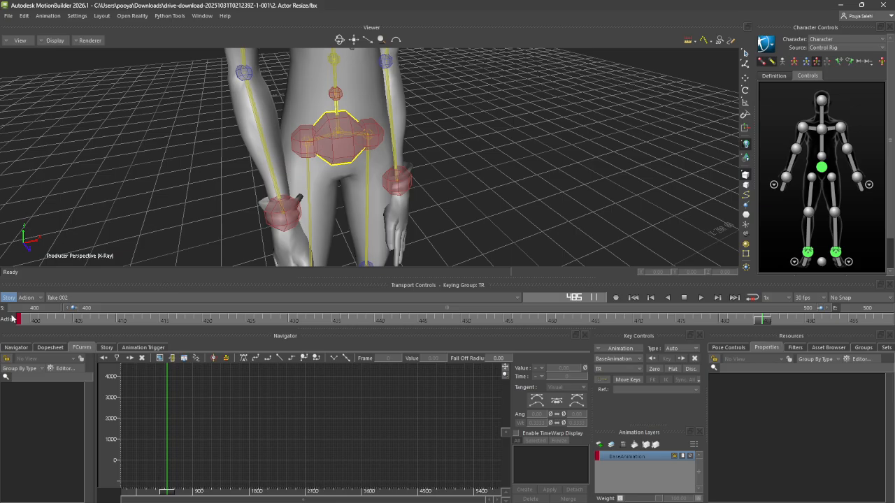
pyautogui.click(404, 177)
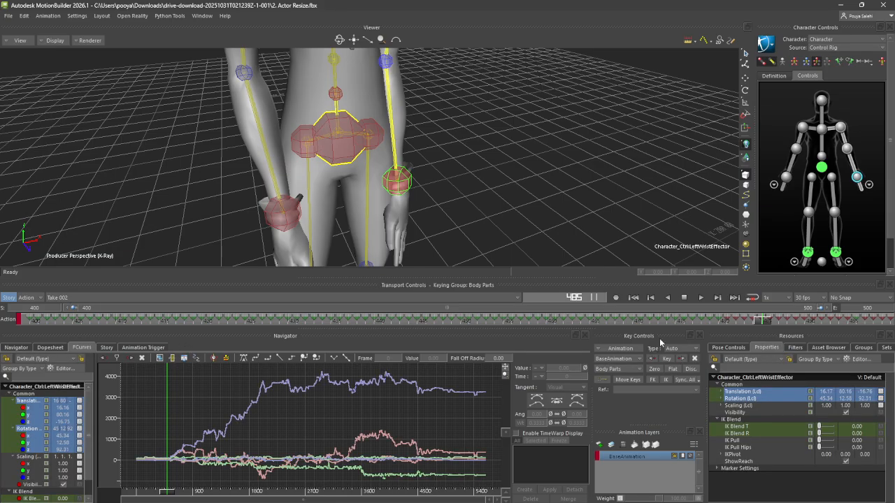
pyautogui.click(590, 226)
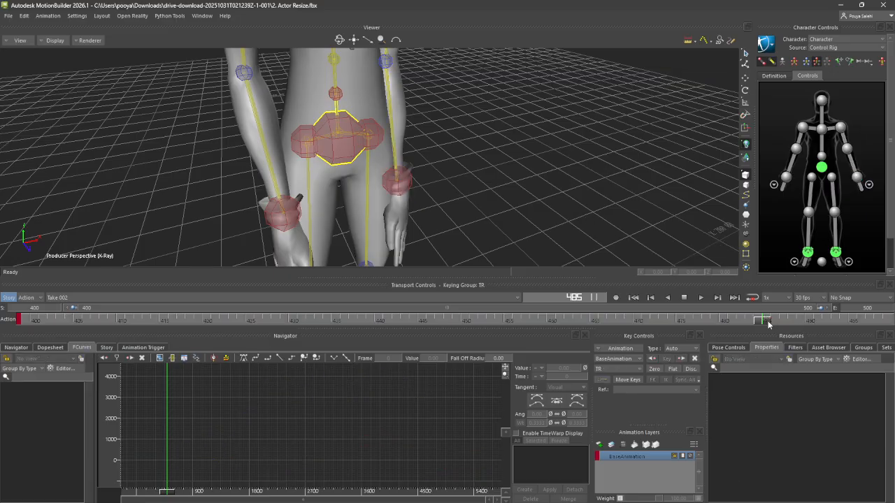
# Scrub back to frame 350, extending the timeline's start frame to 380, 350 and 320 in stages
pyautogui.moveTo(768, 323); pyautogui.dragTo(2, 321)
pyautogui.click(43, 306)
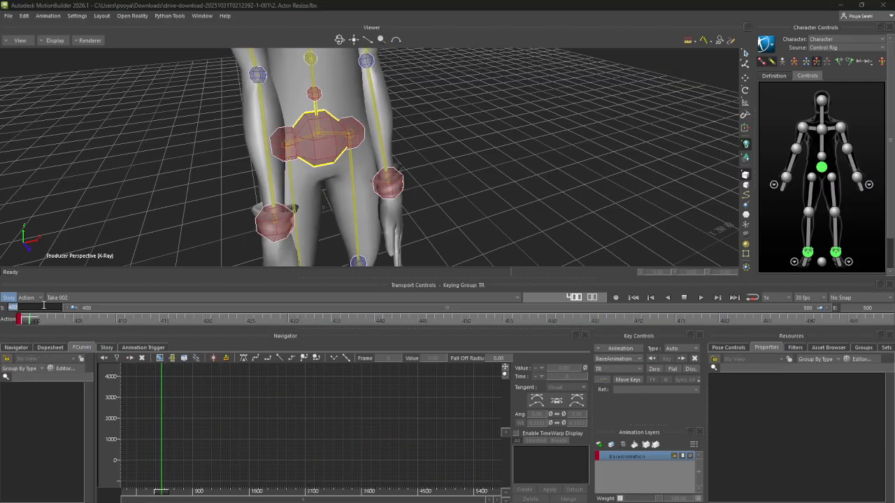
pyautogui.press('Return')
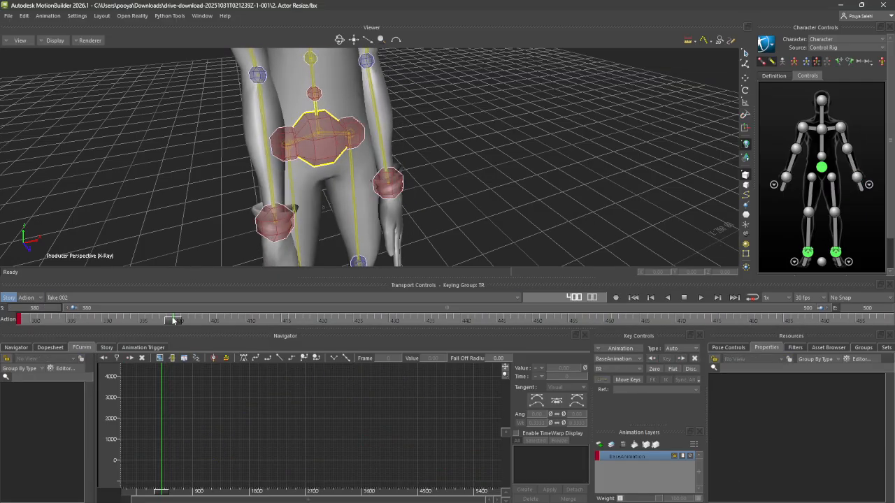
pyautogui.moveTo(173, 321); pyautogui.dragTo(36, 331)
pyautogui.click(42, 311)
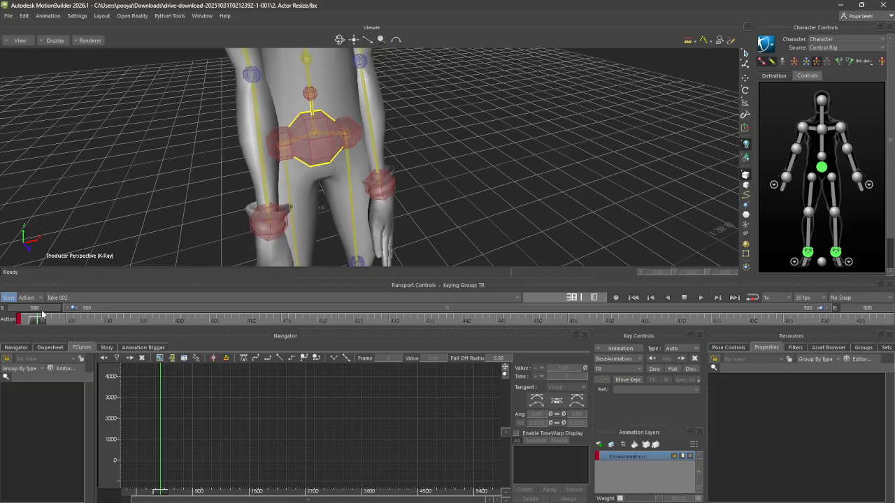
pyautogui.write('350')
pyautogui.press('Return')
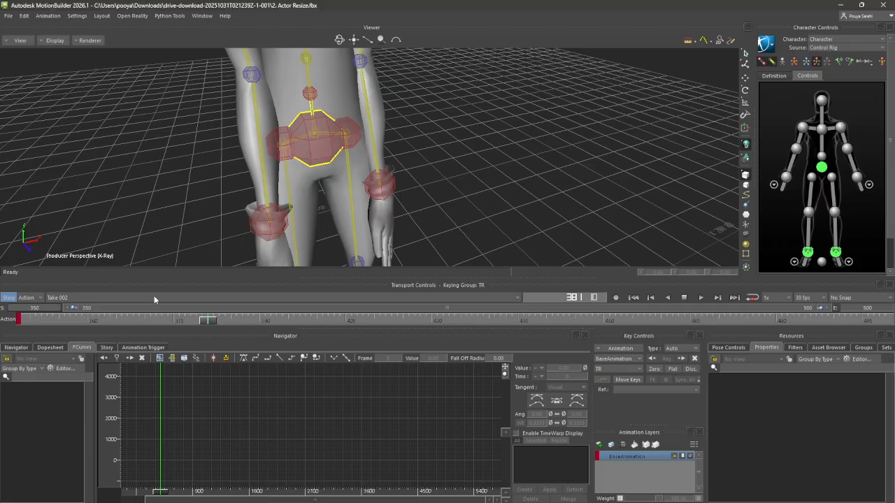
pyautogui.moveTo(208, 321); pyautogui.dragTo(48, 316)
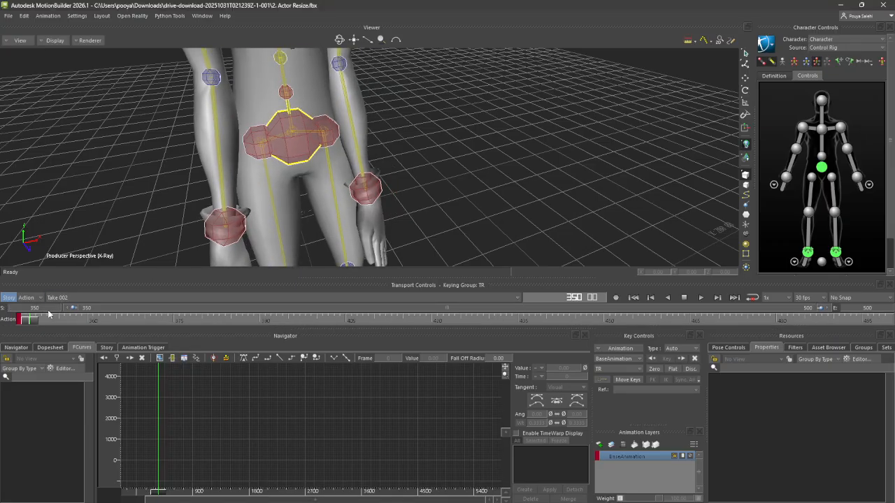
pyautogui.click(39, 308)
pyautogui.write('320')
pyautogui.press('Return')
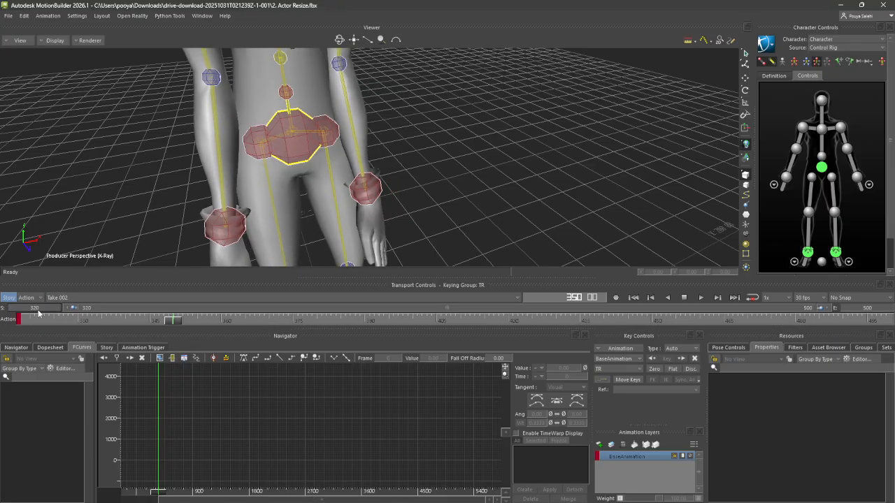
# Scrub back to frame 320 and set the timeline's start frame to 300
pyautogui.moveTo(180, 321); pyautogui.dragTo(29, 322)
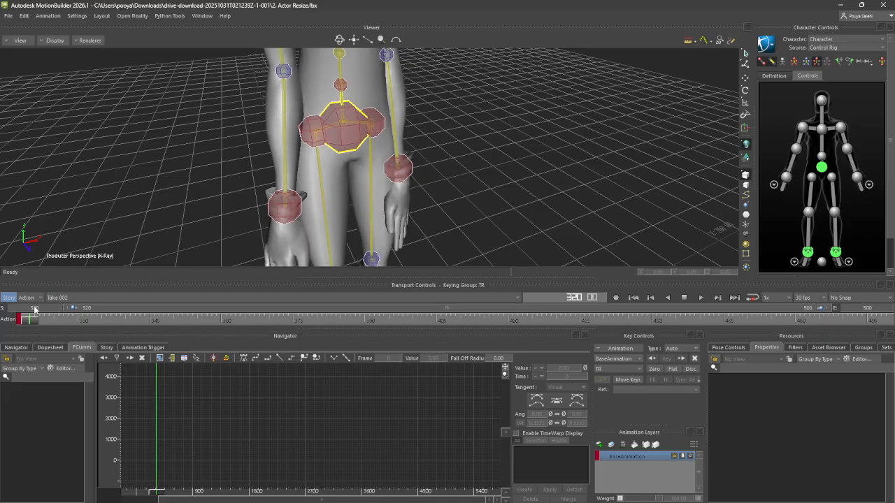
pyautogui.doubleClick(34, 309)
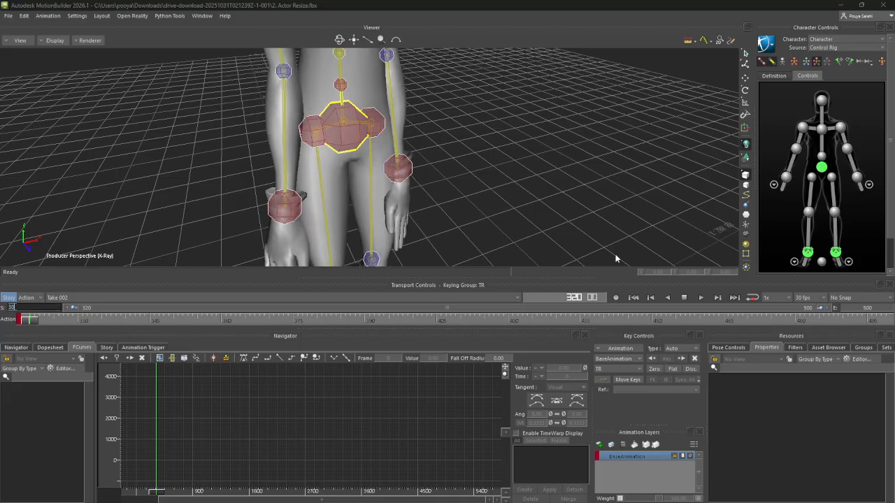
pyautogui.write('300')
pyautogui.press('Return')
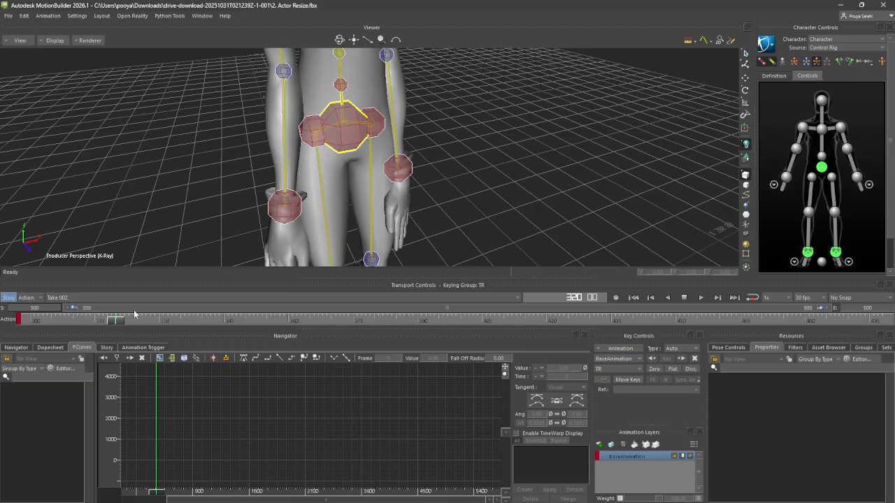
# Scrub back to frame 307 and select the left wrist effector
pyautogui.moveTo(115, 322); pyautogui.dragTo(60, 347)
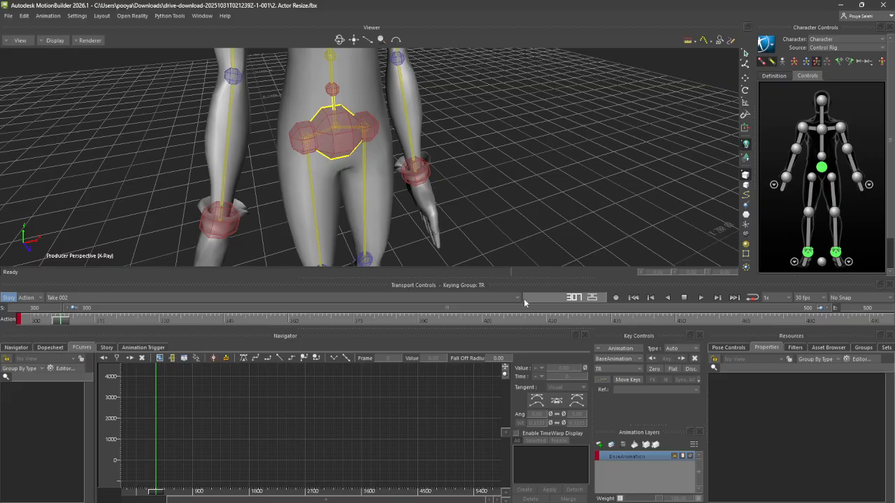
pyautogui.click(424, 178)
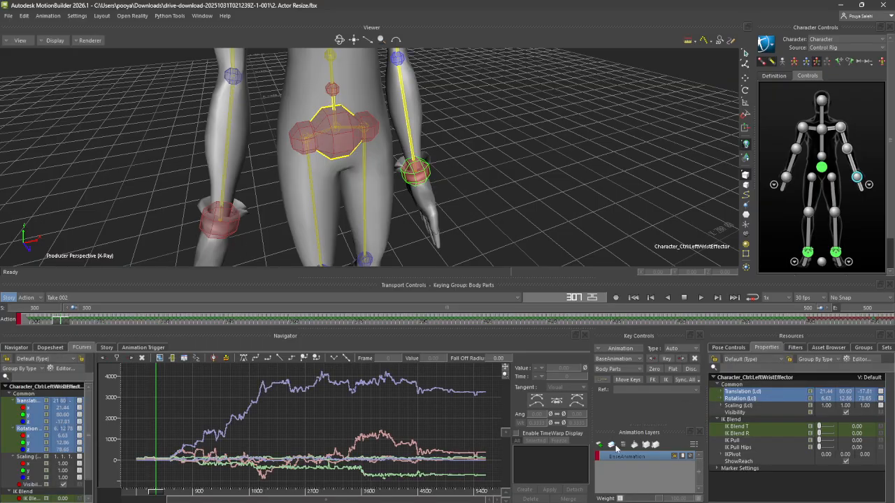
# Create a new animation layer with the left wrist effector selected and rename the layer Hand_R
pyautogui.click(526, 224)
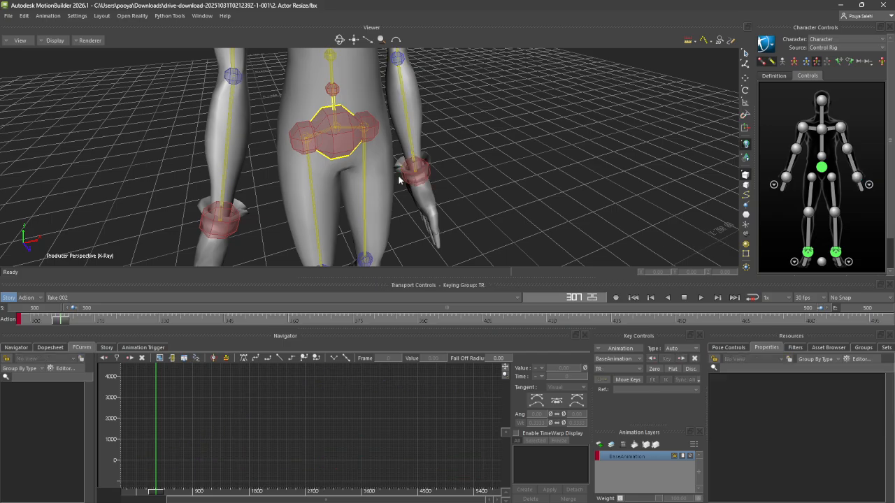
pyautogui.keyDown('alt'); pyautogui.moveTo(494, 213); pyautogui.dragTo(486, 209); pyautogui.keyUp('alt')
pyautogui.click(362, 151)
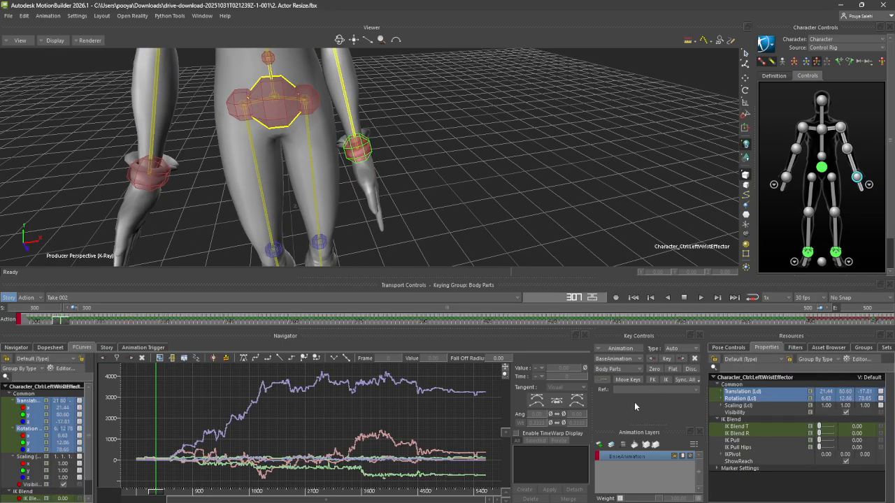
pyautogui.click(600, 445)
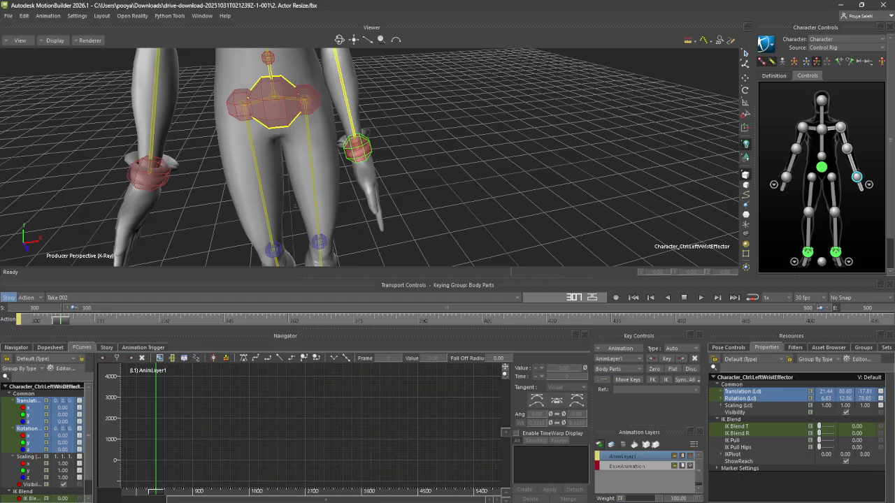
pyautogui.rightClick(640, 458)
pyautogui.click(674, 369)
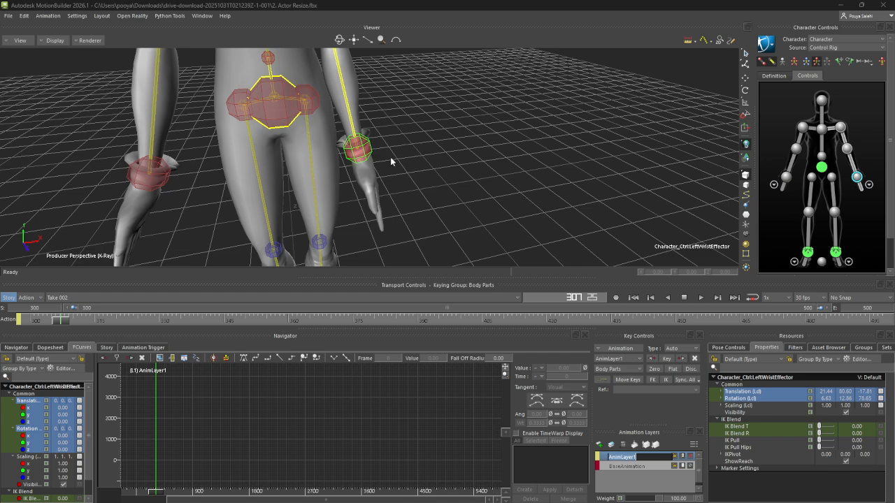
pyautogui.write('Hand_R')
pyautogui.press('Return')
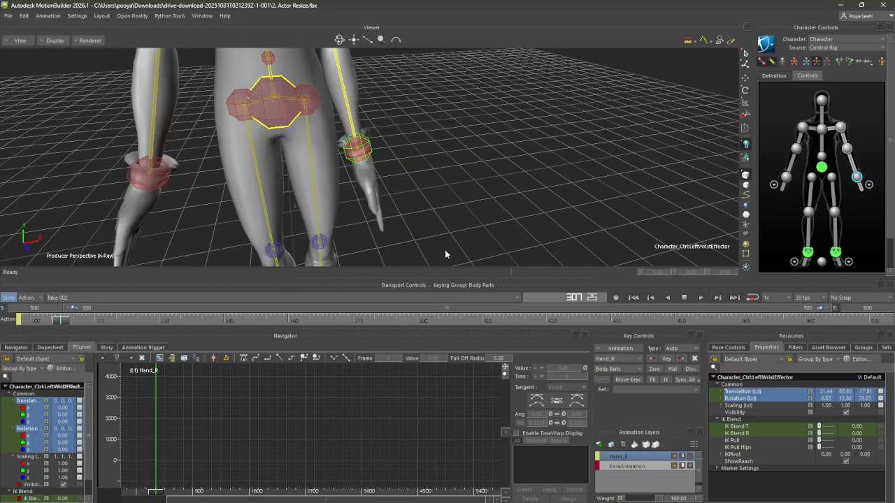
# Compare the left wrist effector's curves on the BaseAnimation and Hand_R layers, leaving Hand_R active
pyautogui.click(629, 466)
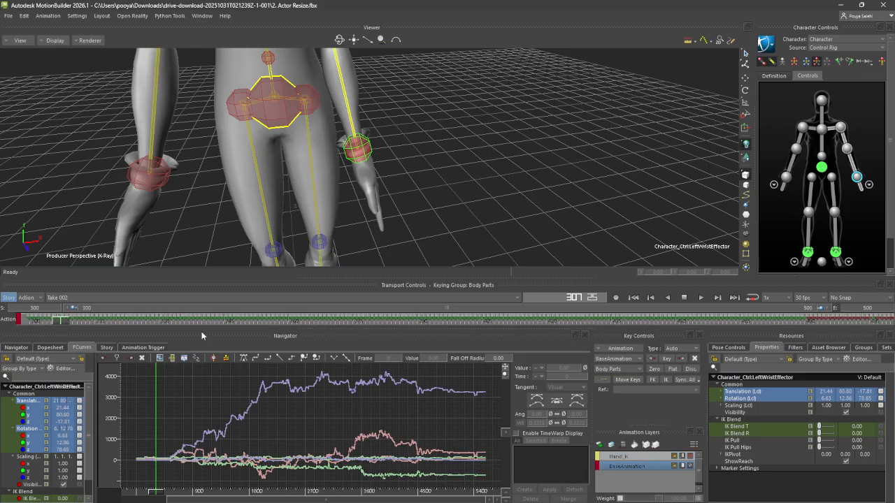
pyautogui.click(624, 458)
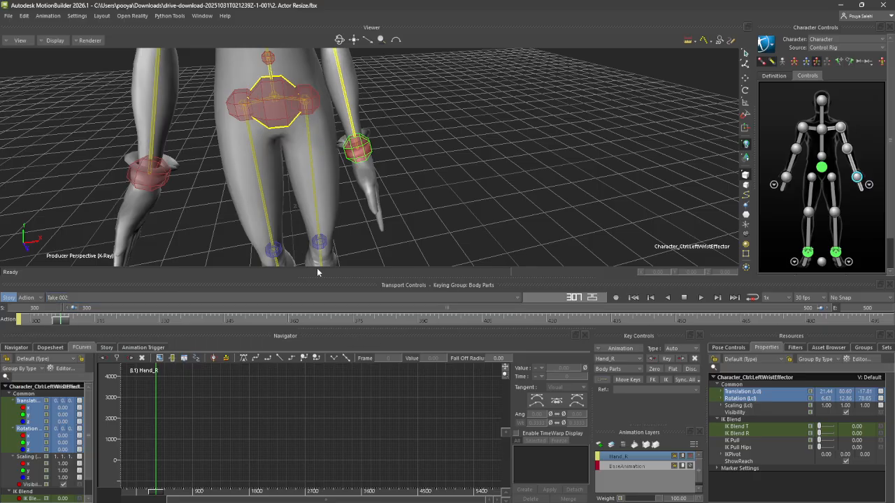
pyautogui.keyDown('shift'); pyautogui.moveTo(378, 158); pyautogui.dragTo(304, 168); pyautogui.keyUp('shift')
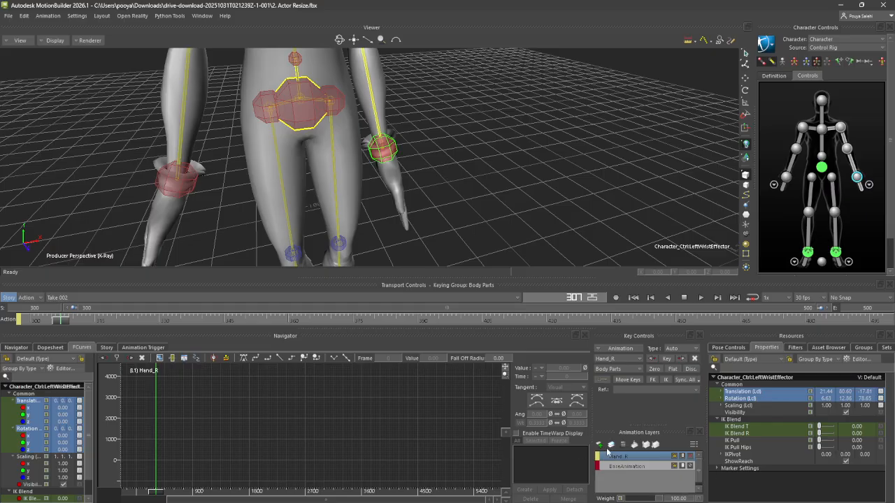
pyautogui.click(468, 211)
pyautogui.click(374, 149)
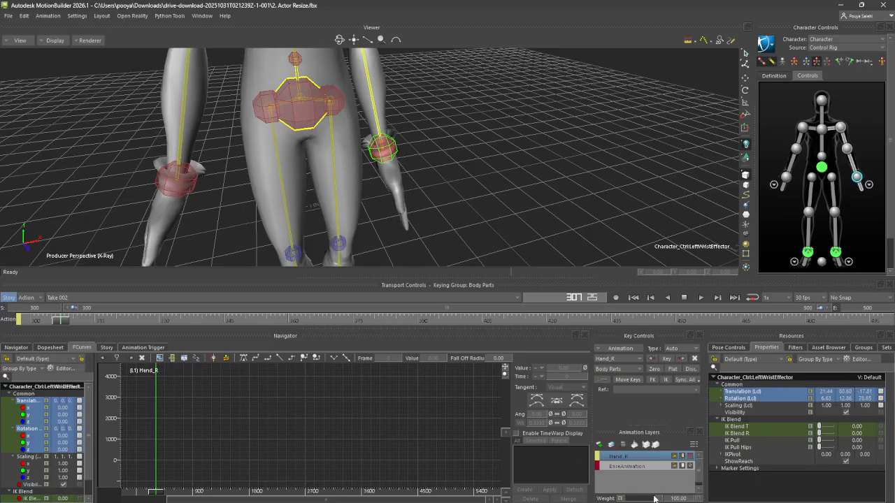
pyautogui.click(624, 459)
# Key the unmodified left wrist effector on the Hand_R layer at about frame 306 as the correction's starting point
pyautogui.keyDown('ctrl'); pyautogui.keyDown('shift'); pyautogui.moveTo(547, 246); pyautogui.dragTo(529, 236); pyautogui.keyUp('shift'); pyautogui.keyUp('ctrl')
pyautogui.click(514, 200)
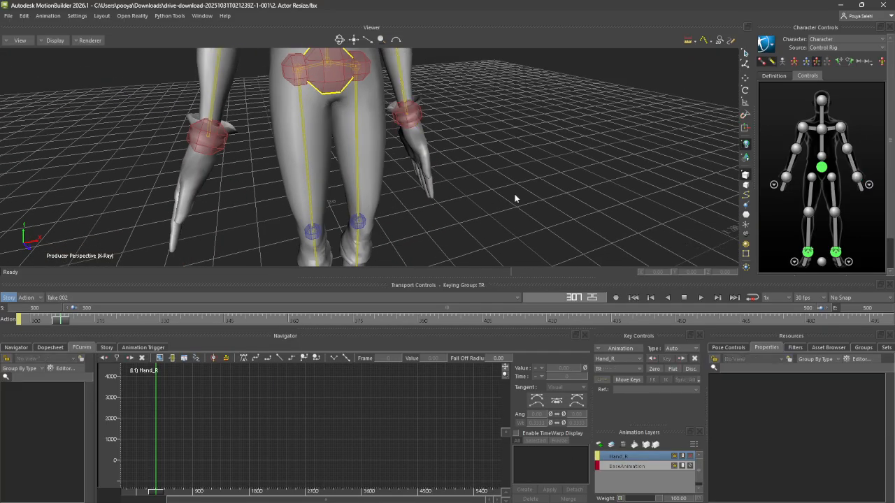
pyautogui.click(411, 121)
pyautogui.keyDown('ctrl'); pyautogui.keyDown('shift'); pyautogui.moveTo(530, 145); pyautogui.dragTo(540, 145); pyautogui.keyUp('shift'); pyautogui.keyUp('ctrl')
pyautogui.keyDown('ctrl'); pyautogui.keyDown('shift'); pyautogui.moveTo(222, 131); pyautogui.dragTo(379, 298); pyautogui.keyUp('shift'); pyautogui.keyUp('ctrl')
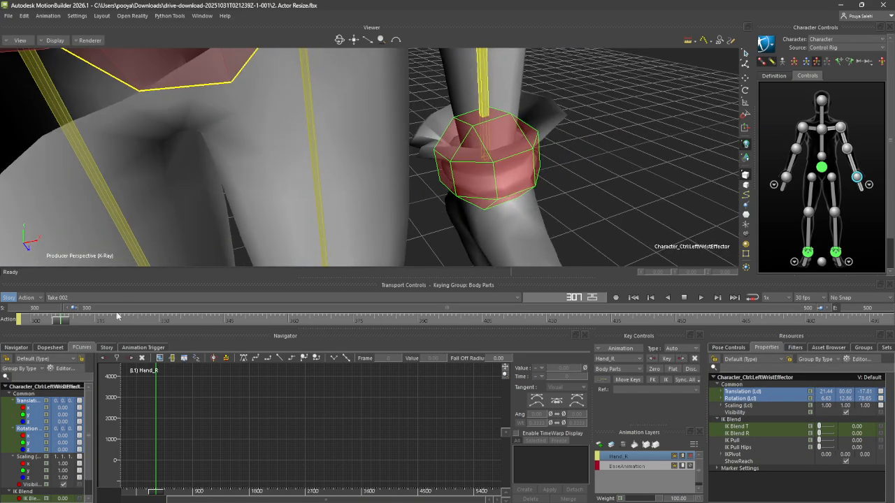
pyautogui.moveTo(62, 325); pyautogui.dragTo(60, 328)
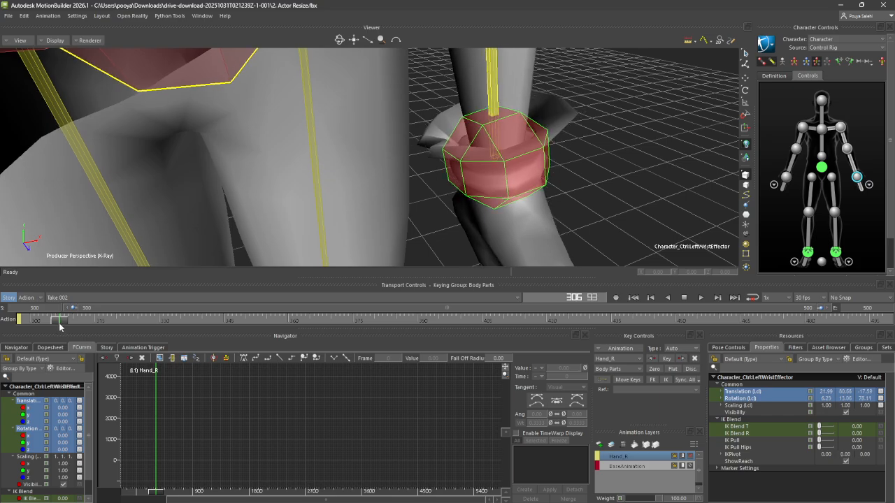
pyautogui.keyDown('ctrl'); pyautogui.keyDown('shift'); pyautogui.moveTo(168, 234); pyautogui.dragTo(248, 221); pyautogui.keyUp('shift'); pyautogui.keyUp('ctrl')
pyautogui.moveTo(613, 480)
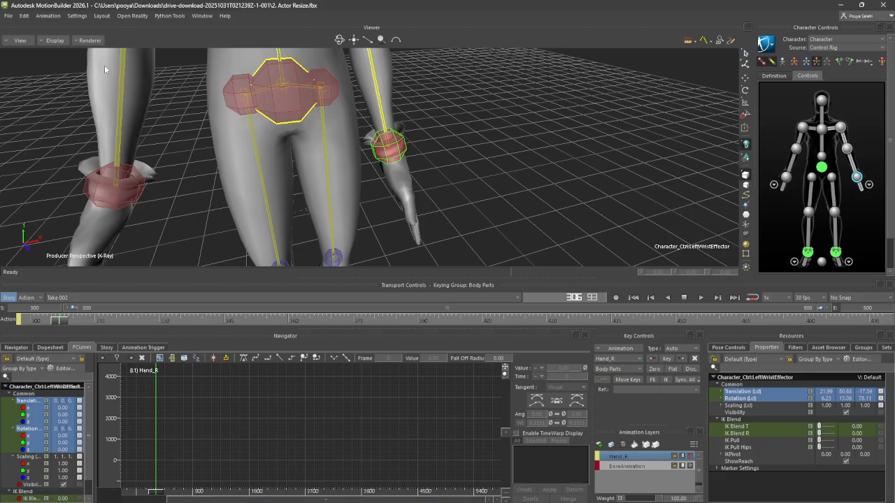
pyautogui.click(663, 359)
# Set the timeline's end frame to 550 and key the unmodified left wrist effector on Hand_R at about frame 535
pyautogui.moveTo(58, 320); pyautogui.dragTo(275, 380)
pyautogui.keyDown('alt'); pyautogui.moveTo(243, 230); pyautogui.dragTo(259, 227); pyautogui.keyUp('alt')
pyautogui.moveTo(276, 321); pyautogui.dragTo(884, 325)
pyautogui.keyDown('alt'); pyautogui.moveTo(703, 246); pyautogui.dragTo(528, 236); pyautogui.keyUp('alt')
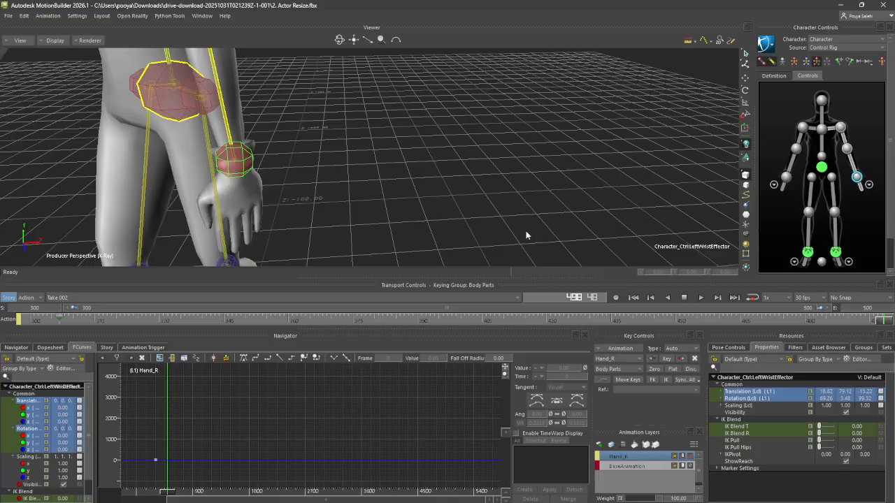
pyautogui.click(872, 309)
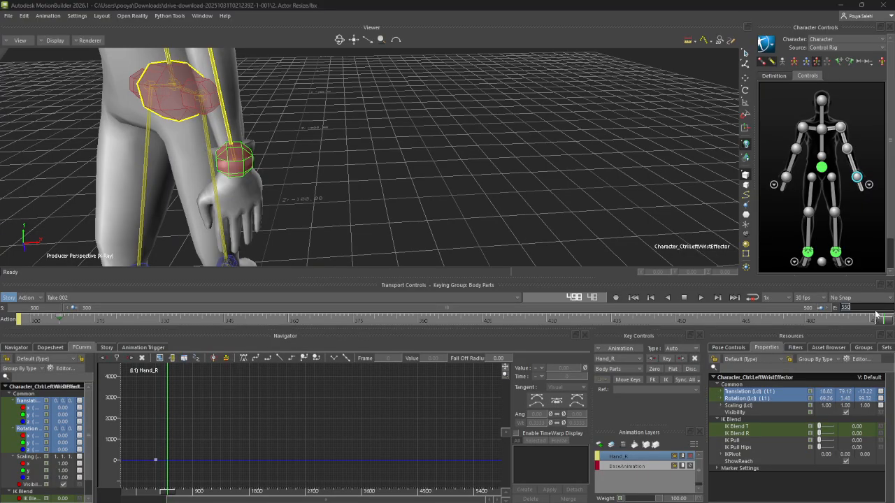
pyautogui.press('Return')
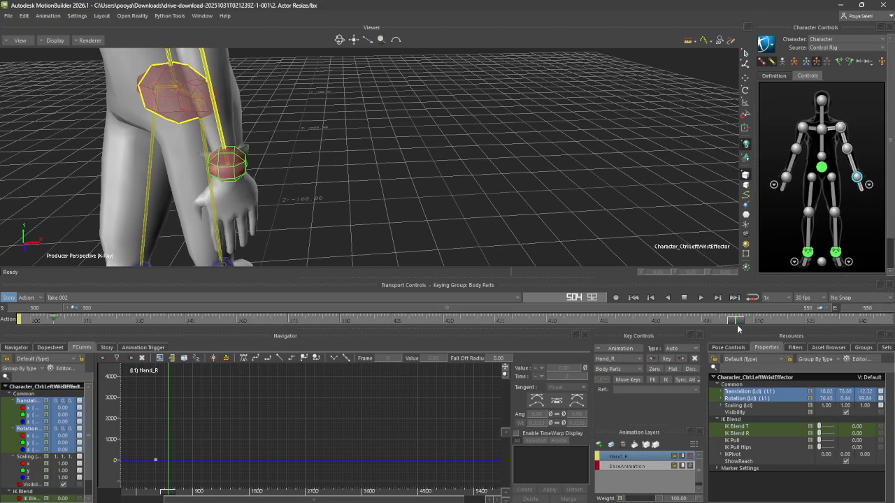
pyautogui.keyDown('alt'); pyautogui.moveTo(191, 181); pyautogui.dragTo(209, 179); pyautogui.keyUp('alt')
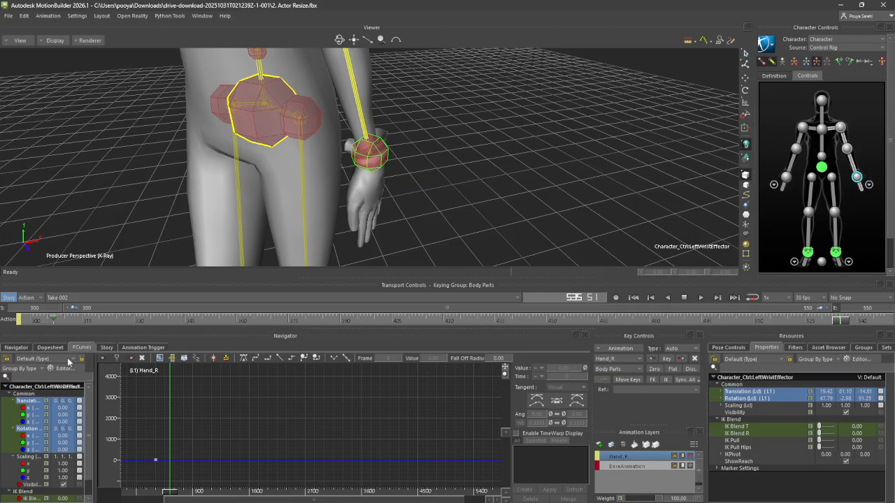
pyautogui.click(666, 359)
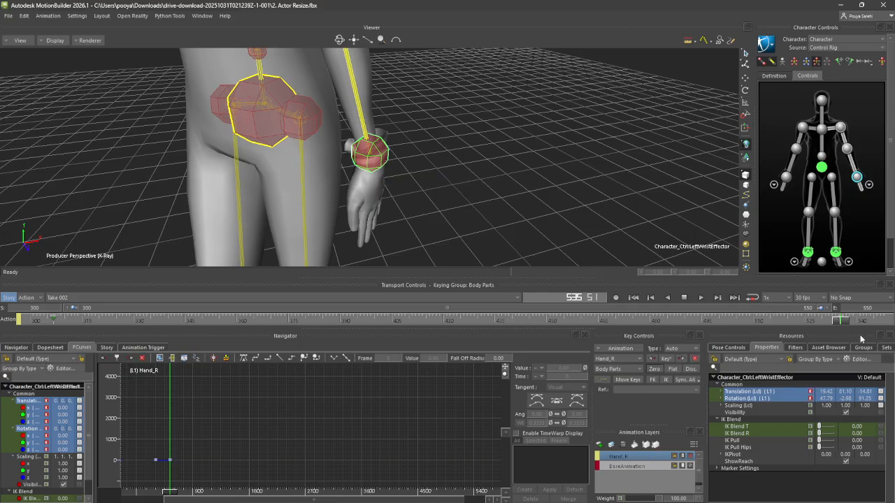
# At frame 318, move the left wrist effector outward from the thigh to about X 23.5 and key it on Hand_R
pyautogui.moveTo(845, 323); pyautogui.dragTo(97, 321)
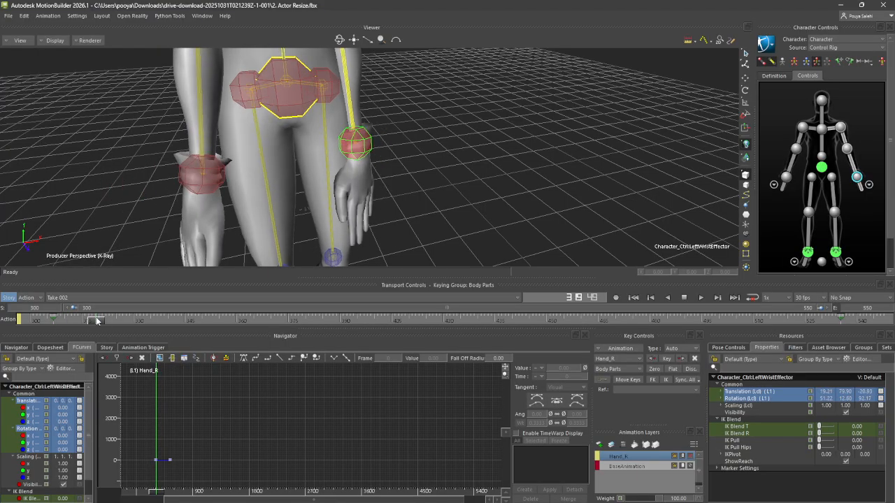
pyautogui.press('t')
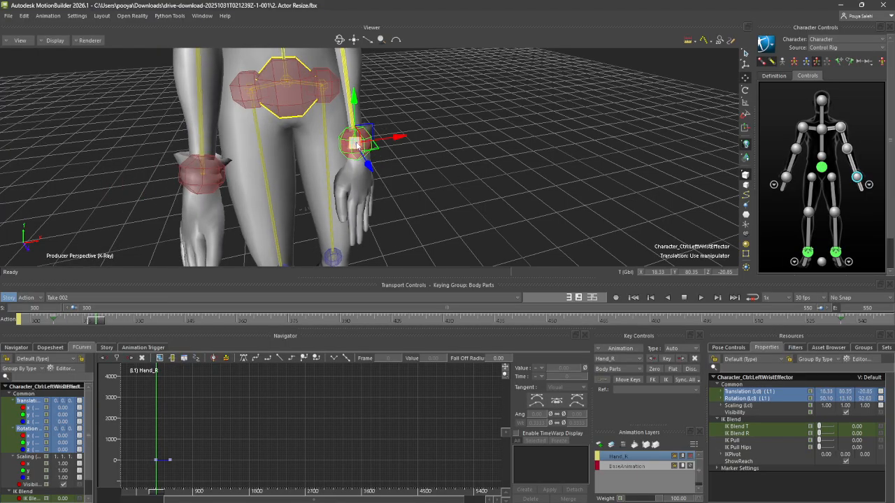
pyautogui.moveTo(378, 152); pyautogui.dragTo(390, 155)
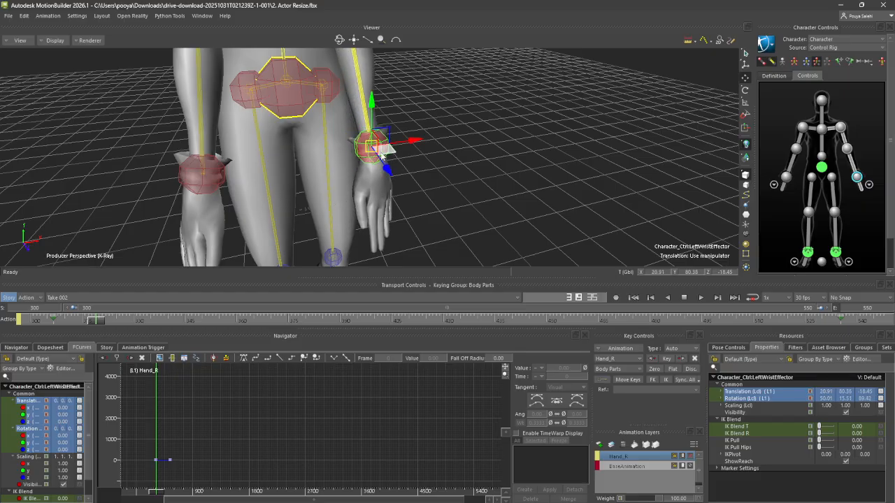
pyautogui.keyDown('ctrl'); pyautogui.keyDown('shift'); pyautogui.moveTo(353, 178); pyautogui.dragTo(381, 178); pyautogui.keyUp('shift'); pyautogui.keyUp('ctrl')
pyautogui.moveTo(471, 164); pyautogui.dragTo(481, 158)
pyautogui.keyDown('ctrl'); pyautogui.keyDown('shift'); pyautogui.moveTo(397, 216); pyautogui.dragTo(357, 224); pyautogui.keyUp('shift'); pyautogui.keyUp('ctrl')
pyautogui.scroll(-5, 441, 160)
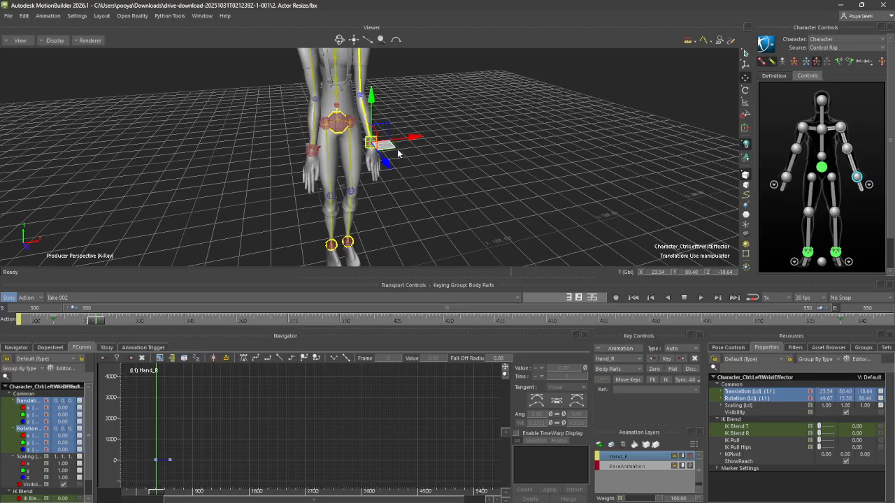
pyautogui.scroll(3, 397, 152)
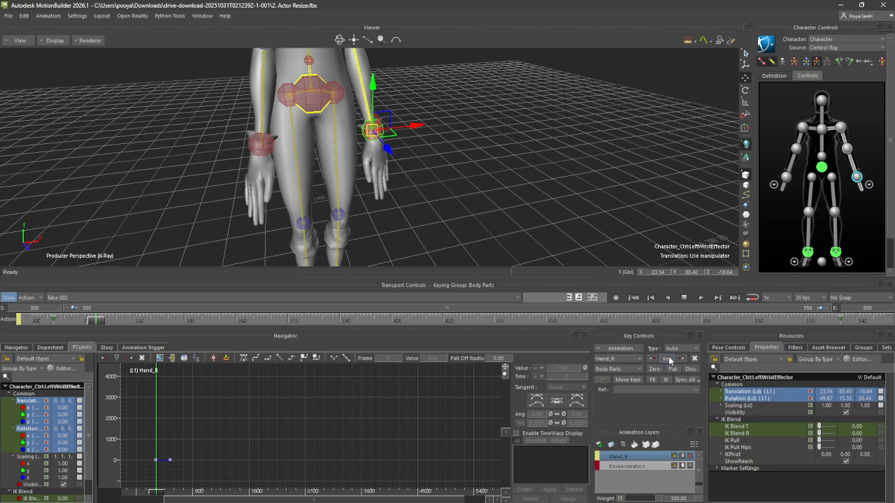
# At frame 312, move the left wrist effector outward from the hip to about X 22.9 and key it on Hand_R
pyautogui.click(65, 322)
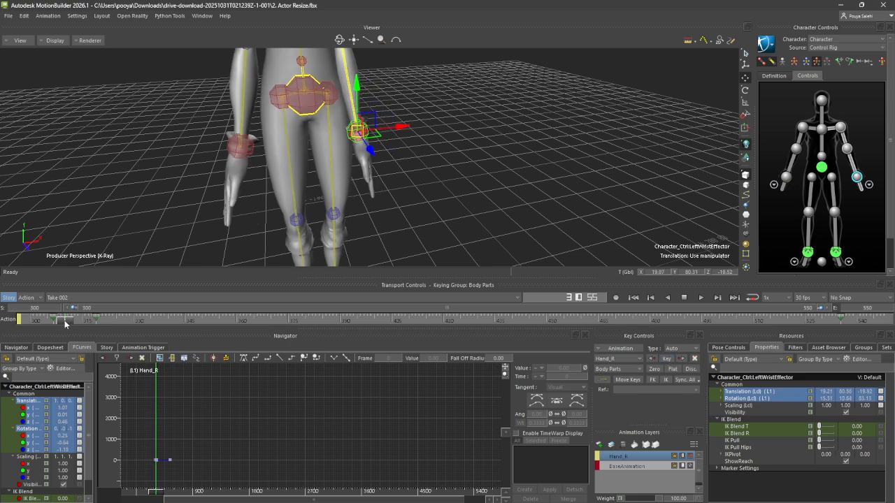
pyautogui.moveTo(65, 323)
pyautogui.mouseDown()
pyautogui.moveTo(80, 326)
pyautogui.moveTo(70, 324)
pyautogui.mouseUp()
pyautogui.scroll(5, 214, 158)
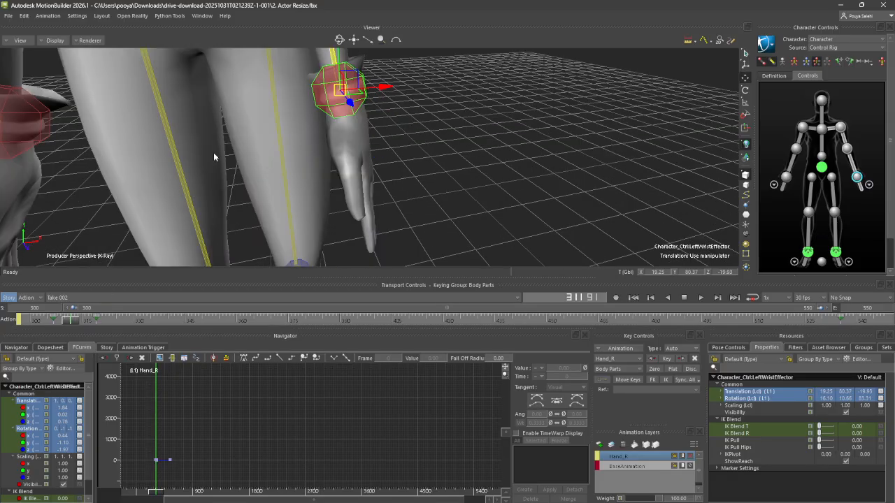
pyautogui.scroll(-1, 235, 167)
pyautogui.keyDown('alt'); pyautogui.moveTo(236, 168); pyautogui.dragTo(246, 190, button='middle'); pyautogui.keyUp('alt')
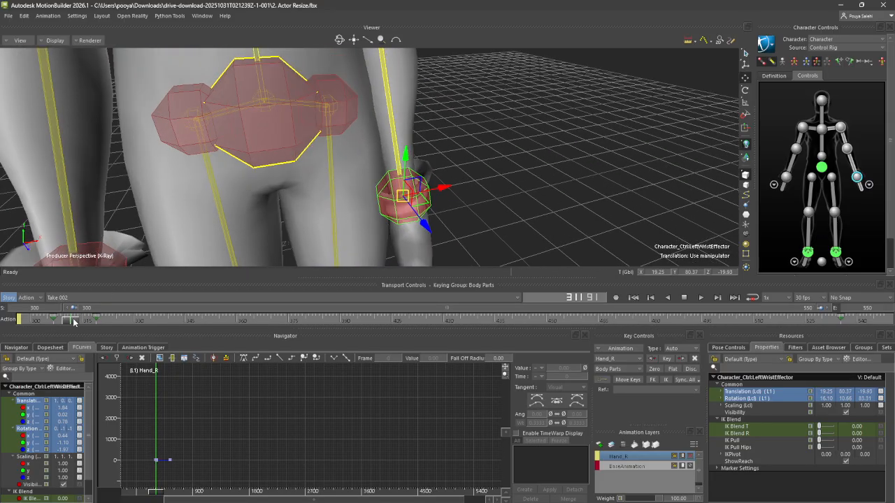
pyautogui.moveTo(74, 322)
pyautogui.mouseDown()
pyautogui.moveTo(83, 323)
pyautogui.moveTo(53, 326)
pyautogui.moveTo(73, 330)
pyautogui.mouseUp()
pyautogui.moveTo(434, 207); pyautogui.dragTo(470, 210)
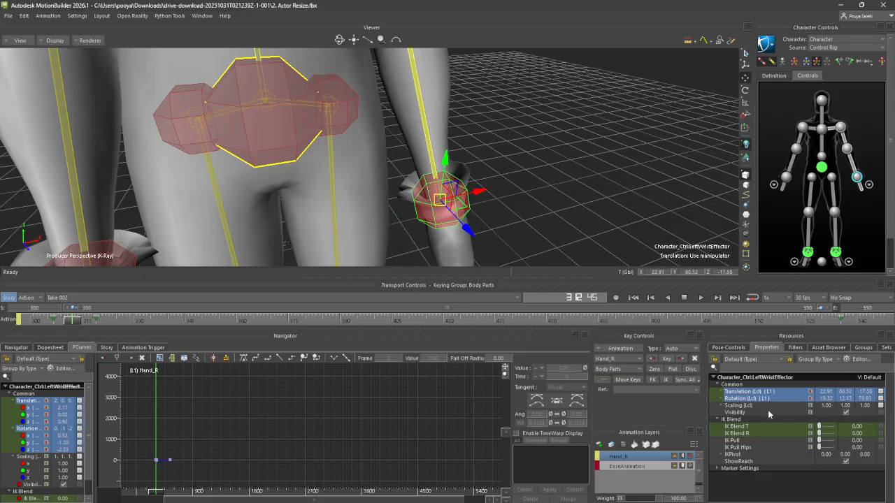
pyautogui.click(668, 360)
# Move the left wrist effector outward and key it at frame 308 (about X 22.2) and frame 385 (about X 16.2)
pyautogui.moveTo(73, 323)
pyautogui.mouseDown()
pyautogui.moveTo(37, 328)
pyautogui.moveTo(59, 329)
pyautogui.mouseUp()
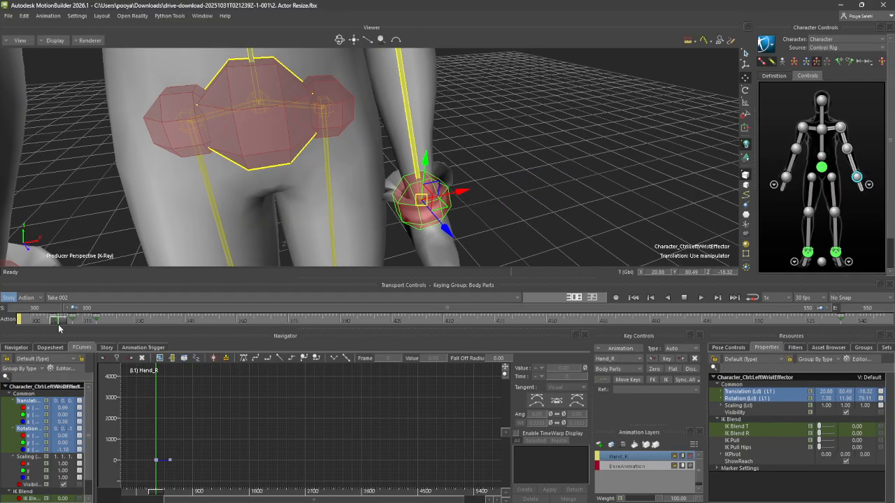
pyautogui.moveTo(446, 203); pyautogui.dragTo(460, 202)
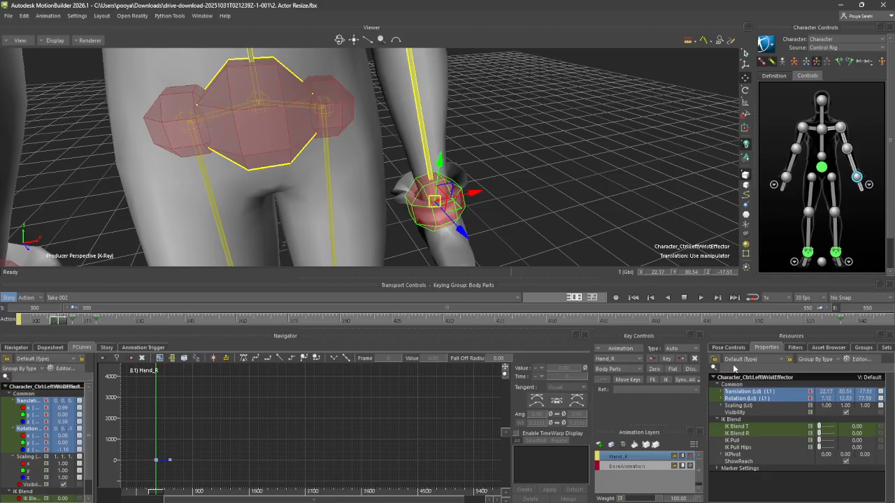
pyautogui.click(668, 362)
pyautogui.moveTo(59, 322)
pyautogui.mouseDown()
pyautogui.moveTo(49, 321)
pyautogui.moveTo(208, 326)
pyautogui.moveTo(215, 347)
pyautogui.moveTo(336, 370)
pyautogui.moveTo(322, 369)
pyautogui.mouseUp()
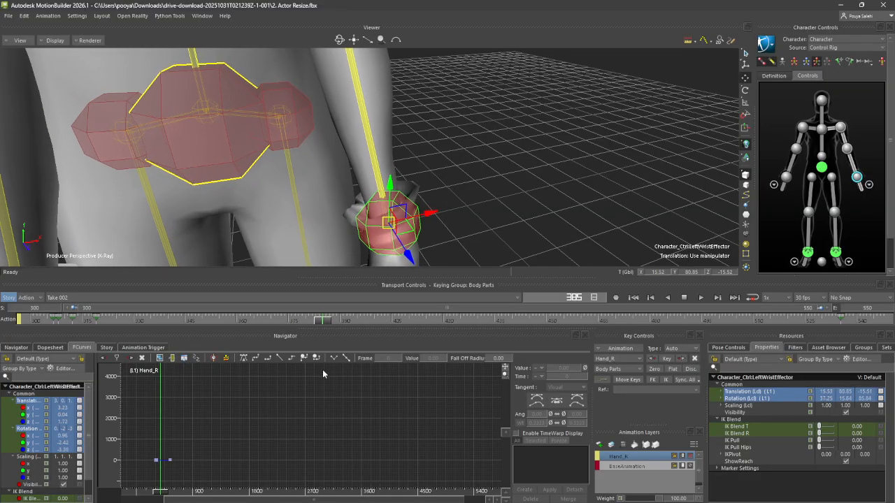
pyautogui.moveTo(417, 233); pyautogui.dragTo(423, 233)
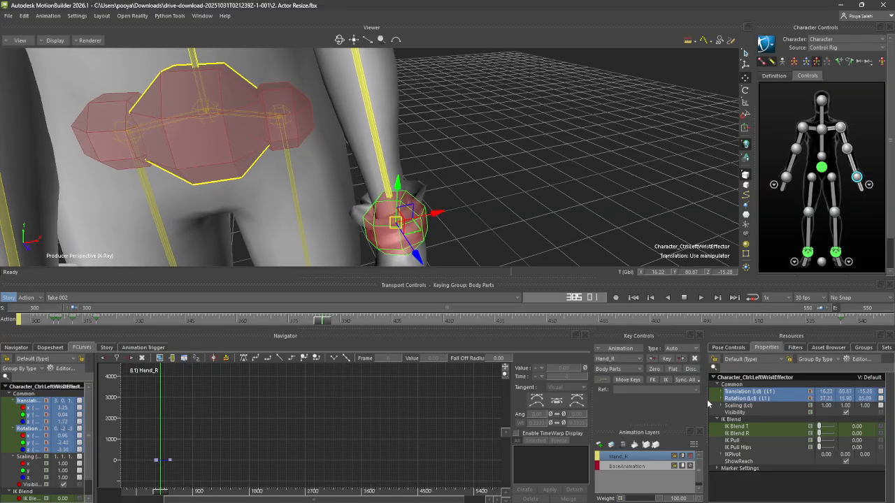
pyautogui.click(668, 360)
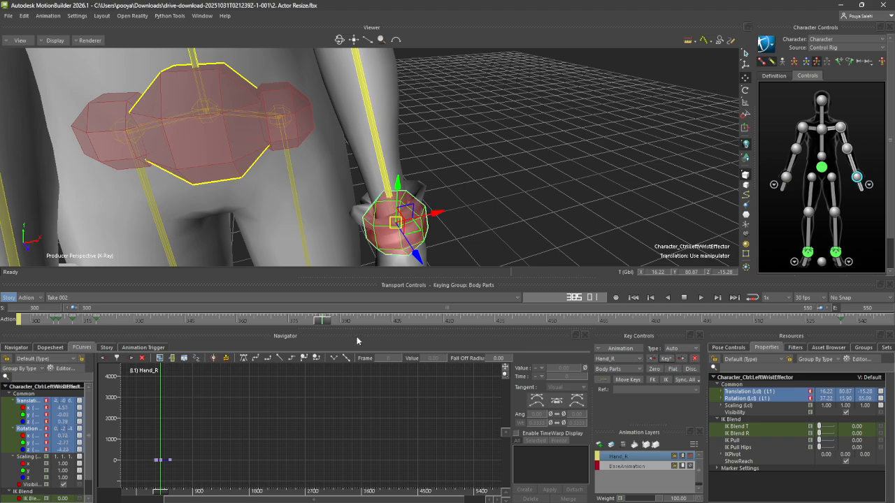
# Key the left wrist effector at frame 435, and at frame 485 move it outward to about X 22.2 and key it
pyautogui.moveTo(323, 320); pyautogui.dragTo(495, 322)
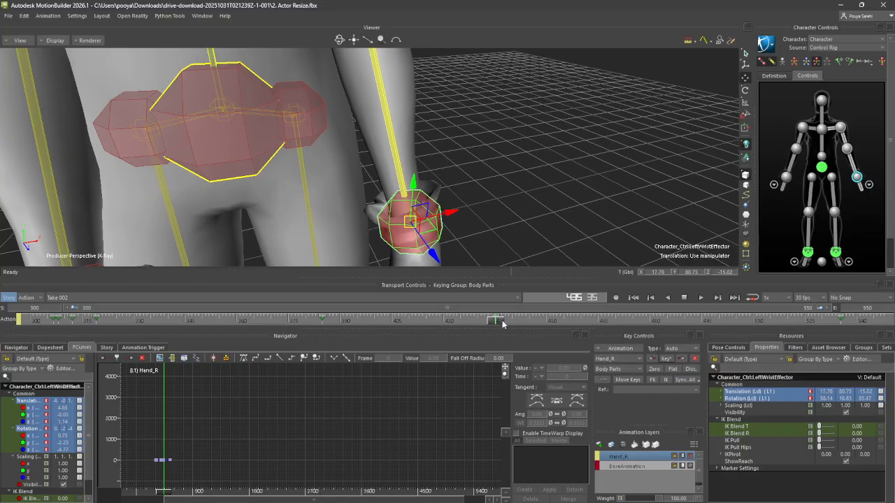
pyautogui.moveTo(502, 323)
pyautogui.mouseDown()
pyautogui.moveTo(679, 324)
pyautogui.moveTo(668, 324)
pyautogui.mouseUp()
pyautogui.moveTo(439, 225); pyautogui.dragTo(475, 231)
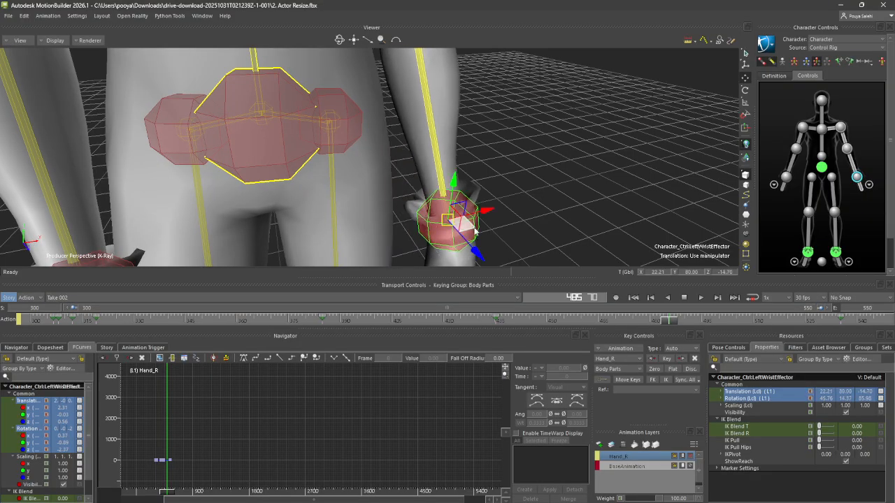
pyautogui.click(669, 360)
# Scrub back through the take to frame 303 and check the corrected left hand's motion
pyautogui.moveTo(666, 322)
pyautogui.mouseDown()
pyautogui.moveTo(778, 325)
pyautogui.moveTo(98, 340)
pyautogui.moveTo(44, 324)
pyautogui.mouseUp()
pyautogui.scroll(-5, 258, 201)
pyautogui.scroll(3, 256, 195)
pyautogui.scroll(3, 256, 195)
pyautogui.scroll(-5, 468, 140)
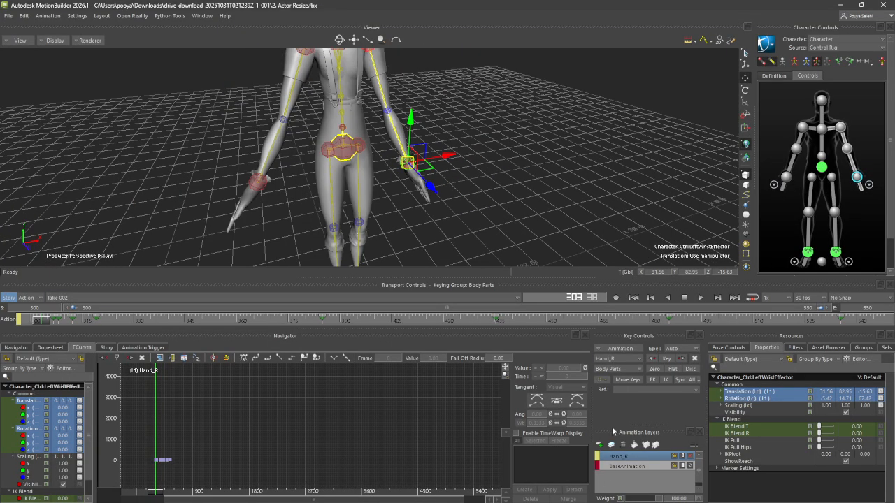
# Play the take through, and at frame 518 move the left wrist effector outward to about X 23.0 and key it on Hand_R
pyautogui.click(701, 297)
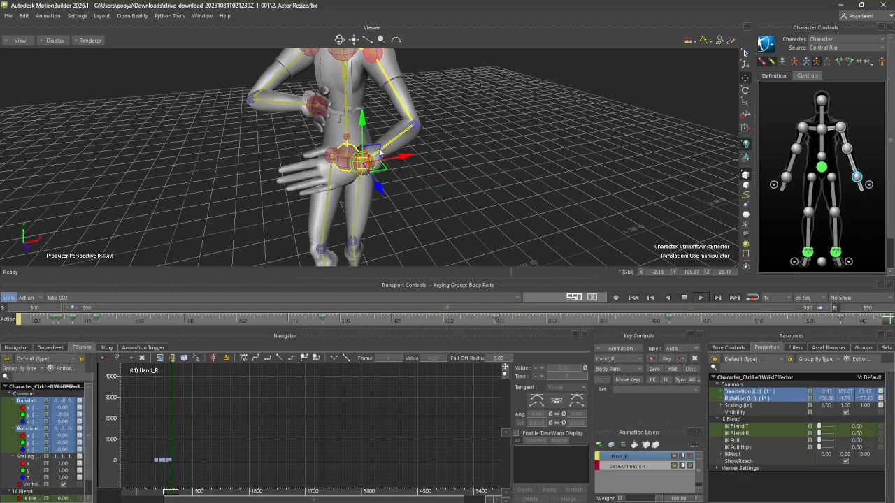
pyautogui.moveTo(892, 323); pyautogui.dragTo(787, 321)
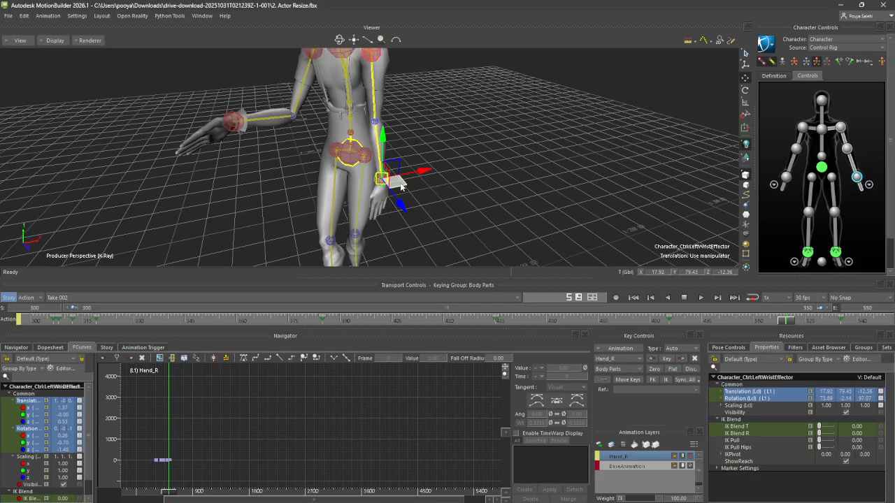
pyautogui.moveTo(405, 188); pyautogui.dragTo(418, 188)
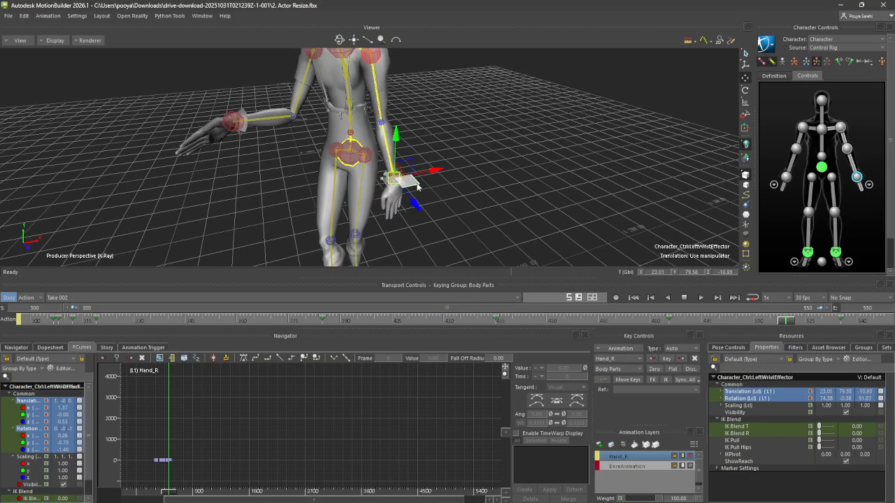
pyautogui.click(668, 360)
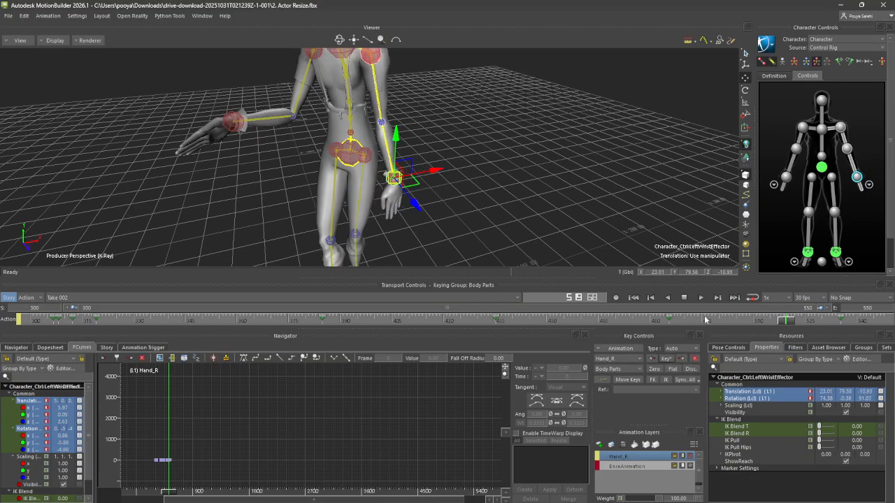
pyautogui.moveTo(785, 324); pyautogui.dragTo(2, 308)
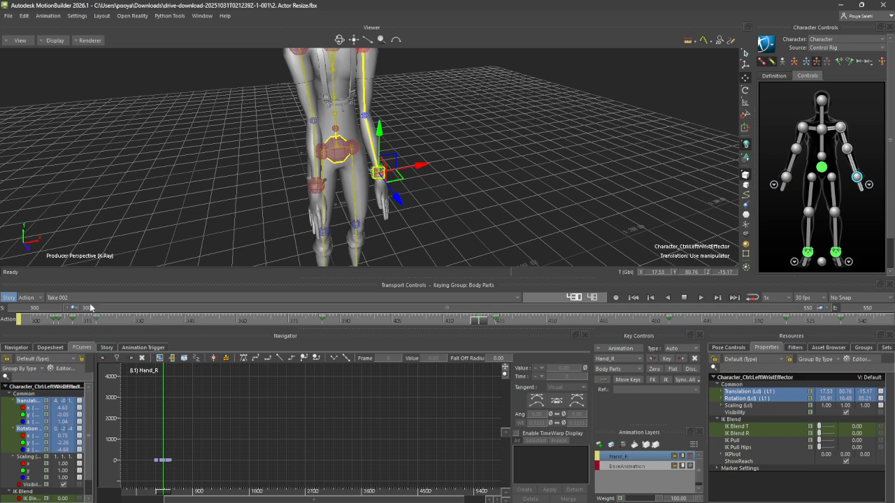
pyautogui.click(603, 446)
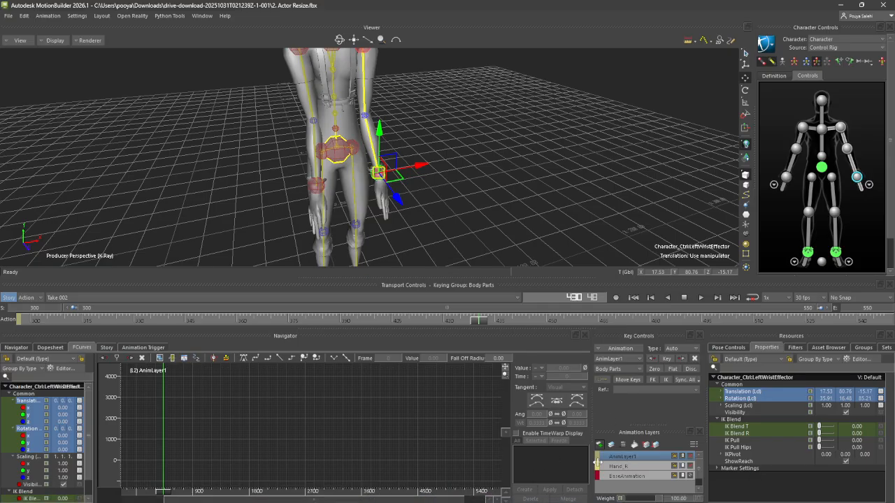
pyautogui.rightClick(635, 458)
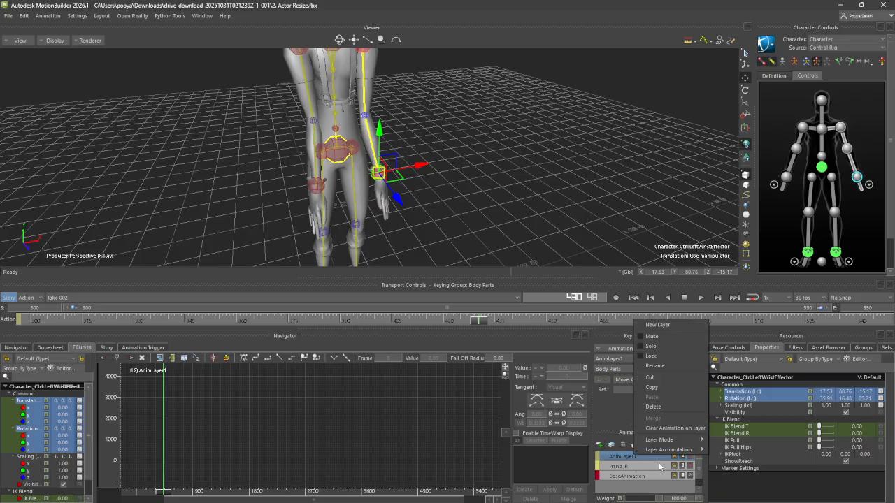
pyautogui.click(652, 407)
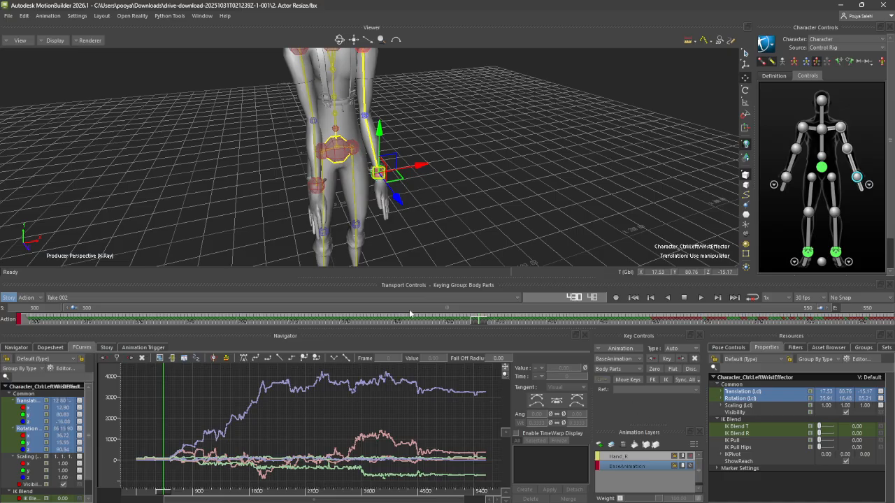
pyautogui.click(630, 457)
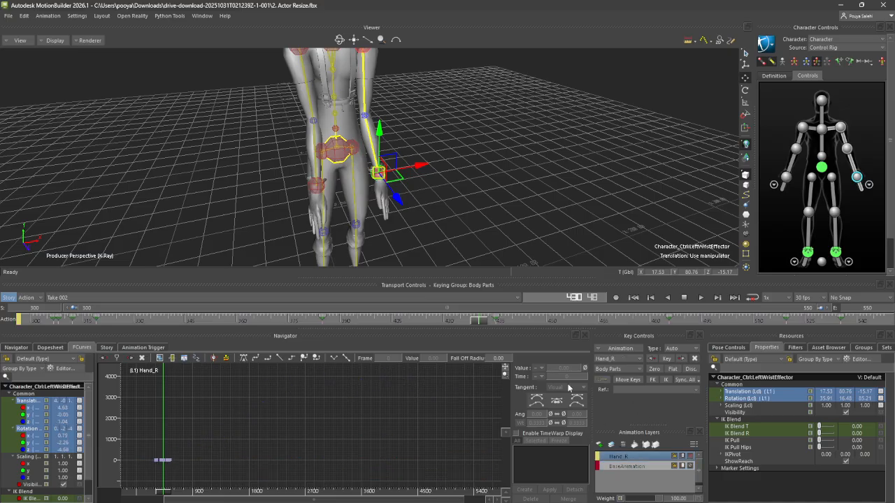
# Switch to the browser and view the Day 3 2025 Fall slide on the jittering issue for the frames to fix
pyautogui.moveTo(476, 323); pyautogui.dragTo(143, 322)
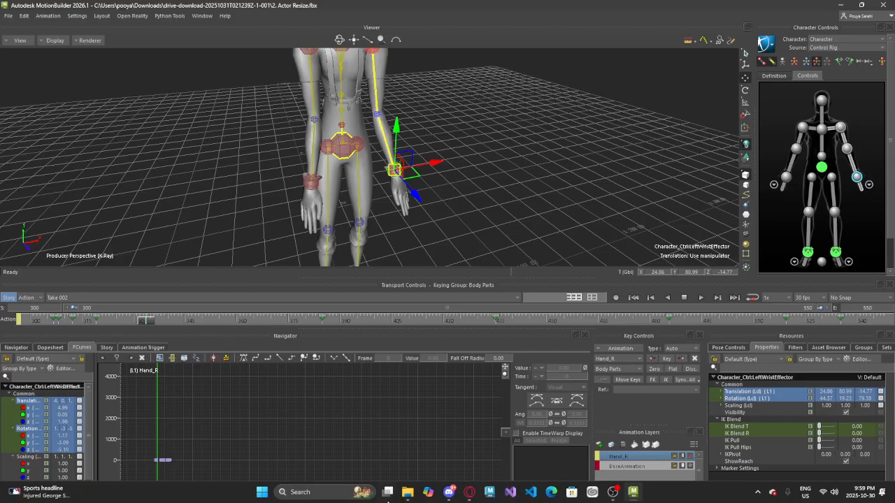
pyautogui.click(469, 493)
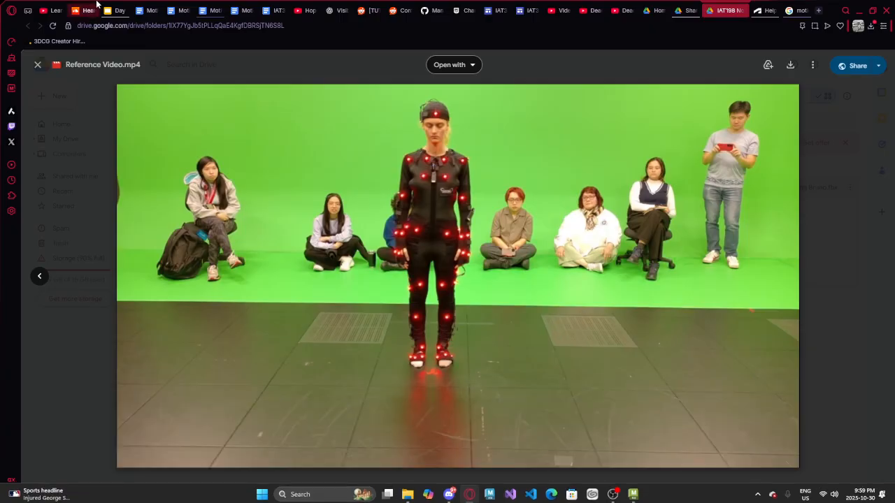
pyautogui.click(119, 10)
pyautogui.click(74, 314)
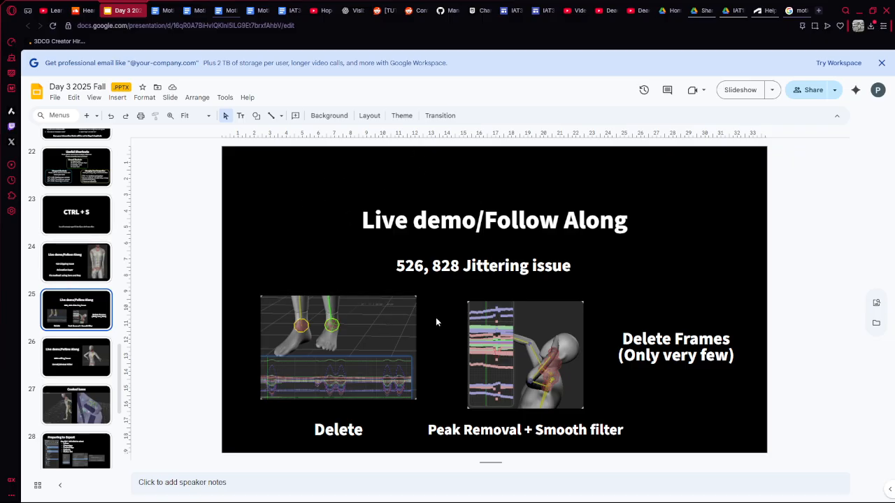
pyautogui.hotkey('alt', 'Tab')
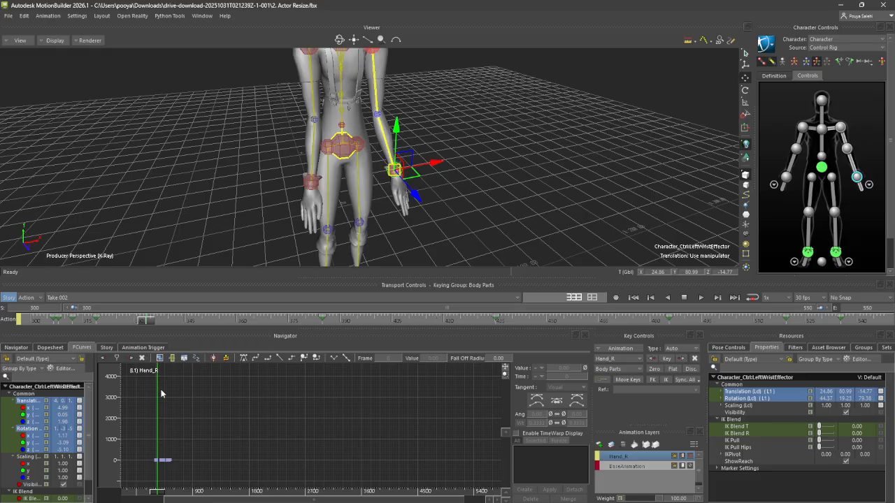
# Set the timeline range to start at frame 526 and end at 828, extend the end to 1000, and scrub to frame 537
pyautogui.doubleClick(32, 308)
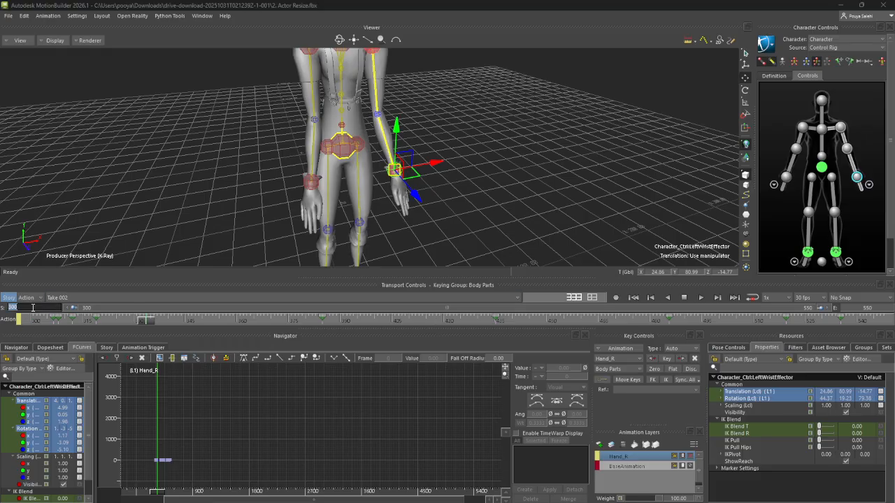
pyautogui.write('526')
pyautogui.press('Return')
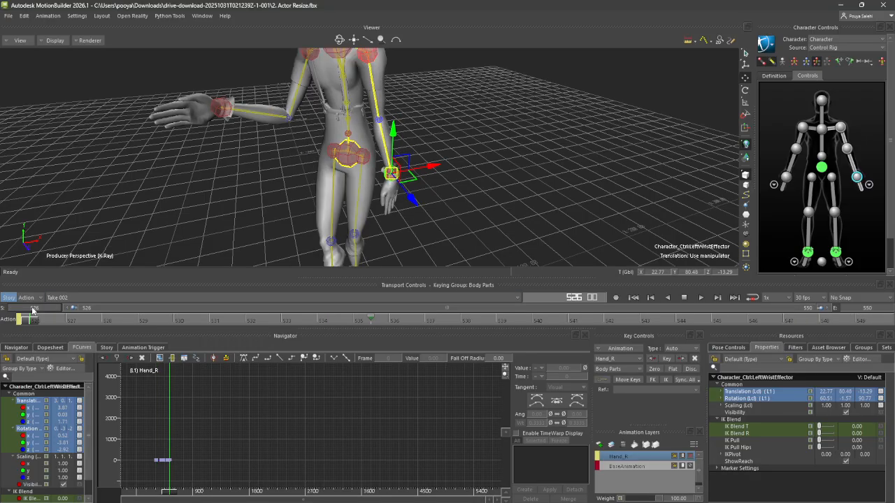
pyautogui.doubleClick(865, 308)
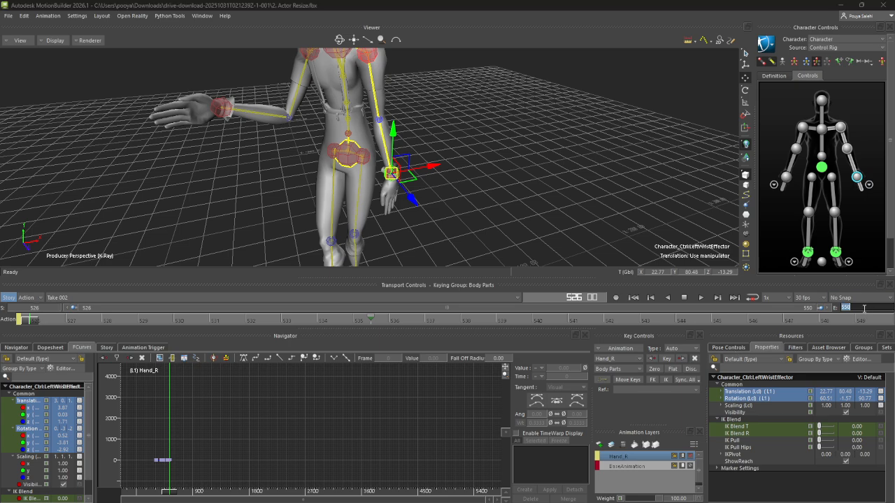
pyautogui.write('828')
pyautogui.press('Return')
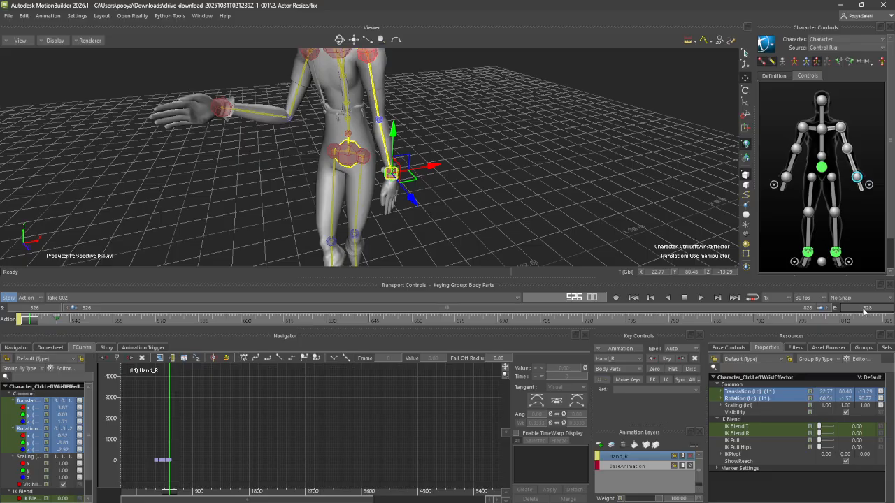
pyautogui.doubleClick(879, 310)
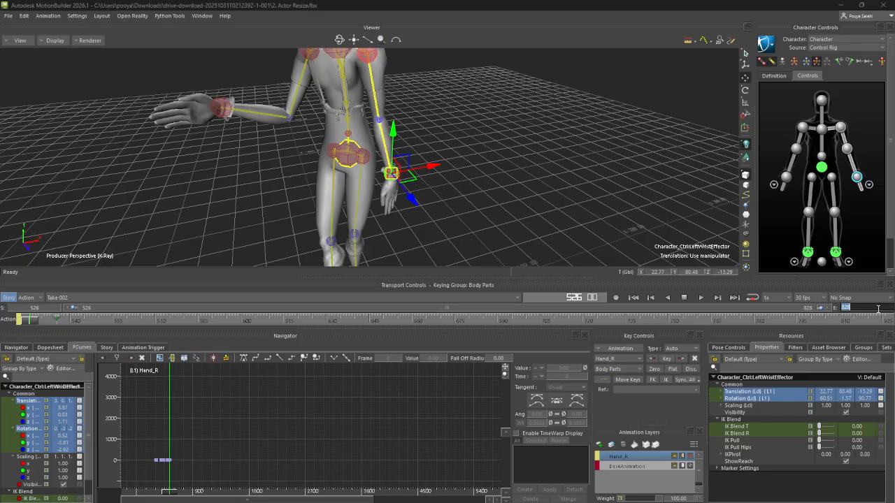
pyautogui.write('1000')
pyautogui.press('Return')
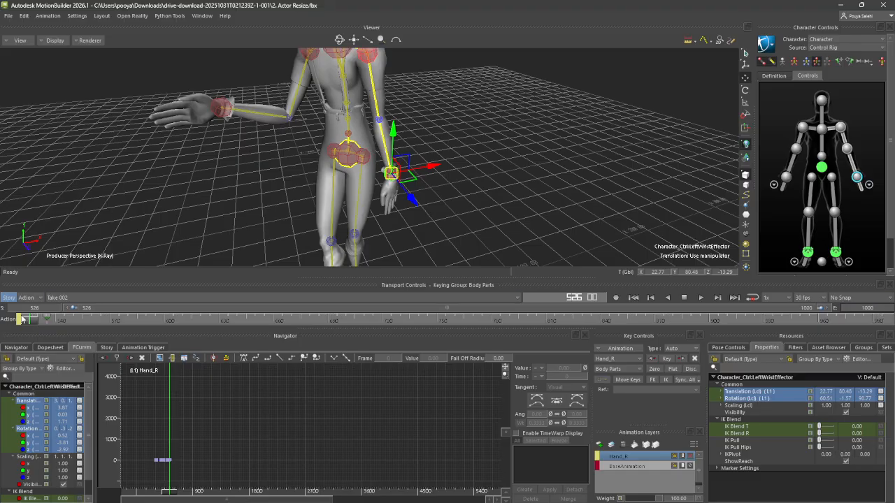
pyautogui.moveTo(22, 318); pyautogui.dragTo(50, 324)
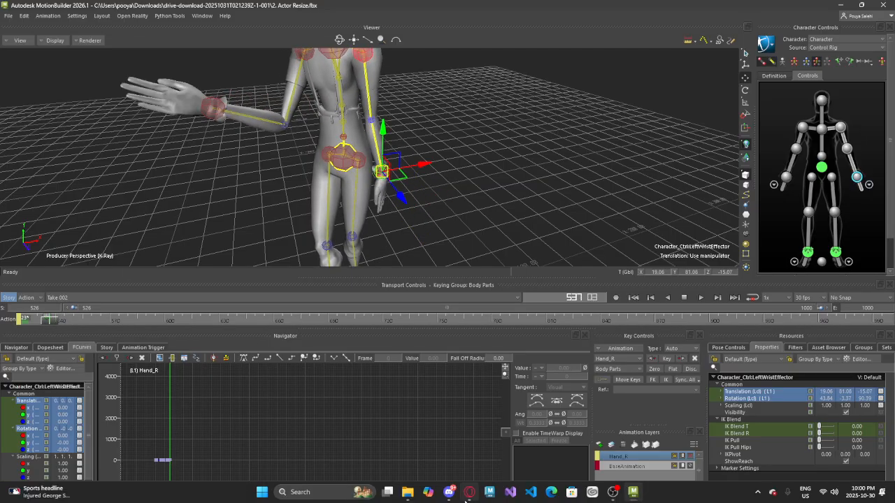
# Switch to the browser and replace the Google search query with "euler vs quaternion"
pyautogui.click(469, 493)
pyautogui.click(792, 11)
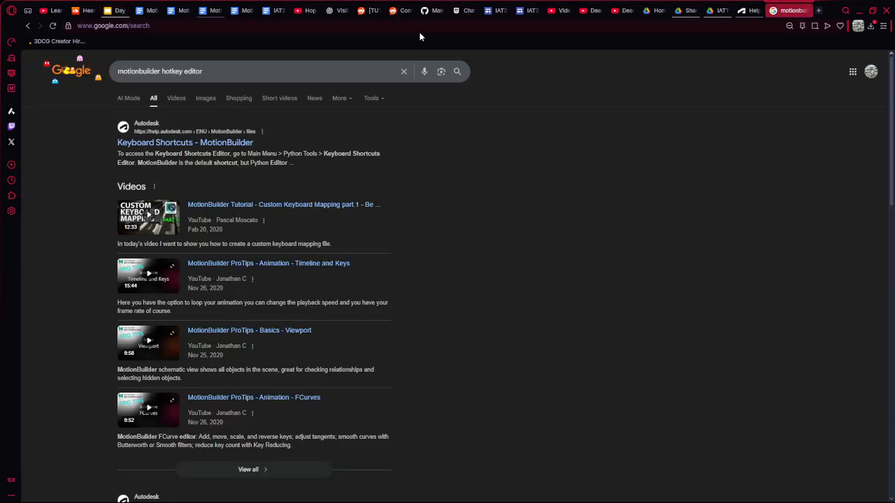
pyautogui.moveTo(280, 71); pyautogui.dragTo(1, 10)
pyautogui.write('e')
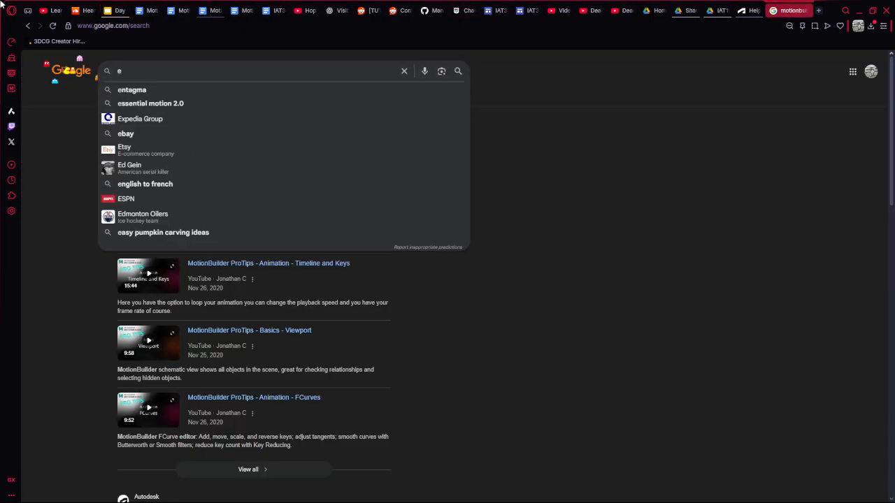
pyautogui.write('uler vs ')
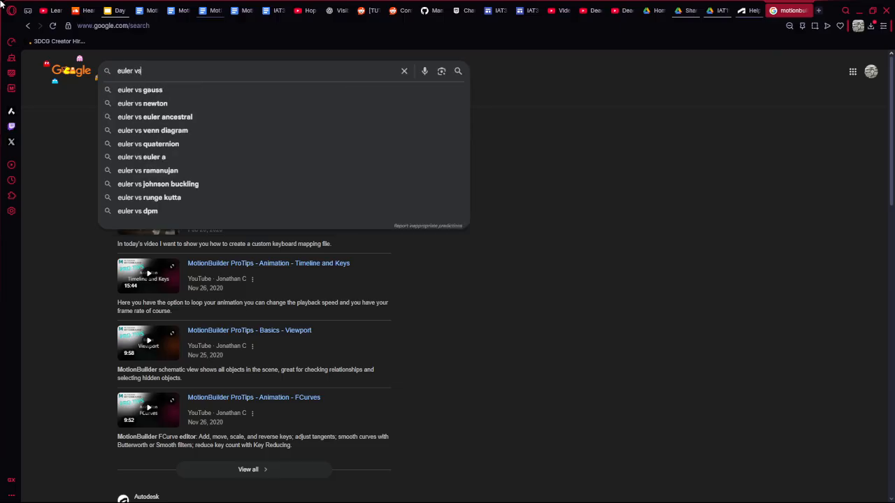
pyautogui.write('quaternion')
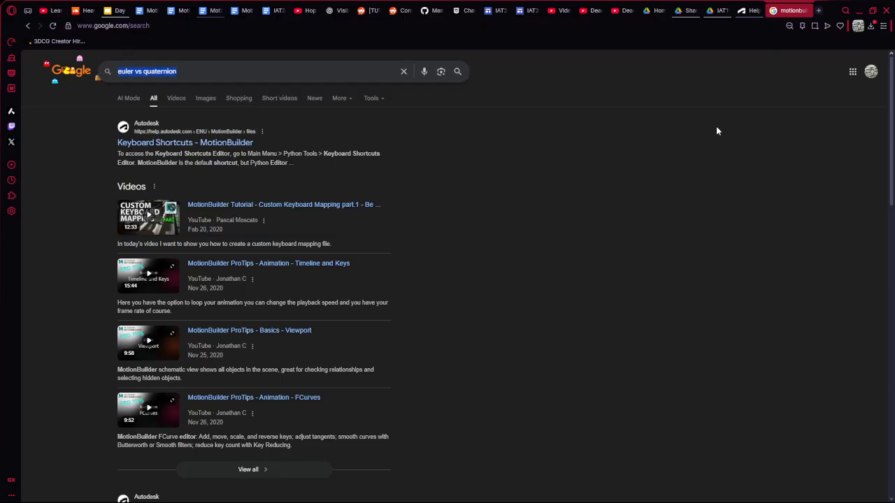
pyautogui.hotkey('alt', 'Tab')
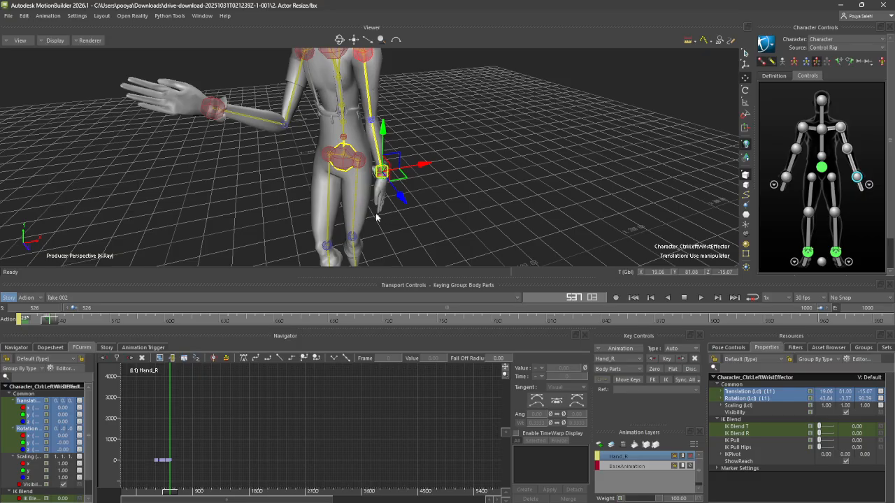
# Scrub the take forward to frame 550 and look at the Day 3 slides in the browser again
pyautogui.moveTo(54, 322); pyautogui.dragTo(91, 345)
pyautogui.hotkey('alt', 'Tab')
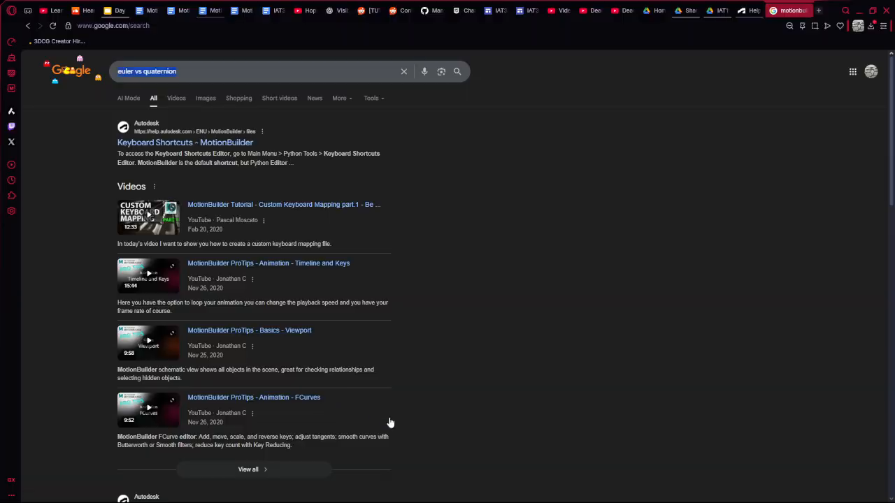
pyautogui.click(120, 11)
pyautogui.hotkey('alt', 'Tab')
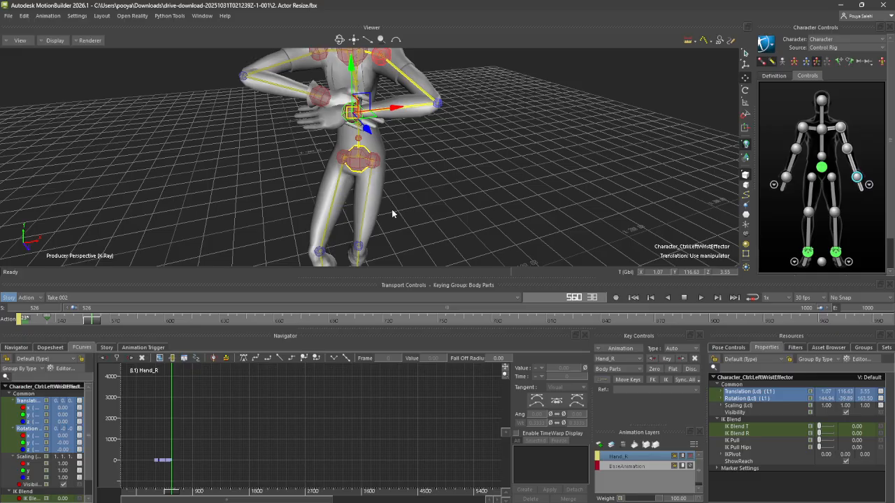
# Scrub back toward the start of the range and set the timeline's start frame to 510
pyautogui.moveTo(93, 324); pyautogui.dragTo(29, 323)
pyautogui.doubleClick(29, 308)
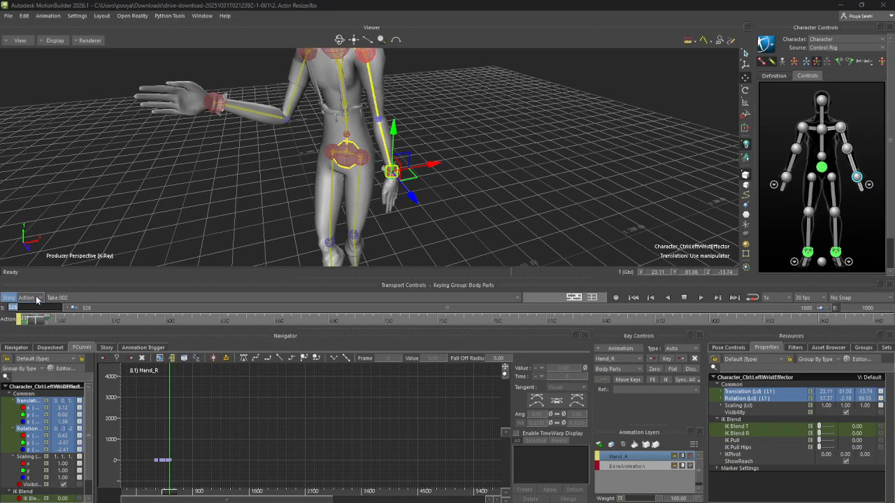
pyautogui.write('510')
pyautogui.press('Return')
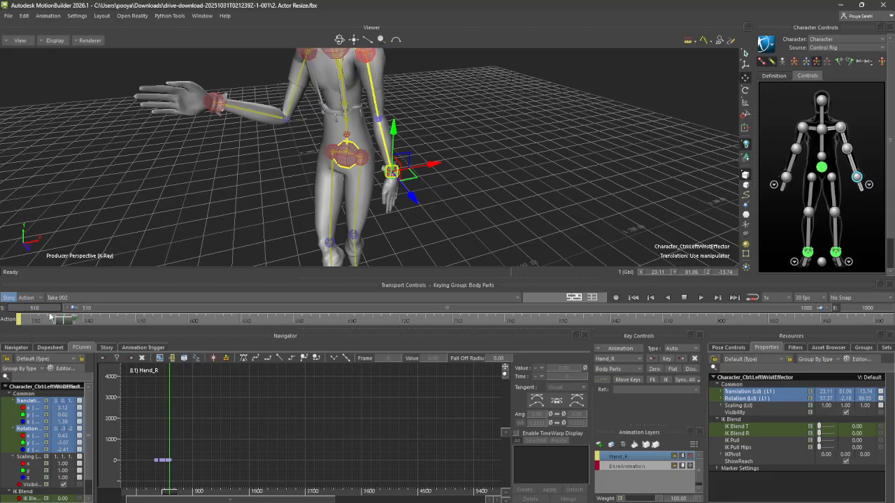
# View the whole character and scrub and play the take from frame 510 to examine the jitter around frame 526
pyautogui.moveTo(63, 323); pyautogui.dragTo(81, 333)
pyautogui.scroll(-4, 313, 171)
pyautogui.keyDown('shift'); pyautogui.moveTo(300, 171); pyautogui.dragTo(319, 173); pyautogui.keyUp('shift')
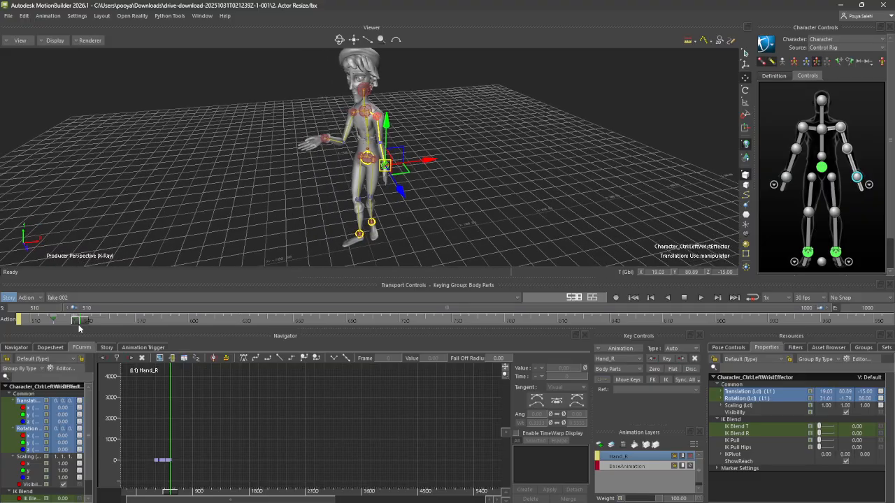
pyautogui.moveTo(80, 324); pyautogui.dragTo(21, 326)
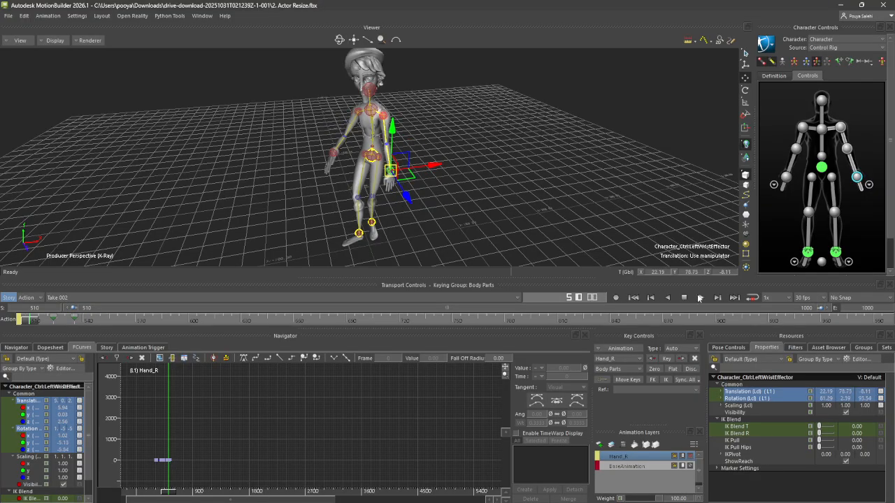
pyautogui.click(699, 297)
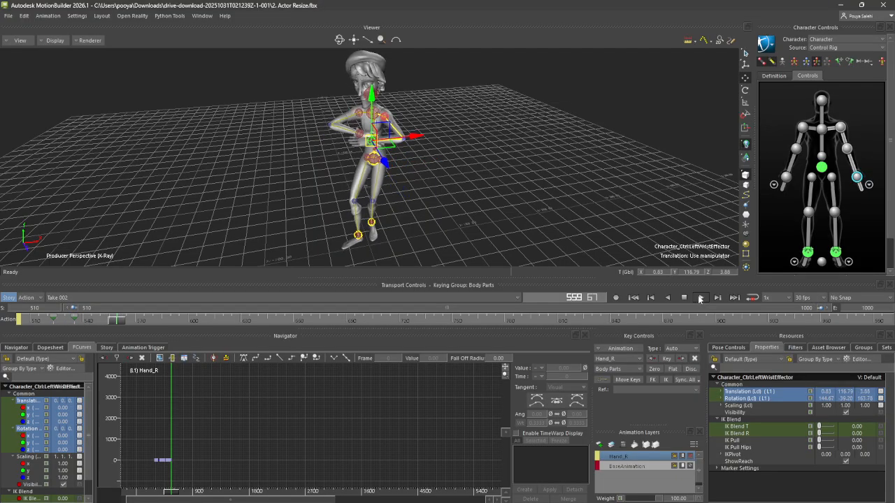
pyautogui.moveTo(110, 323); pyautogui.dragTo(60, 323)
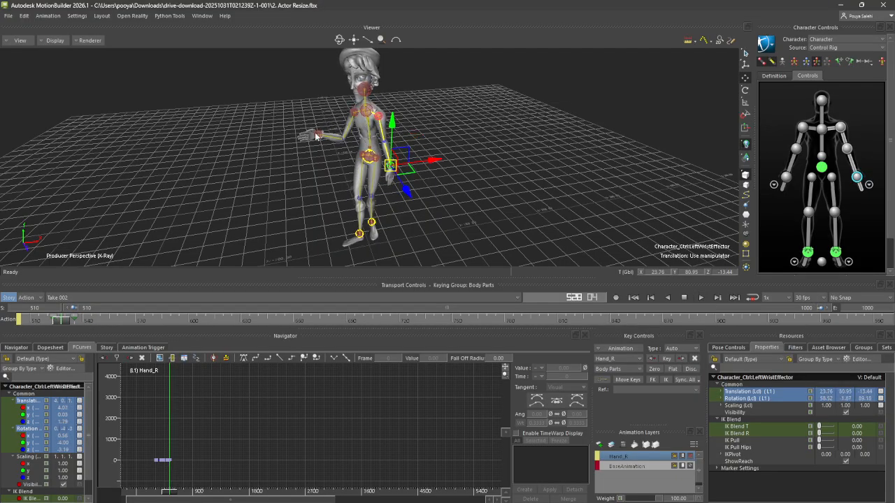
# Add a new animation layer above Hand_R and rename it Hand_L
pyautogui.click(586, 185)
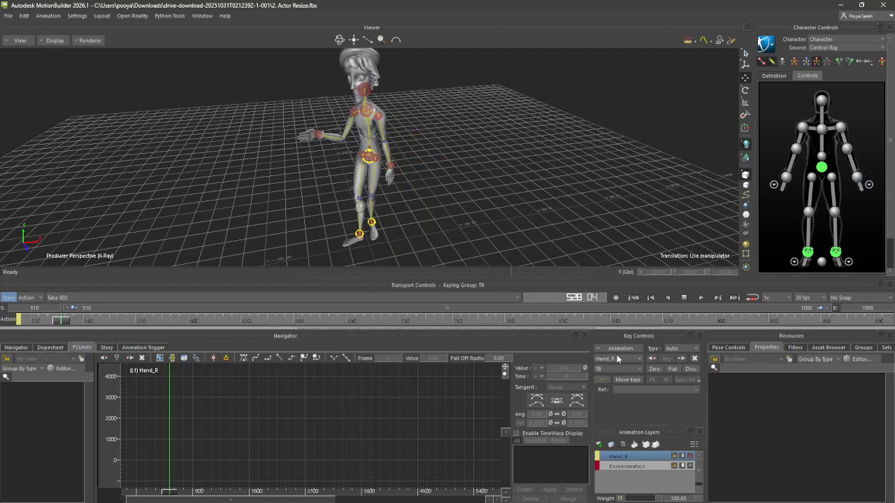
pyautogui.click(599, 445)
pyautogui.rightClick(631, 458)
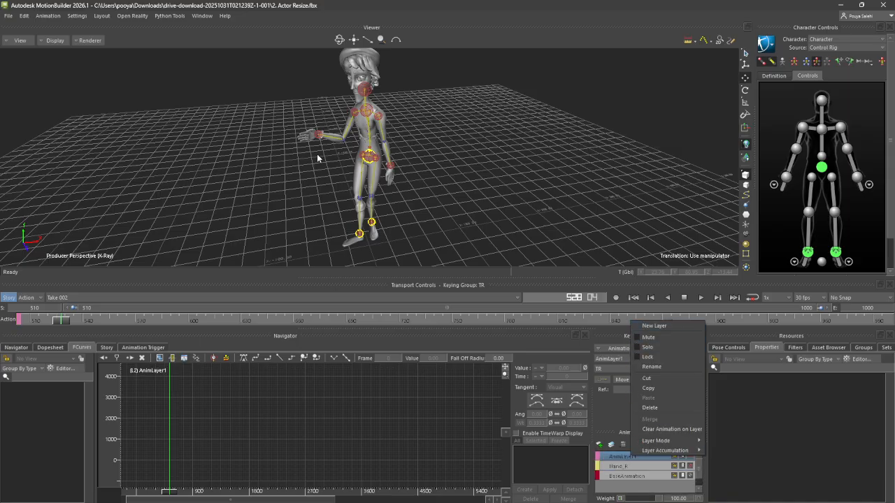
pyautogui.click(619, 467)
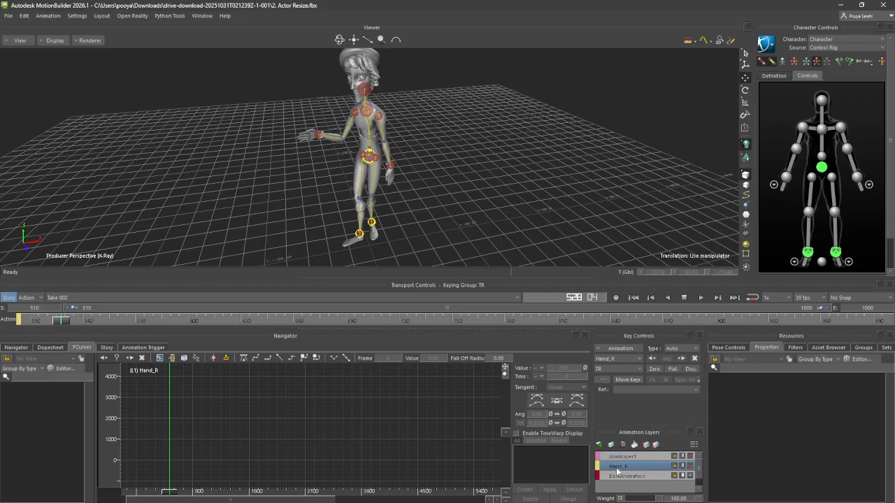
pyautogui.click(614, 458)
pyautogui.rightClick(616, 459)
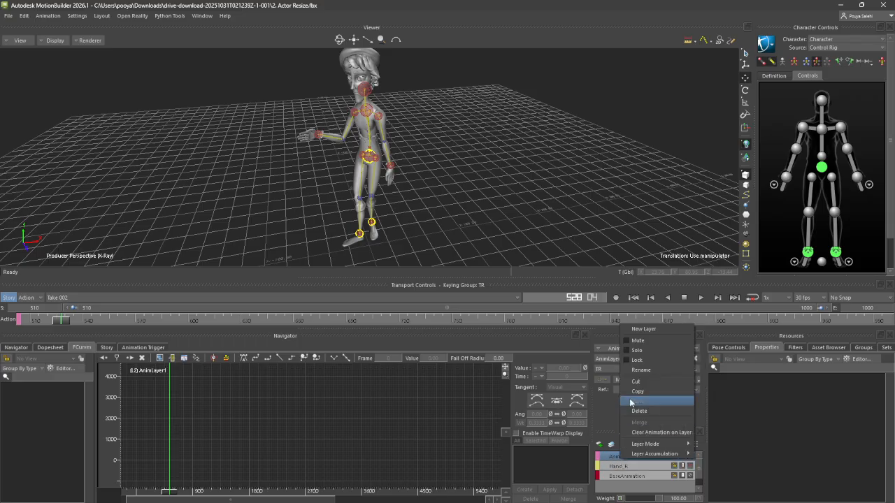
pyautogui.click(640, 372)
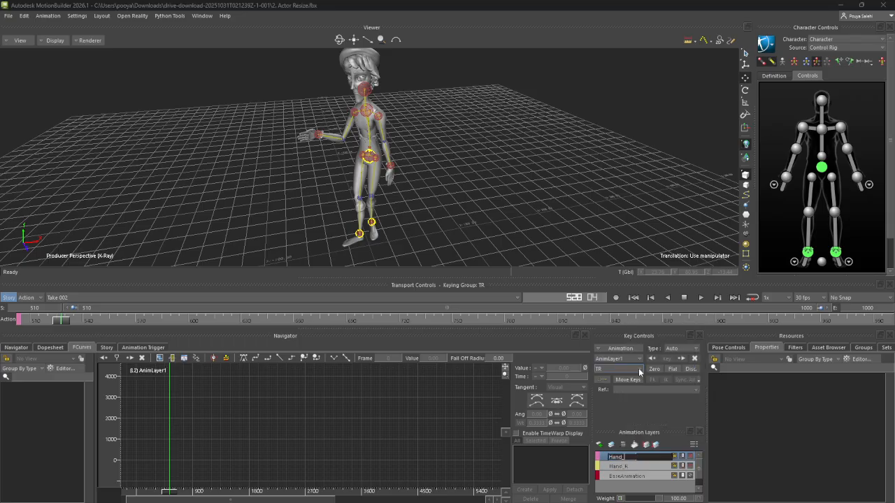
pyautogui.write('Hand_L')
pyautogui.press('Return')
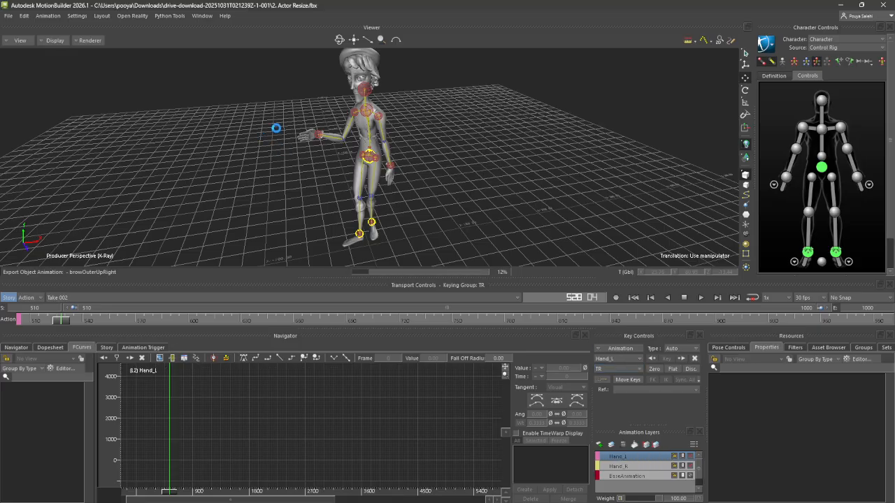
# Select the right wrist effector, make BaseAnimation the active layer, and scrub the take up to frame 533 and back
pyautogui.click(321, 138)
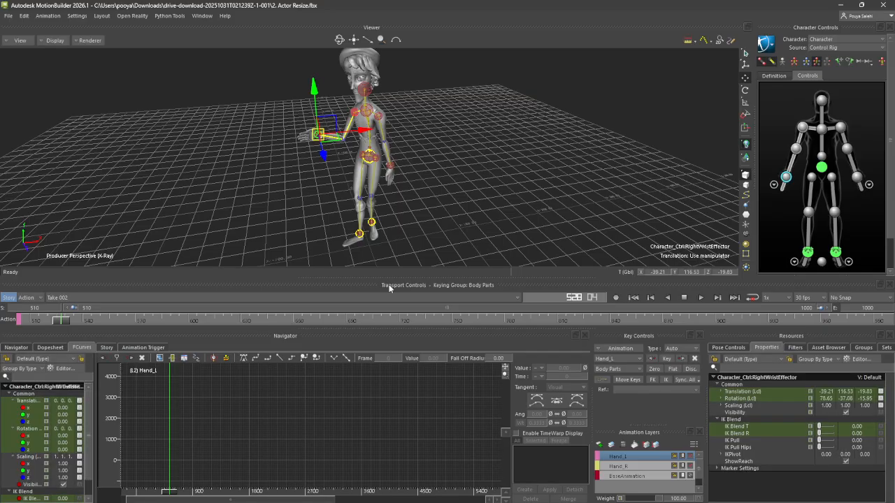
pyautogui.click(638, 478)
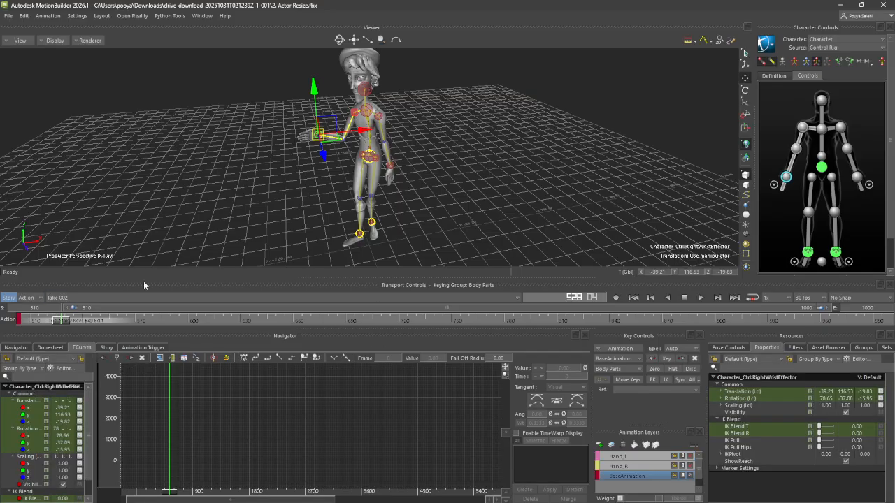
pyautogui.click(644, 465)
pyautogui.click(636, 479)
pyautogui.click(641, 466)
pyautogui.click(647, 477)
pyautogui.moveTo(60, 323)
pyautogui.mouseDown()
pyautogui.moveTo(87, 323)
pyautogui.moveTo(72, 323)
pyautogui.mouseUp()
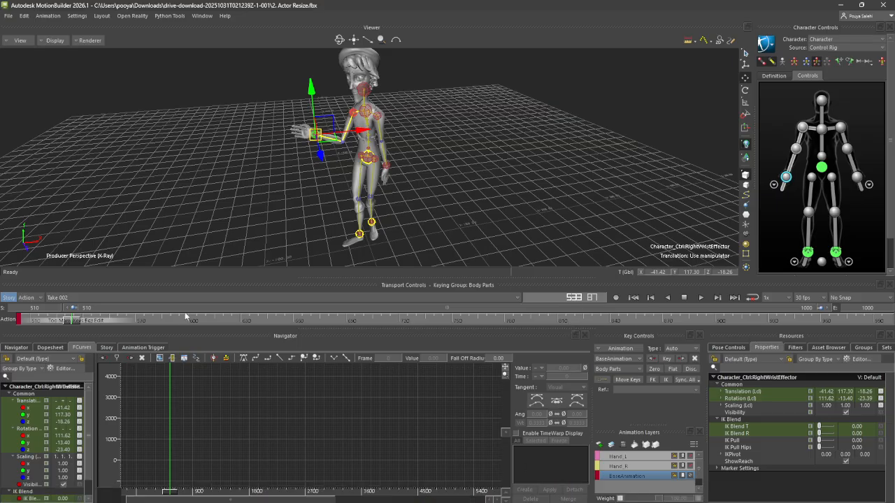
pyautogui.moveTo(74, 321); pyautogui.dragTo(51, 321)
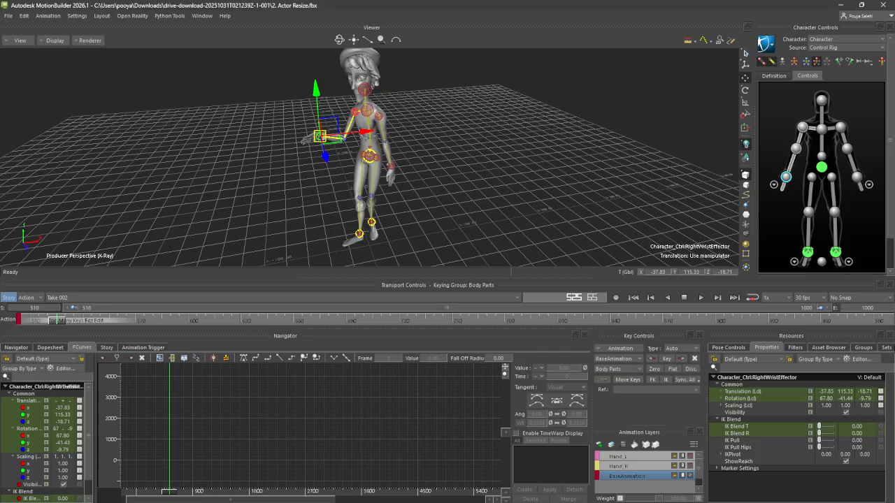
# Set the timeline's end frame to 550 and scrub forward to frame 547
pyautogui.click(878, 308)
pyautogui.write('5')
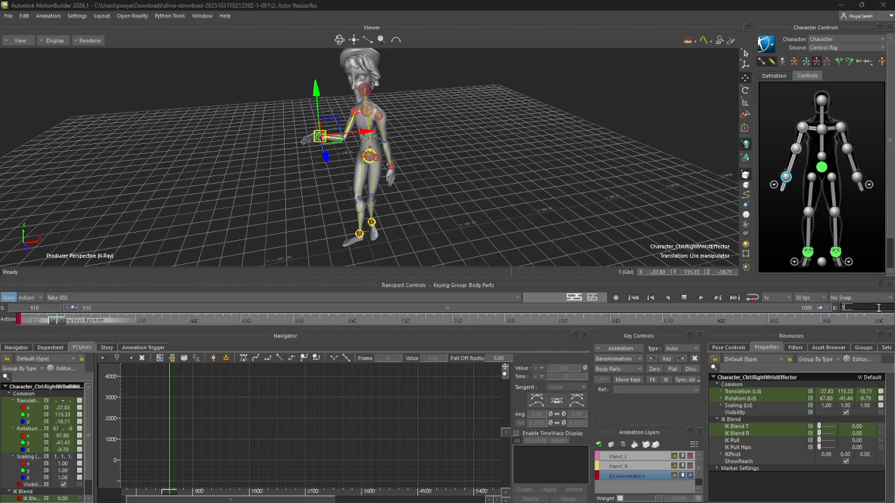
pyautogui.write('50')
pyautogui.press('Return')
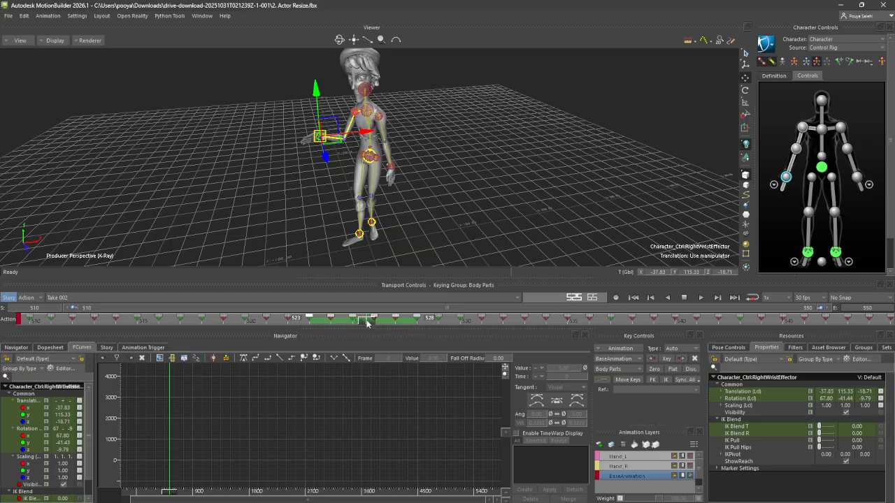
pyautogui.moveTo(367, 323); pyautogui.dragTo(837, 335)
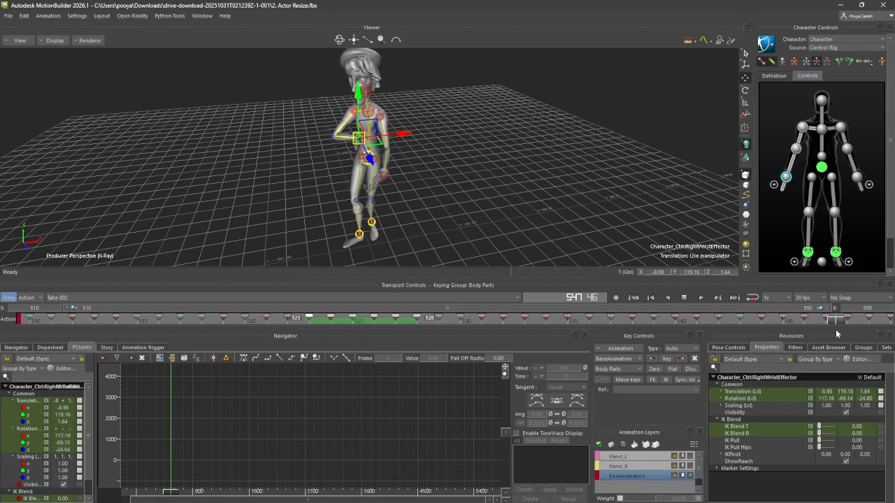
# Delete the right wrist effector's BaseAnimation keys between about frames 537 and 542
pyautogui.keyDown('alt'); pyautogui.moveTo(437, 166); pyautogui.dragTo(258, 196); pyautogui.keyUp('alt')
pyautogui.scroll(4, 458, 178)
pyautogui.scroll(4, 313, 207)
pyautogui.scroll(-4, 309, 211)
pyautogui.click(241, 179)
pyautogui.click(623, 156)
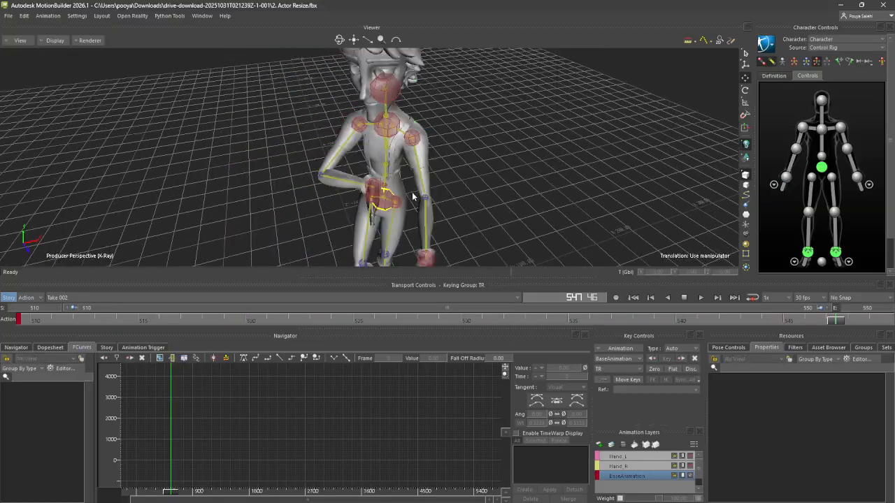
pyautogui.keyDown('alt'); pyautogui.moveTo(410, 194); pyautogui.dragTo(470, 207); pyautogui.keyUp('alt')
pyautogui.click(432, 220)
pyautogui.moveTo(837, 330); pyautogui.dragTo(647, 330)
pyautogui.moveTo(657, 362)
pyautogui.mouseDown()
pyautogui.moveTo(727, 341)
pyautogui.moveTo(560, 323)
pyautogui.moveTo(319, 323)
pyautogui.moveTo(415, 341)
pyautogui.moveTo(643, 334)
pyautogui.moveTo(525, 323)
pyautogui.moveTo(720, 321)
pyautogui.moveTo(308, 326)
pyautogui.moveTo(300, 358)
pyautogui.moveTo(727, 325)
pyautogui.moveTo(581, 325)
pyautogui.moveTo(702, 349)
pyautogui.mouseUp()
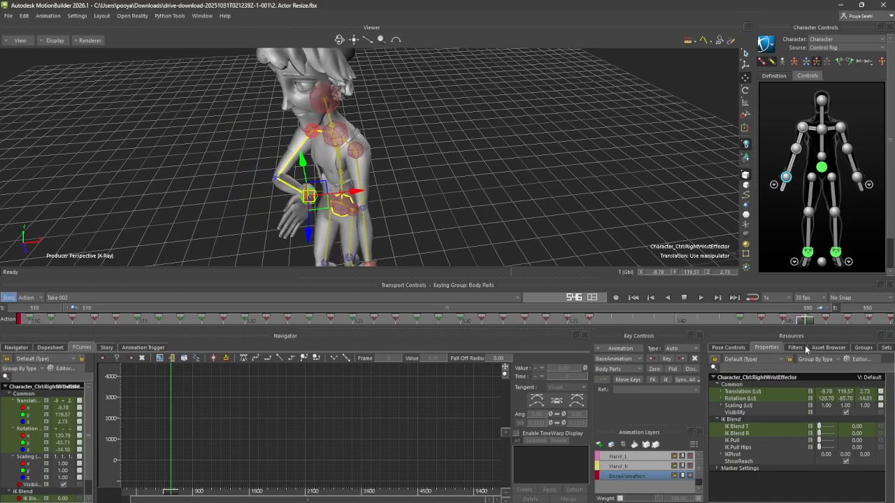
# Scrub and play the take between frames 510 and 550 to examine the right wrist and left shoulder motion from several angles
pyautogui.moveTo(793, 320); pyautogui.dragTo(458, 321)
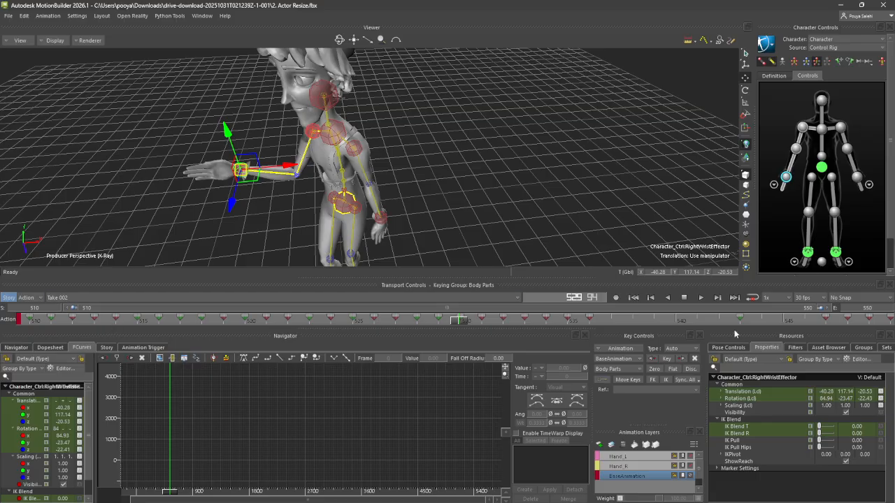
pyautogui.click(702, 297)
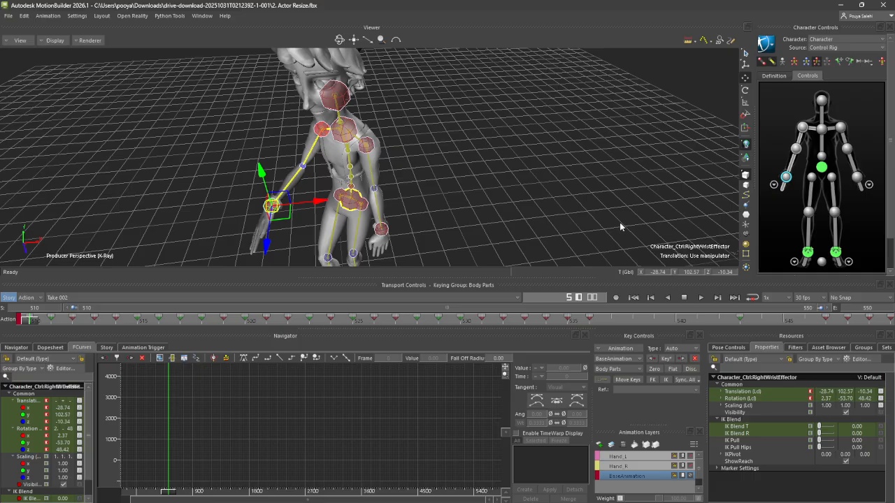
pyautogui.click(369, 144)
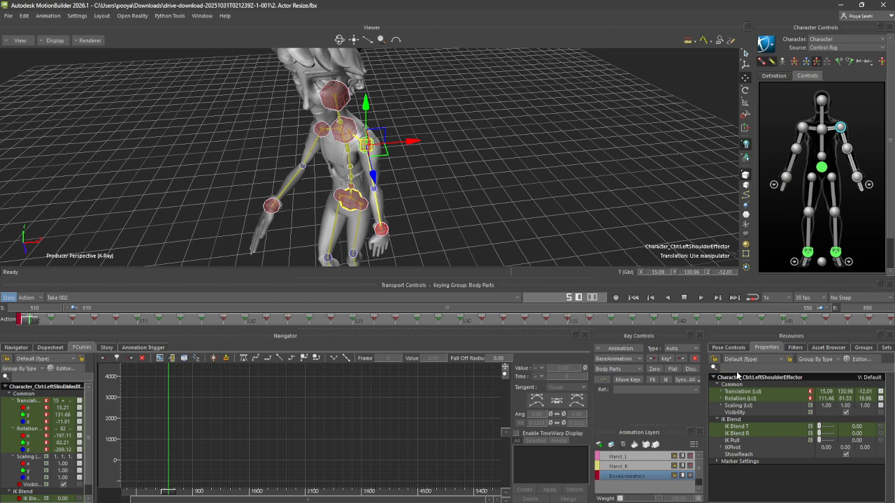
pyautogui.click(272, 206)
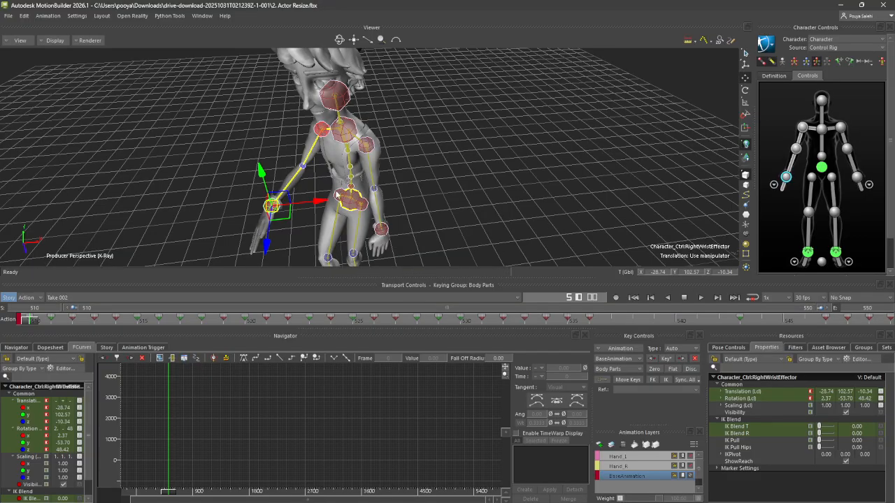
pyautogui.keyDown('ctrl'); pyautogui.keyDown('shift'); pyautogui.moveTo(355, 188); pyautogui.dragTo(299, 188); pyautogui.keyUp('shift'); pyautogui.keyUp('ctrl')
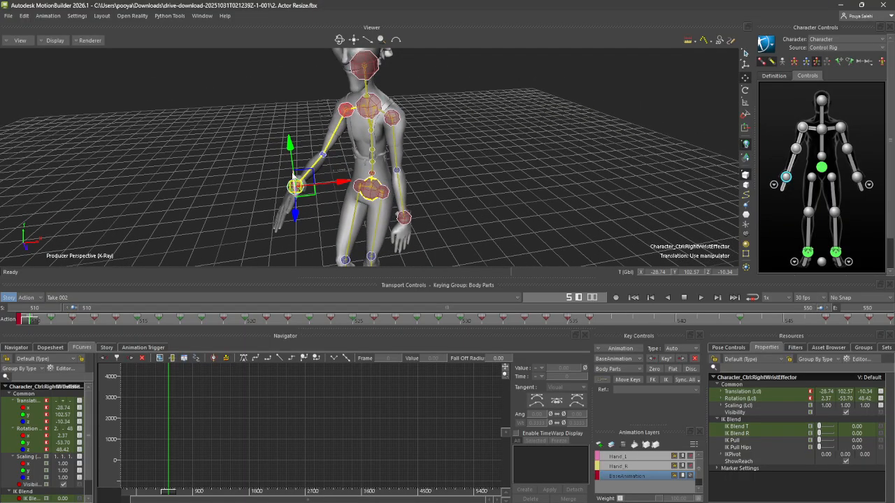
pyautogui.keyDown('ctrl'); pyautogui.keyDown('shift'); pyautogui.moveTo(467, 162); pyautogui.dragTo(405, 170); pyautogui.keyUp('shift'); pyautogui.keyUp('ctrl')
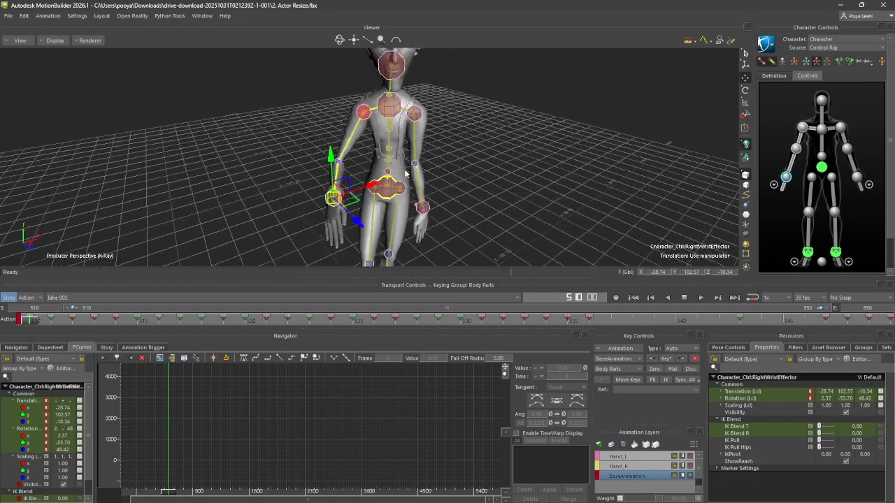
pyautogui.moveTo(25, 323); pyautogui.dragTo(61, 327)
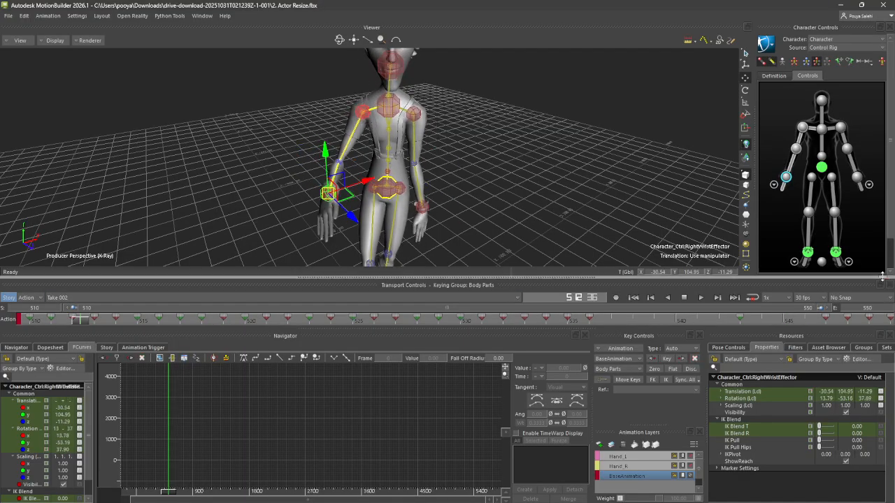
# Set the timeline's end frame to 1000 and scrub to frame 570 to view both arms
pyautogui.click(868, 308)
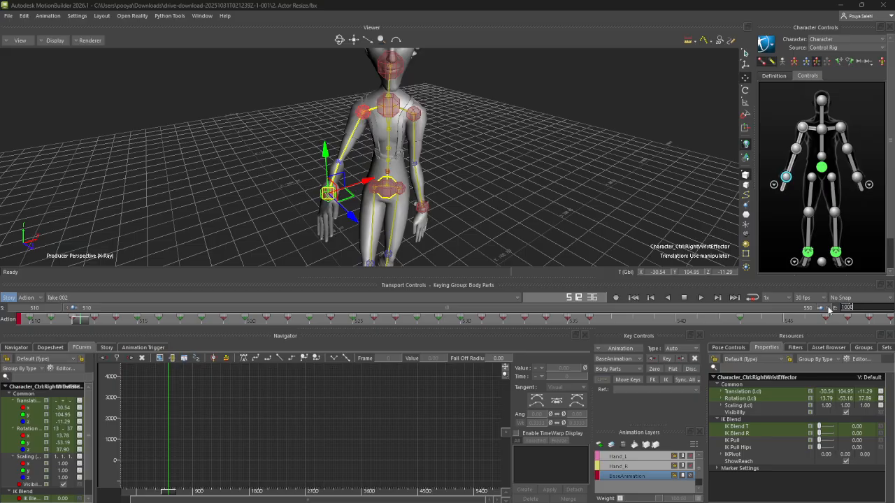
pyautogui.write('1000')
pyautogui.press('Return')
pyautogui.moveTo(41, 323); pyautogui.dragTo(152, 417)
pyautogui.keyDown('ctrl'); pyautogui.keyDown('shift'); pyautogui.moveTo(473, 165); pyautogui.dragTo(141, 210); pyautogui.keyUp('shift'); pyautogui.keyUp('ctrl')
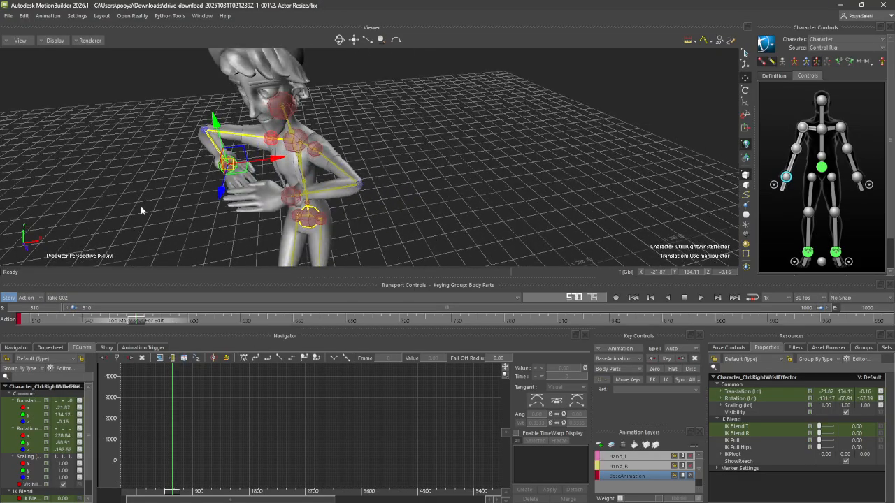
# Return to frame 537 and examine the left arm, elbow and waist up close for clipping
pyautogui.moveTo(131, 321); pyautogui.dragTo(83, 328)
pyautogui.scroll(4, 226, 218)
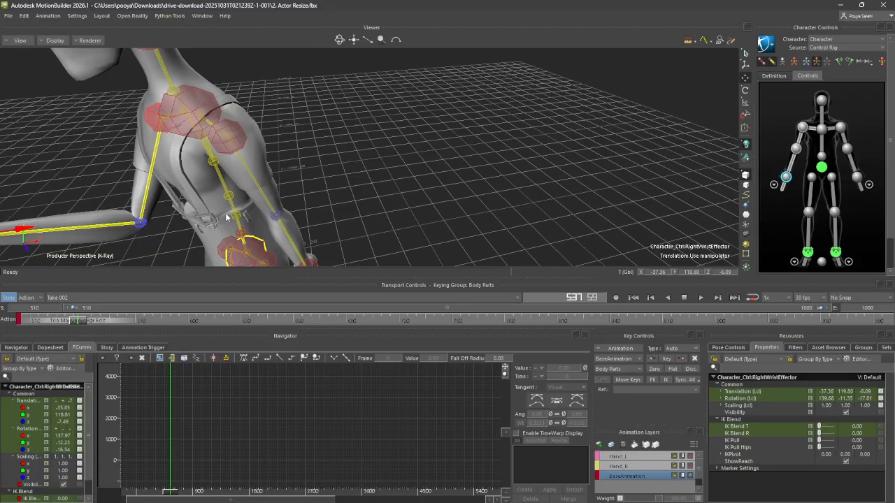
pyautogui.keyDown('alt'); pyautogui.moveTo(225, 223); pyautogui.dragTo(246, 206); pyautogui.keyUp('alt')
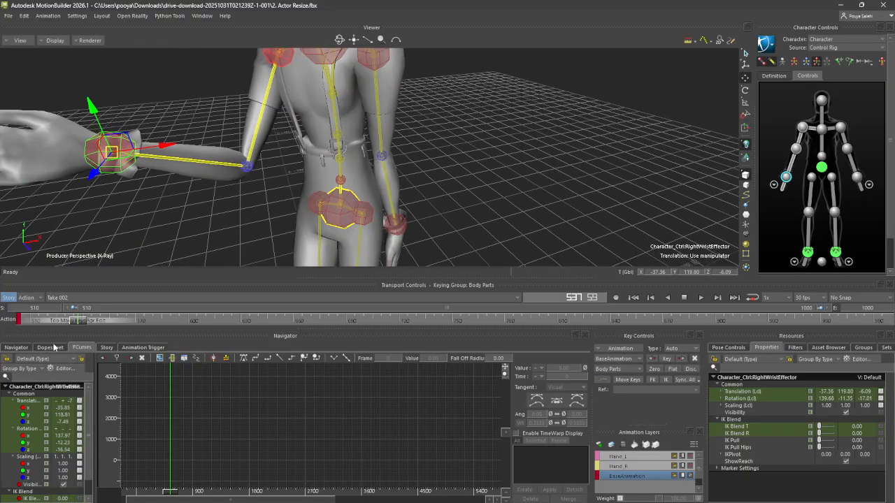
pyautogui.moveTo(69, 324); pyautogui.dragTo(79, 329)
pyautogui.keyDown('alt'); pyautogui.moveTo(342, 250); pyautogui.dragTo(325, 244); pyautogui.keyUp('alt')
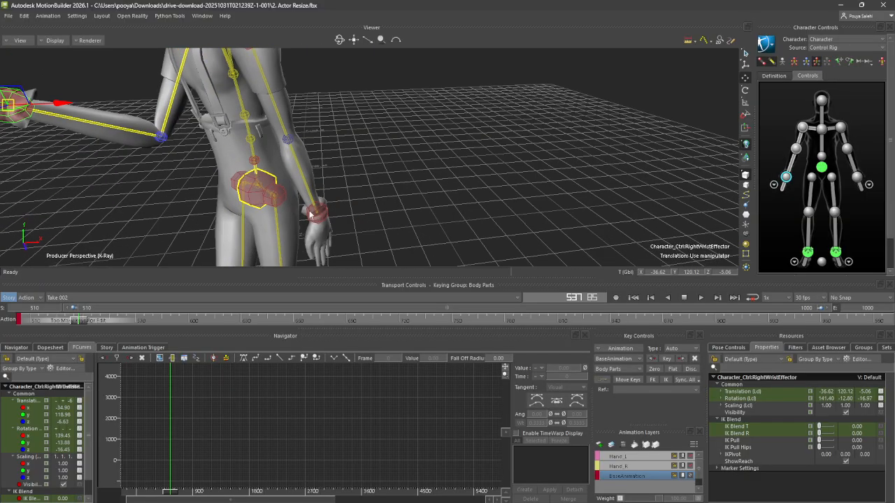
pyautogui.scroll(4, 311, 215)
pyautogui.keyDown('alt'); pyautogui.moveTo(324, 221); pyautogui.dragTo(358, 221, button='middle'); pyautogui.keyUp('alt')
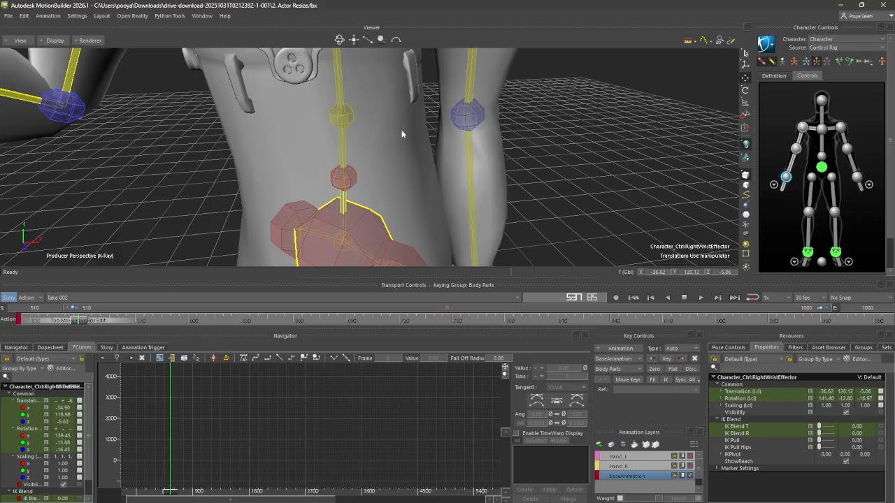
pyautogui.keyDown('alt'); pyautogui.moveTo(402, 132); pyautogui.dragTo(414, 154, button='middle'); pyautogui.keyUp('alt')
pyautogui.scroll(-4, 413, 153)
pyautogui.keyDown('alt'); pyautogui.moveTo(413, 153); pyautogui.dragTo(434, 164); pyautogui.keyUp('alt')
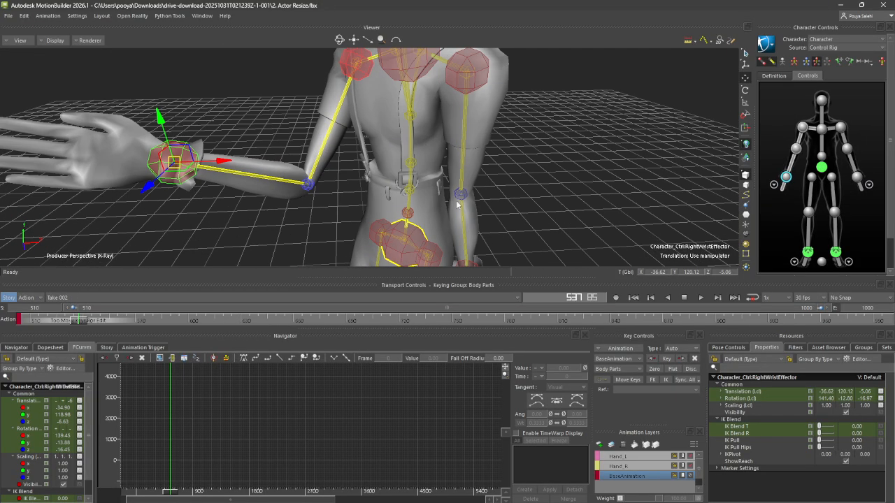
pyautogui.keyDown('alt'); pyautogui.moveTo(459, 233); pyautogui.dragTo(438, 155, button='middle'); pyautogui.keyUp('alt')
# Check the left wrist effector's curves and scrub to frame 546 to examine the left arm's motion
pyautogui.click(444, 186)
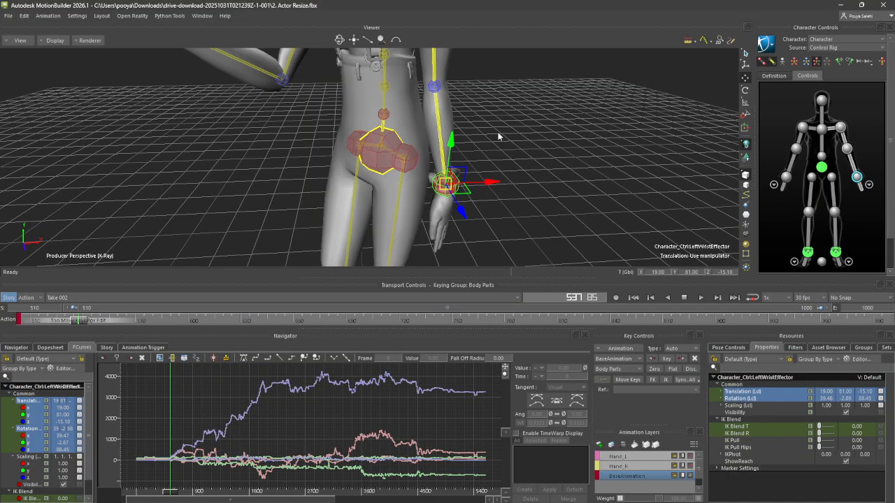
pyautogui.keyDown('alt'); pyautogui.moveTo(498, 136); pyautogui.dragTo(497, 149, button='middle'); pyautogui.keyUp('alt')
pyautogui.moveTo(74, 324); pyautogui.dragTo(83, 325)
pyautogui.click(511, 112)
pyautogui.moveTo(83, 320); pyautogui.dragTo(93, 322)
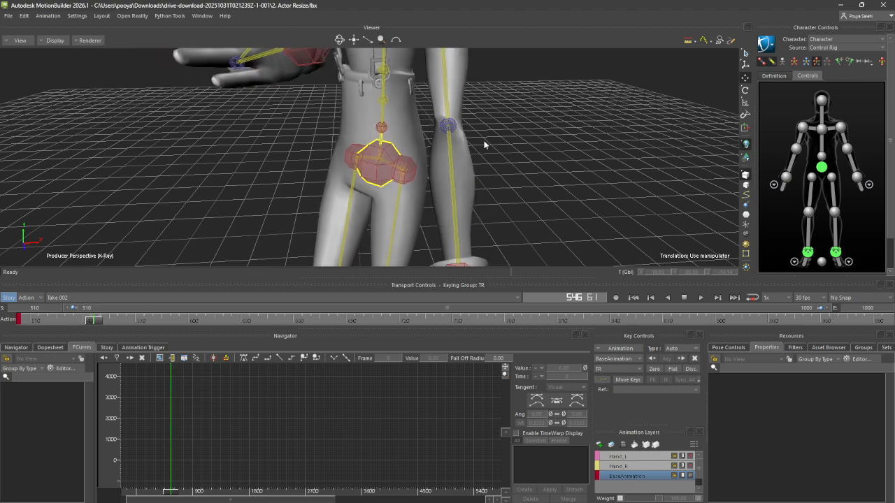
# Show the left elbow effector's rotation curves, frame them fully in the FCurves graph, and scrub back to frame 470
pyautogui.click(449, 126)
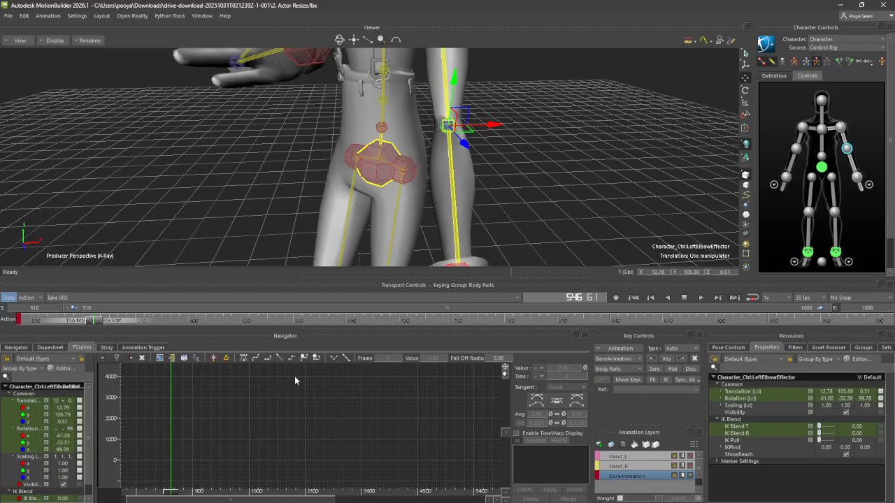
pyautogui.click(28, 429)
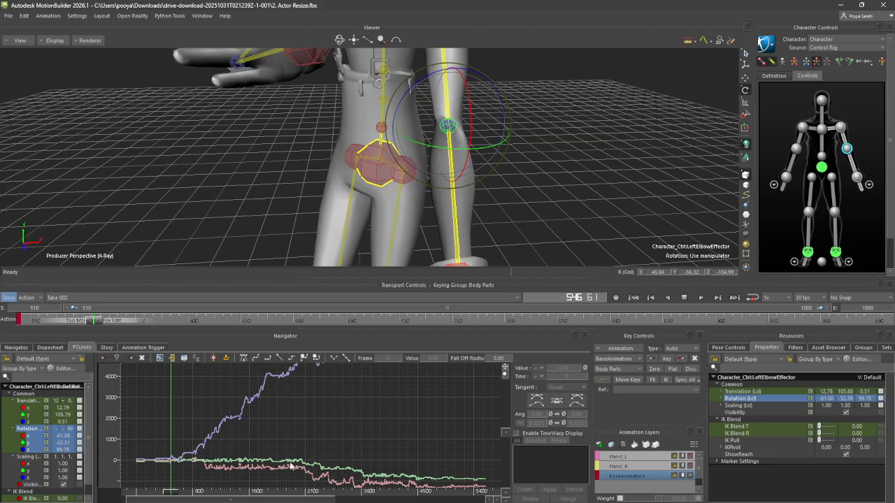
pyautogui.click(161, 359)
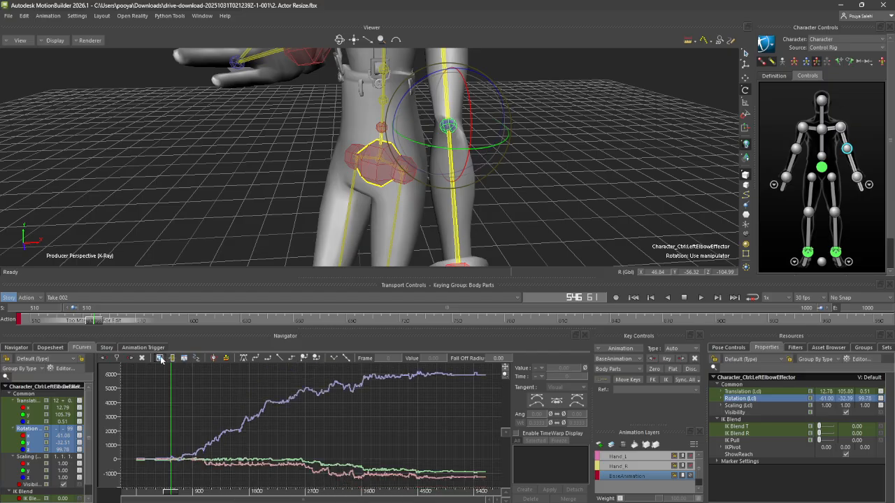
pyautogui.moveTo(172, 495); pyautogui.dragTo(169, 495)
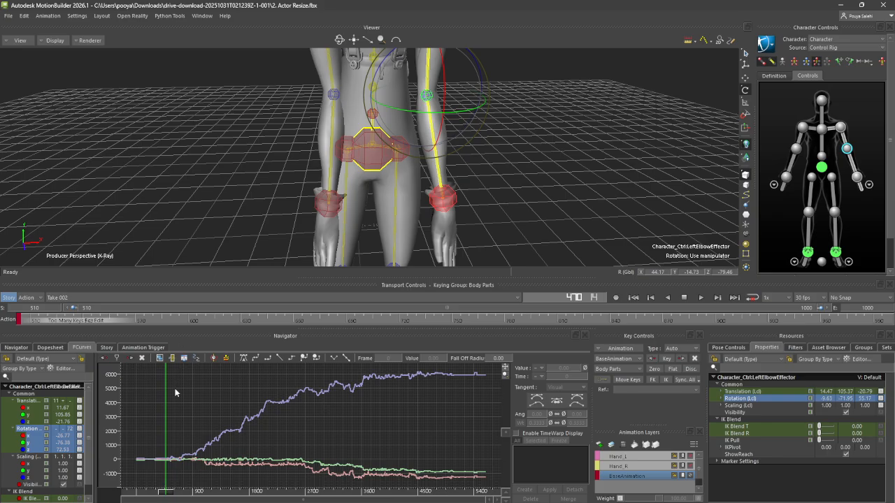
# Examine the left elbow effector's rotation curves up close around frame 544
pyautogui.keyDown('ctrl'); pyautogui.moveTo(196, 482); pyautogui.dragTo(273, 463); pyautogui.keyUp('ctrl')
pyautogui.keyDown('ctrl'); pyautogui.moveTo(218, 463); pyautogui.dragTo(212, 444); pyautogui.keyUp('ctrl')
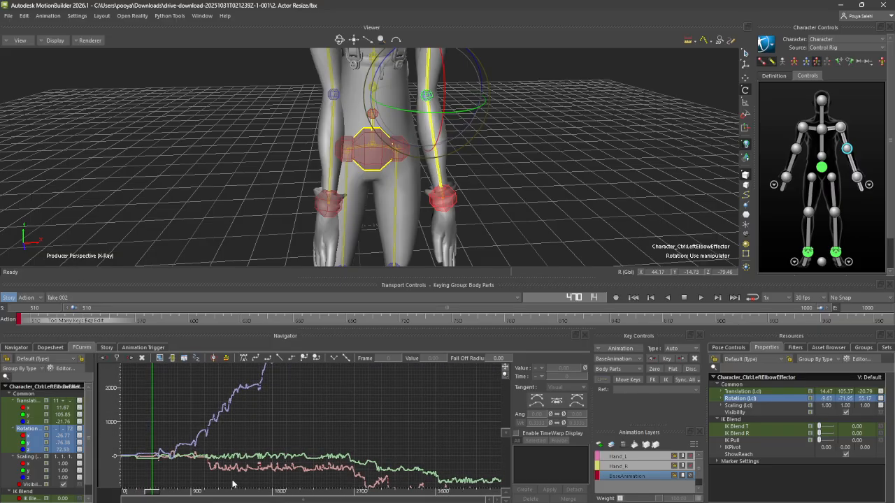
pyautogui.moveTo(150, 495); pyautogui.dragTo(168, 493)
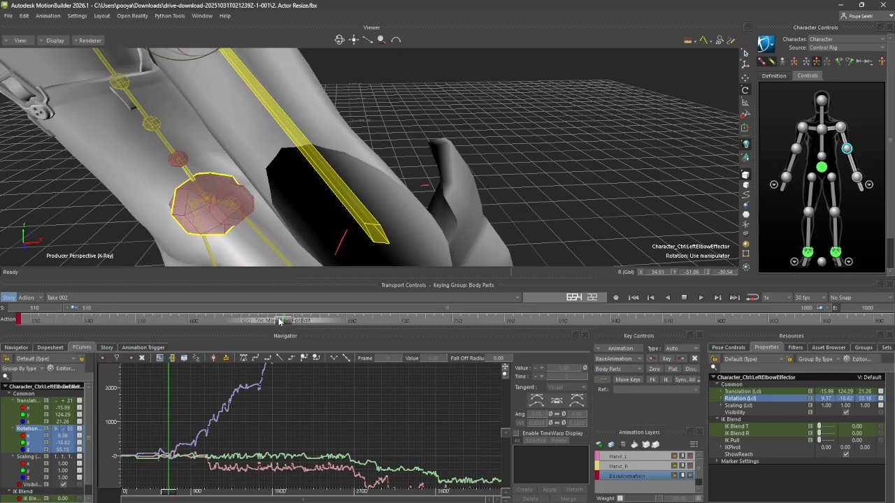
pyautogui.moveTo(280, 321)
pyautogui.mouseDown()
pyautogui.moveTo(68, 323)
pyautogui.moveTo(68, 334)
pyautogui.moveTo(110, 336)
pyautogui.moveTo(76, 336)
pyautogui.moveTo(92, 342)
pyautogui.mouseUp()
pyautogui.keyDown('ctrl'); pyautogui.moveTo(140, 419); pyautogui.dragTo(221, 369); pyautogui.keyUp('ctrl')
pyautogui.click(58, 348)
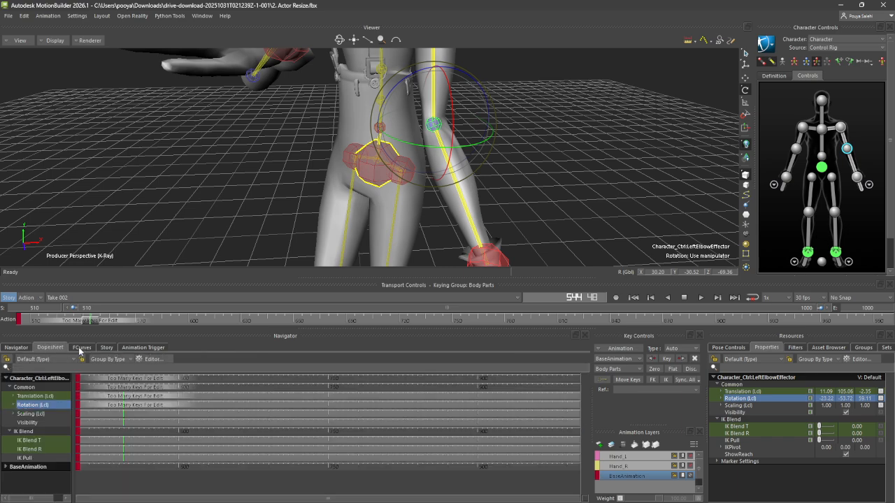
pyautogui.click(81, 349)
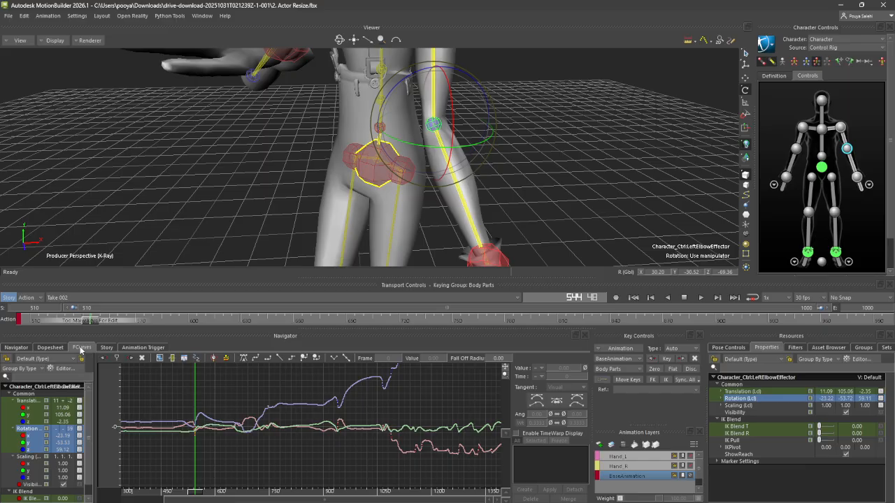
pyautogui.keyDown('ctrl'); pyautogui.moveTo(185, 396); pyautogui.dragTo(325, 400); pyautogui.keyUp('ctrl')
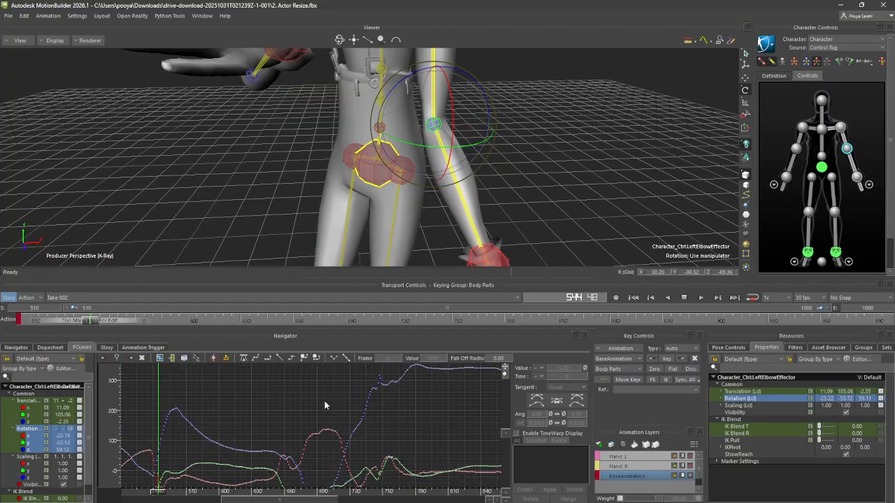
# Reframe the left elbow effector's rotation curves and scrub between frames 541 and 546 to inspect the arm jitter
pyautogui.click(159, 359)
pyautogui.keyDown('shift'); pyautogui.moveTo(194, 417); pyautogui.dragTo(292, 454); pyautogui.keyUp('shift')
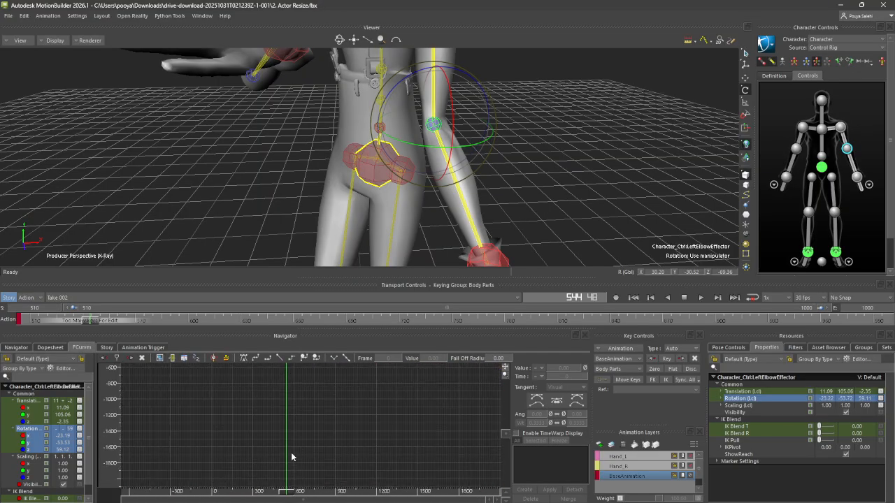
pyautogui.keyDown('shift'); pyautogui.moveTo(293, 366); pyautogui.dragTo(282, 436); pyautogui.keyUp('shift')
pyautogui.keyDown('shift'); pyautogui.moveTo(270, 375); pyautogui.dragTo(264, 406); pyautogui.keyUp('shift')
pyautogui.keyDown('ctrl'); pyautogui.moveTo(264, 407); pyautogui.dragTo(241, 384); pyautogui.keyUp('ctrl')
pyautogui.moveTo(89, 321); pyautogui.dragTo(86, 323)
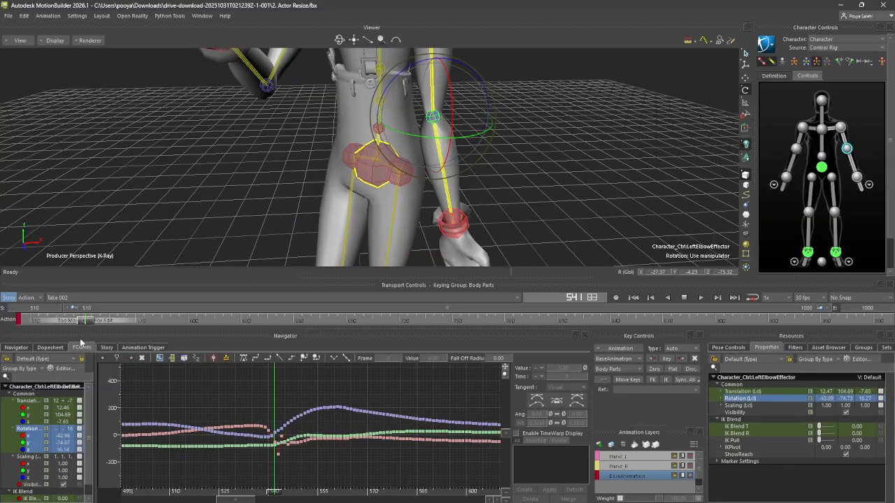
pyautogui.moveTo(86, 321); pyautogui.dragTo(100, 319)
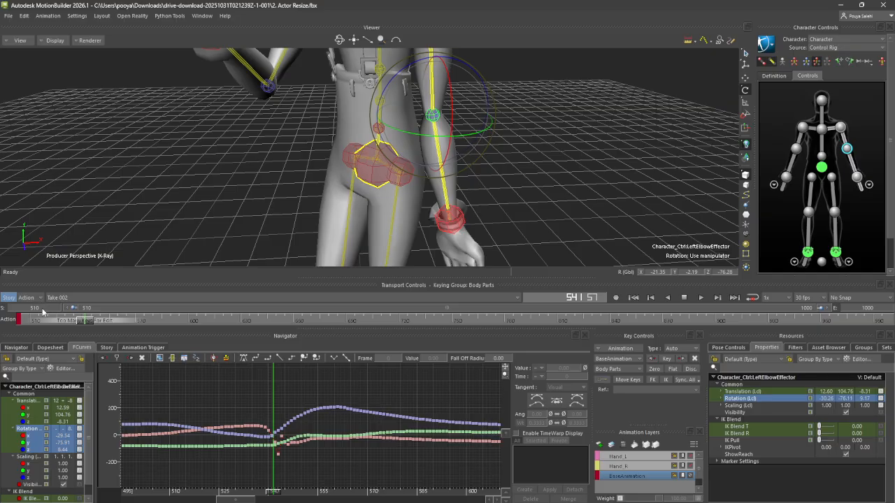
pyautogui.moveTo(83, 322)
pyautogui.mouseDown()
pyautogui.moveTo(53, 321)
pyautogui.moveTo(97, 326)
pyautogui.mouseUp()
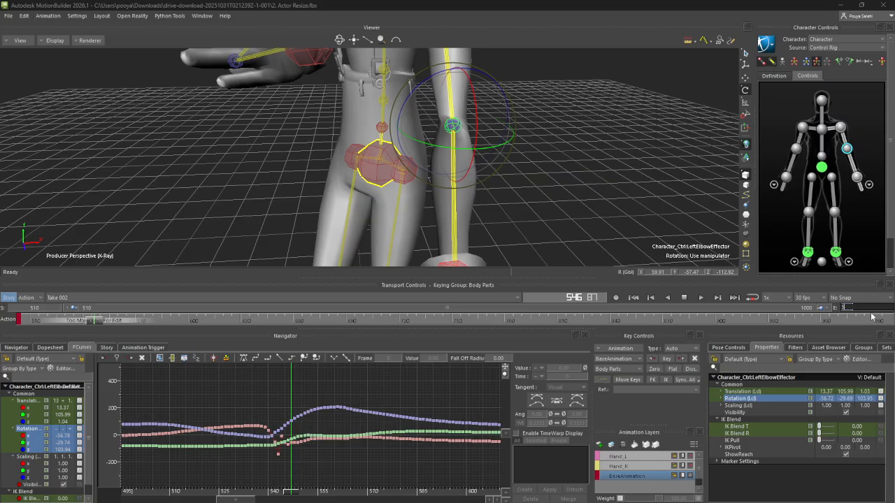
# Set the timeline's end frame to 550, delete the left elbow effector's keys from about frame 537 to 546, and play the section
pyautogui.press('Return')
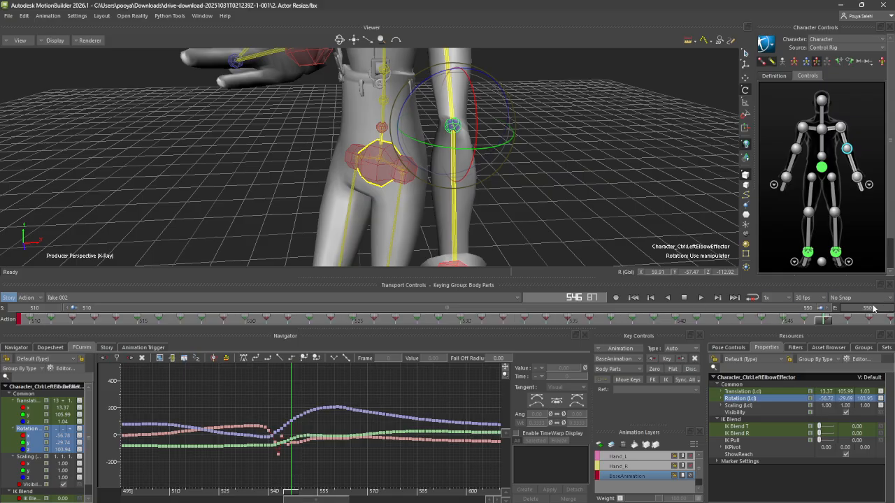
pyautogui.moveTo(832, 323); pyautogui.dragTo(744, 393)
pyautogui.moveTo(799, 397); pyautogui.dragTo(826, 397)
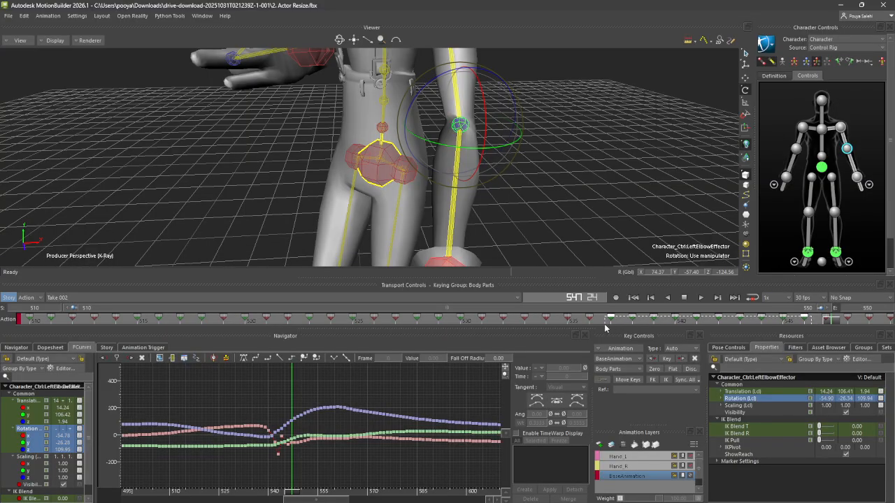
pyautogui.moveTo(605, 327); pyautogui.dragTo(637, 301)
pyautogui.moveTo(727, 311); pyautogui.dragTo(268, 319)
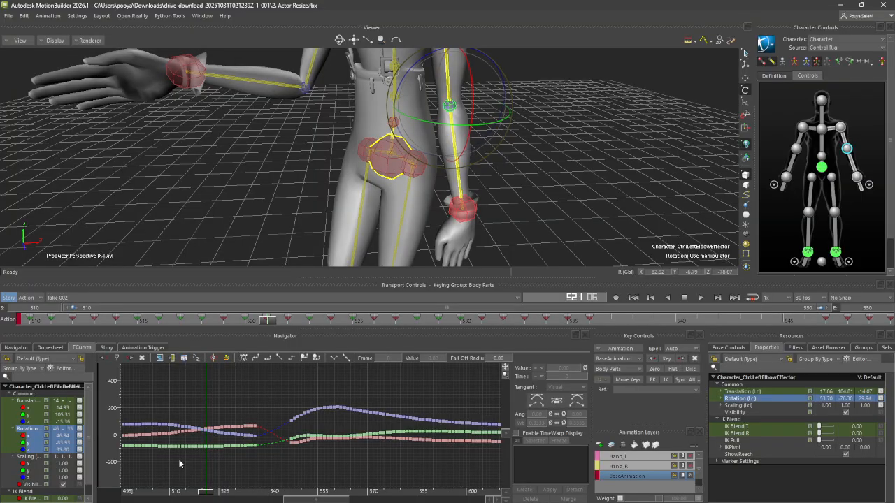
pyautogui.click(702, 299)
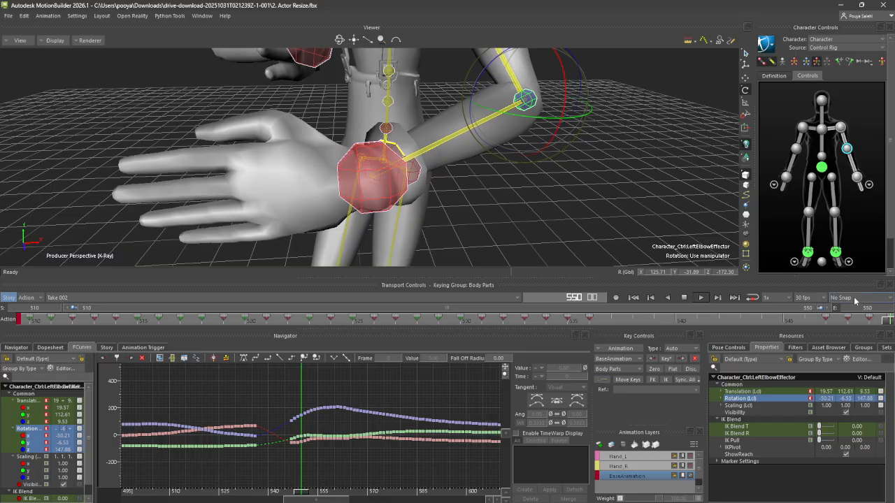
# Set the timeline's end frame to 800 and play the motion past the removed elbow keys
pyautogui.doubleClick(874, 308)
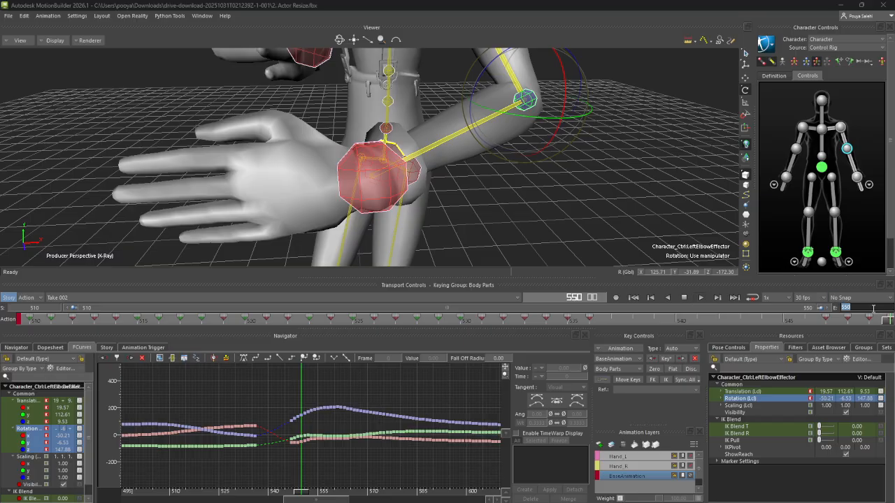
pyautogui.write('800')
pyautogui.press('Return')
pyautogui.click(634, 297)
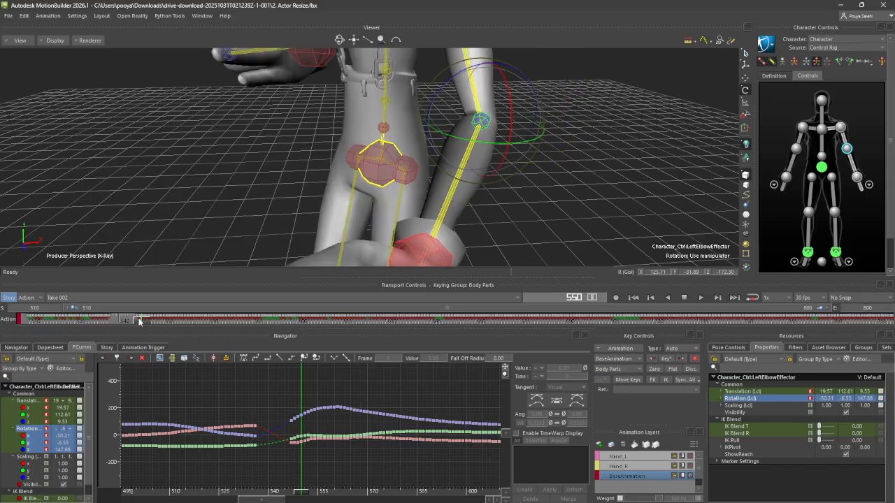
pyautogui.click(703, 298)
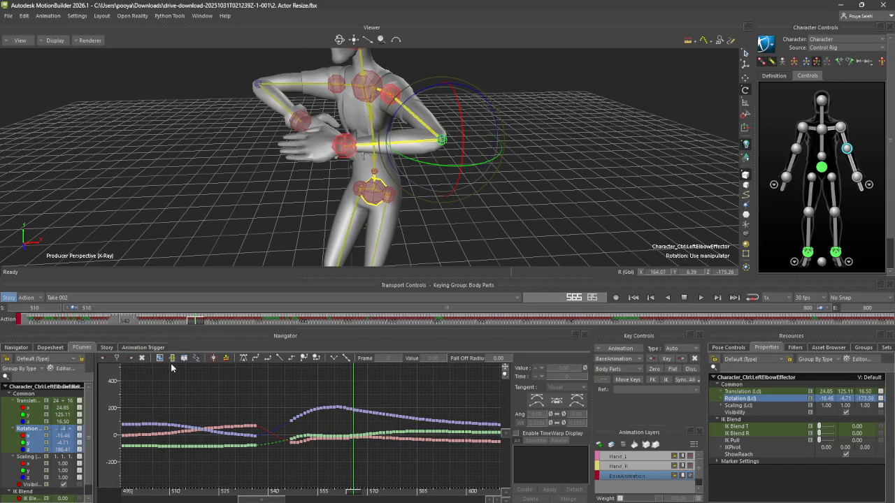
# Scrub from frame 555 to about frame 679 and examine both arms and the waist for clipping or jitter
pyautogui.moveTo(185, 325); pyautogui.dragTo(443, 364)
pyautogui.scroll(-4, 433, 209)
pyautogui.keyDown('alt'); pyautogui.moveTo(433, 207); pyautogui.dragTo(451, 201, button='middle'); pyautogui.keyUp('alt')
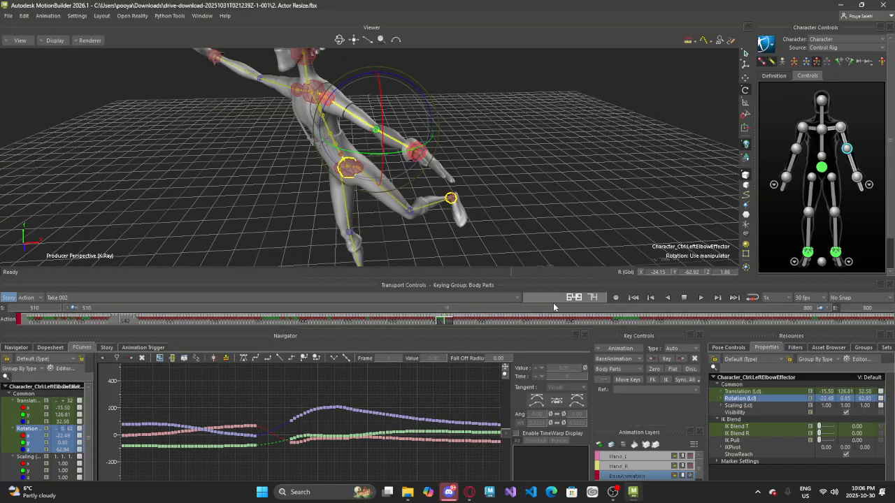
pyautogui.moveTo(444, 322)
pyautogui.mouseDown()
pyautogui.moveTo(477, 325)
pyautogui.moveTo(437, 326)
pyautogui.mouseUp()
pyautogui.keyDown('alt'); pyautogui.moveTo(334, 172); pyautogui.dragTo(379, 214, button='middle'); pyautogui.keyUp('alt')
pyautogui.moveTo(437, 321); pyautogui.dragTo(533, 344)
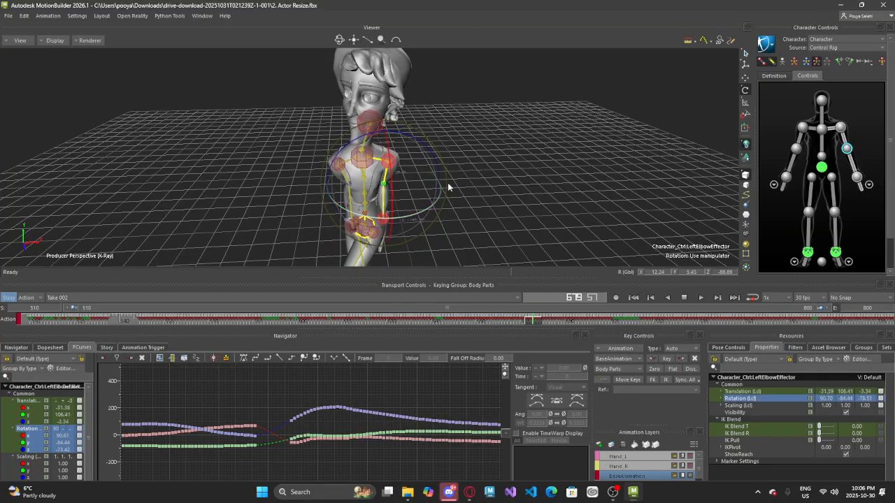
pyautogui.keyDown('alt'); pyautogui.moveTo(449, 186); pyautogui.dragTo(467, 184); pyautogui.keyUp('alt')
pyautogui.keyDown('alt'); pyautogui.moveTo(467, 185); pyautogui.dragTo(483, 196, button='right'); pyautogui.keyUp('alt')
pyautogui.keyDown('alt'); pyautogui.moveTo(483, 196); pyautogui.dragTo(428, 196, button='middle'); pyautogui.keyUp('alt')
# Select the right wrist effector and set the timeline's start frame to 620
pyautogui.click(365, 173)
pyautogui.keyDown('alt'); pyautogui.moveTo(595, 237); pyautogui.dragTo(579, 244, button='middle'); pyautogui.keyUp('alt')
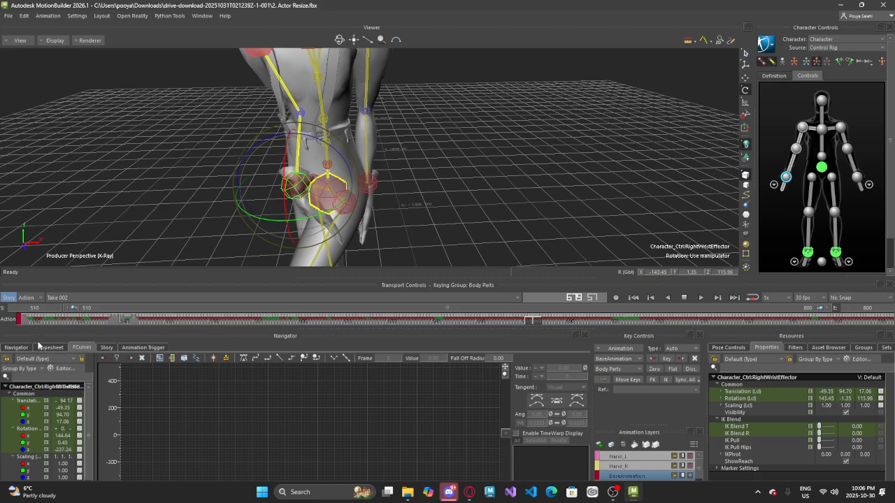
pyautogui.click(43, 307)
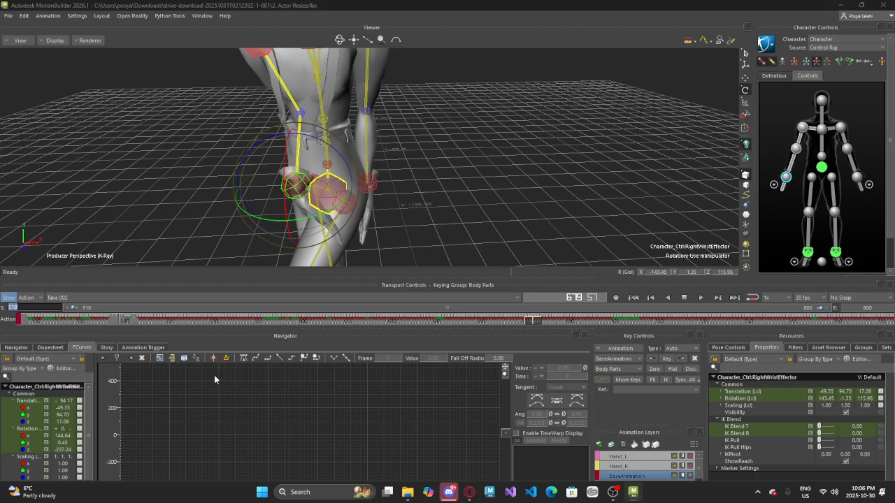
pyautogui.write('600')
pyautogui.press('Return')
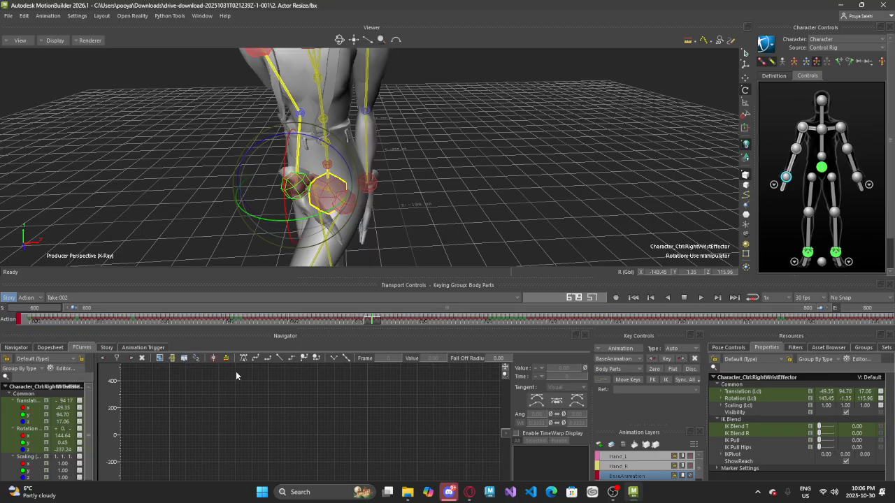
pyautogui.doubleClick(49, 311)
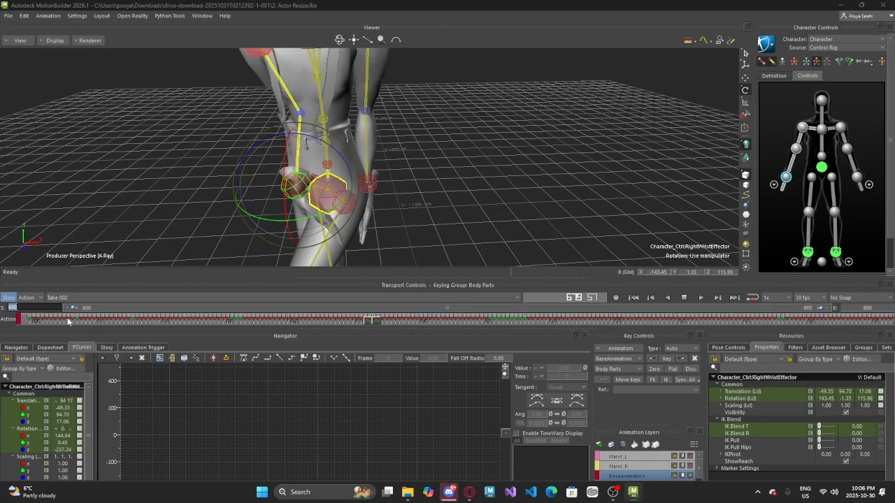
pyautogui.write('620')
pyautogui.press('Return')
# Delete the right wrist effector's keys from about frame 675 to 686 and review the arm's motion back to frame 644
pyautogui.click(300, 321)
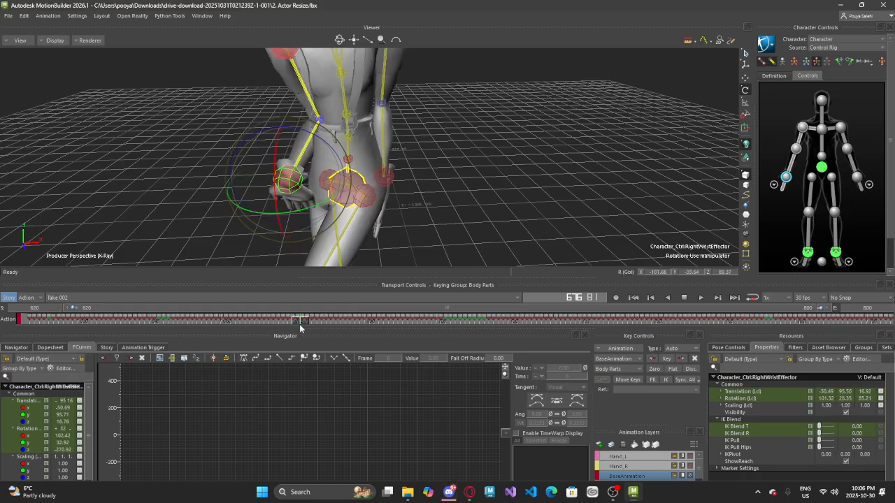
pyautogui.moveTo(300, 326); pyautogui.dragTo(348, 327)
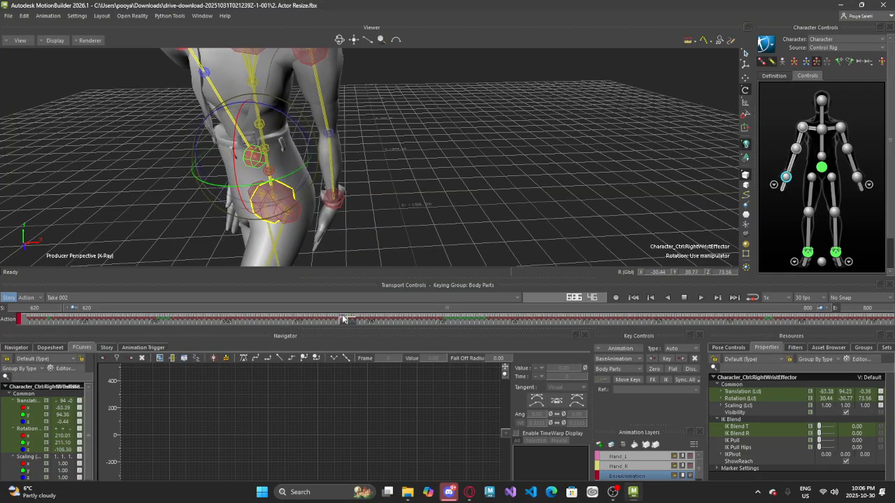
pyautogui.moveTo(289, 324)
pyautogui.mouseDown()
pyautogui.moveTo(346, 321)
pyautogui.moveTo(236, 321)
pyautogui.moveTo(325, 322)
pyautogui.moveTo(283, 322)
pyautogui.mouseUp()
pyautogui.keyDown('alt'); pyautogui.moveTo(285, 232); pyautogui.dragTo(310, 237); pyautogui.keyUp('alt')
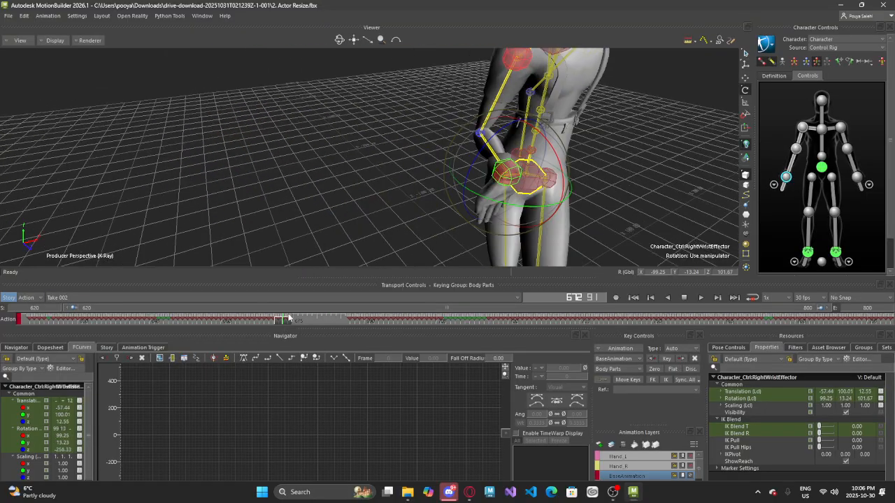
pyautogui.moveTo(288, 319); pyautogui.dragTo(147, 321)
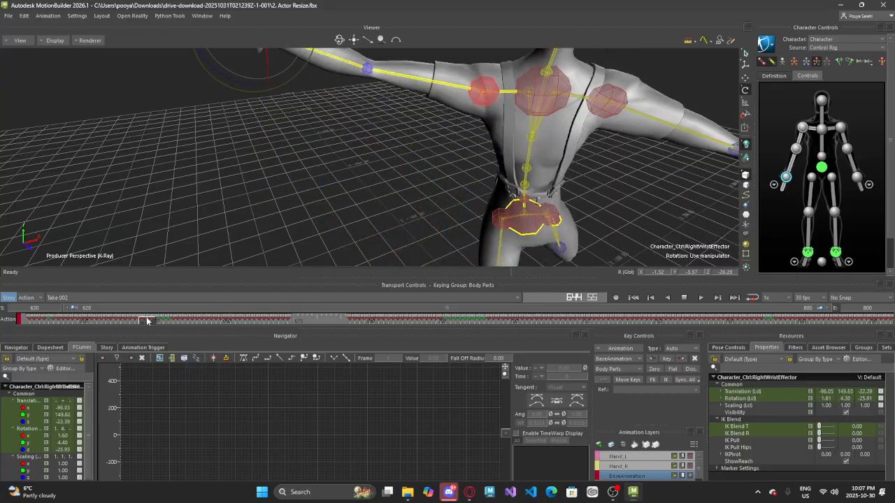
# Try to remove the right wrist effector's keys around frames 656 to 659
pyautogui.keyDown('shift'); pyautogui.moveTo(377, 84); pyautogui.dragTo(380, 166); pyautogui.keyUp('shift')
pyautogui.moveTo(148, 324); pyautogui.dragTo(212, 321)
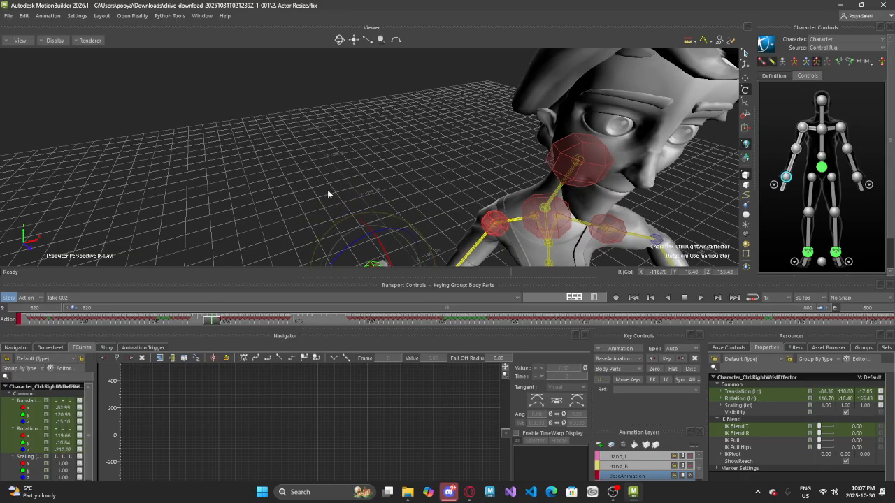
pyautogui.keyDown('alt'); pyautogui.moveTo(328, 189); pyautogui.dragTo(326, 109, button='middle'); pyautogui.keyUp('alt')
pyautogui.moveTo(209, 322); pyautogui.dragTo(210, 326)
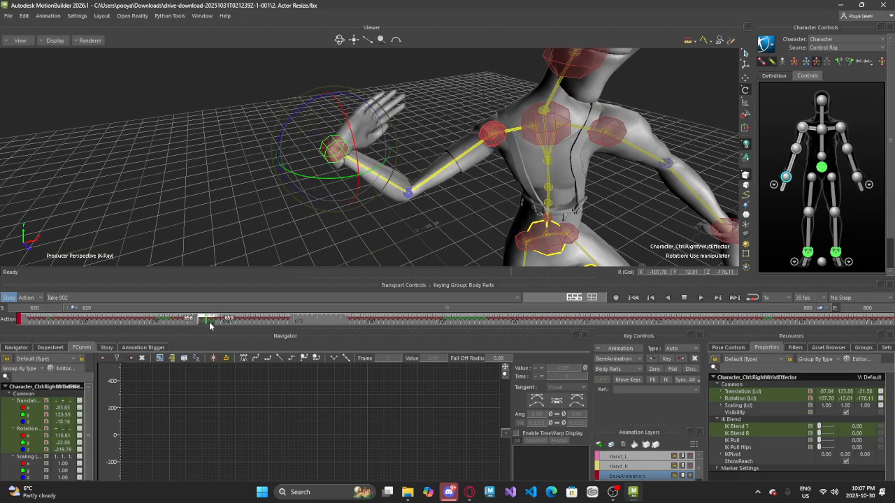
pyautogui.hotkey('ctrl', 'z')
pyautogui.hotkey('ctrl', 'z')
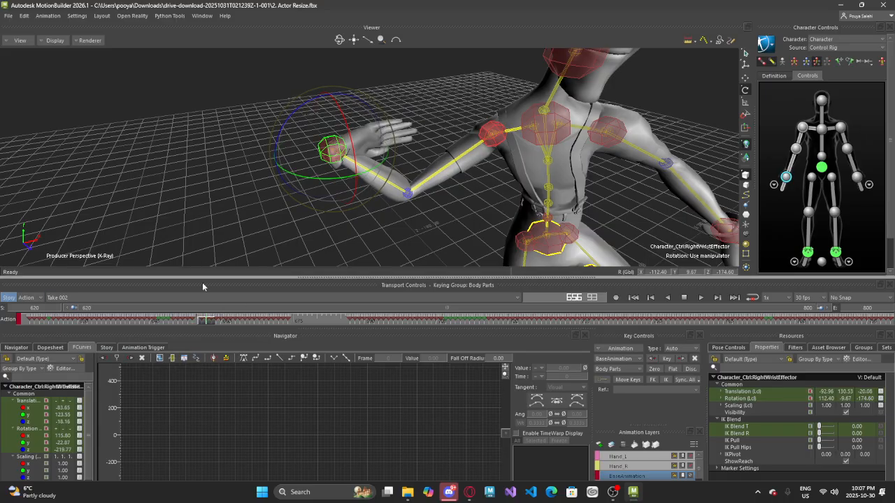
# Scrub to frame 667 and show the right wrist effector's rotation curves
pyautogui.moveTo(210, 321)
pyautogui.mouseDown()
pyautogui.moveTo(186, 319)
pyautogui.moveTo(214, 326)
pyautogui.mouseUp()
pyautogui.moveTo(248, 327); pyautogui.dragTo(255, 327)
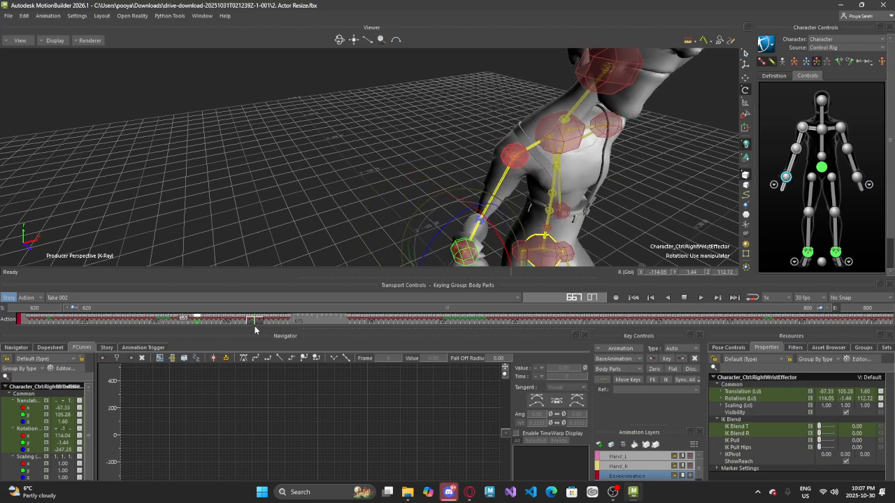
pyautogui.keyDown('alt'); pyautogui.moveTo(250, 219); pyautogui.dragTo(218, 179, button='middle'); pyautogui.keyUp('alt')
pyautogui.click(28, 436)
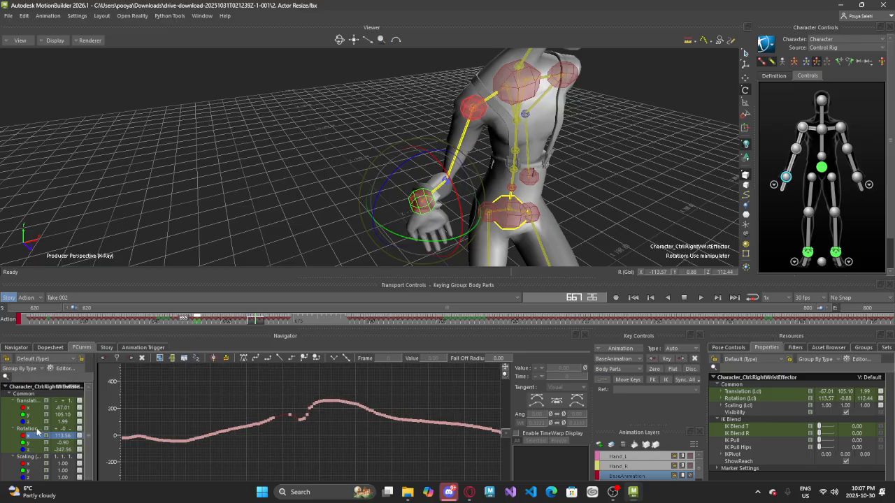
pyautogui.click(31, 428)
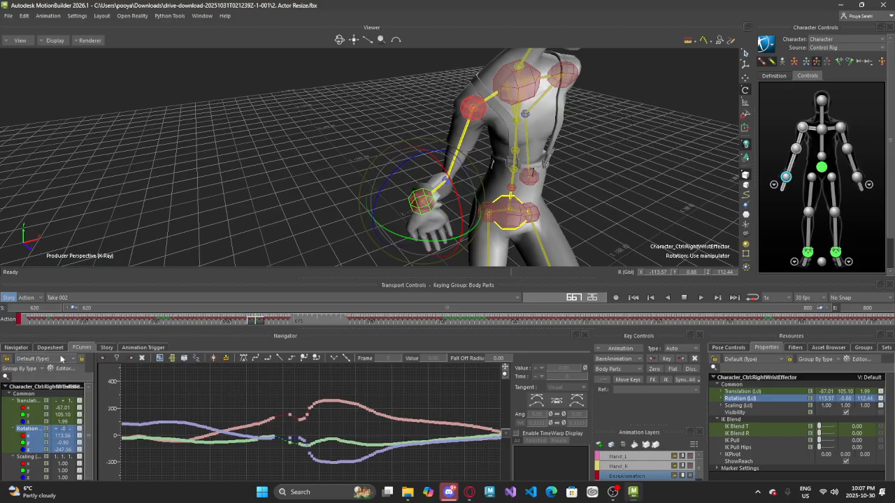
# Frame the right wrist effector's rotation curves up close in the FCurves graph and scrub back to frame 648
pyautogui.click(161, 359)
pyautogui.scroll(3, 164, 421)
pyautogui.keyDown('shift'); pyautogui.moveTo(164, 421); pyautogui.dragTo(557, 414); pyautogui.keyUp('shift')
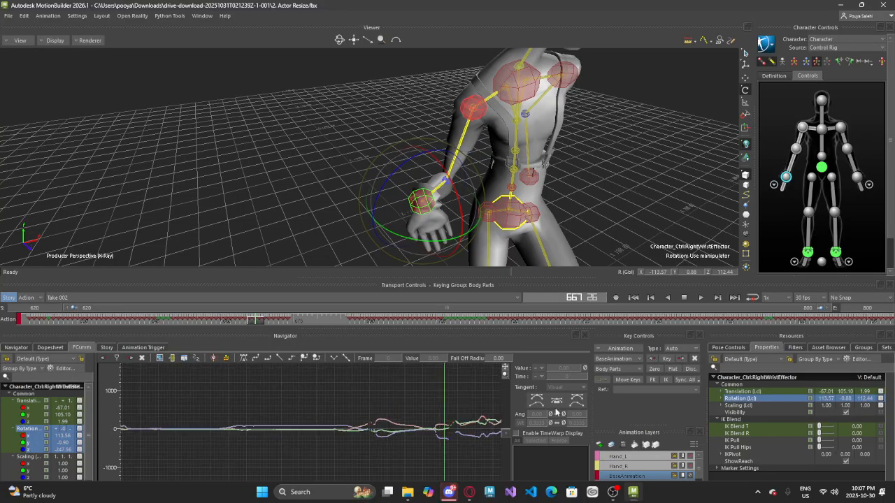
pyautogui.keyDown('ctrl'); pyautogui.moveTo(457, 411); pyautogui.dragTo(429, 434); pyautogui.keyUp('ctrl')
pyautogui.keyDown('shift'); pyautogui.moveTo(428, 434); pyautogui.dragTo(368, 363); pyautogui.keyUp('shift')
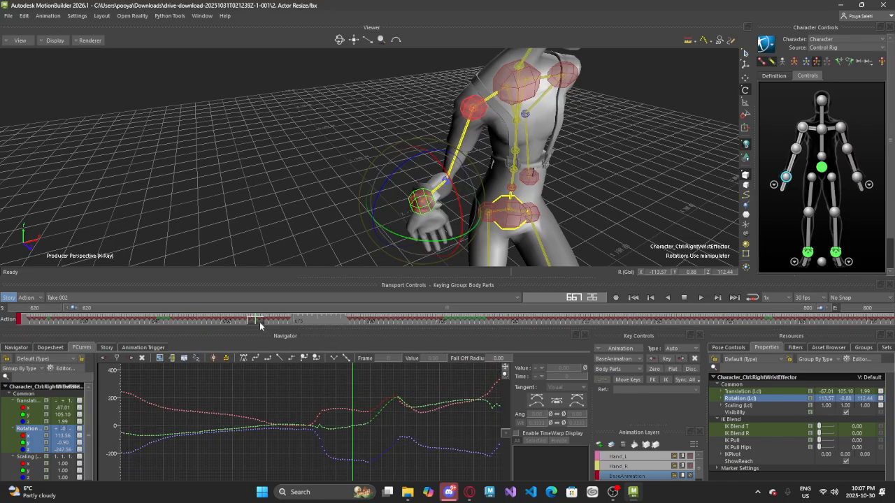
pyautogui.moveTo(259, 322)
pyautogui.mouseDown()
pyautogui.moveTo(156, 323)
pyautogui.moveTo(248, 329)
pyautogui.moveTo(168, 325)
pyautogui.mouseUp()
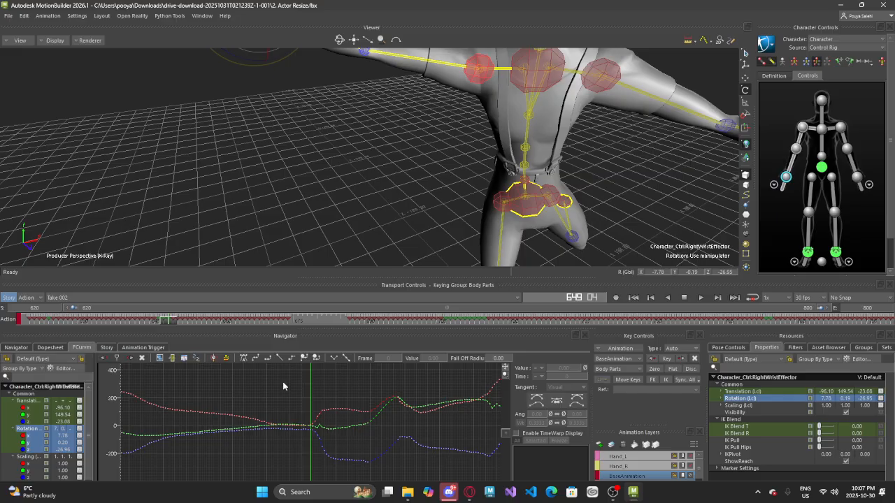
# Delete the right wrist effector's keys from about frame 654 to 663 after scrubbing through that arm motion
pyautogui.moveTo(171, 322)
pyautogui.mouseDown()
pyautogui.moveTo(304, 323)
pyautogui.moveTo(353, 355)
pyautogui.moveTo(335, 357)
pyautogui.moveTo(371, 358)
pyautogui.moveTo(267, 361)
pyautogui.moveTo(169, 381)
pyautogui.moveTo(247, 386)
pyautogui.moveTo(157, 392)
pyautogui.moveTo(237, 393)
pyautogui.moveTo(183, 395)
pyautogui.mouseUp()
pyautogui.keyDown('alt'); pyautogui.moveTo(240, 128); pyautogui.dragTo(211, 218, button='middle'); pyautogui.keyUp('alt')
pyautogui.moveTo(191, 320); pyautogui.dragTo(241, 321)
pyautogui.keyDown('alt'); pyautogui.moveTo(279, 240); pyautogui.dragTo(298, 190, button='middle'); pyautogui.keyUp('alt')
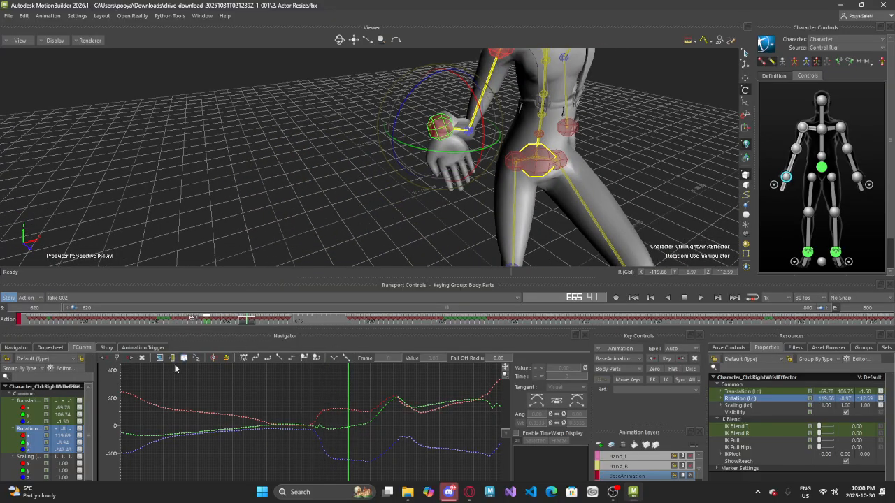
pyautogui.moveTo(246, 320); pyautogui.dragTo(192, 322)
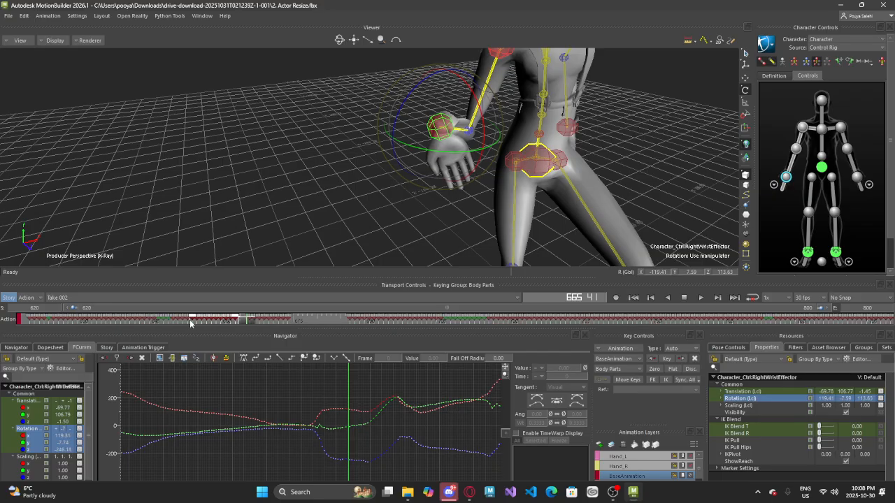
pyautogui.moveTo(246, 321); pyautogui.dragTo(197, 322)
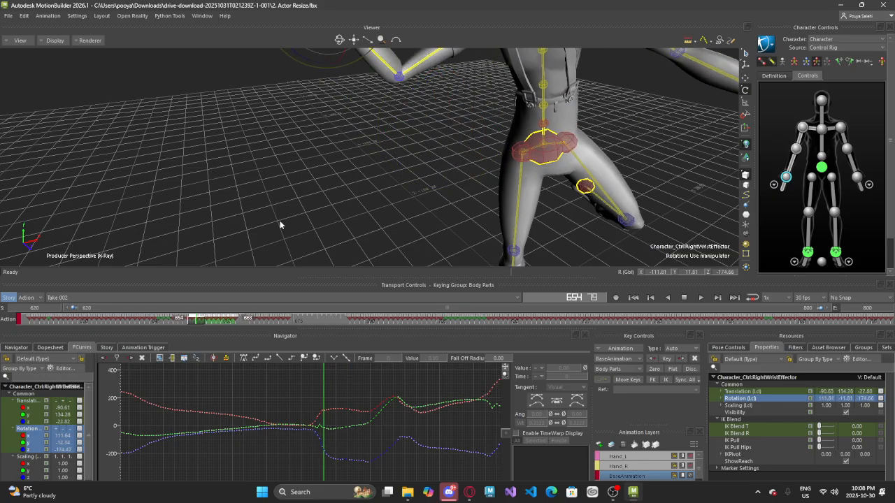
pyautogui.keyDown('alt'); pyautogui.moveTo(280, 221); pyautogui.dragTo(273, 262, button='middle'); pyautogui.keyUp('alt')
pyautogui.moveTo(193, 322)
pyautogui.mouseDown()
pyautogui.moveTo(167, 322)
pyautogui.moveTo(238, 322)
pyautogui.moveTo(203, 322)
pyautogui.moveTo(216, 334)
pyautogui.moveTo(188, 344)
pyautogui.moveTo(212, 357)
pyautogui.mouseUp()
pyautogui.press('Delete')
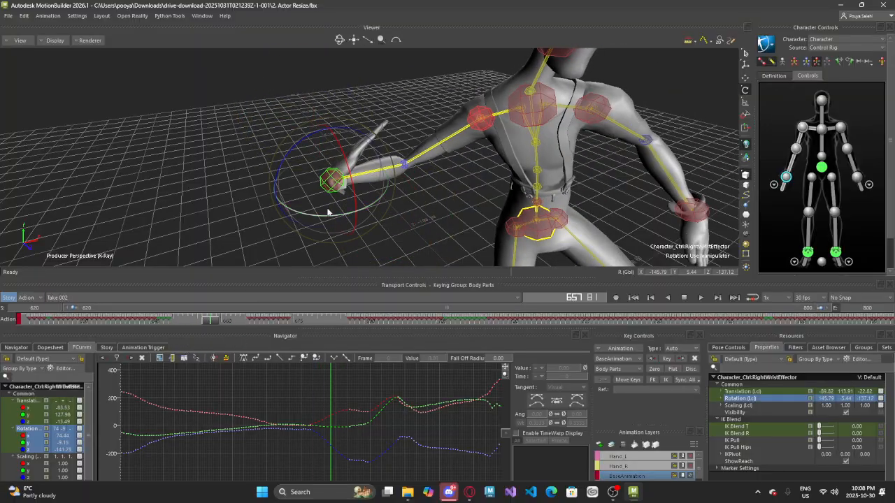
# Move the right wrist effector down toward the body at about frame 658, key the pose, and scrub back to frame 648
pyautogui.moveTo(217, 322)
pyautogui.mouseDown()
pyautogui.moveTo(176, 335)
pyautogui.moveTo(266, 325)
pyautogui.moveTo(214, 334)
pyautogui.mouseUp()
pyautogui.press('t')
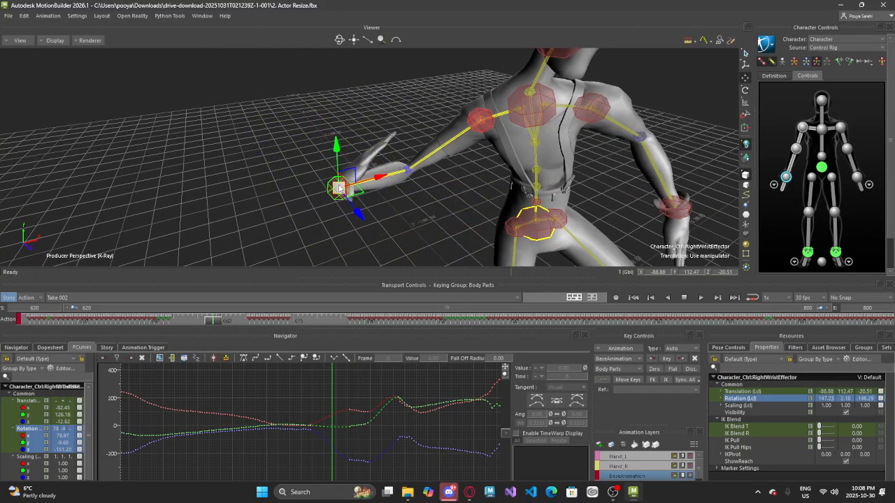
pyautogui.moveTo(338, 188); pyautogui.dragTo(431, 247)
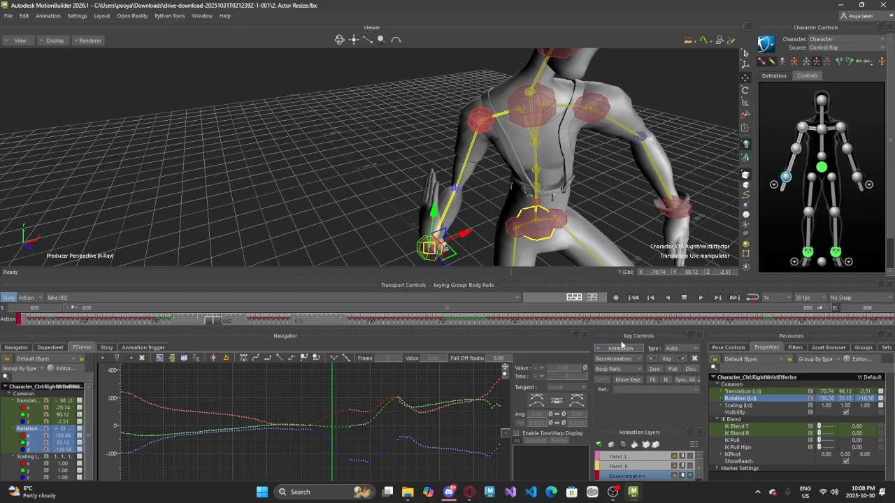
pyautogui.click(670, 362)
pyautogui.moveTo(215, 322)
pyautogui.mouseDown()
pyautogui.moveTo(185, 321)
pyautogui.moveTo(247, 325)
pyautogui.moveTo(186, 323)
pyautogui.moveTo(222, 325)
pyautogui.moveTo(186, 334)
pyautogui.moveTo(215, 336)
pyautogui.moveTo(166, 339)
pyautogui.moveTo(217, 334)
pyautogui.moveTo(177, 346)
pyautogui.moveTo(184, 328)
pyautogui.moveTo(208, 326)
pyautogui.moveTo(187, 325)
pyautogui.moveTo(259, 322)
pyautogui.moveTo(175, 327)
pyautogui.moveTo(254, 330)
pyautogui.moveTo(171, 325)
pyautogui.mouseUp()
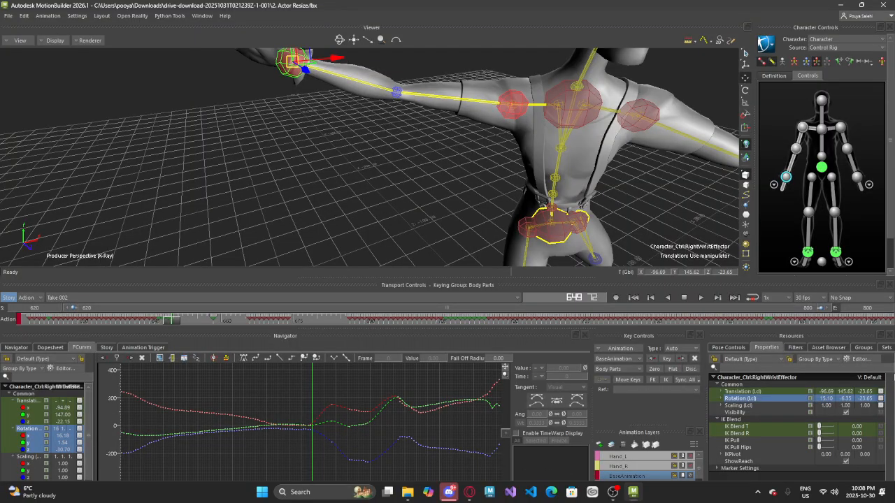
# Choose the Unroll Rotations filter for the right wrist effector's selected rotation properties
pyautogui.click(793, 348)
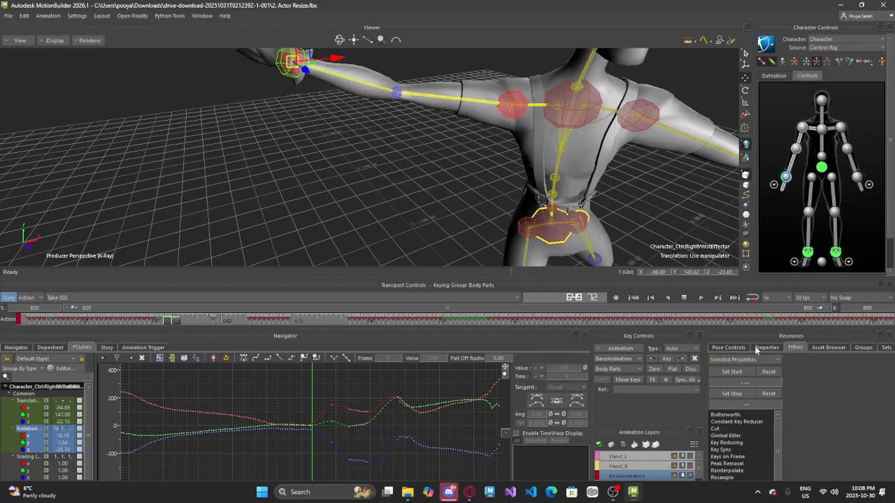
pyautogui.scroll(1, 721, 467)
pyautogui.scroll(-1, 741, 440)
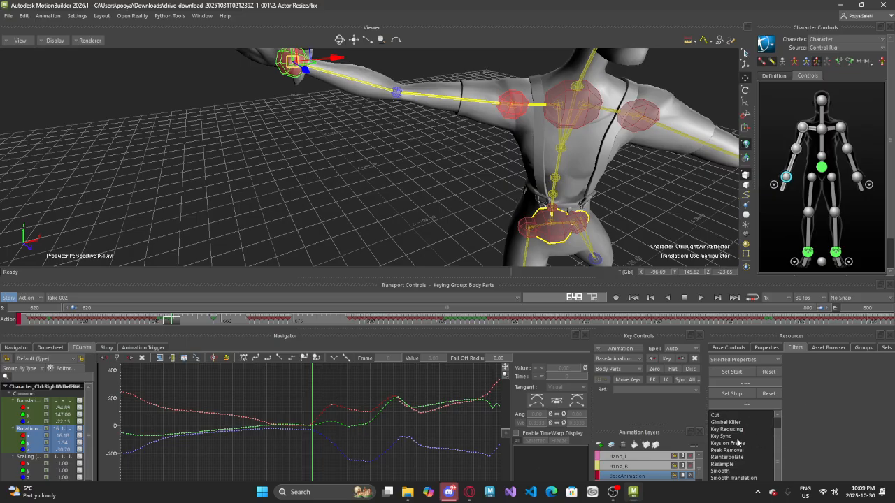
pyautogui.scroll(1, 728, 437)
pyautogui.scroll(-1, 732, 437)
pyautogui.press('super')
pyautogui.press('super')
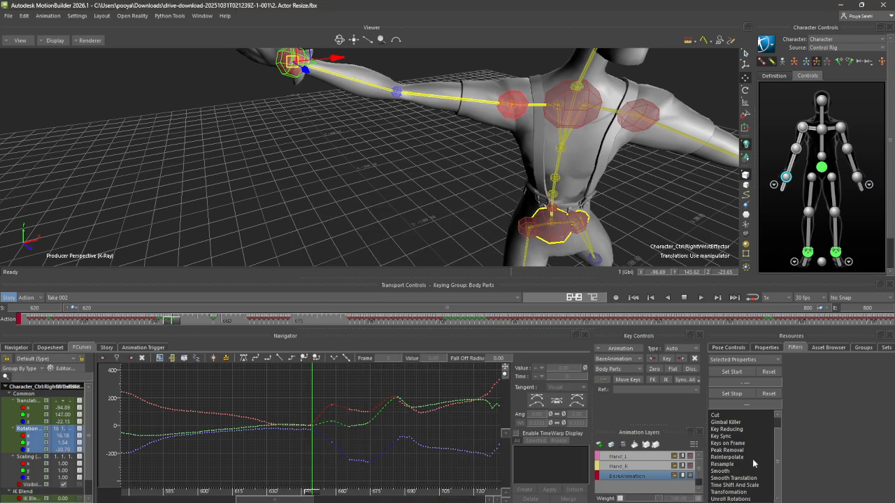
pyautogui.click(730, 499)
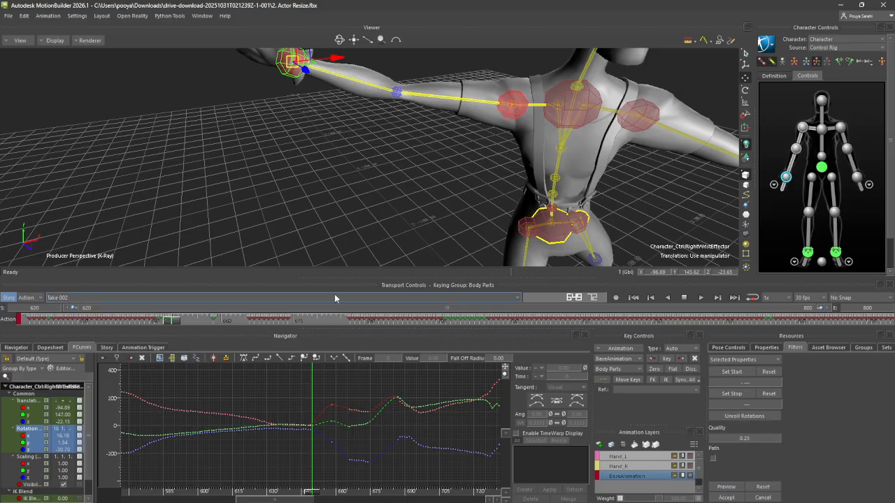
# Frame the right wrist effector's full rotation curves at frame 650 and select all their keys from frame 0 to 5582
pyautogui.moveTo(174, 321)
pyautogui.mouseDown()
pyautogui.moveTo(237, 328)
pyautogui.moveTo(154, 330)
pyautogui.moveTo(282, 347)
pyautogui.moveTo(226, 357)
pyautogui.moveTo(175, 352)
pyautogui.mouseUp()
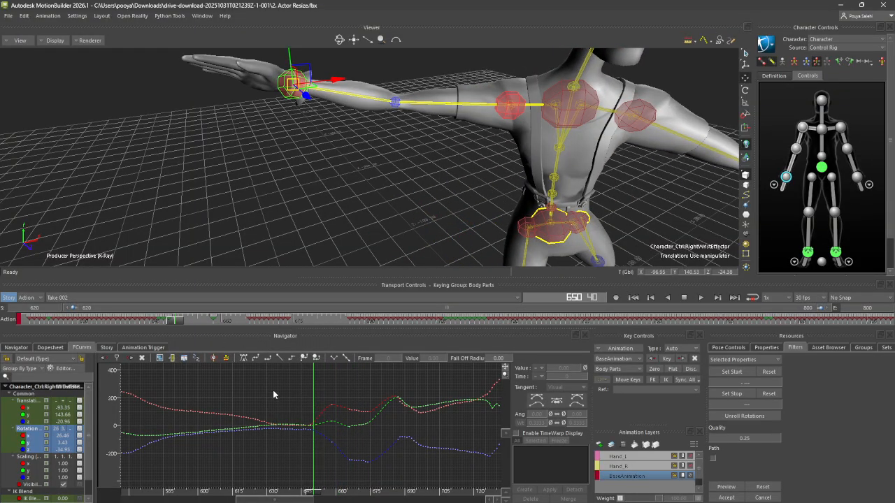
pyautogui.click(159, 360)
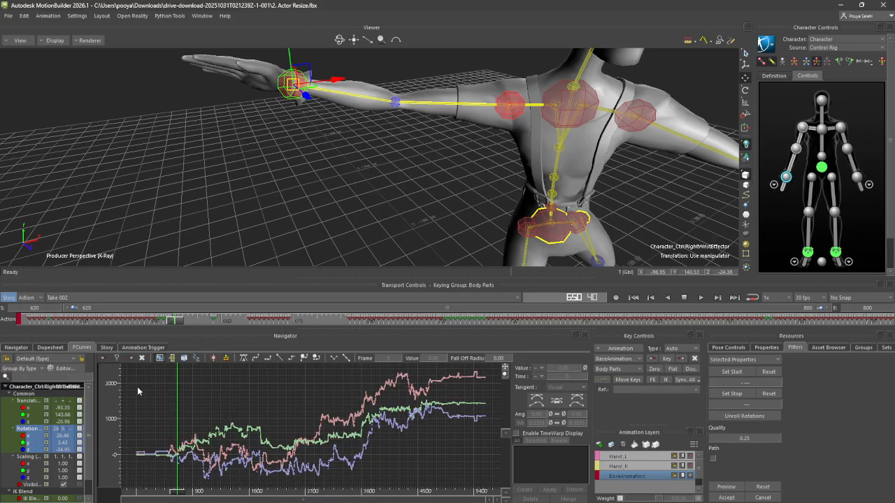
pyautogui.moveTo(233, 414); pyautogui.dragTo(486, 489)
pyautogui.click(272, 406)
pyautogui.keyDown('ctrl'); pyautogui.moveTo(216, 383); pyautogui.dragTo(492, 492); pyautogui.keyUp('ctrl')
pyautogui.click(149, 384)
pyautogui.moveTo(243, 415); pyautogui.dragTo(166, 401)
pyautogui.moveTo(129, 366); pyautogui.dragTo(500, 490)
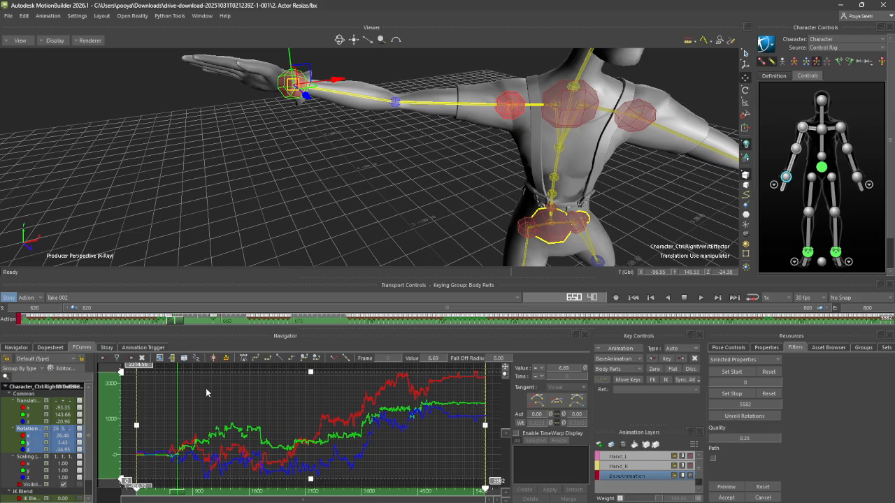
pyautogui.click(174, 384)
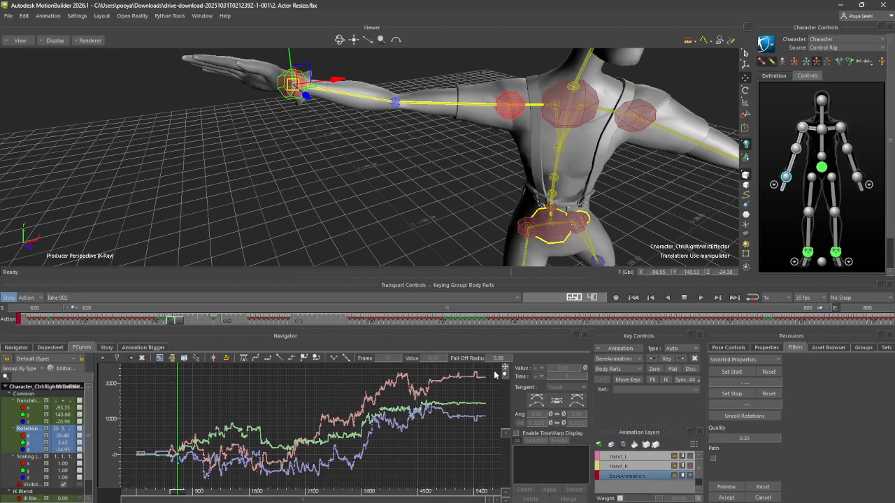
pyautogui.moveTo(496, 376); pyautogui.dragTo(169, 492)
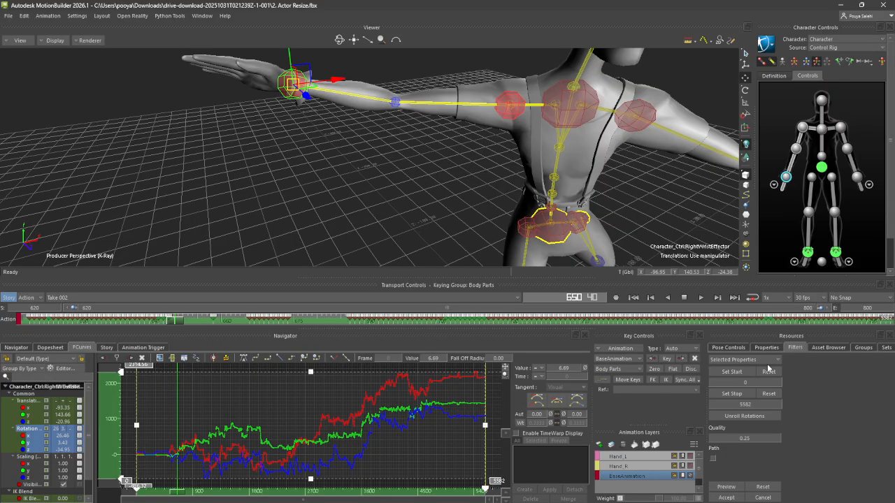
# Preview the Unroll Rotations filter at quality 0.25 on the selected rotation keys, then reselect the rotation property
pyautogui.click(793, 347)
pyautogui.scroll(-1, 740, 492)
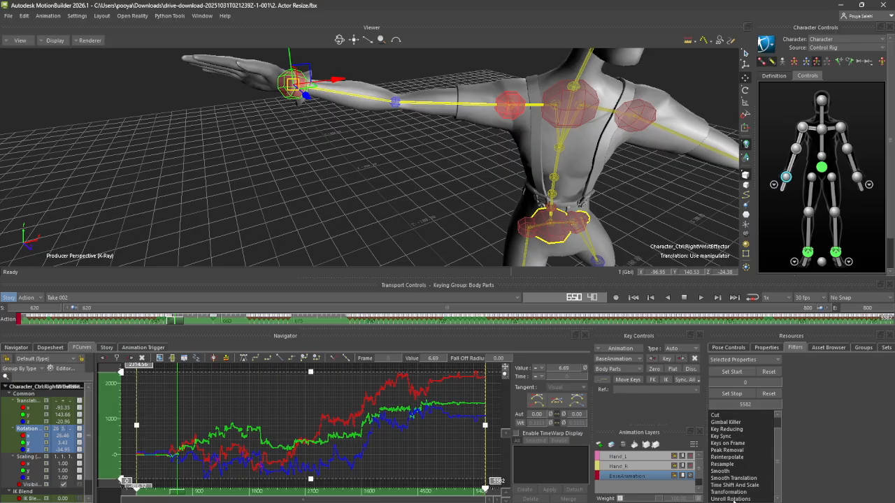
pyautogui.click(732, 499)
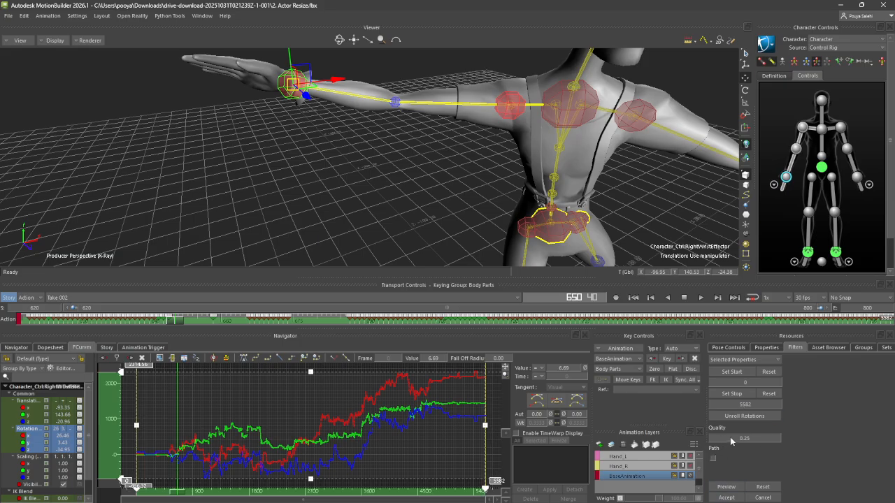
pyautogui.moveTo(733, 492)
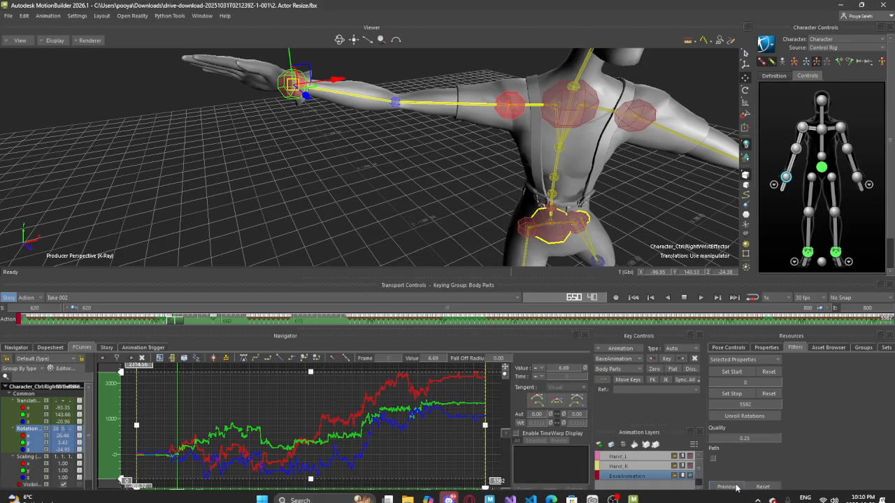
pyautogui.click(734, 488)
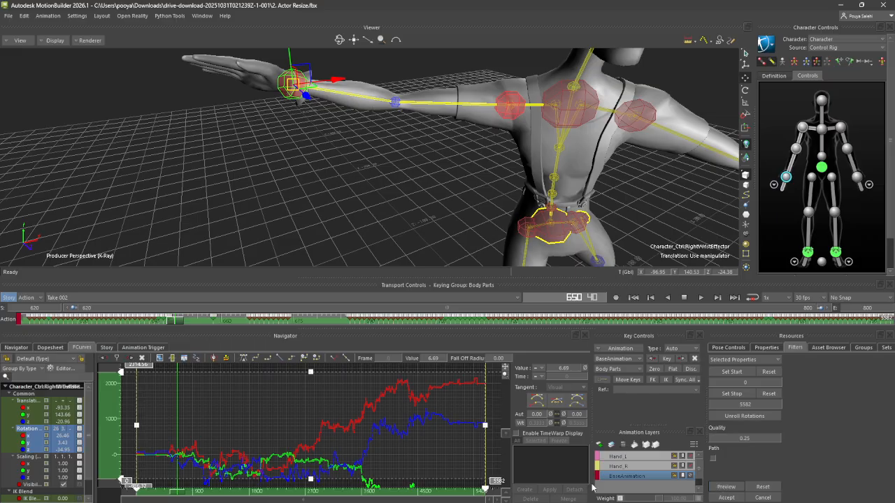
pyautogui.click(25, 402)
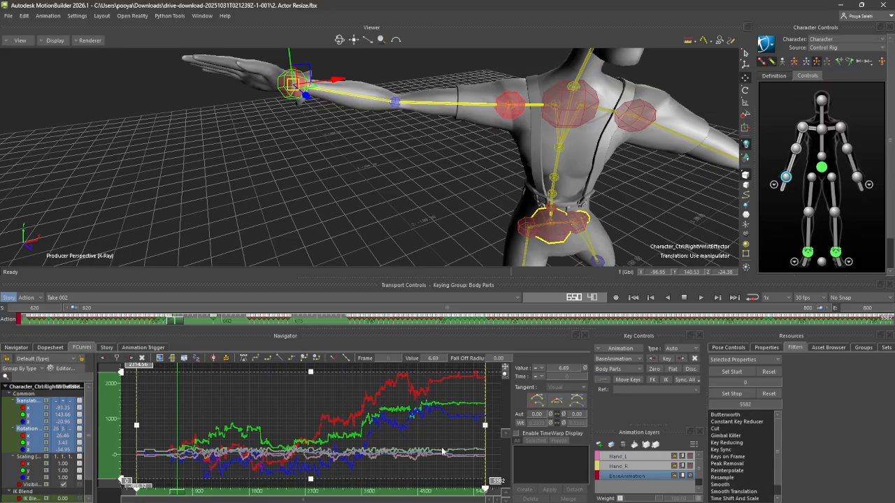
pyautogui.click(38, 429)
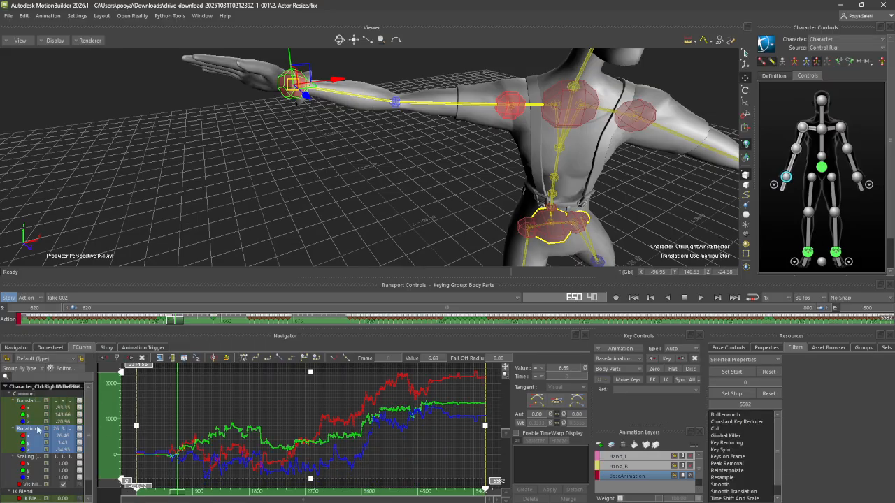
# Preview Unroll Rotations again with quality 340.25 and Path enabled, and inspect the resulting rotation curves up close
pyautogui.scroll(-1, 728, 484)
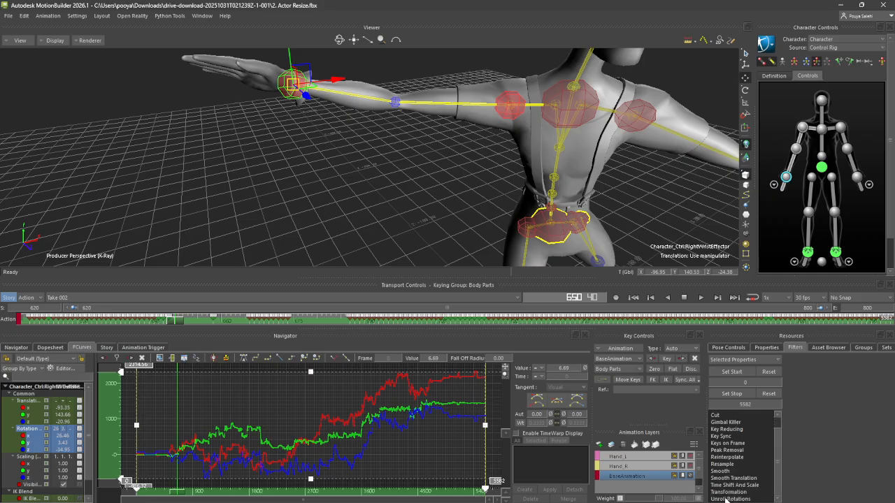
pyautogui.click(727, 500)
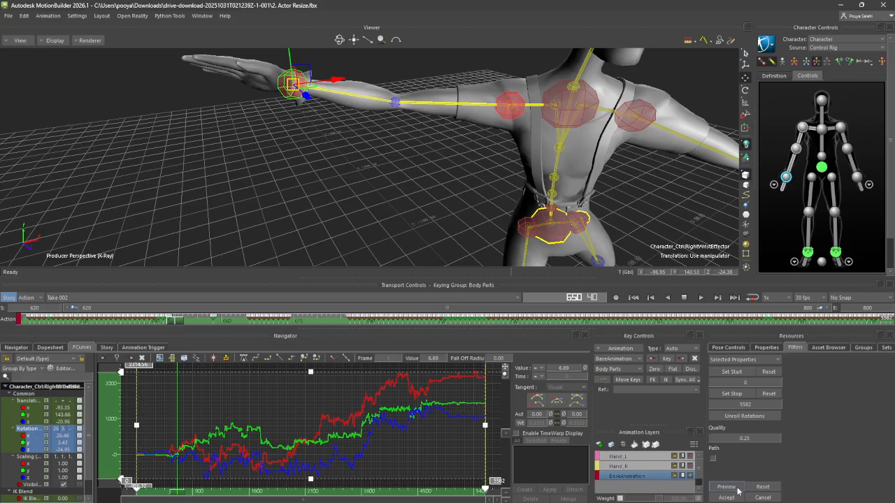
pyautogui.click(728, 489)
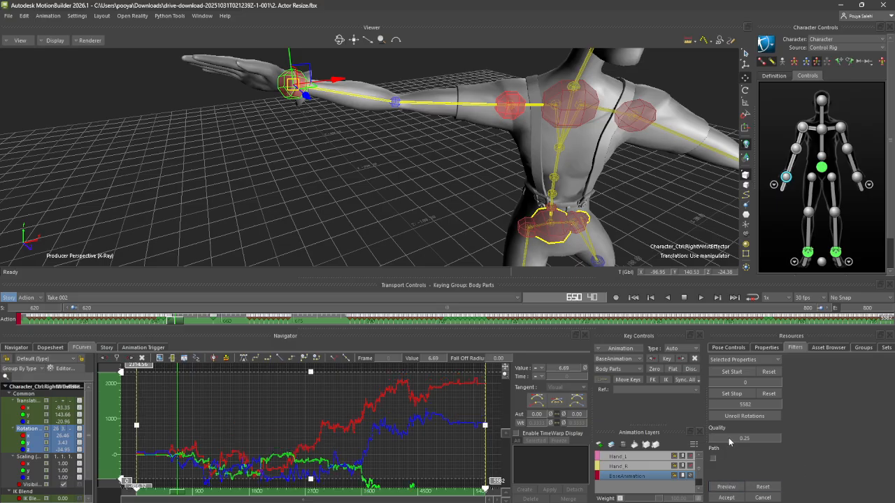
pyautogui.click(729, 488)
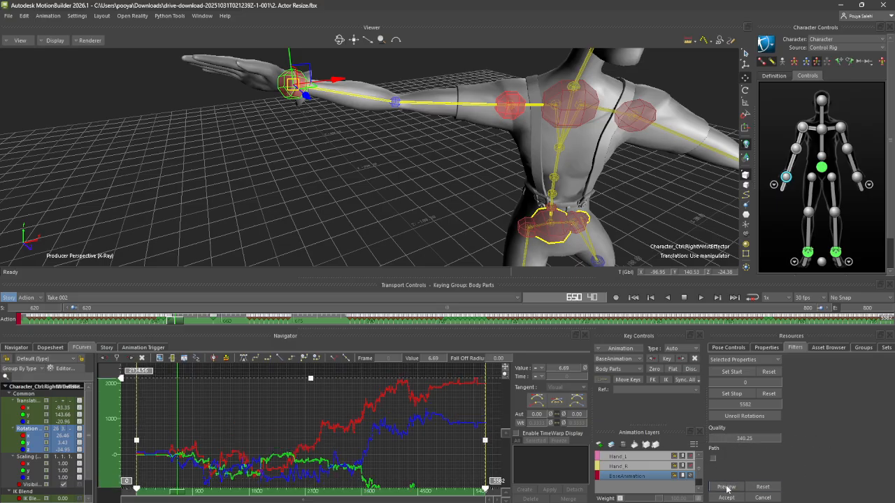
pyautogui.click(727, 488)
pyautogui.click(712, 459)
pyautogui.click(725, 487)
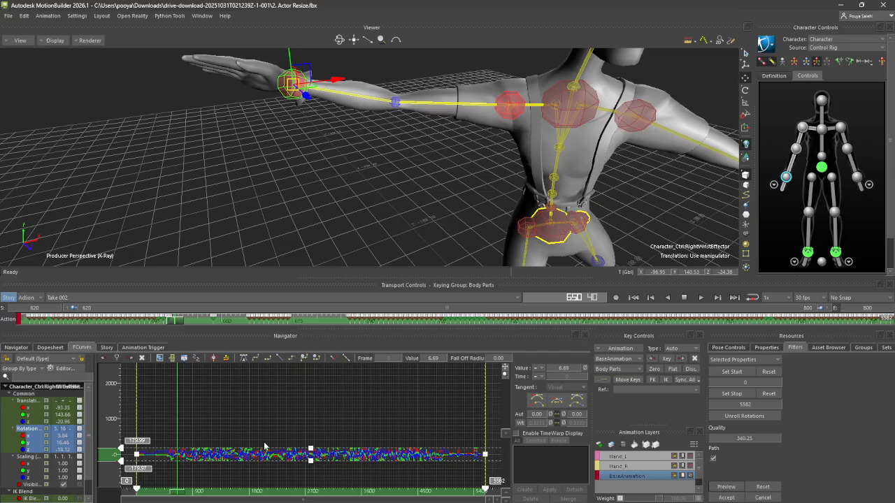
pyautogui.keyDown('ctrl'); pyautogui.moveTo(220, 434); pyautogui.dragTo(286, 379); pyautogui.keyUp('ctrl')
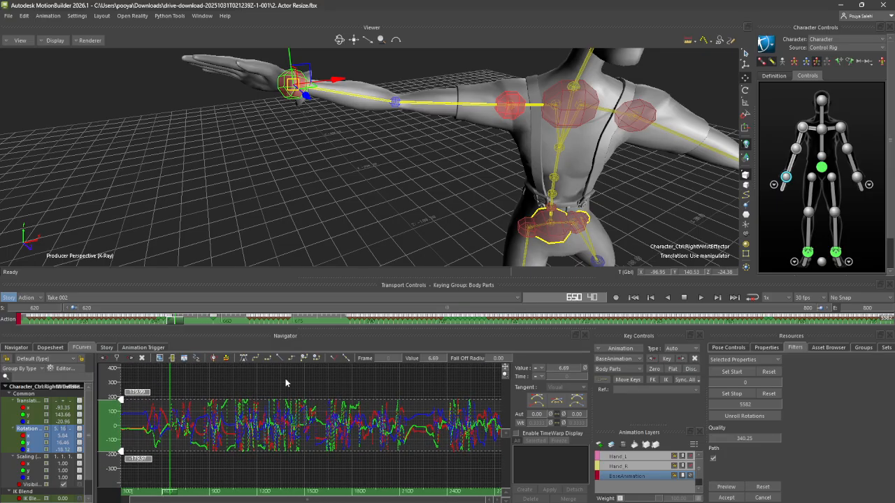
# Reselect all rotation keys and preview the Unroll Rotations filter with Path enabled and quality raised to 660.25
pyautogui.click(279, 384)
pyautogui.click(28, 431)
pyautogui.hotkey('ctrl', 'a')
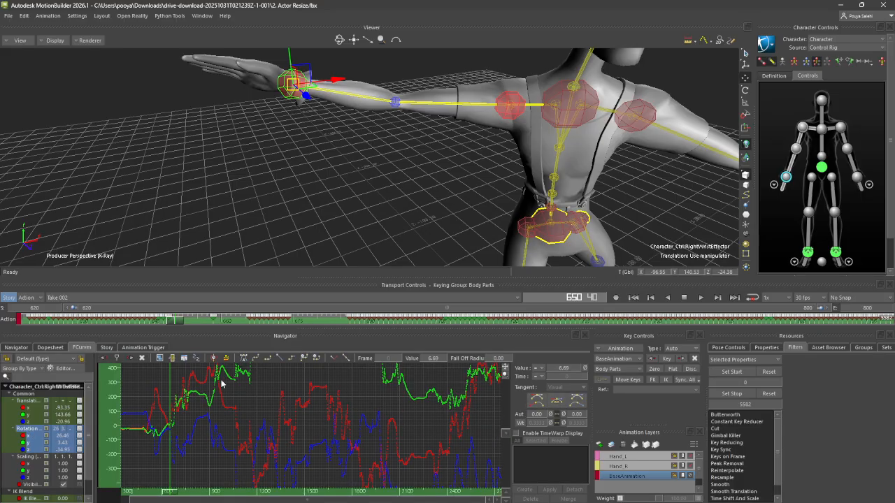
pyautogui.scroll(-1, 732, 483)
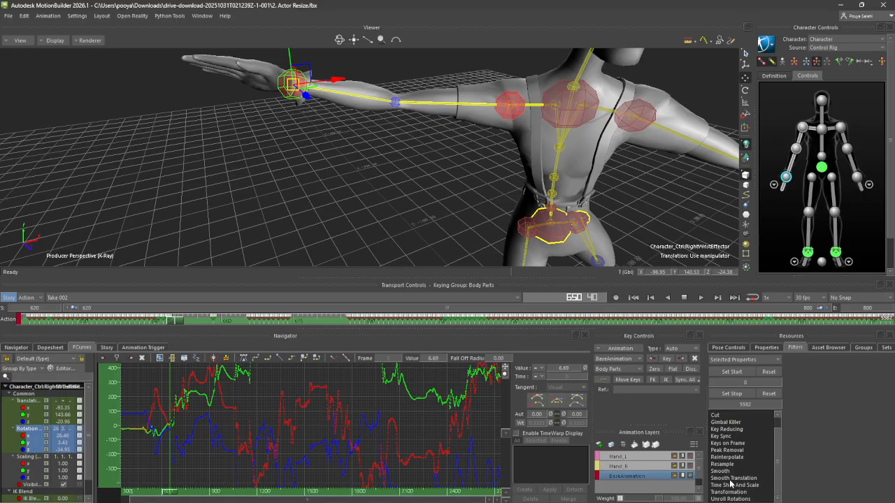
pyautogui.click(725, 499)
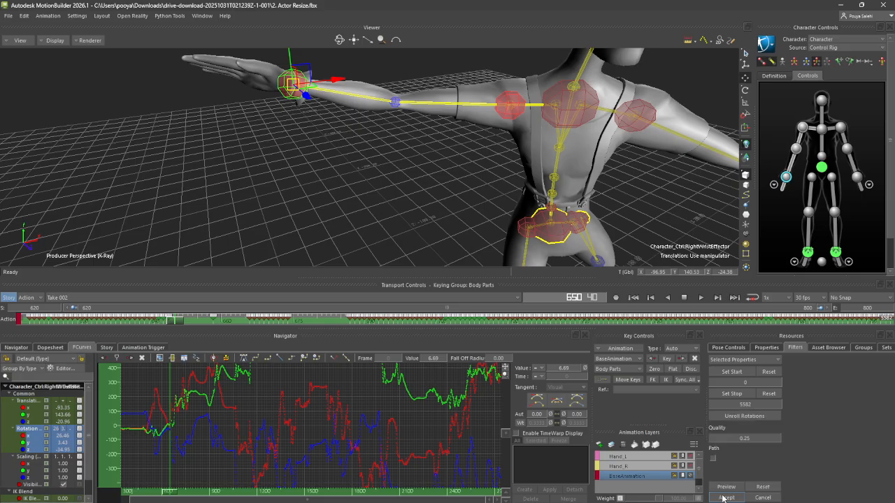
pyautogui.click(713, 459)
pyautogui.click(728, 487)
pyautogui.moveTo(752, 444); pyautogui.dragTo(858, 432)
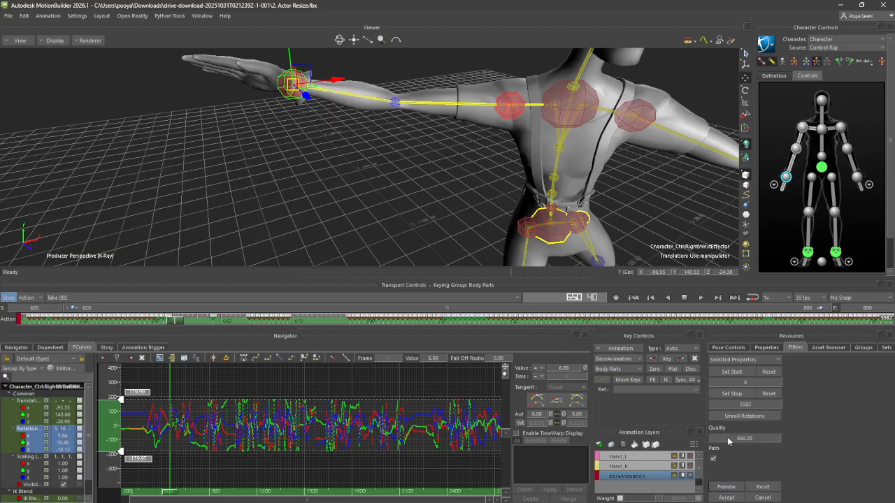
# Adjust the Unroll Rotations quality, preview it again, and accept the filter on the wrist's rotation curves
pyautogui.moveTo(728, 438); pyautogui.dragTo(789, 476)
pyautogui.click(728, 489)
pyautogui.moveTo(733, 440); pyautogui.dragTo(713, 448)
pyautogui.moveTo(630, 458); pyautogui.dragTo(542, 461)
pyautogui.click(727, 497)
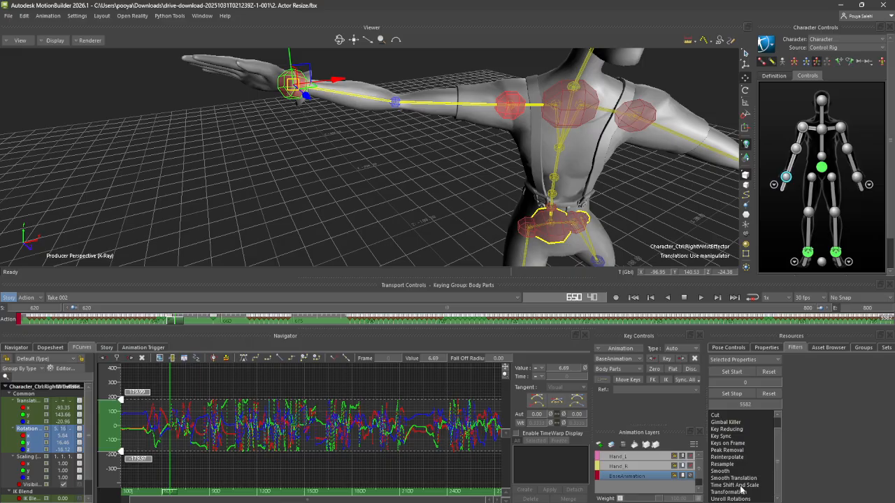
# Scrub the filtered right arm motion from about frame 647 to 655 to check the wrist rotation
pyautogui.click(170, 323)
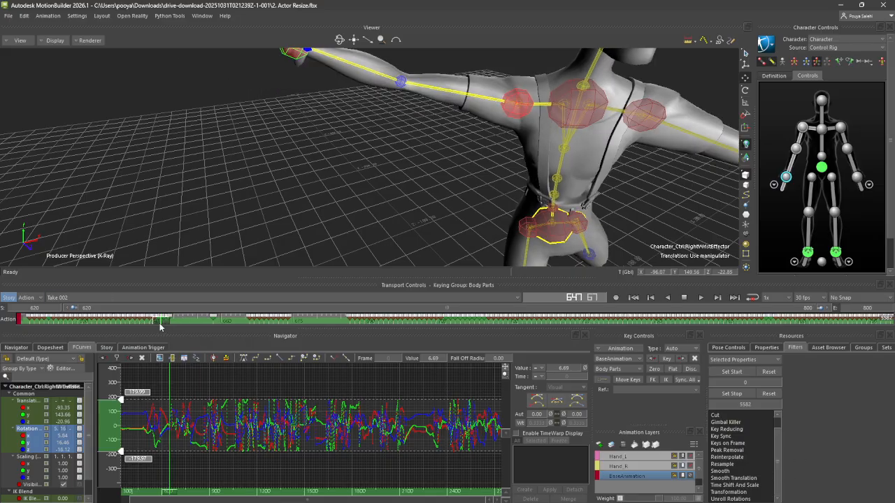
pyautogui.moveTo(171, 323)
pyautogui.mouseDown()
pyautogui.moveTo(182, 321)
pyautogui.moveTo(164, 323)
pyautogui.mouseUp()
pyautogui.keyDown('alt'); pyautogui.moveTo(239, 155); pyautogui.dragTo(277, 193, button='middle'); pyautogui.keyUp('alt')
pyautogui.moveTo(164, 323); pyautogui.dragTo(198, 321)
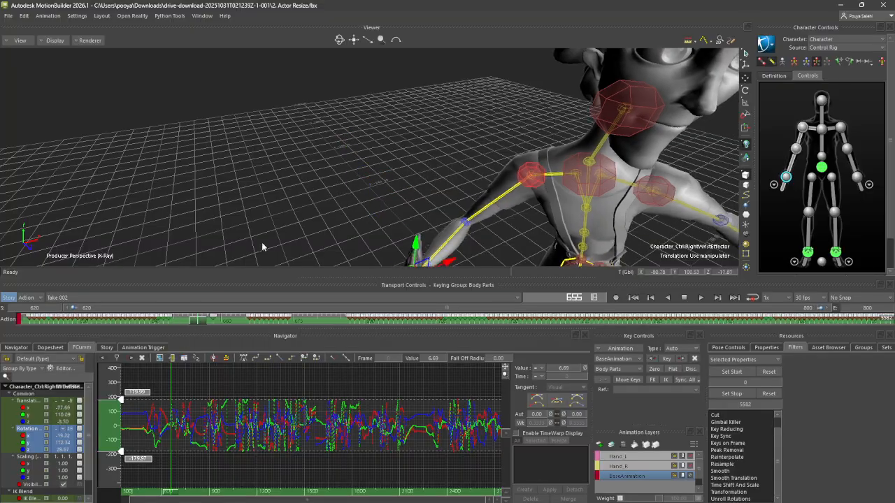
# Examine the right wrist's rotation curves up close between about frames 615 and 690, and scrub the arm motion to about frame 658
pyautogui.keyDown('alt'); pyautogui.moveTo(305, 213); pyautogui.dragTo(250, 175); pyautogui.keyUp('alt')
pyautogui.moveTo(199, 323)
pyautogui.mouseDown()
pyautogui.moveTo(264, 324)
pyautogui.moveTo(184, 323)
pyautogui.mouseUp()
pyautogui.click(248, 384)
pyautogui.keyDown('ctrl'); pyautogui.moveTo(193, 426); pyautogui.dragTo(223, 412); pyautogui.keyUp('ctrl')
pyautogui.keyDown('shift'); pyautogui.moveTo(168, 399); pyautogui.dragTo(322, 392); pyautogui.keyUp('shift')
pyautogui.keyDown('ctrl'); pyautogui.moveTo(321, 392); pyautogui.dragTo(368, 389); pyautogui.keyUp('ctrl')
pyautogui.moveTo(184, 322); pyautogui.dragTo(213, 327)
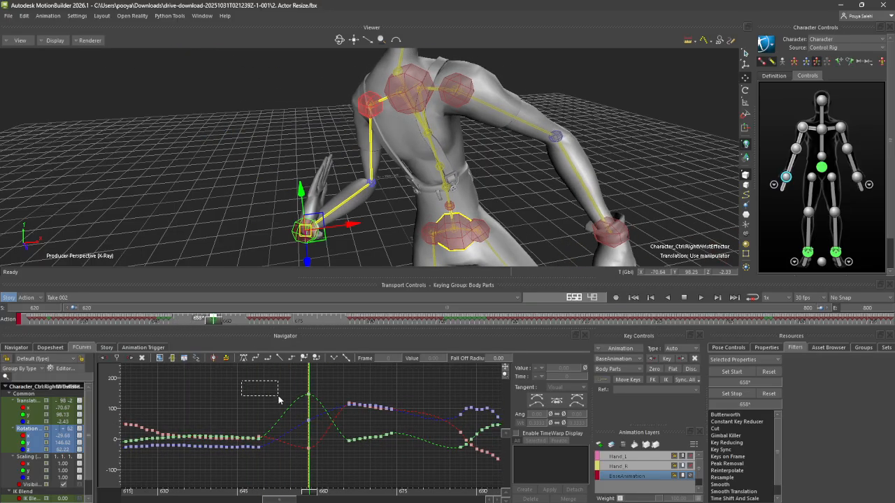
# Try the Unroll Rotations filter at quality 0.25 on the right wrist's rotation keys from frame 613 to 704
pyautogui.moveTo(257, 412); pyautogui.dragTo(334, 438)
pyautogui.keyDown('ctrl'); pyautogui.moveTo(323, 408); pyautogui.dragTo(481, 471); pyautogui.keyUp('ctrl')
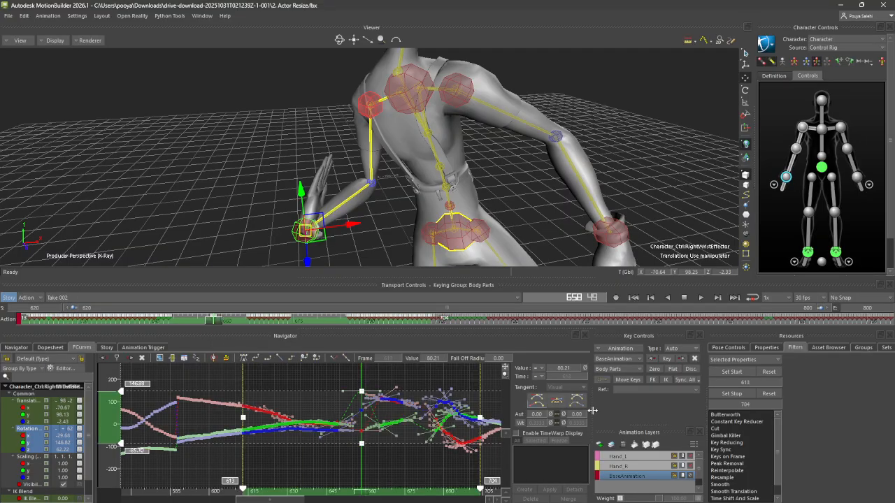
pyautogui.scroll(-1, 722, 473)
pyautogui.click(731, 498)
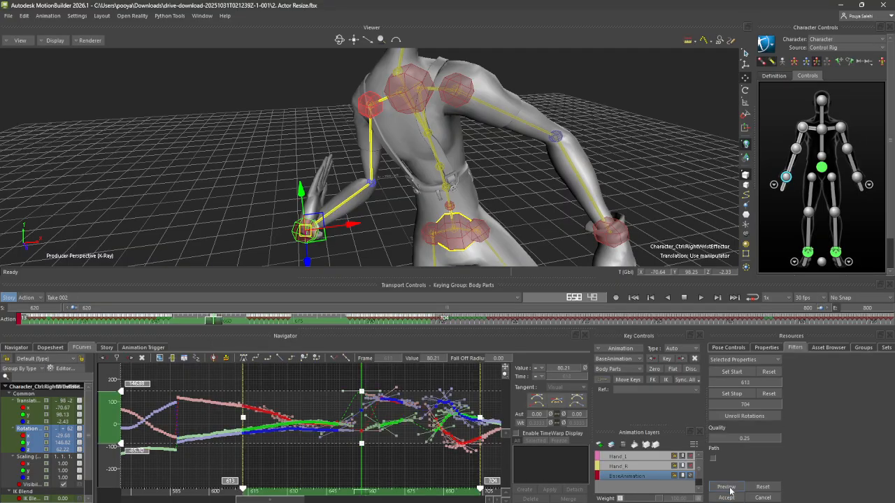
pyautogui.click(726, 498)
# Scrub a few frames to check the unrolled wrist motion and undo the filter
pyautogui.moveTo(213, 322); pyautogui.dragTo(228, 345)
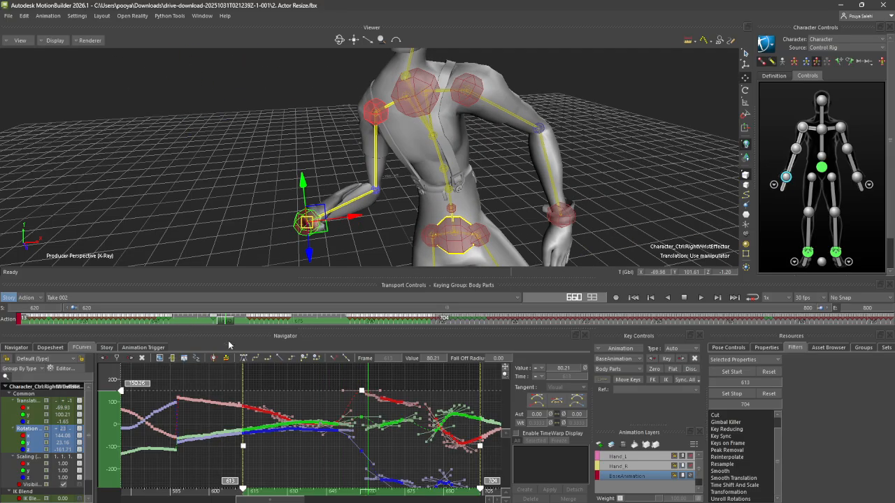
pyautogui.click(300, 382)
pyautogui.hotkey('ctrl', 'z')
pyautogui.hotkey('ctrl', 'z')
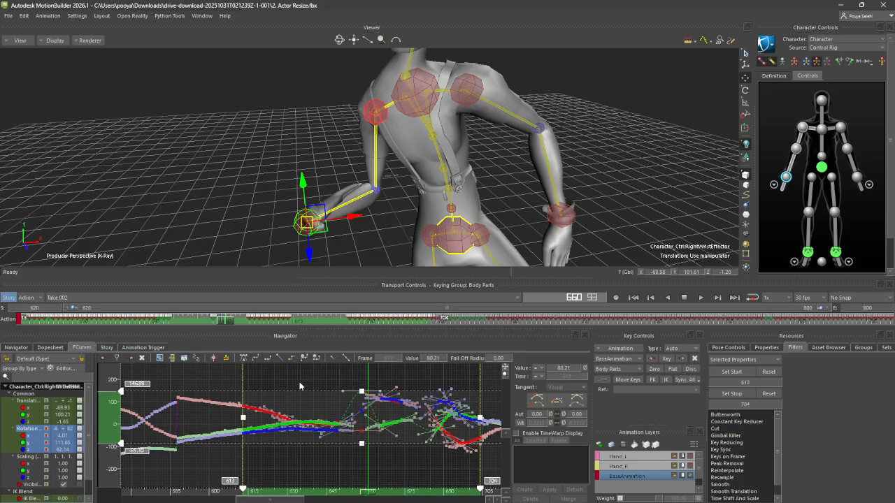
# Run Unroll Rotations with Path enabled on the wrist's rotation keys from frame 641 to 672 and scrub the motion to frame 675
pyautogui.scroll(-1, 761, 478)
pyautogui.click(729, 498)
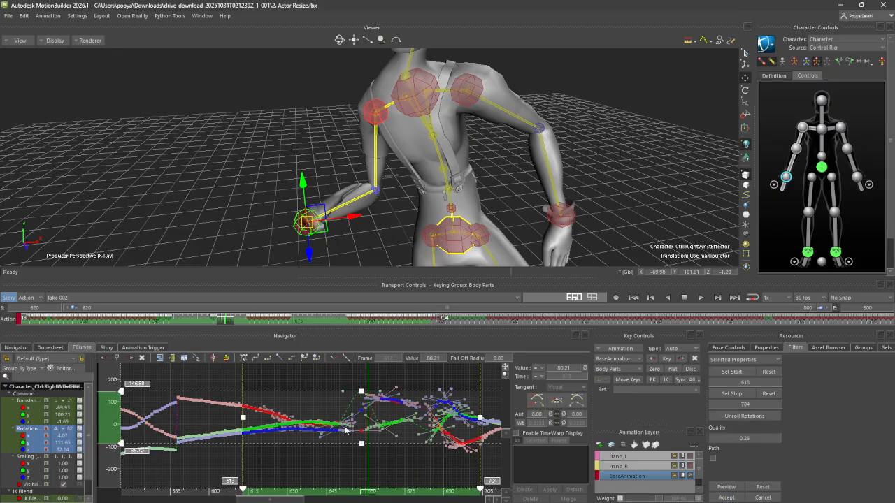
pyautogui.keyDown('ctrl'); pyautogui.moveTo(307, 384); pyautogui.dragTo(469, 469); pyautogui.keyUp('ctrl')
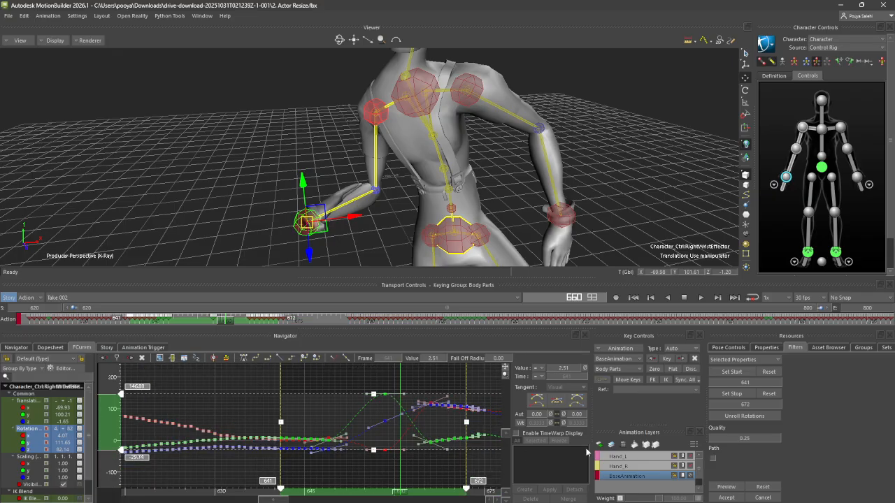
pyautogui.click(712, 459)
pyautogui.moveTo(226, 318); pyautogui.dragTo(311, 379)
# Inspect the right hand's pose from several angles and expand the MimeSkeleton hierarchy from Hips to Spine4 in the scene tree
pyautogui.click(16, 348)
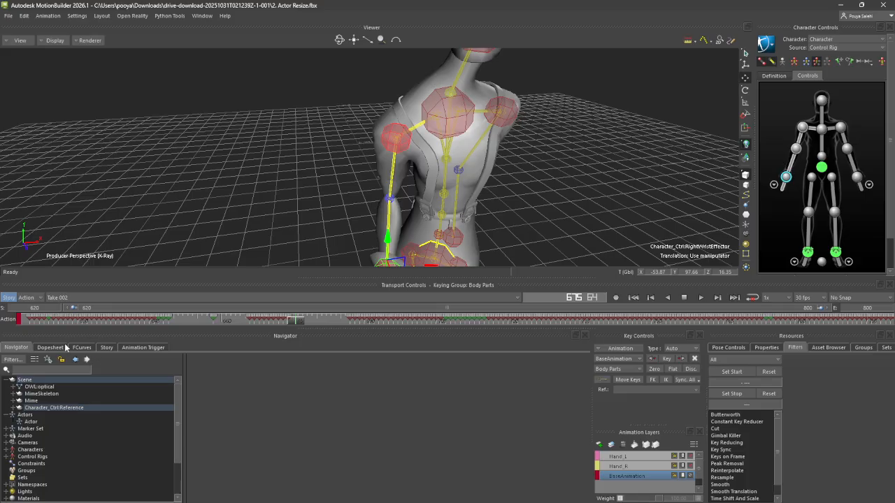
pyautogui.keyDown('ctrl'); pyautogui.keyDown('shift'); pyautogui.moveTo(241, 237); pyautogui.dragTo(203, 222); pyautogui.keyUp('shift'); pyautogui.keyUp('ctrl')
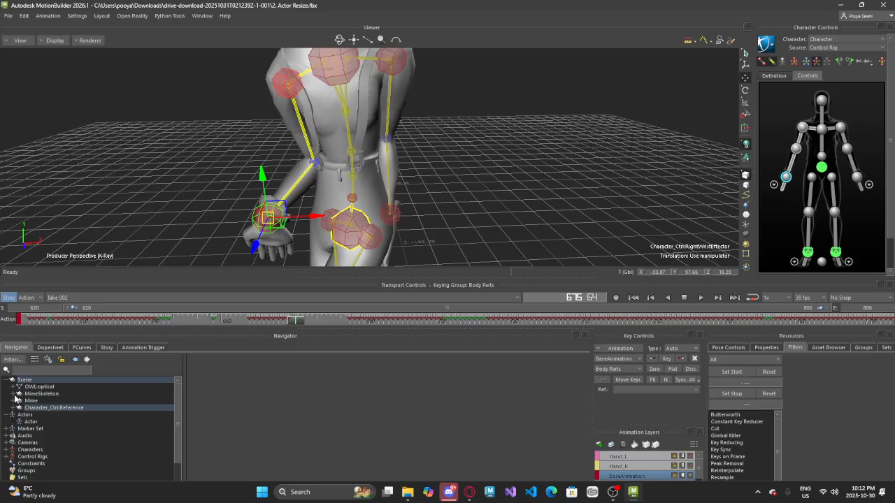
pyautogui.keyDown('alt'); pyautogui.moveTo(317, 242); pyautogui.dragTo(433, 149); pyautogui.keyUp('alt')
pyautogui.keyDown('alt'); pyautogui.moveTo(211, 123); pyautogui.dragTo(314, 206); pyautogui.keyUp('alt')
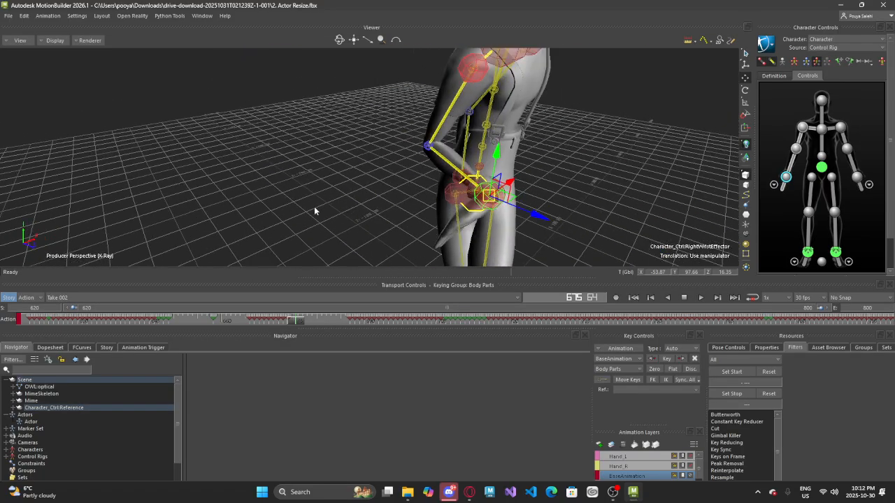
pyautogui.click(13, 394)
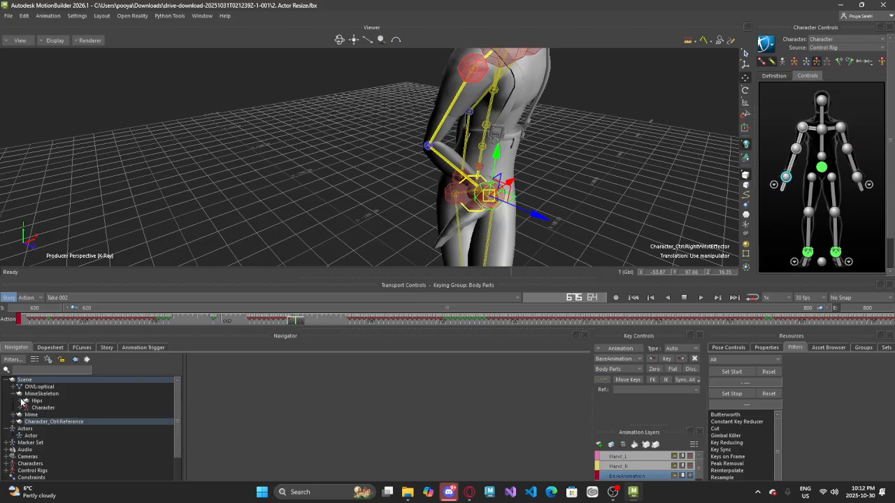
pyautogui.click(21, 402)
pyautogui.click(27, 422)
pyautogui.click(33, 429)
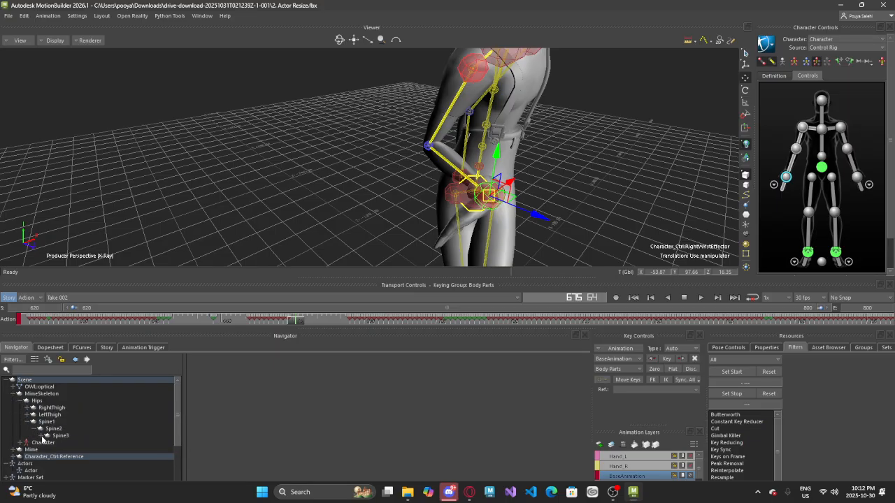
pyautogui.click(41, 435)
pyautogui.click(48, 442)
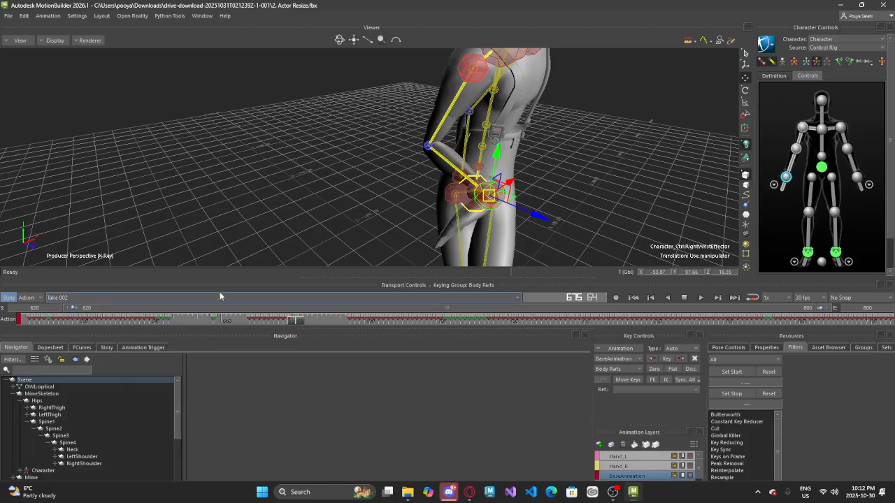
# Expand the RightShoulder chain down to the hand and select the RightHand bone
pyautogui.click(62, 464)
pyautogui.click(64, 464)
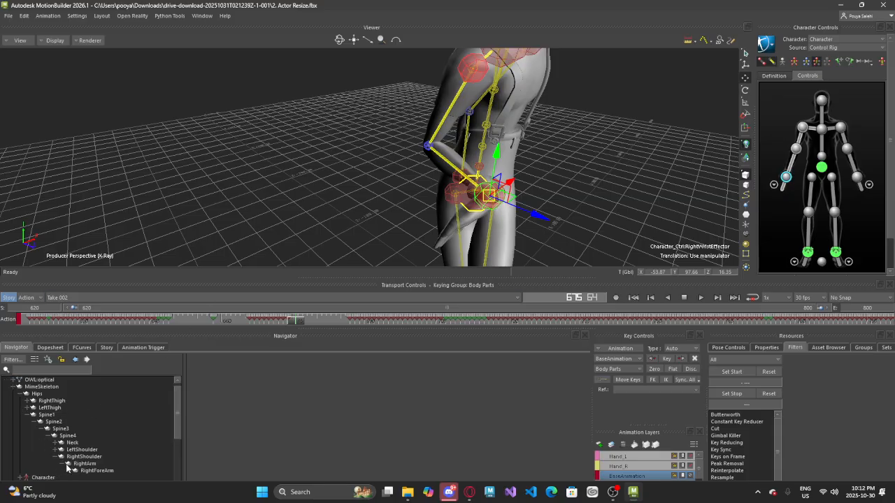
pyautogui.click(75, 450)
pyautogui.click(81, 457)
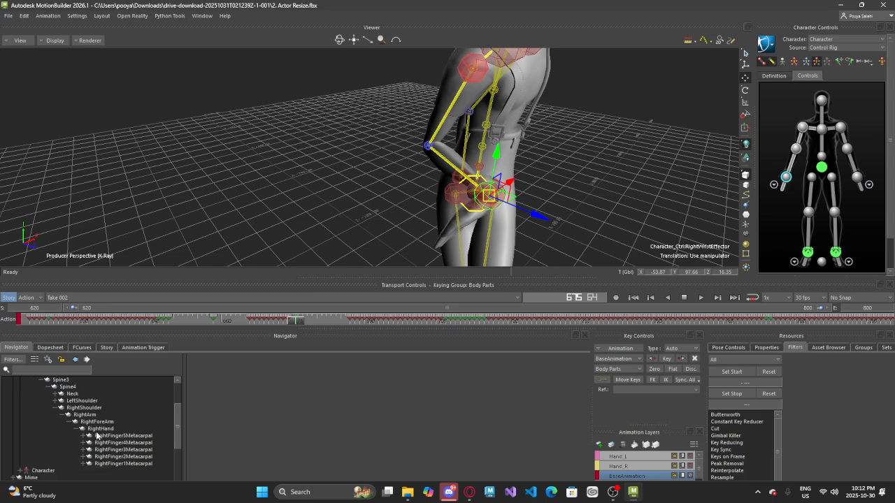
pyautogui.click(99, 429)
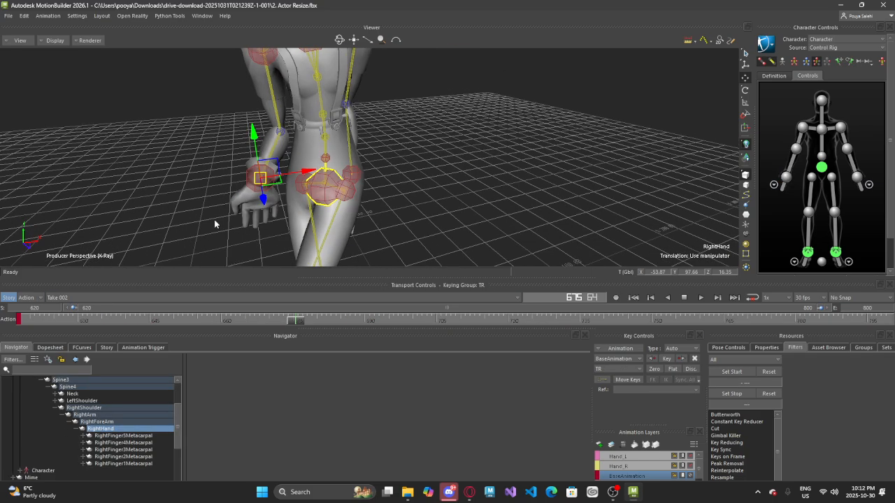
# Scrub back to about frame 667 with the RightHand bone selected and display its rotation curves
pyautogui.click(107, 423)
pyautogui.click(107, 428)
pyautogui.moveTo(293, 321); pyautogui.dragTo(260, 320)
pyautogui.click(82, 348)
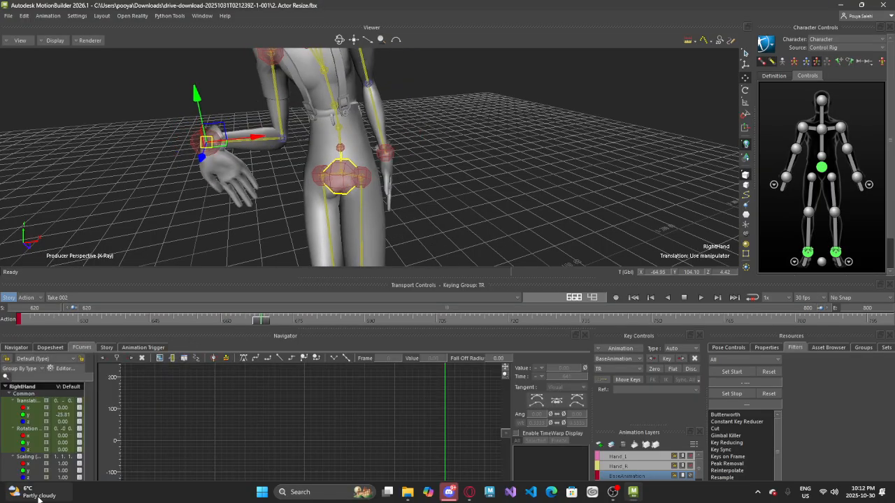
pyautogui.click(28, 429)
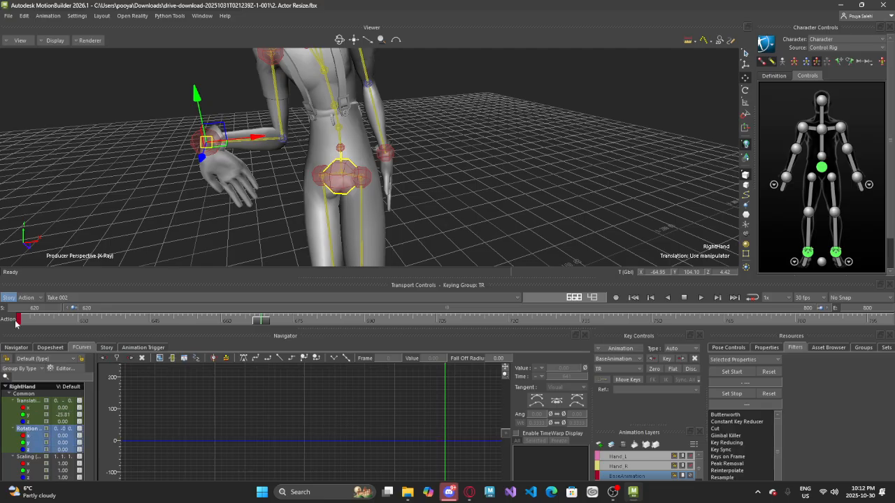
# Select the RightForeArm bone and display its translation curves
pyautogui.click(16, 348)
pyautogui.click(104, 422)
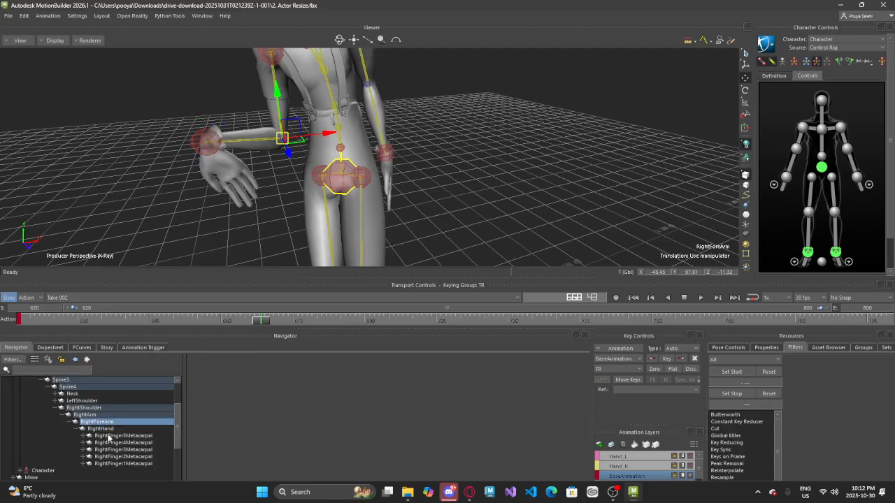
pyautogui.click(56, 348)
pyautogui.click(80, 348)
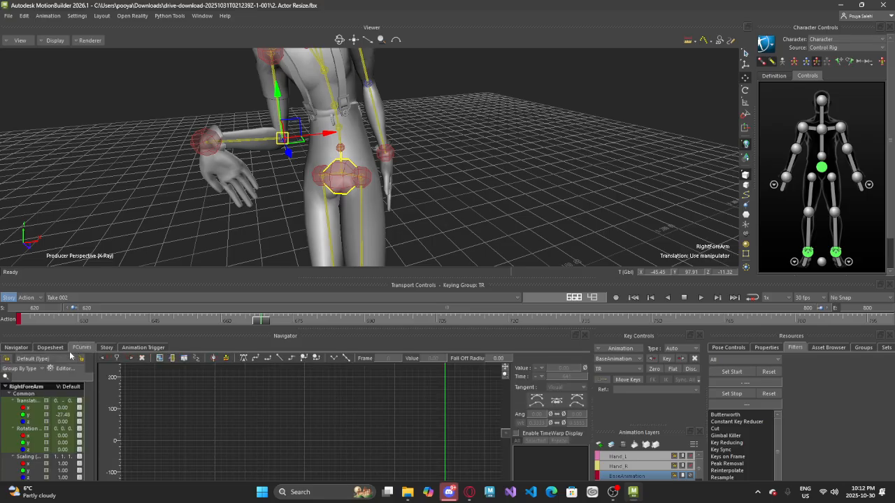
pyautogui.click(32, 401)
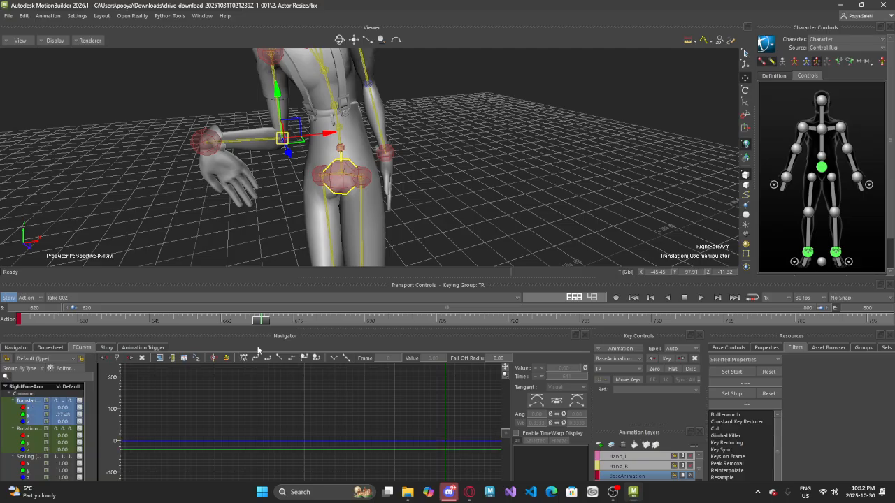
# Collapse the Spine1 branch, expand Character_Ctrl:Reference in the scene tree, and select the right wrist effector
pyautogui.click(16, 348)
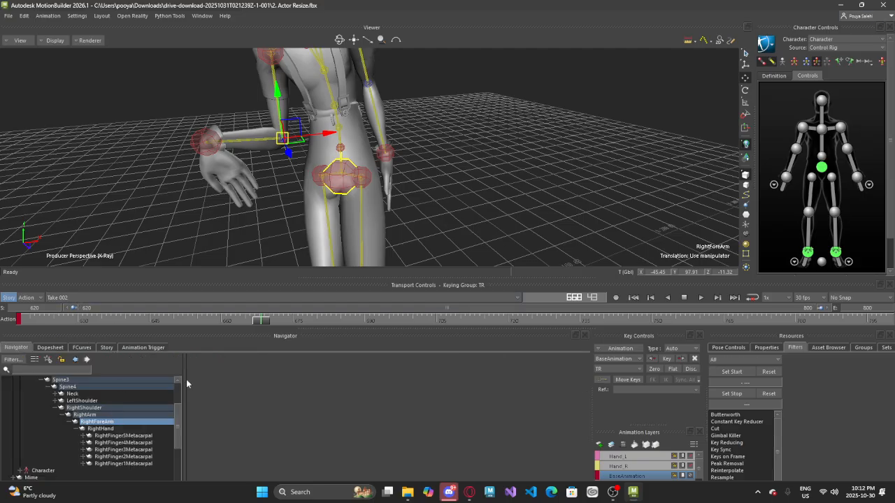
pyautogui.scroll(2, 70, 414)
pyautogui.click(29, 395)
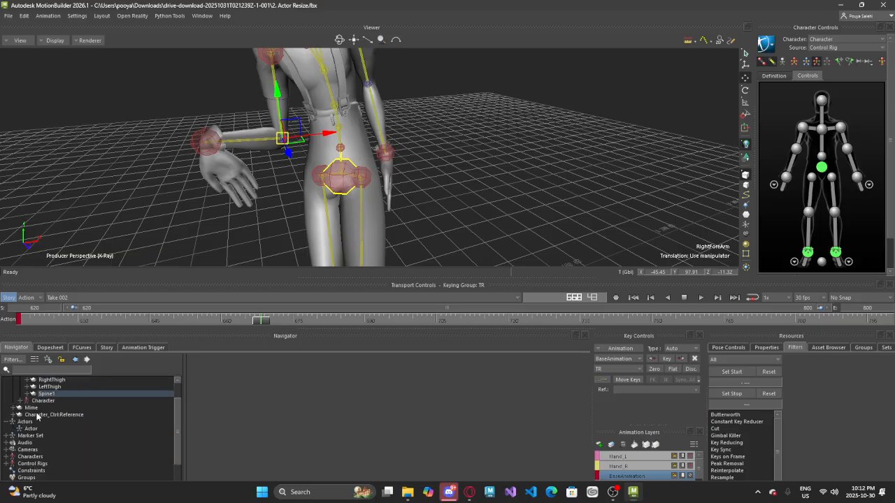
pyautogui.click(18, 416)
pyautogui.scroll(-4, 70, 426)
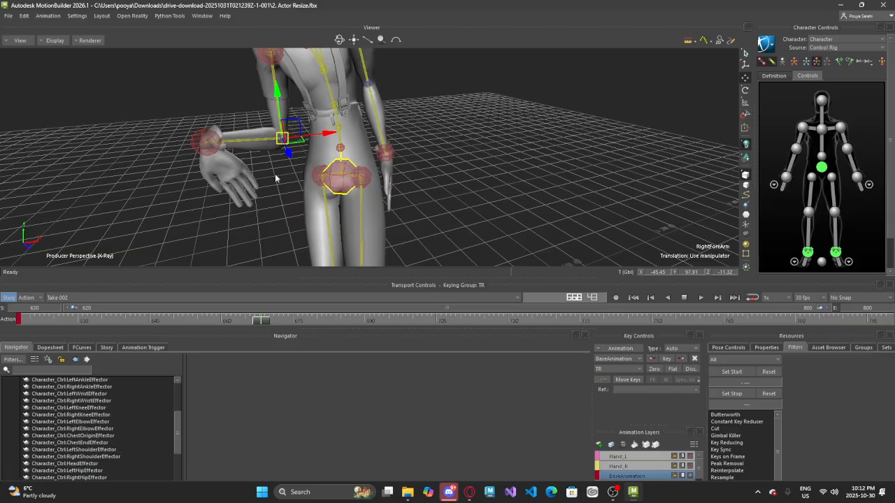
pyautogui.click(209, 145)
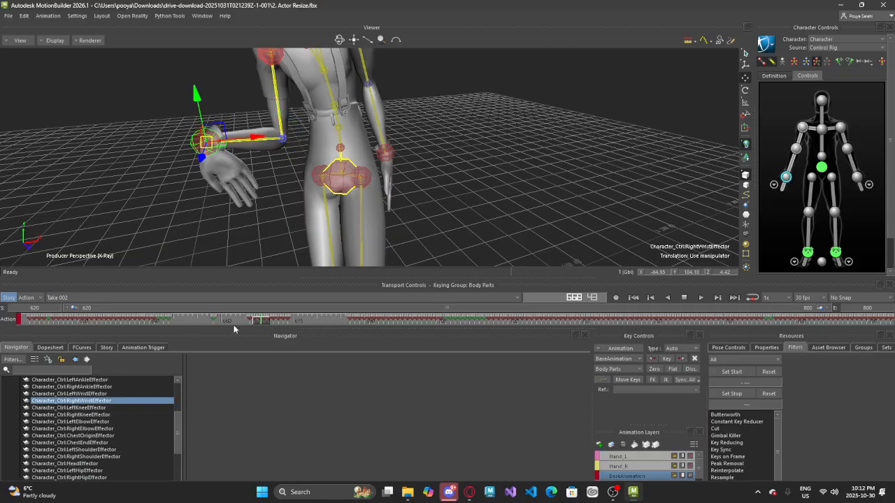
# Look through the Hand_R, Hand_L and BaseAnimation layers and scrub the right wrist motion to about frame 664
pyautogui.moveTo(260, 320)
pyautogui.mouseDown()
pyautogui.moveTo(142, 320)
pyautogui.moveTo(222, 320)
pyautogui.moveTo(226, 330)
pyautogui.moveTo(195, 319)
pyautogui.moveTo(270, 319)
pyautogui.moveTo(251, 320)
pyautogui.mouseUp()
pyautogui.click(617, 466)
pyautogui.click(617, 458)
pyautogui.click(619, 479)
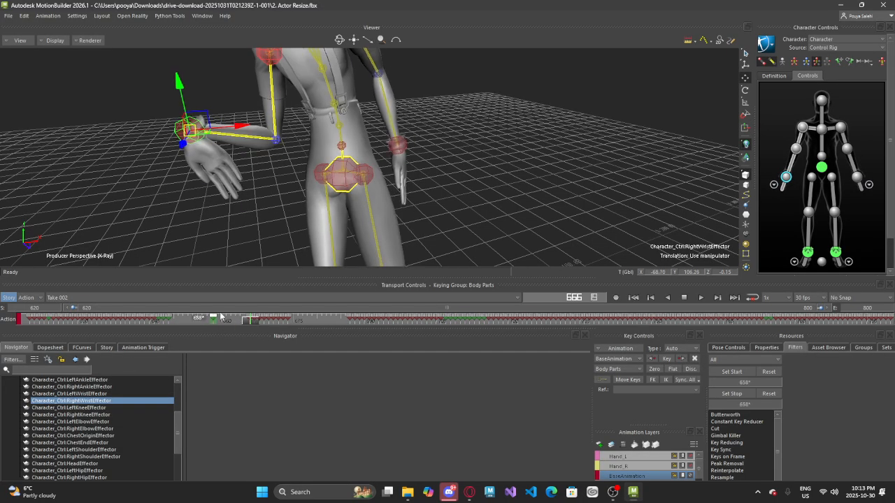
pyautogui.moveTo(215, 321)
pyautogui.mouseDown()
pyautogui.moveTo(252, 321)
pyautogui.moveTo(233, 321)
pyautogui.mouseUp()
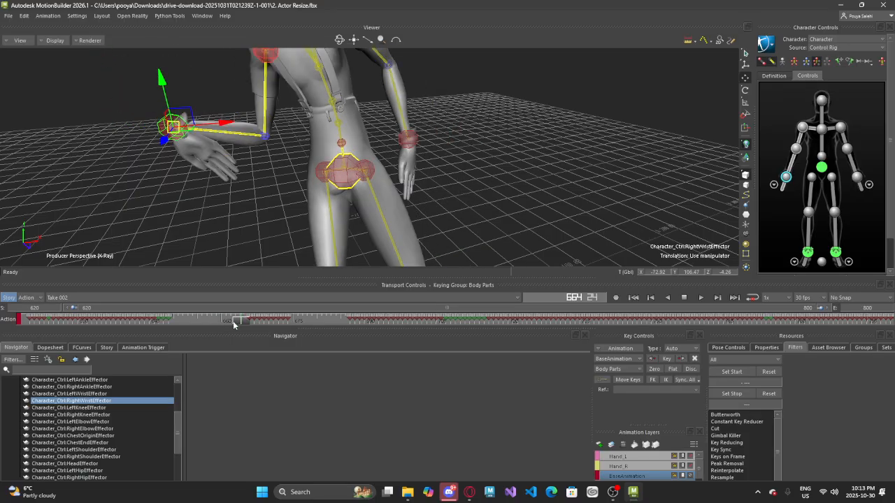
# Show the right wrist's rotation curves and select their keys from frame 628 to 717
pyautogui.click(82, 347)
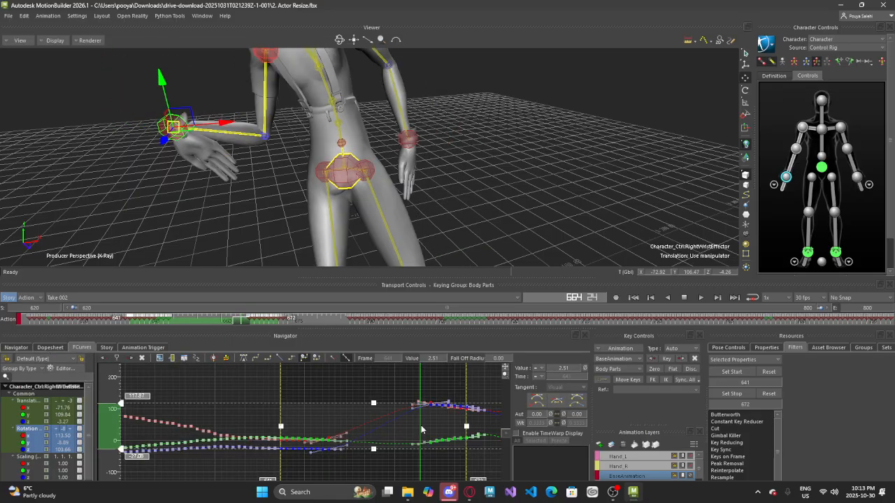
pyautogui.moveTo(245, 322)
pyautogui.mouseDown()
pyautogui.moveTo(213, 321)
pyautogui.moveTo(256, 321)
pyautogui.mouseUp()
pyautogui.keyDown('ctrl'); pyautogui.moveTo(440, 390); pyautogui.dragTo(315, 372); pyautogui.keyUp('ctrl')
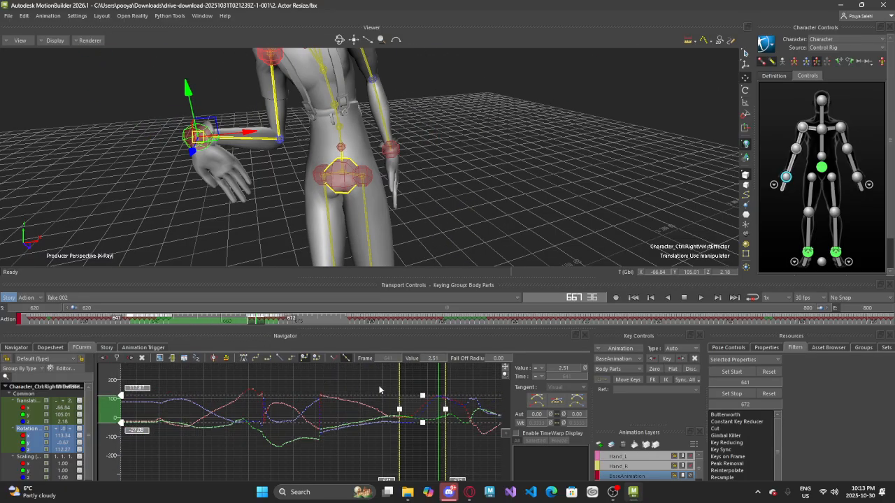
pyautogui.keyDown('shift'); pyautogui.moveTo(380, 388); pyautogui.dragTo(299, 396); pyautogui.keyUp('shift')
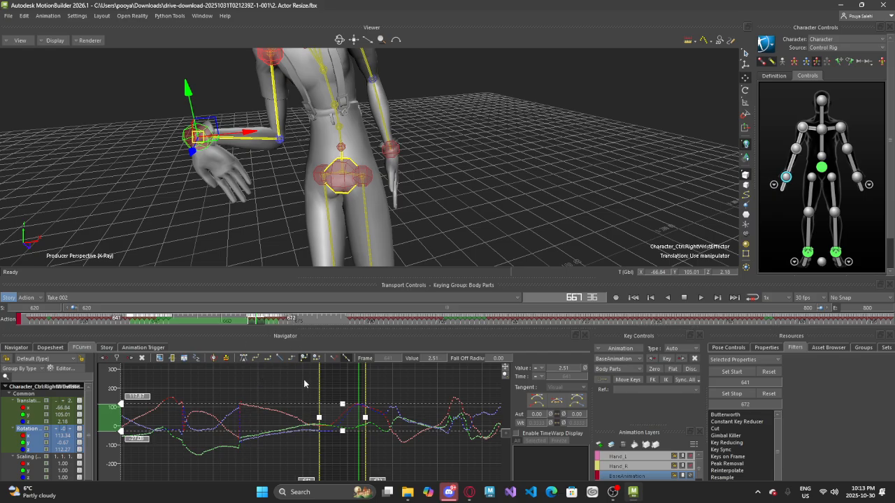
pyautogui.moveTo(300, 379); pyautogui.dragTo(435, 454)
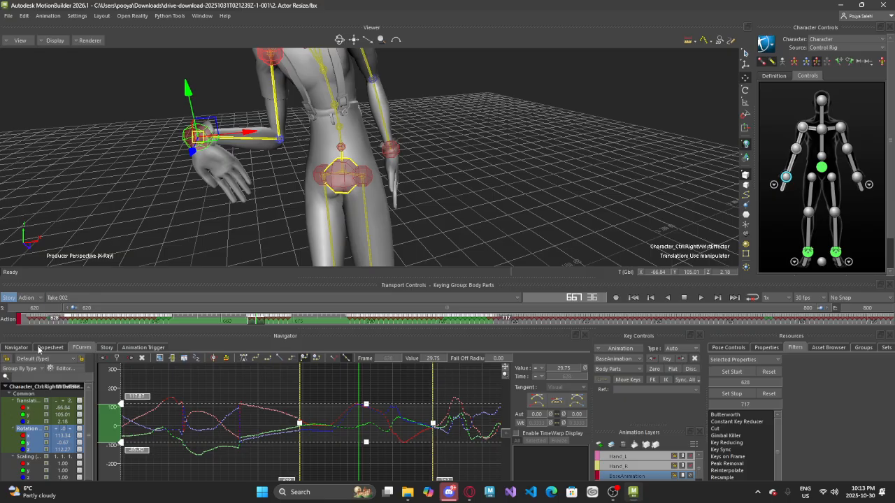
# Preview the Unroll Rotations filter on the right wrist keys from frame 628 to 717 and raise its Quality to 693.25
pyautogui.scroll(-1, 736, 475)
pyautogui.press('super')
pyautogui.press('super')
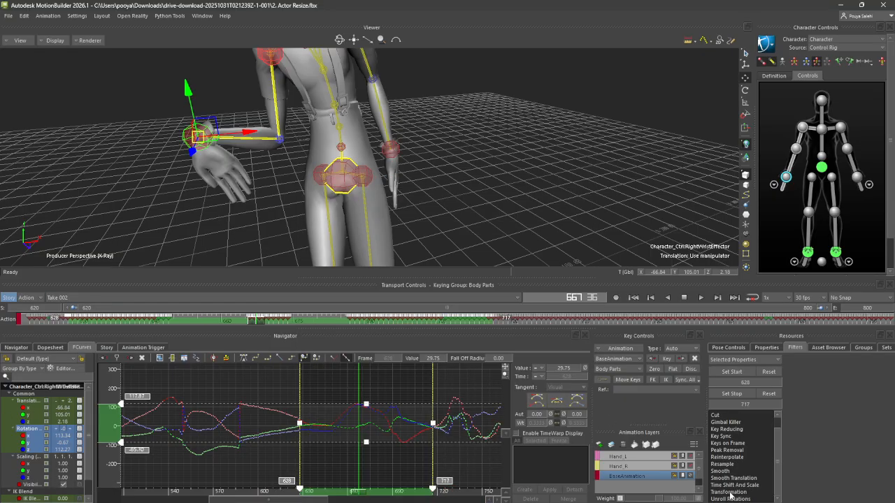
pyautogui.click(735, 498)
pyautogui.click(729, 491)
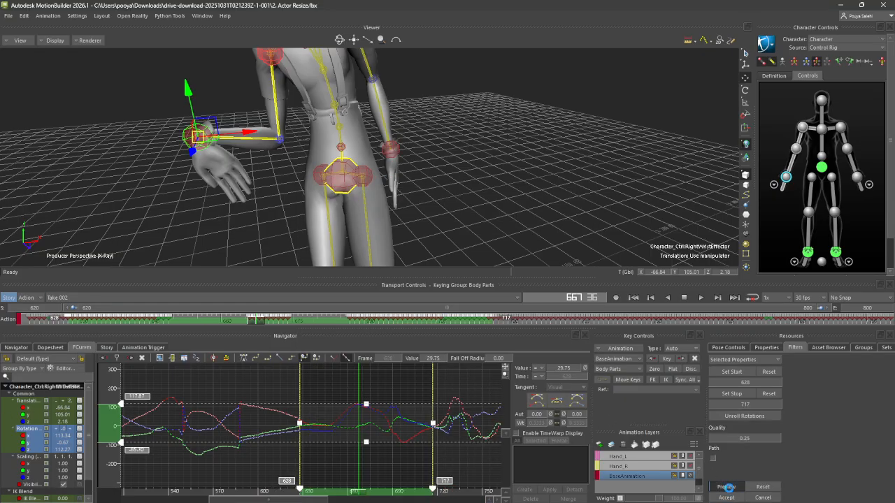
pyautogui.moveTo(720, 440); pyautogui.dragTo(656, 445)
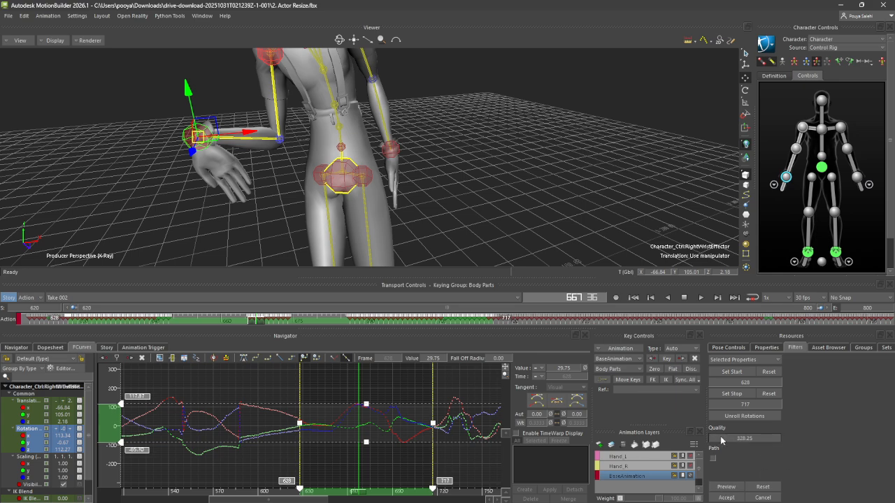
pyautogui.click(378, 383)
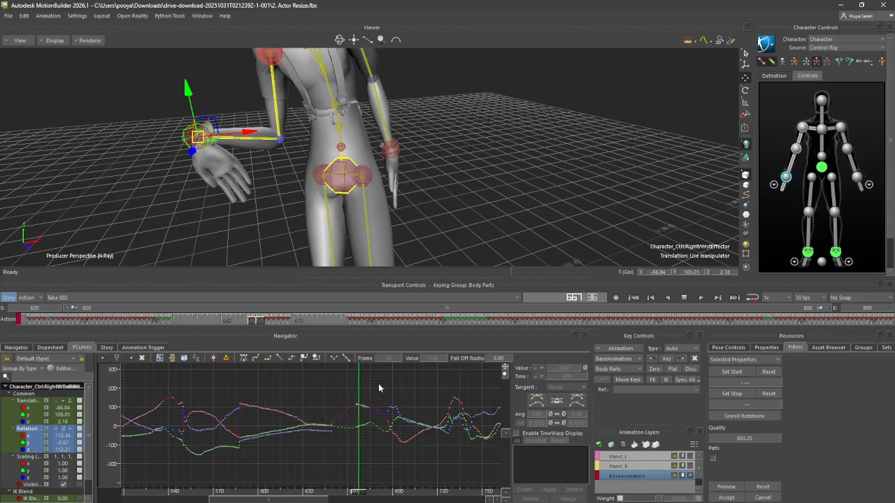
# Try previewing the unroll on the right wrist's rotation keys with Path enabled, and scrub to about frame 661
pyautogui.moveTo(259, 321); pyautogui.dragTo(208, 351)
pyautogui.keyDown('ctrl'); pyautogui.moveTo(368, 406); pyautogui.dragTo(362, 446); pyautogui.keyUp('ctrl')
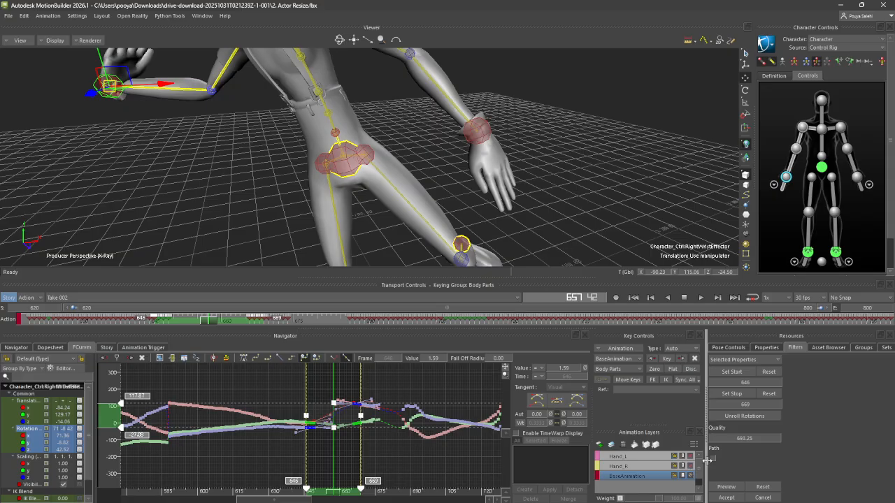
pyautogui.click(727, 485)
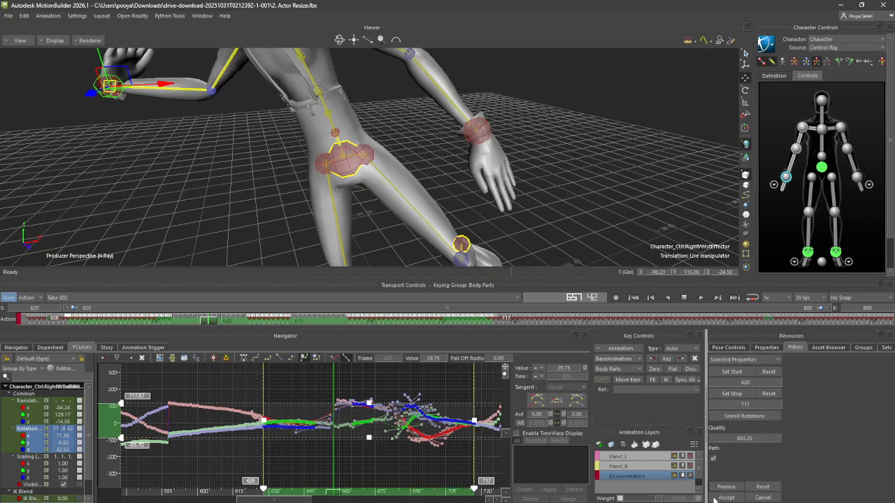
pyautogui.click(745, 416)
pyautogui.moveTo(192, 323); pyautogui.dragTo(226, 348)
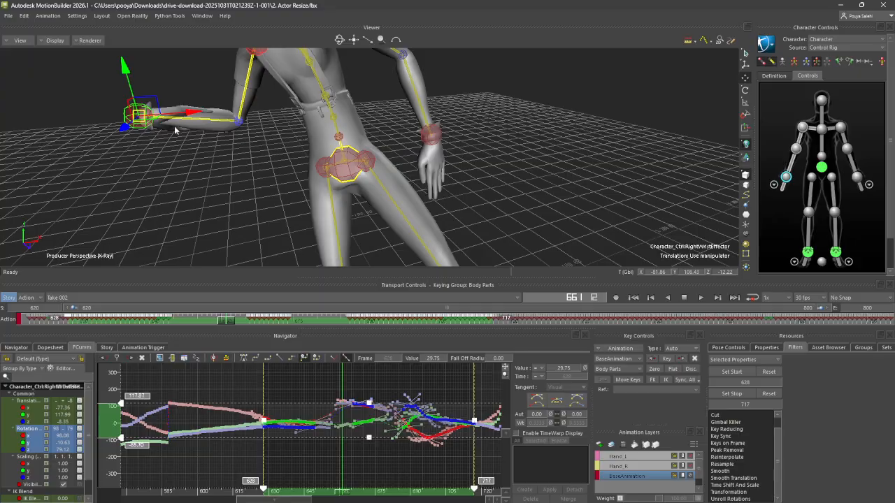
# Select the right wrist's rotation keys from frame 649 to 666 around the flip
pyautogui.keyDown('ctrl'); pyautogui.moveTo(302, 452); pyautogui.dragTo(406, 453); pyautogui.keyUp('ctrl')
pyautogui.click(349, 455)
pyautogui.moveTo(221, 320)
pyautogui.mouseDown()
pyautogui.moveTo(196, 320)
pyautogui.moveTo(224, 321)
pyautogui.mouseUp()
pyautogui.moveTo(324, 372); pyautogui.dragTo(400, 458)
# Apply the Unroll Rotations filter to the selected wrist keys with an adjusted Quality and Path enabled
pyautogui.click(730, 499)
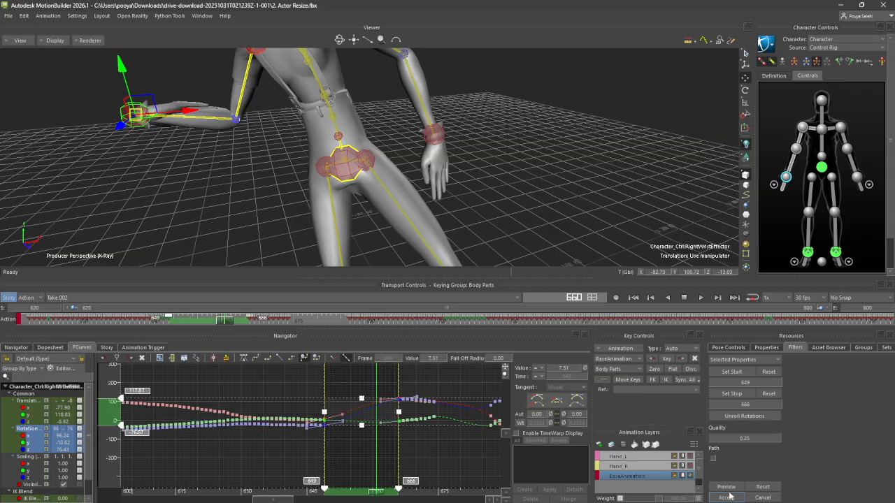
pyautogui.moveTo(739, 440); pyautogui.dragTo(780, 477)
pyautogui.click(713, 458)
pyautogui.click(728, 489)
pyautogui.moveTo(731, 439); pyautogui.dragTo(774, 437)
pyautogui.click(726, 498)
# Select all of the right wrist's rotation keys across the whole take, unroll them, and scrub to about frame 657
pyautogui.press('a')
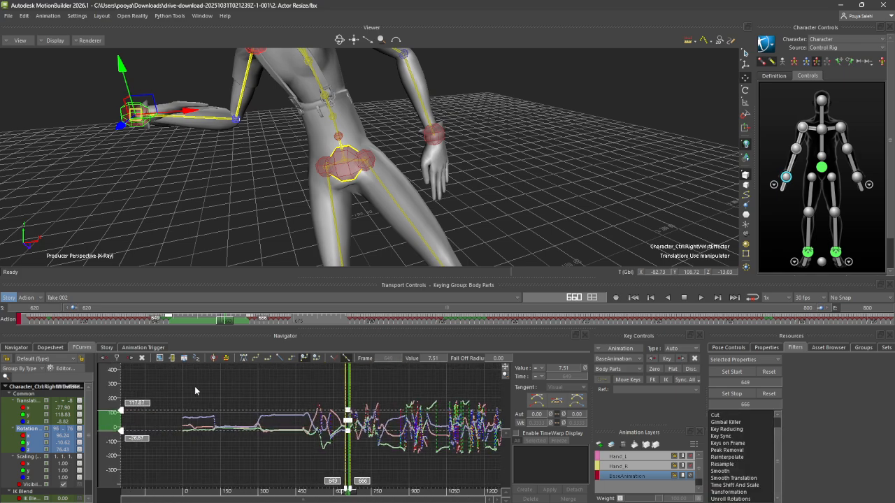
pyautogui.scroll(-4, 184, 386)
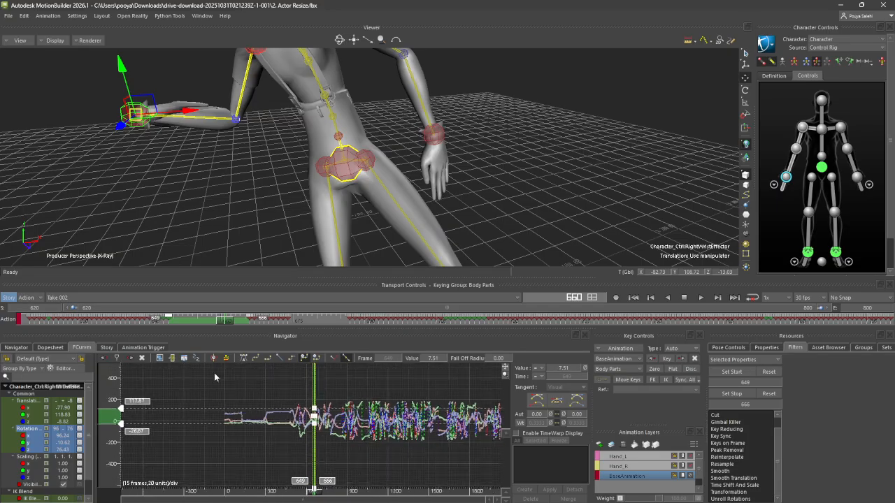
pyautogui.scroll(-2, 215, 377)
pyautogui.moveTo(228, 375); pyautogui.dragTo(535, 473)
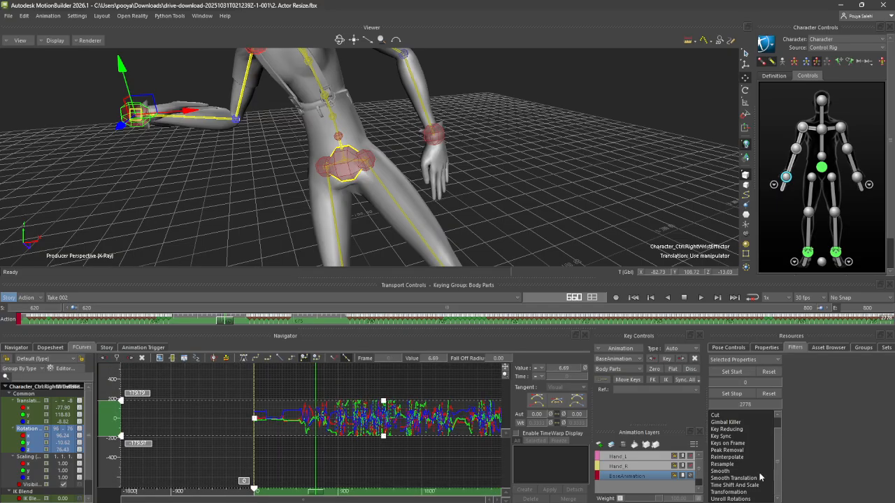
pyautogui.click(730, 500)
pyautogui.click(727, 486)
pyautogui.click(727, 498)
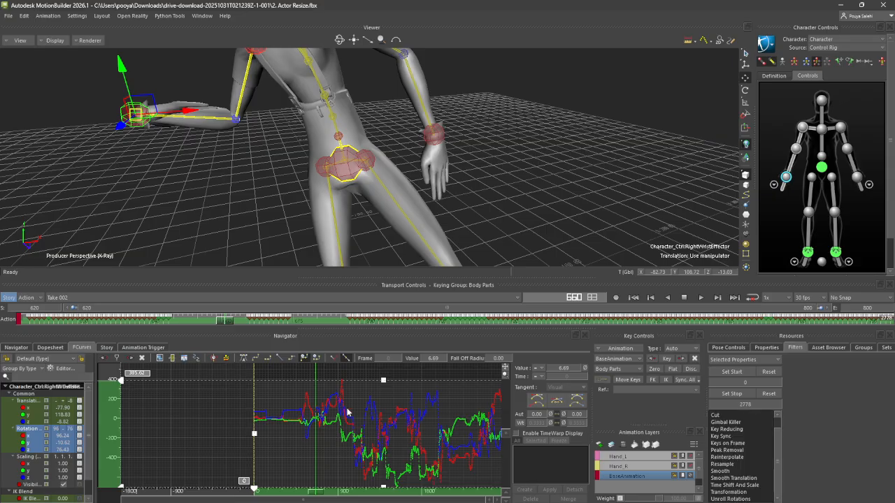
pyautogui.moveTo(223, 319)
pyautogui.mouseDown()
pyautogui.moveTo(172, 323)
pyautogui.moveTo(238, 334)
pyautogui.moveTo(208, 322)
pyautogui.mouseUp()
pyautogui.hotkey('ctrl', 'z')
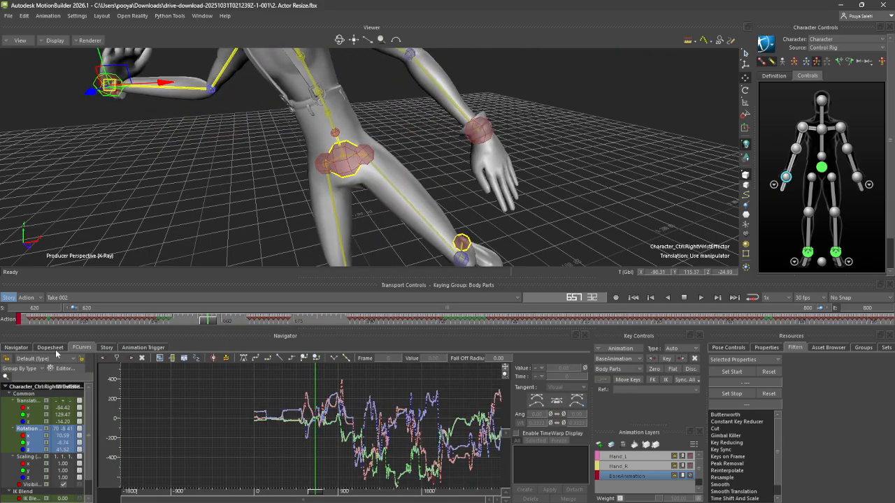
# Expand the MimeSkeleton spine chain in the scene tree from Spine1 through Spine4
pyautogui.click(18, 348)
pyautogui.scroll(4, 15, 409)
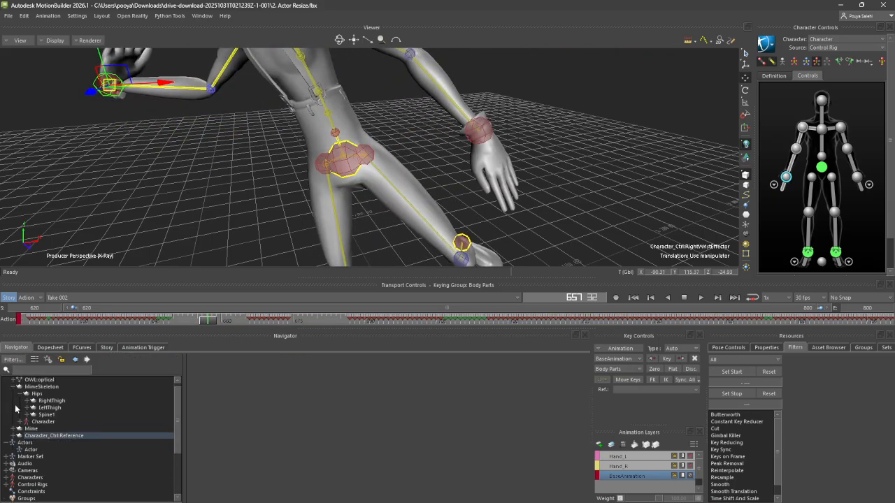
pyautogui.scroll(1, 31, 430)
pyautogui.click(42, 422)
pyautogui.click(18, 429)
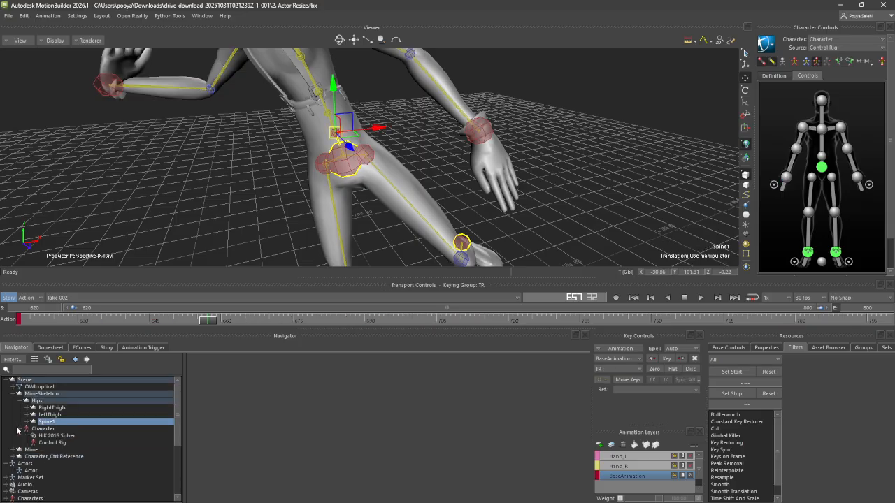
pyautogui.click(20, 428)
pyautogui.click(32, 422)
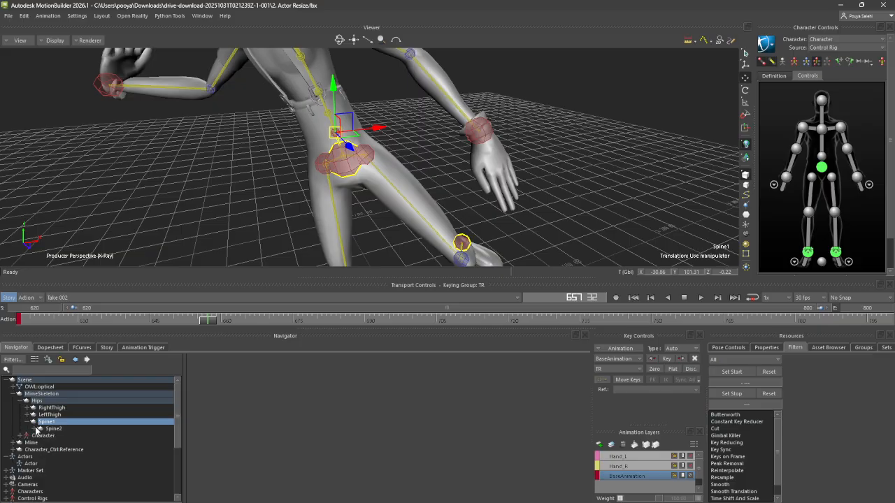
pyautogui.click(40, 428)
pyautogui.click(47, 436)
pyautogui.click(54, 443)
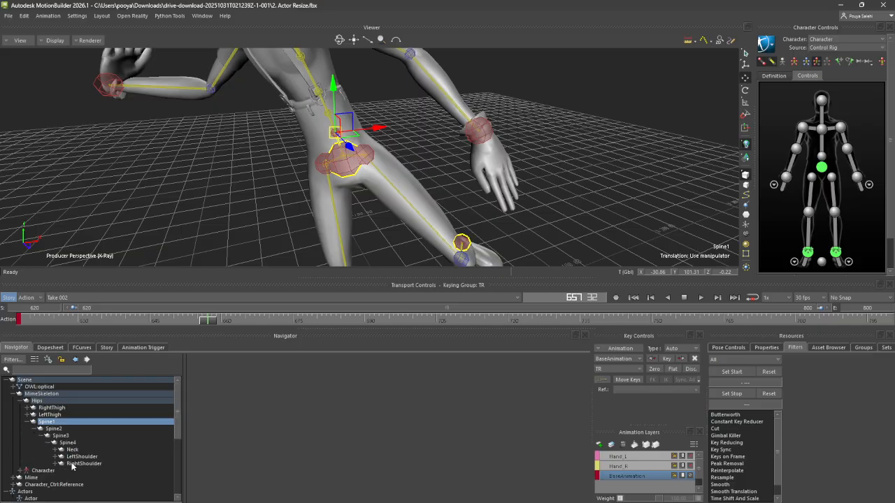
# Select the RightHand bone under RightShoulder and display its X translation and rotation curves
pyautogui.click(73, 464)
pyautogui.click(55, 464)
pyautogui.click(62, 471)
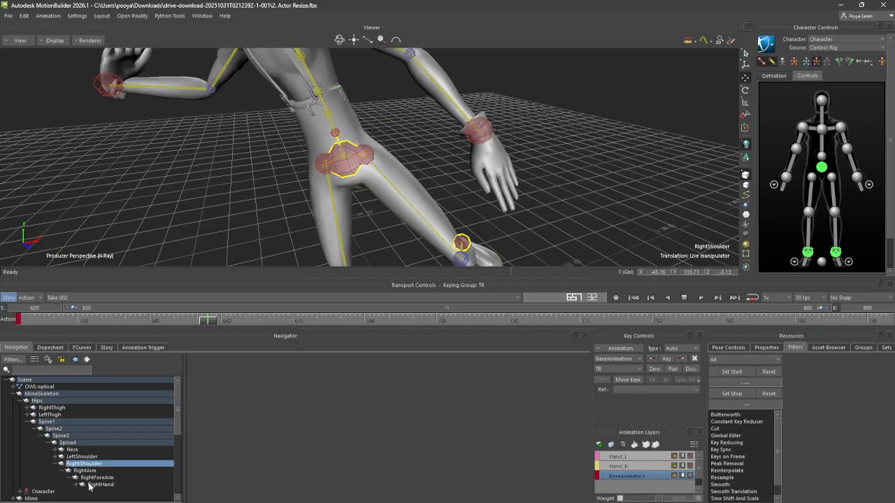
pyautogui.click(90, 486)
pyautogui.press('f')
pyautogui.click(82, 347)
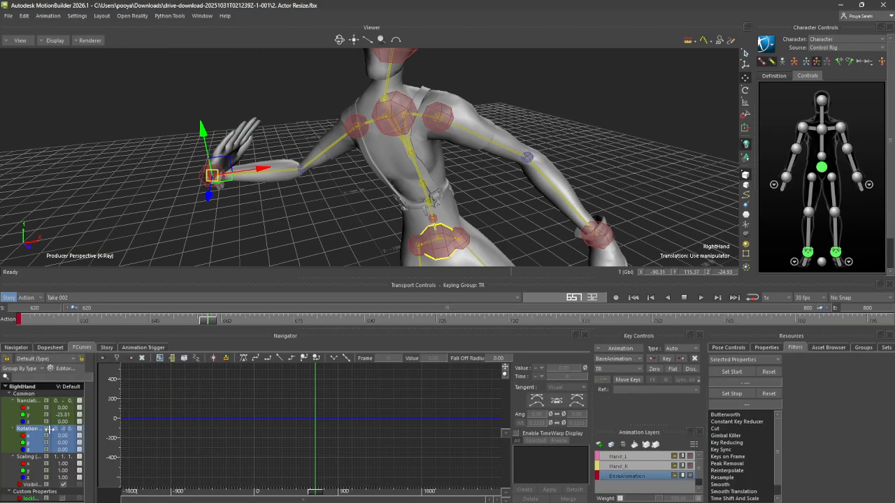
pyautogui.click(29, 409)
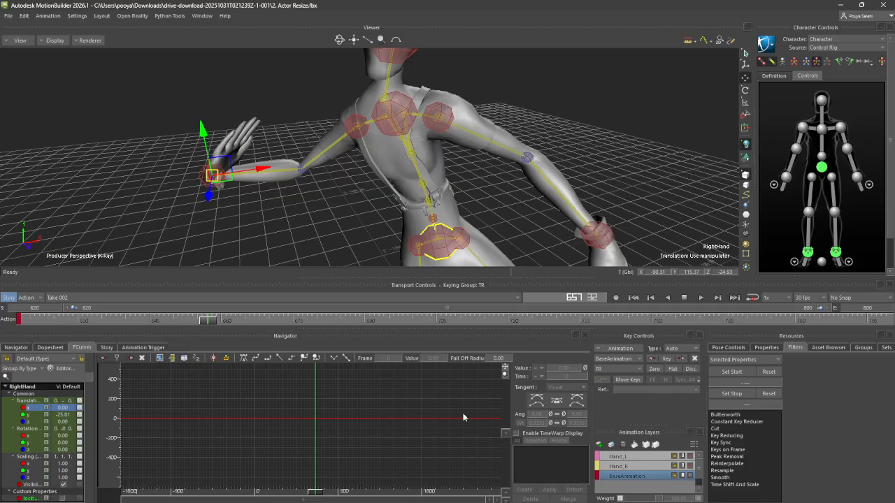
pyautogui.click(29, 430)
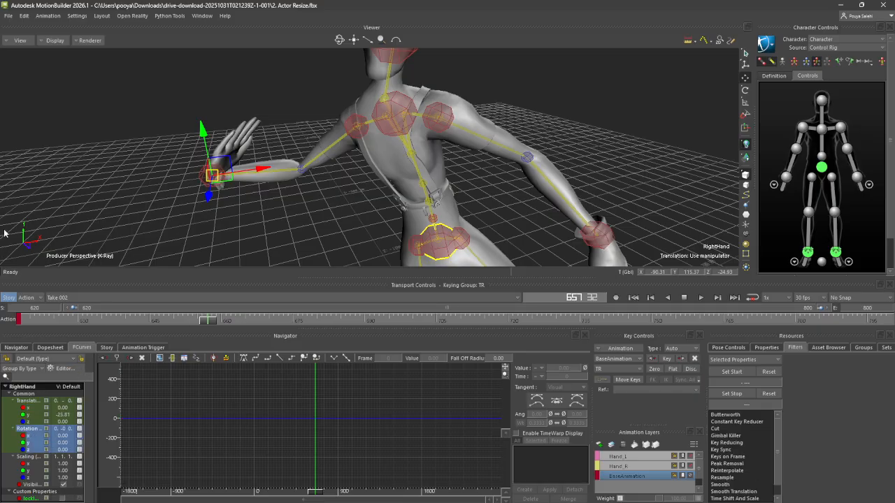
# Select the right elbow effector and display its rotation curves
pyautogui.keyDown('alt'); pyautogui.moveTo(190, 199); pyautogui.dragTo(214, 212); pyautogui.keyUp('alt')
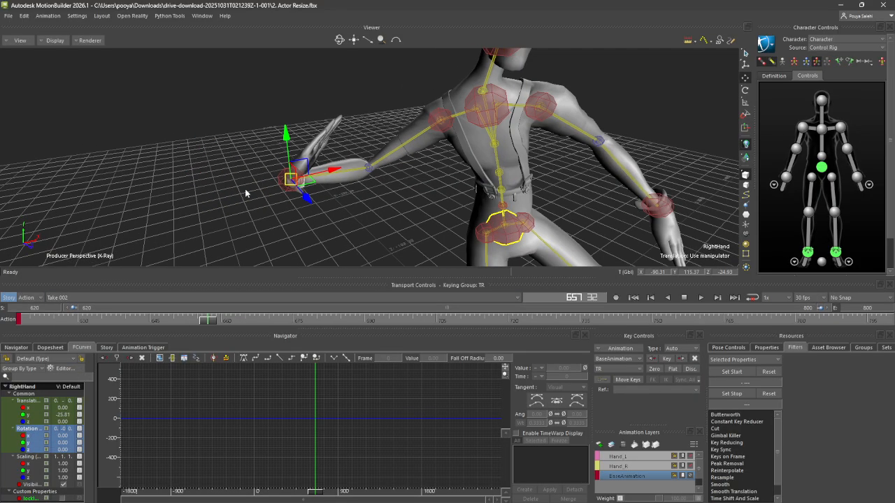
pyautogui.keyDown('alt'); pyautogui.moveTo(245, 189); pyautogui.dragTo(297, 193, button='right'); pyautogui.keyUp('alt')
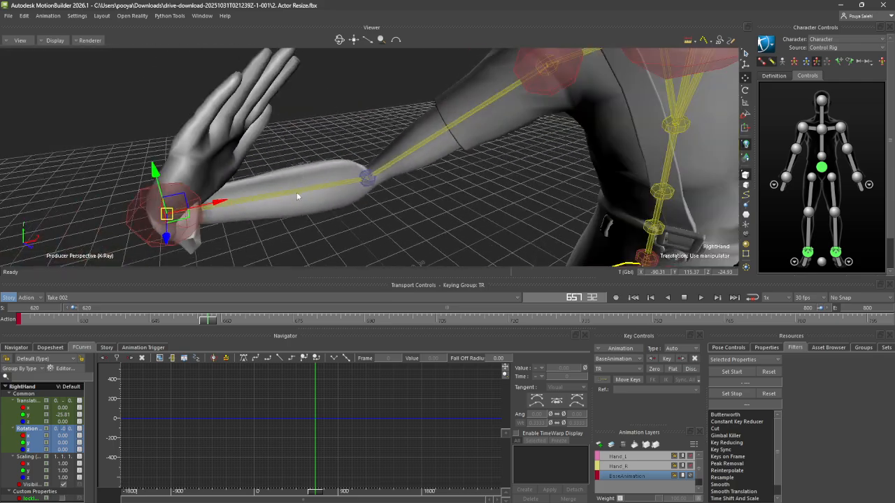
pyautogui.click(368, 180)
pyautogui.click(36, 430)
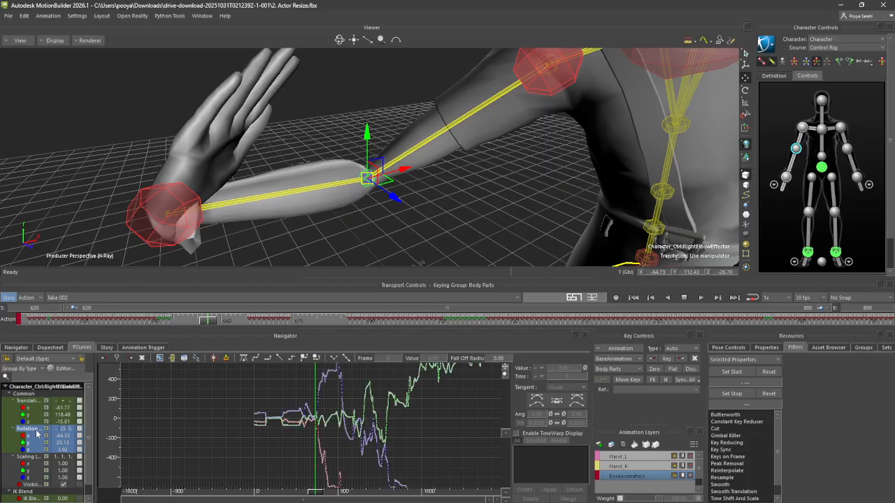
pyautogui.click(16, 348)
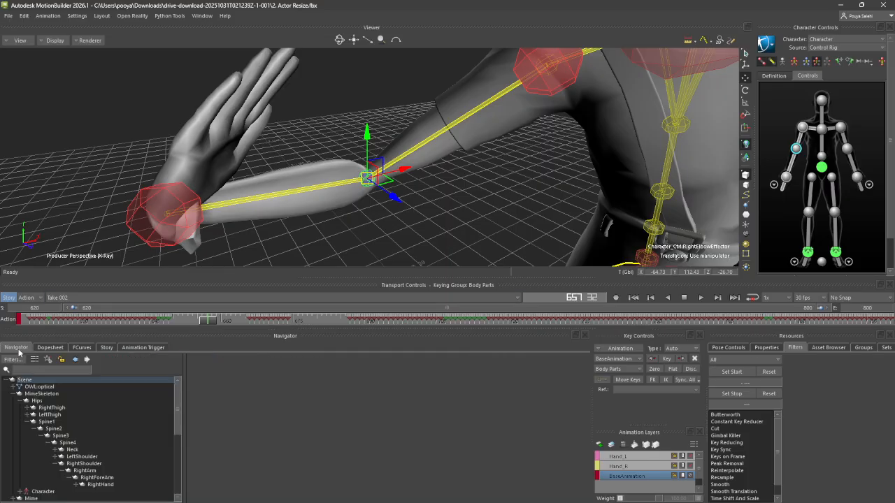
pyautogui.click(82, 348)
# Select all of the right elbow's rotation keys from frame 0 to 5582 and view the elbow from behind
pyautogui.keyDown('ctrl'); pyautogui.moveTo(217, 399); pyautogui.dragTo(125, 337); pyautogui.keyUp('ctrl')
pyautogui.keyDown('ctrl'); pyautogui.moveTo(360, 403); pyautogui.dragTo(257, 343); pyautogui.keyUp('ctrl')
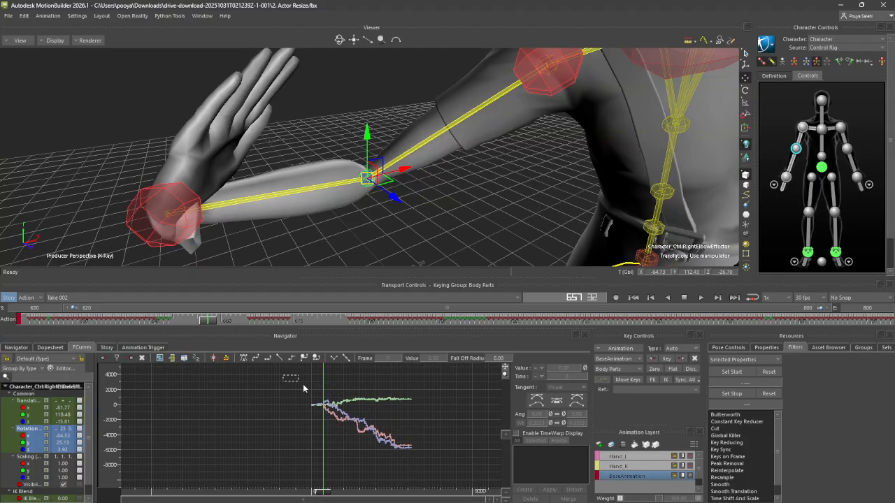
pyautogui.moveTo(432, 472); pyautogui.dragTo(432, 472)
pyautogui.keyDown('ctrl'); pyautogui.keyDown('shift'); pyautogui.moveTo(281, 148); pyautogui.dragTo(479, 149); pyautogui.keyUp('shift'); pyautogui.keyUp('ctrl')
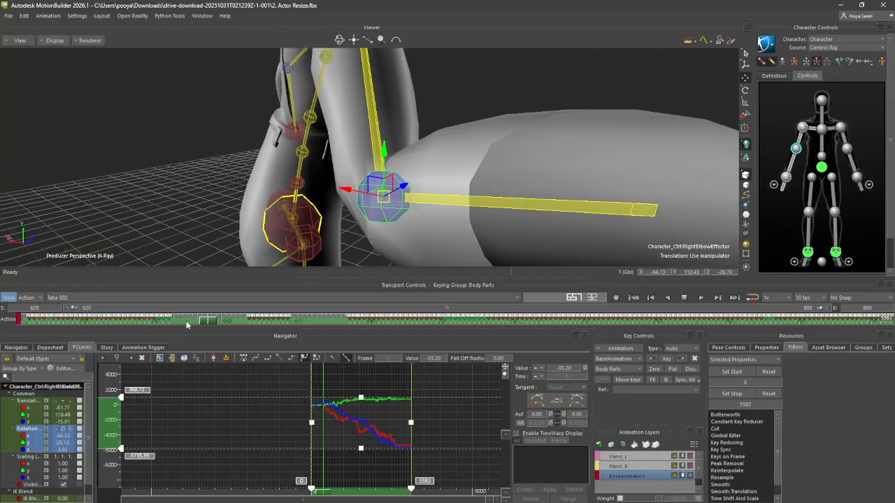
# Reselect the right wrist effector and examine its motion from several angles around frames 655 to 657
pyautogui.moveTo(205, 320); pyautogui.dragTo(198, 320)
pyautogui.keyDown('ctrl'); pyautogui.keyDown('shift'); pyautogui.moveTo(319, 121); pyautogui.dragTo(256, 147); pyautogui.keyUp('shift'); pyautogui.keyUp('ctrl')
pyautogui.click(242, 140)
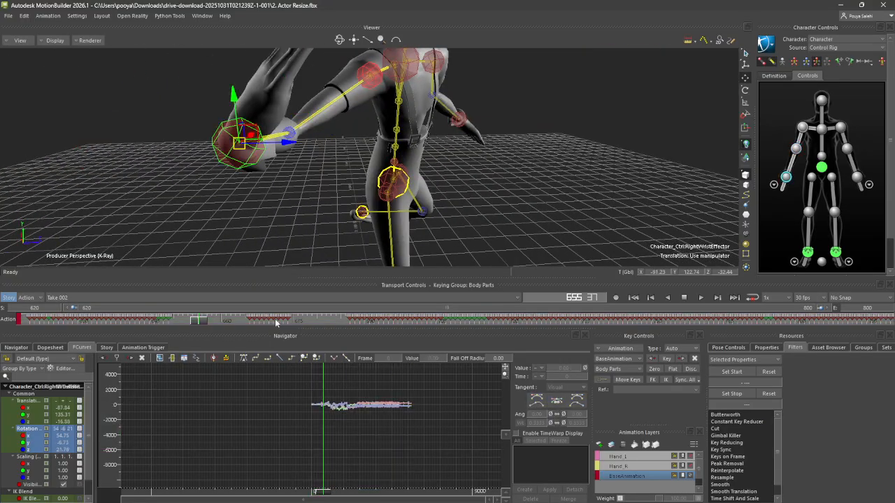
pyautogui.keyDown('ctrl'); pyautogui.keyDown('shift'); pyautogui.moveTo(273, 208); pyautogui.dragTo(392, 218); pyautogui.keyUp('shift'); pyautogui.keyUp('ctrl')
pyautogui.moveTo(198, 321)
pyautogui.mouseDown()
pyautogui.moveTo(231, 320)
pyautogui.moveTo(211, 322)
pyautogui.mouseUp()
pyautogui.keyDown('ctrl'); pyautogui.keyDown('shift'); pyautogui.moveTo(242, 180); pyautogui.dragTo(398, 219); pyautogui.keyUp('shift'); pyautogui.keyUp('ctrl')
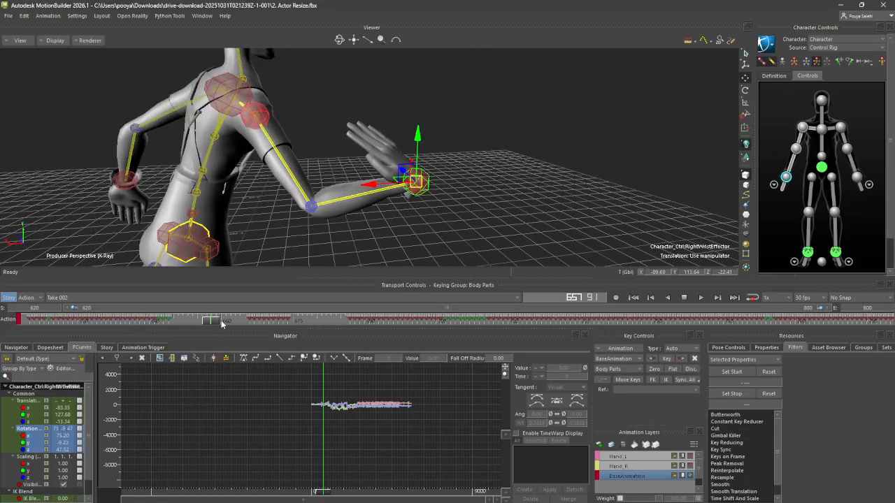
# Apply the Unroll Rotations filter to all rotation keys of the right wrist effector, frames 0 to 5582
pyautogui.moveTo(222, 321); pyautogui.dragTo(181, 338)
pyautogui.keyDown('ctrl'); pyautogui.moveTo(246, 392); pyautogui.dragTo(374, 371); pyautogui.keyUp('ctrl')
pyautogui.keyDown('shift'); pyautogui.moveTo(460, 379); pyautogui.dragTo(500, 480); pyautogui.keyUp('shift')
pyautogui.scroll(-2, 755, 479)
pyautogui.click(739, 498)
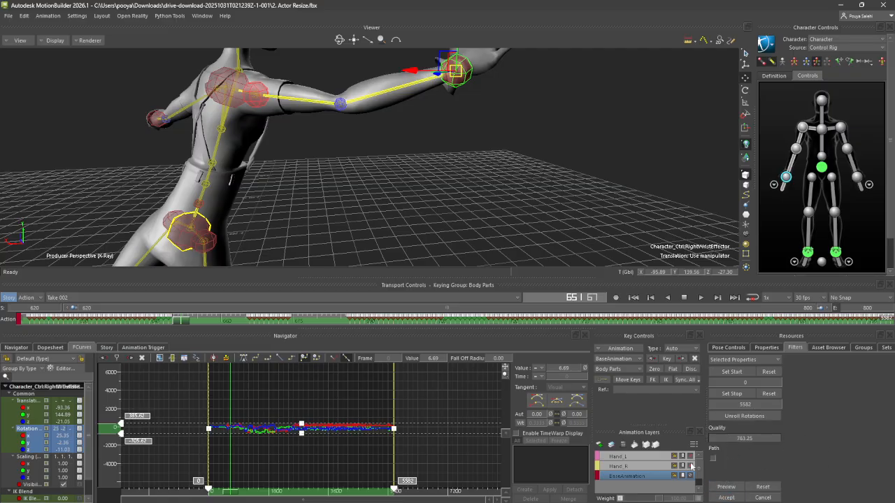
pyautogui.click(721, 497)
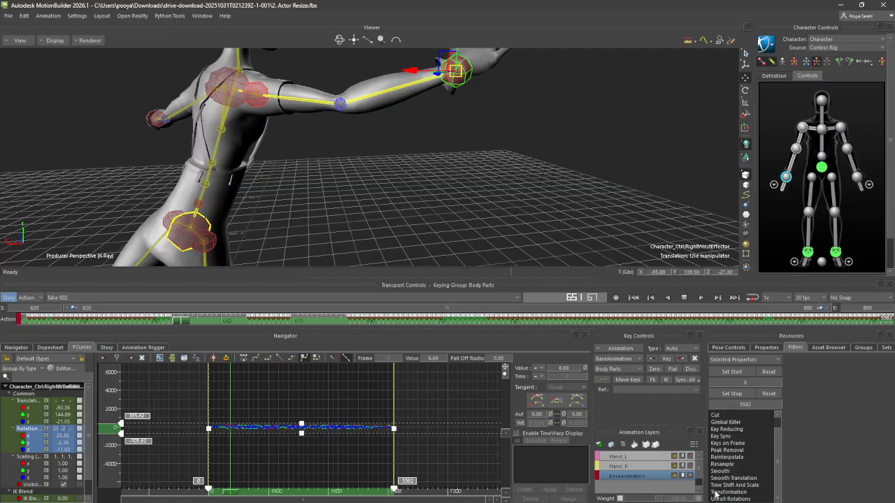
# Examine the right wrist effector's rotation curves around frame 650
pyautogui.moveTo(193, 334); pyautogui.dragTo(172, 329)
pyautogui.press('a')
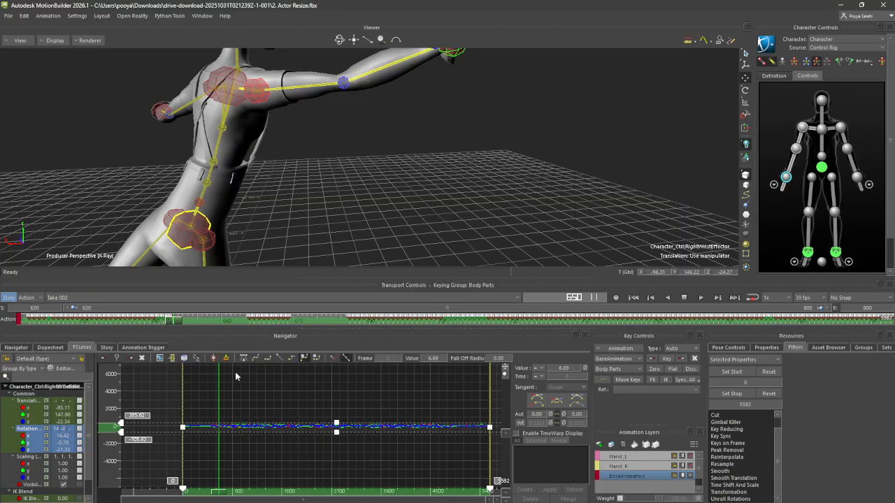
pyautogui.keyDown('ctrl'); pyautogui.moveTo(235, 372); pyautogui.dragTo(342, 421); pyautogui.keyUp('ctrl')
pyautogui.keyDown('shift'); pyautogui.moveTo(323, 478); pyautogui.dragTo(312, 373); pyautogui.keyUp('shift')
pyautogui.keyDown('shift'); pyautogui.moveTo(313, 373); pyautogui.dragTo(334, 479); pyautogui.keyUp('shift')
pyautogui.keyDown('ctrl'); pyautogui.moveTo(330, 436); pyautogui.dragTo(317, 349); pyautogui.keyUp('ctrl')
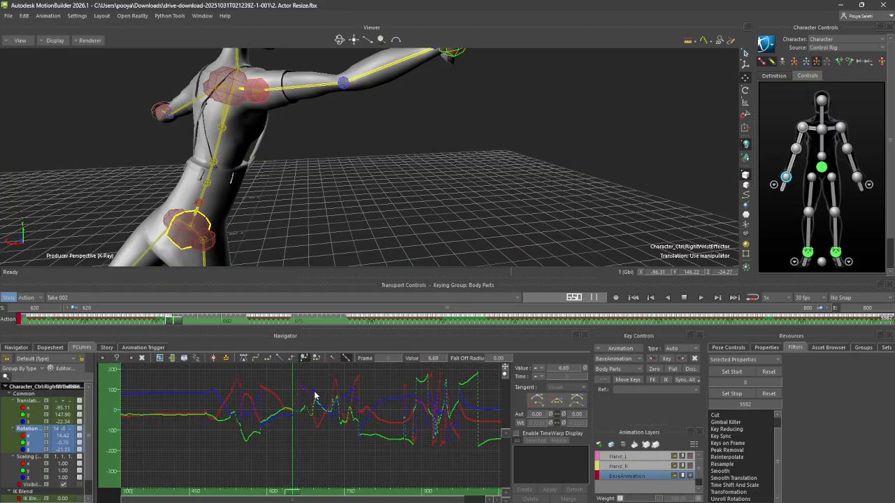
# Reselect the right wrist effector and display its translation and rotation curves together, with the playhead at about frame 648
pyautogui.click(351, 243)
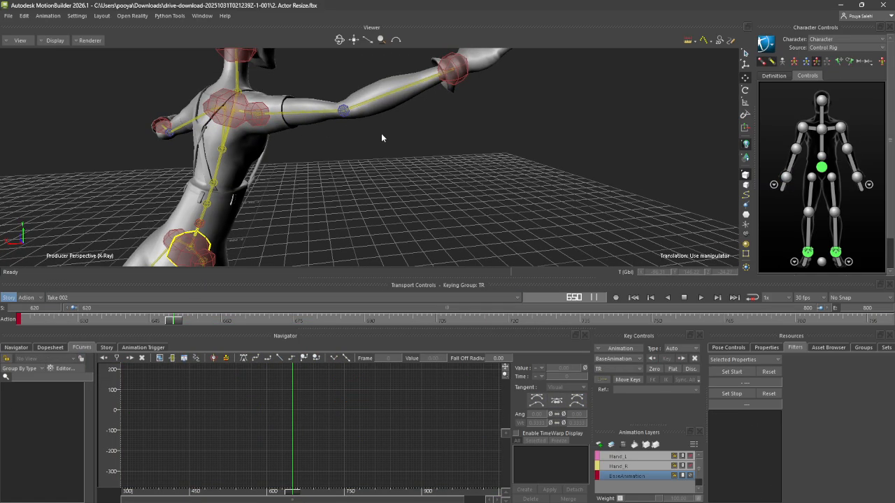
pyautogui.click(451, 68)
pyautogui.keyDown('ctrl'); pyautogui.click(38, 403); pyautogui.keyUp('ctrl')
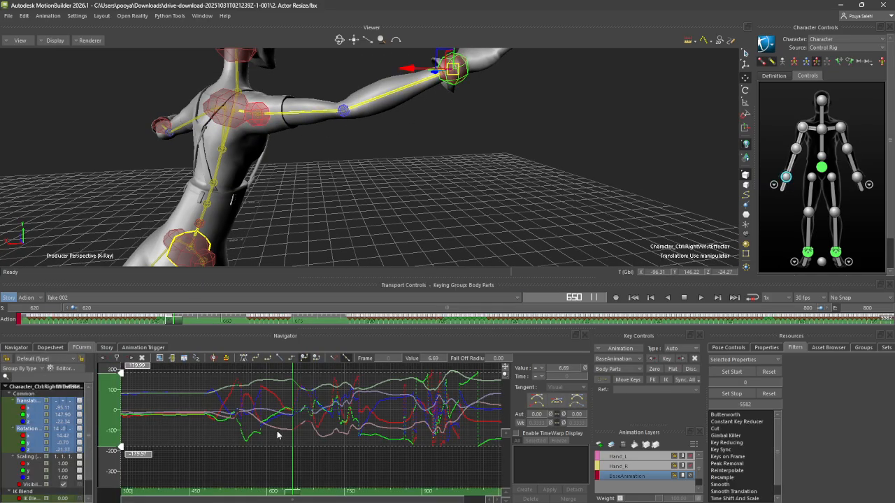
pyautogui.keyDown('ctrl'); pyautogui.moveTo(289, 452); pyautogui.dragTo(272, 414); pyautogui.keyUp('ctrl')
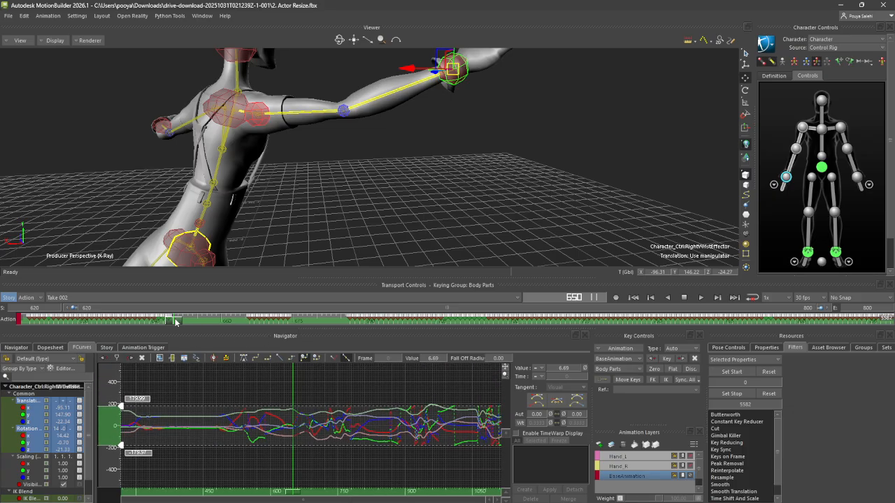
pyautogui.moveTo(176, 322); pyautogui.dragTo(143, 322)
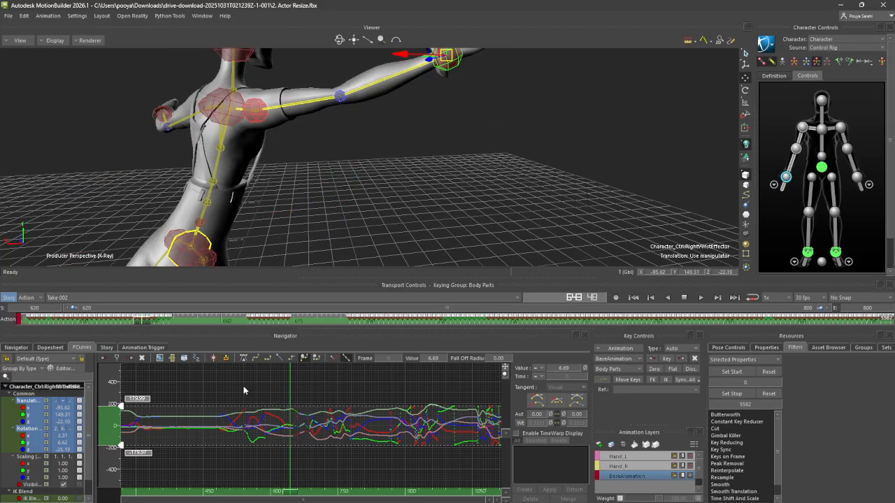
# Select the wrist keys from frame 562 to 730 and apply the Unroll Rotations filter to them
pyautogui.moveTo(254, 387); pyautogui.dragTo(382, 479)
pyautogui.moveTo(320, 465); pyautogui.dragTo(329, 465)
pyautogui.scroll(-1, 731, 472)
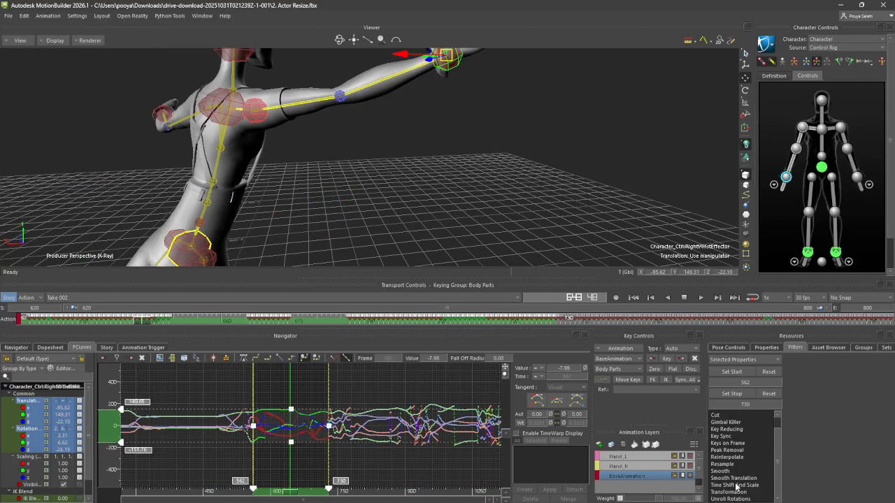
pyautogui.click(736, 491)
pyautogui.click(727, 488)
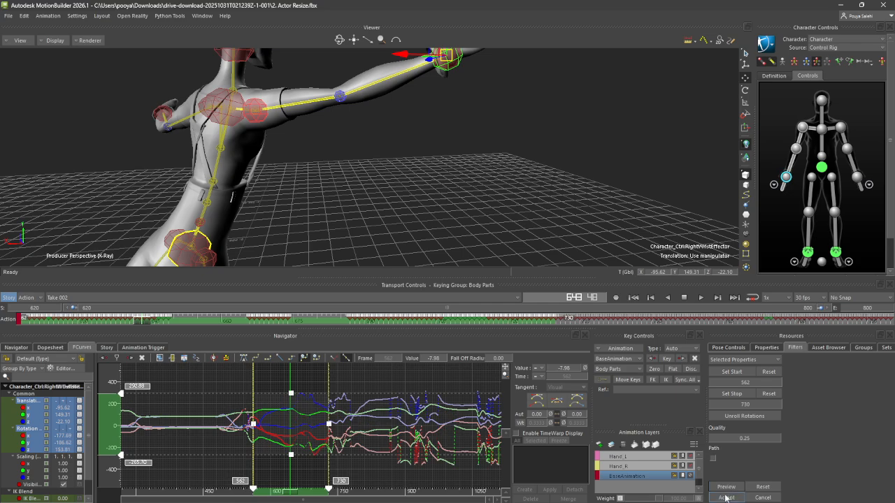
pyautogui.click(725, 497)
# Try rotating the right wrist effector by hand at about frame 660, without keying it
pyautogui.moveTo(143, 320); pyautogui.dragTo(222, 331)
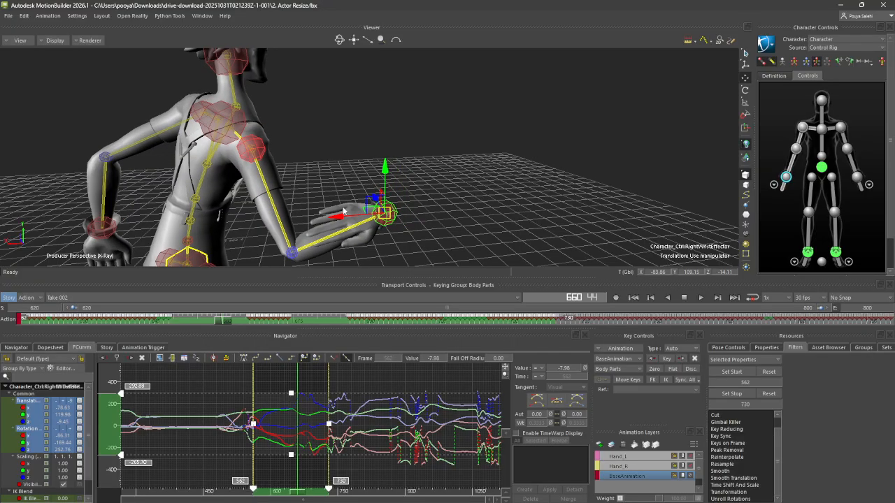
pyautogui.press('r')
pyautogui.moveTo(381, 239); pyautogui.dragTo(332, 265)
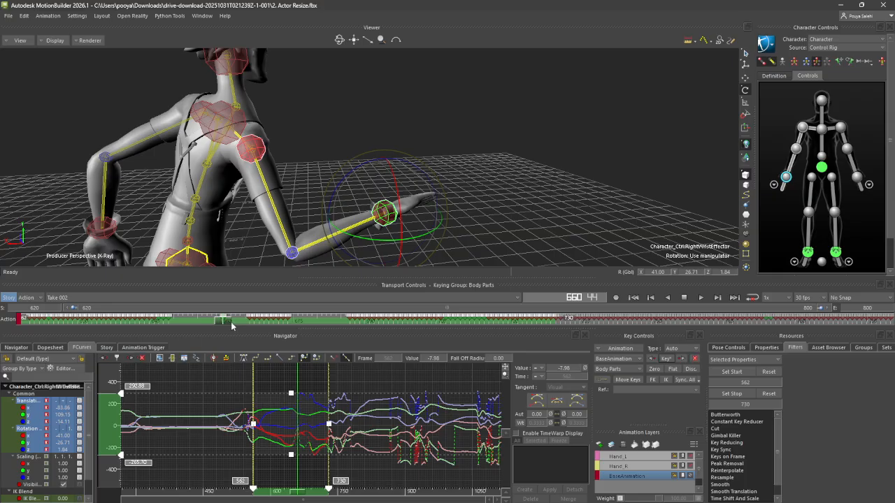
pyautogui.moveTo(233, 325)
pyautogui.mouseDown()
pyautogui.moveTo(175, 325)
pyautogui.moveTo(224, 323)
pyautogui.mouseUp()
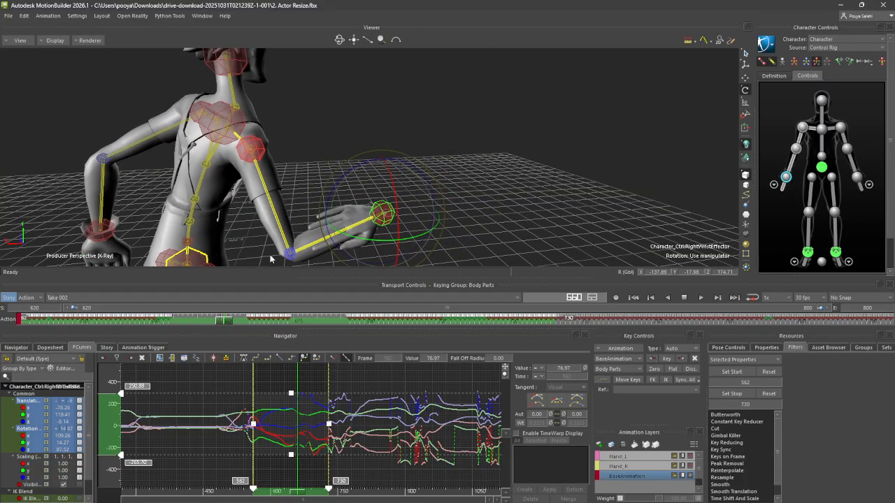
# Try the Gimbal Killer filter on the right wrist keys from frame 639 to 674 and scrub through that range
pyautogui.click(324, 319)
pyautogui.click(215, 383)
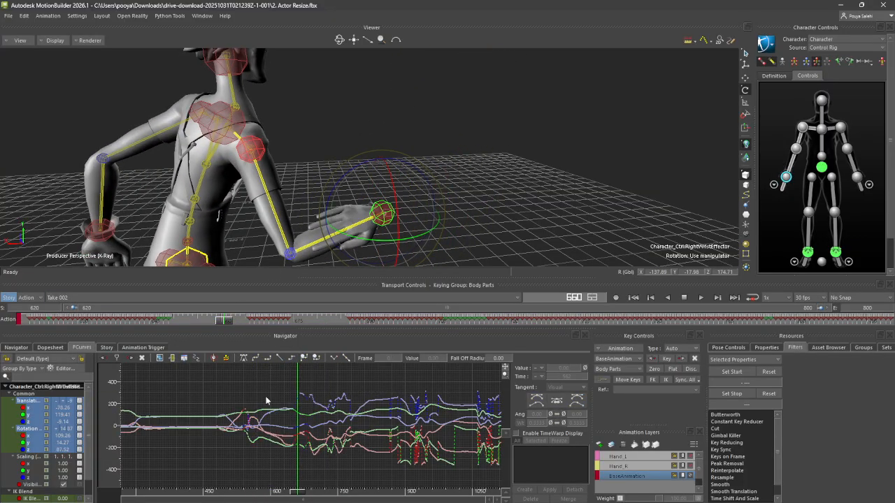
pyautogui.scroll(3, 360, 382)
pyautogui.scroll(1, 361, 383)
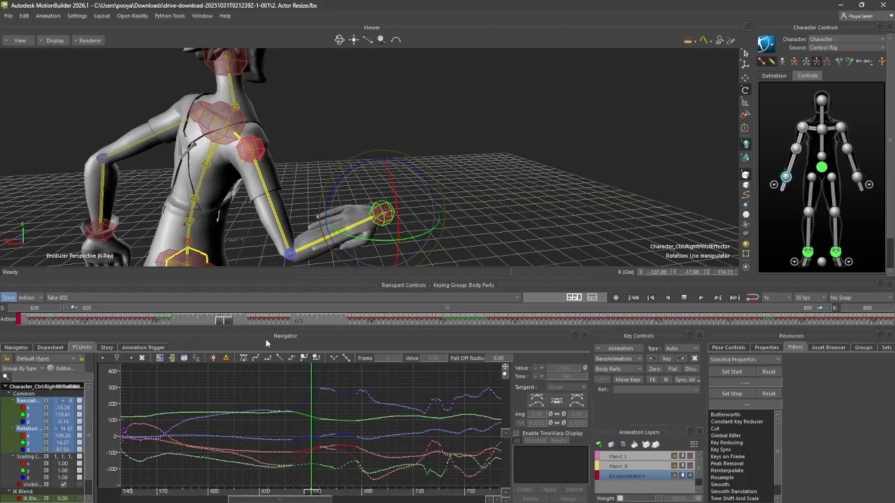
pyautogui.moveTo(226, 323); pyautogui.dragTo(201, 323)
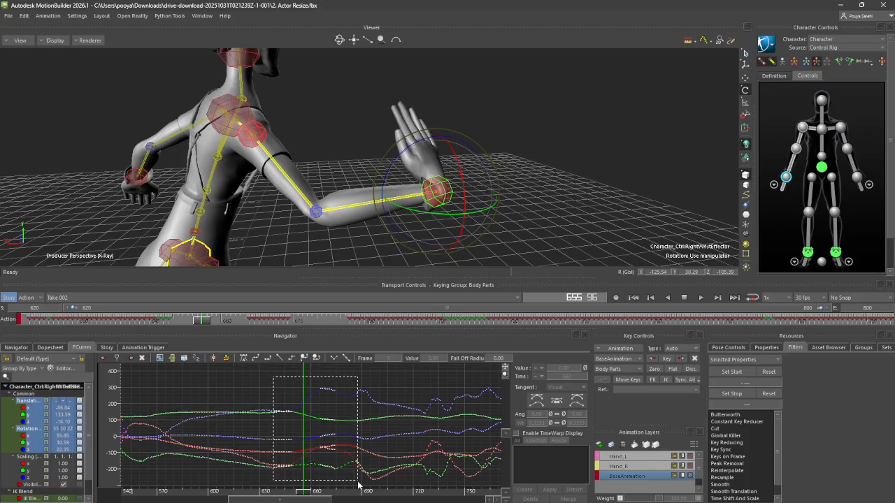
pyautogui.moveTo(356, 493); pyautogui.dragTo(350, 489)
pyautogui.scroll(-2, 647, 482)
pyautogui.scroll(-1, 726, 482)
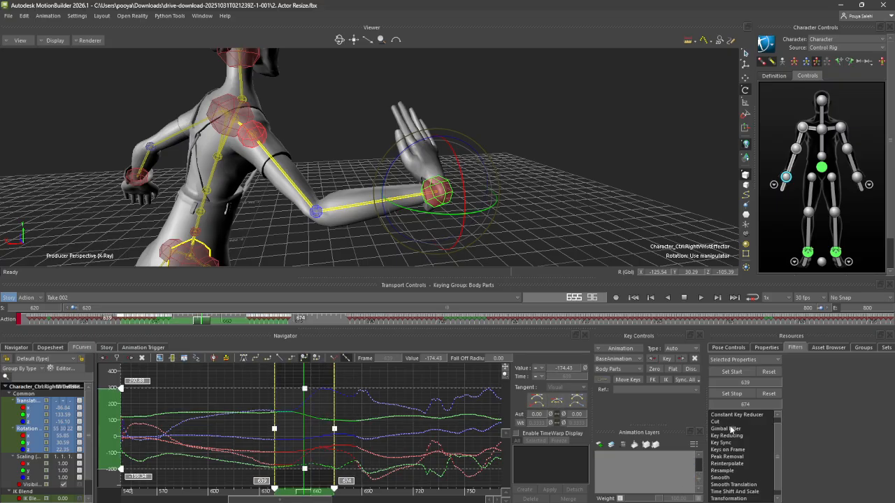
pyautogui.click(732, 429)
pyautogui.click(726, 487)
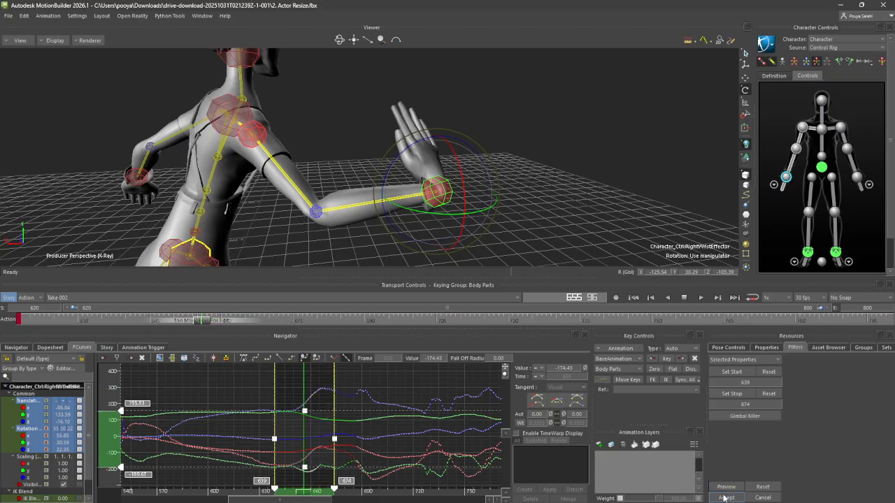
pyautogui.moveTo(201, 322); pyautogui.dragTo(231, 322)
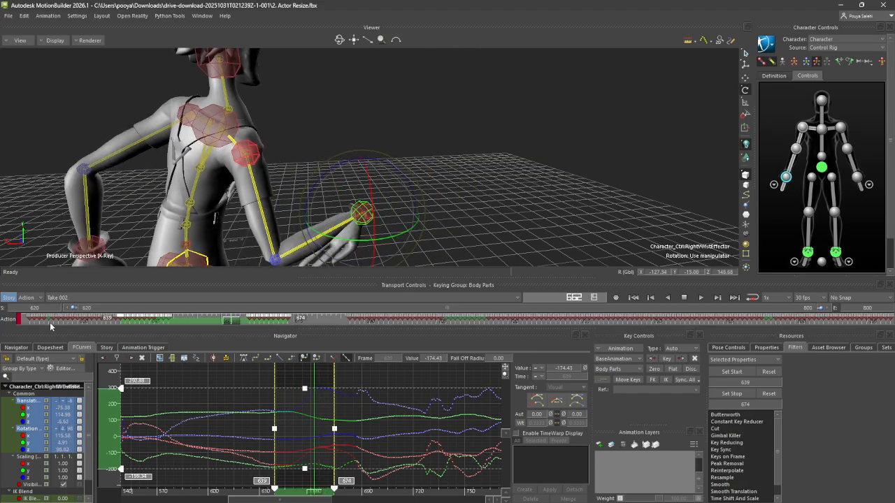
pyautogui.press('super')
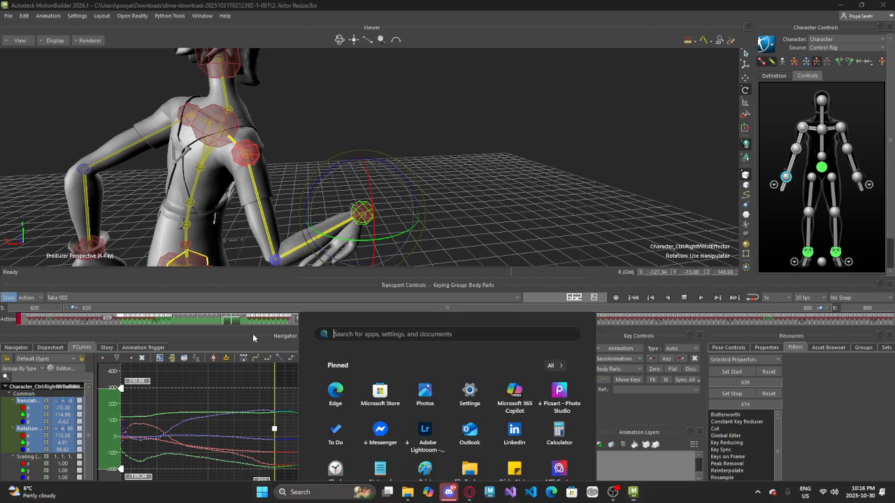
pyautogui.press('super')
# Apply the Unroll Rotations filter to the right wrist curves over the range from frame 631 to 703
pyautogui.moveTo(230, 320)
pyautogui.mouseDown()
pyautogui.moveTo(95, 316)
pyautogui.moveTo(425, 318)
pyautogui.mouseUp()
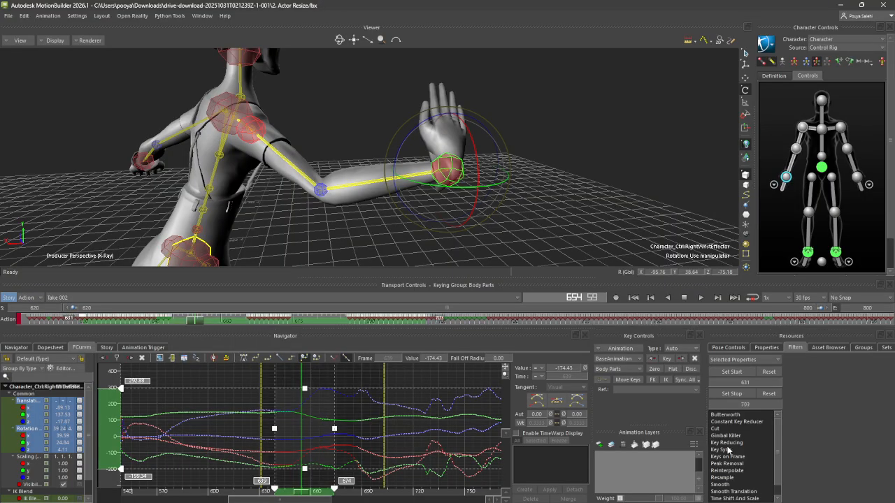
pyautogui.scroll(-1, 724, 461)
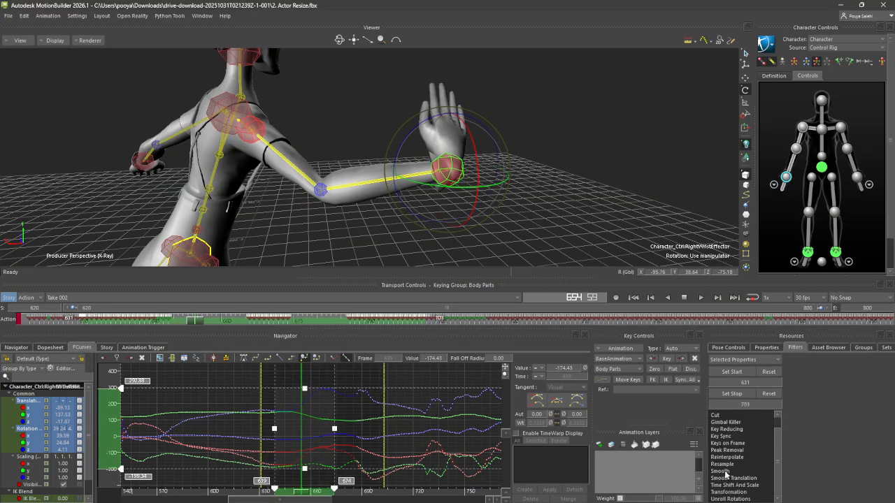
pyautogui.click(730, 499)
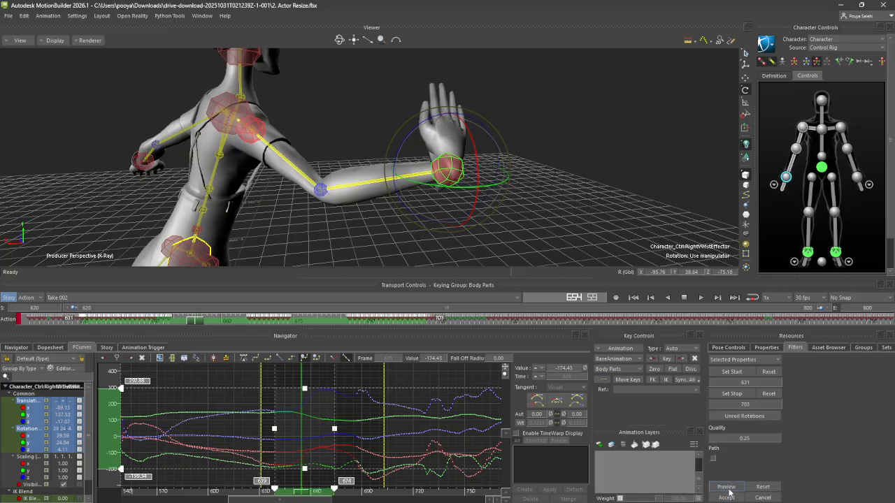
pyautogui.click(728, 491)
pyautogui.click(725, 497)
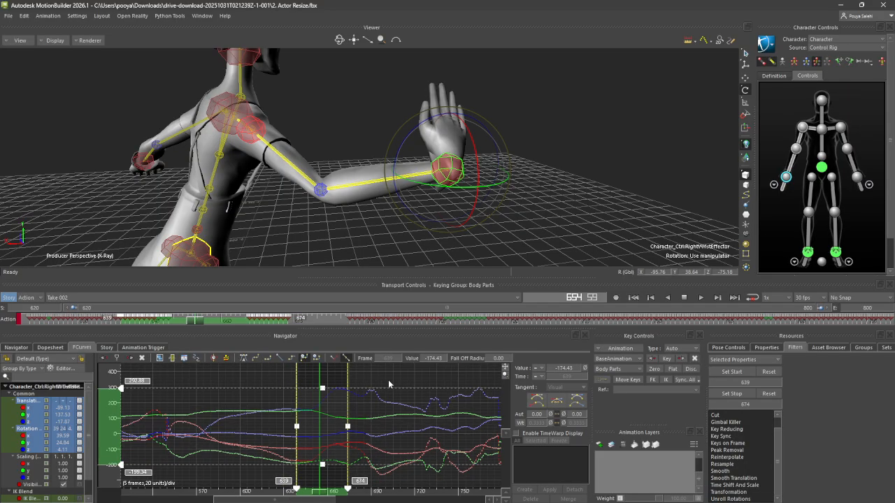
# Display only the right wrist effector's rotation curves and examine them around frame 661
pyautogui.click(28, 435)
pyautogui.click(26, 428)
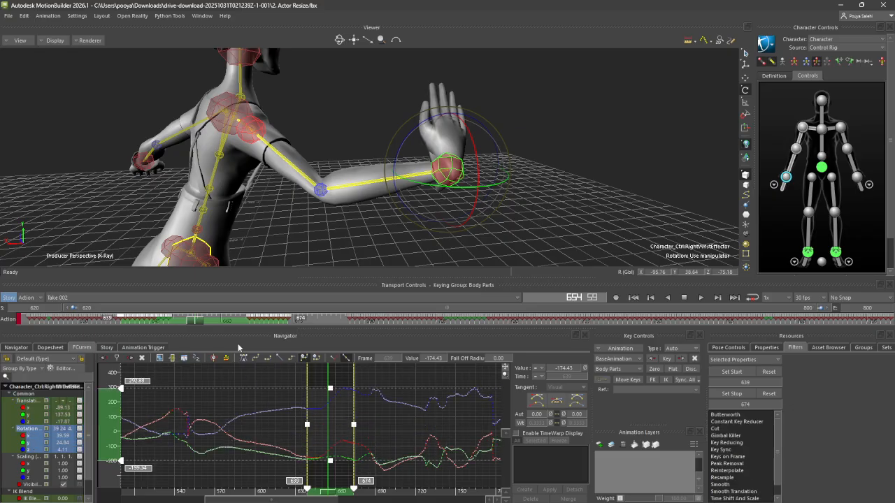
pyautogui.moveTo(210, 324); pyautogui.dragTo(231, 334)
pyautogui.keyDown('ctrl'); pyautogui.moveTo(337, 406); pyautogui.dragTo(384, 432); pyautogui.keyUp('ctrl')
pyautogui.keyDown('shift'); pyautogui.moveTo(324, 411); pyautogui.dragTo(305, 377); pyautogui.keyUp('shift')
pyautogui.moveTo(324, 389)
pyautogui.keyDown('ctrl'); pyautogui.mouseDown()
pyautogui.moveTo(320, 377)
pyautogui.moveTo(316, 395)
pyautogui.mouseUp(); pyautogui.keyUp('ctrl')
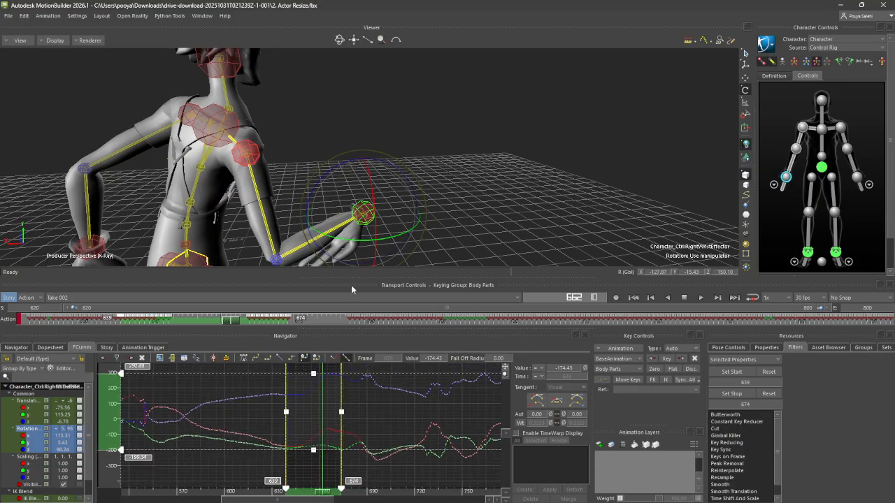
# Try rotating the right wrist effector at about frame 661, and undo the rotation
pyautogui.moveTo(362, 243); pyautogui.dragTo(317, 265)
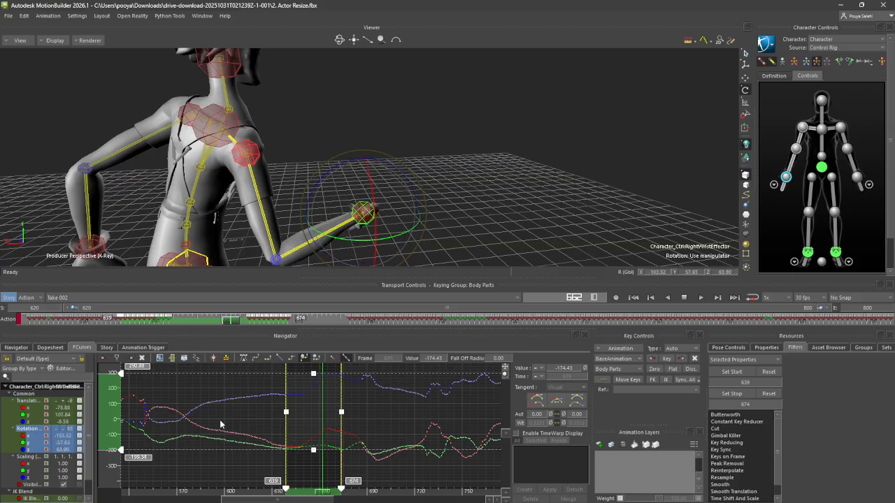
pyautogui.click(500, 202)
pyautogui.hotkey('ctrl', 'z')
pyautogui.hotkey('ctrl', 'z')
# Try raising the right wrist's X rotation key at frame 666 to about 338, and undo the change
pyautogui.keyDown('ctrl'); pyautogui.moveTo(336, 397); pyautogui.dragTo(369, 383); pyautogui.keyUp('ctrl')
pyautogui.click(239, 323)
pyautogui.moveTo(239, 323); pyautogui.dragTo(245, 327)
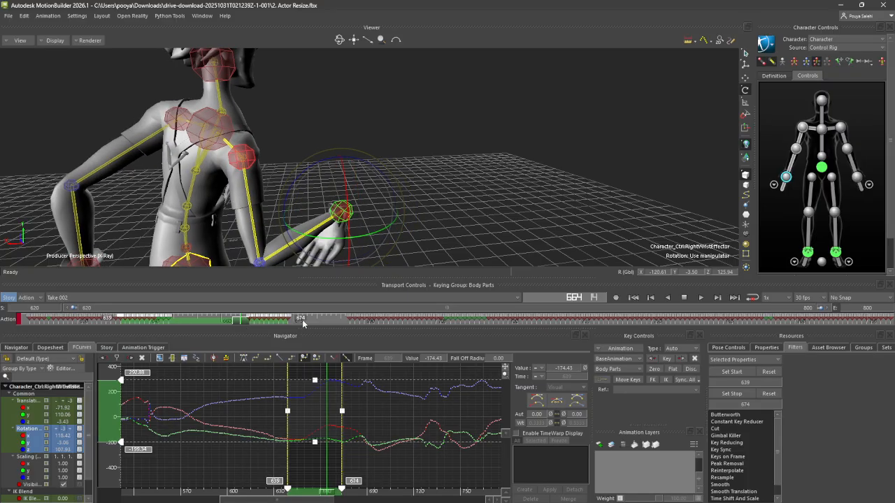
pyautogui.click(377, 397)
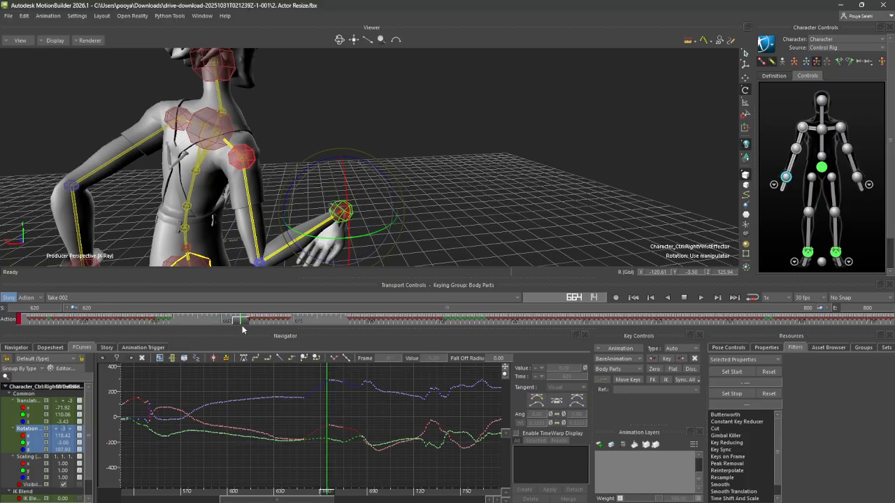
pyautogui.keyDown('ctrl'); pyautogui.moveTo(341, 400); pyautogui.dragTo(445, 414); pyautogui.keyUp('ctrl')
pyautogui.keyDown('ctrl'); pyautogui.moveTo(320, 421); pyautogui.dragTo(314, 377); pyautogui.keyUp('ctrl')
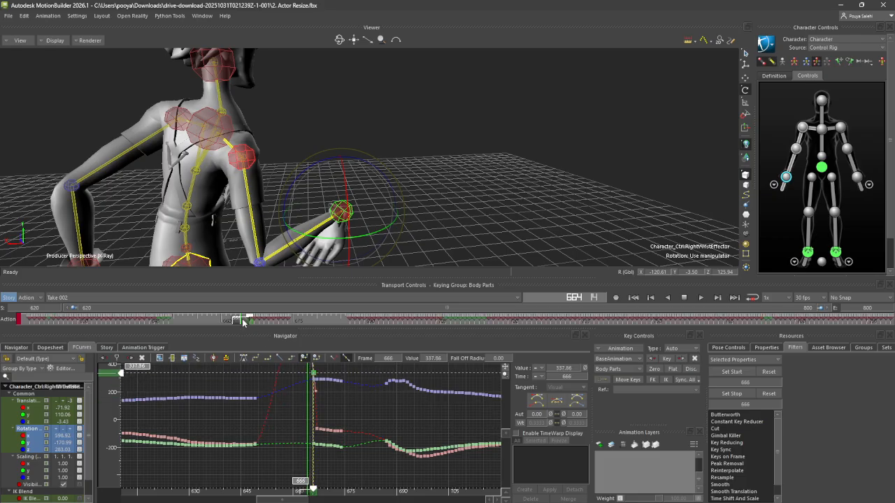
pyautogui.moveTo(240, 319)
pyautogui.mouseDown()
pyautogui.moveTo(217, 332)
pyautogui.moveTo(236, 335)
pyautogui.mouseUp()
pyautogui.hotkey('ctrl', 'z')
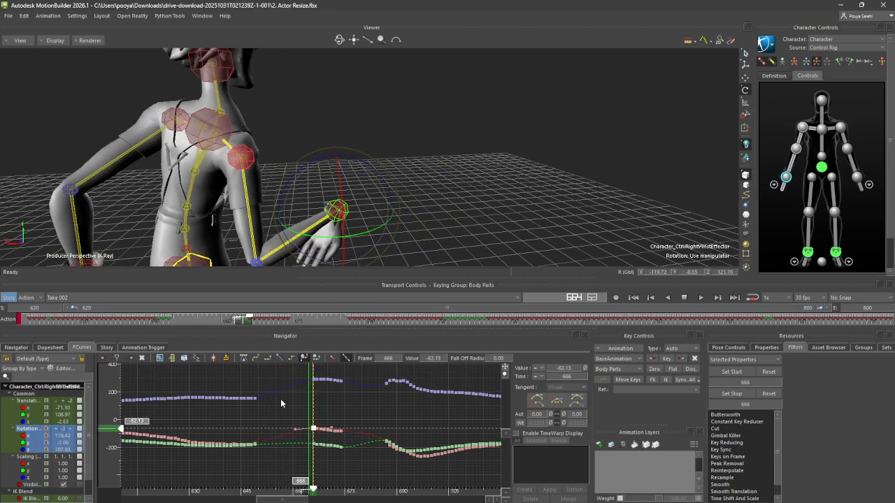
# Clear the key selection, select the right hand FK control on the character, and display its rotation curves
pyautogui.click(295, 411)
pyautogui.scroll(-4, 354, 421)
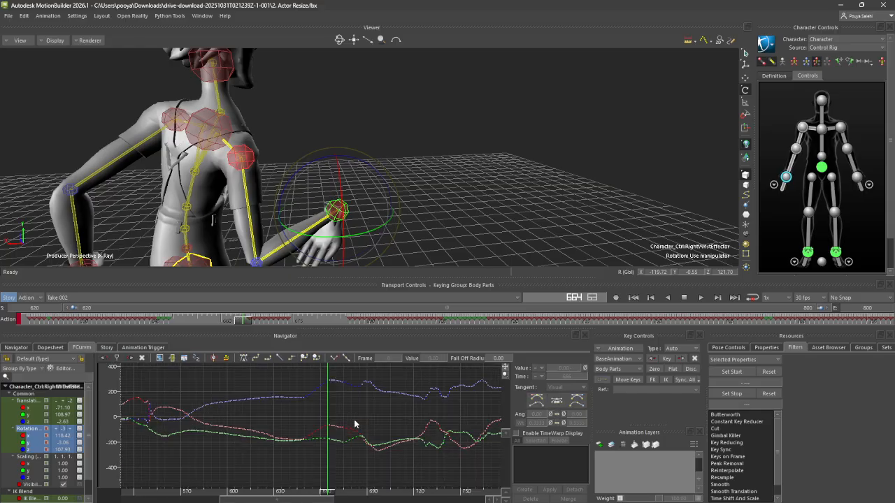
pyautogui.scroll(4, 354, 419)
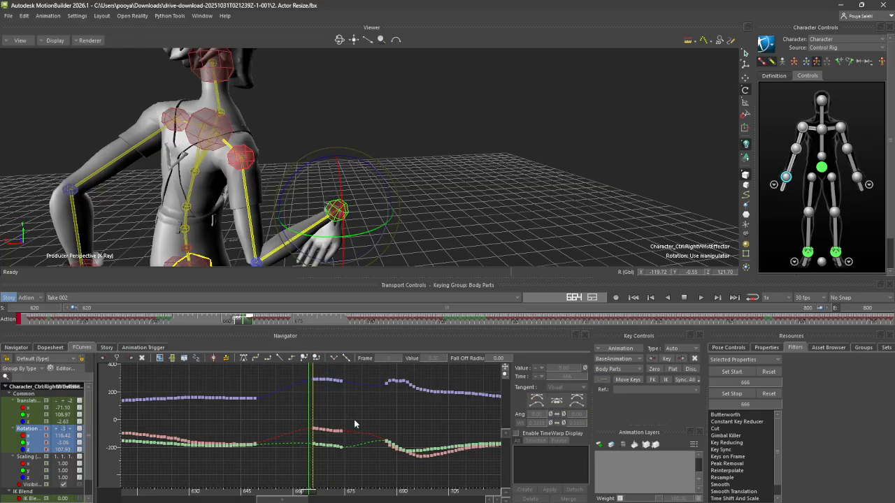
pyautogui.click(789, 188)
pyautogui.click(784, 190)
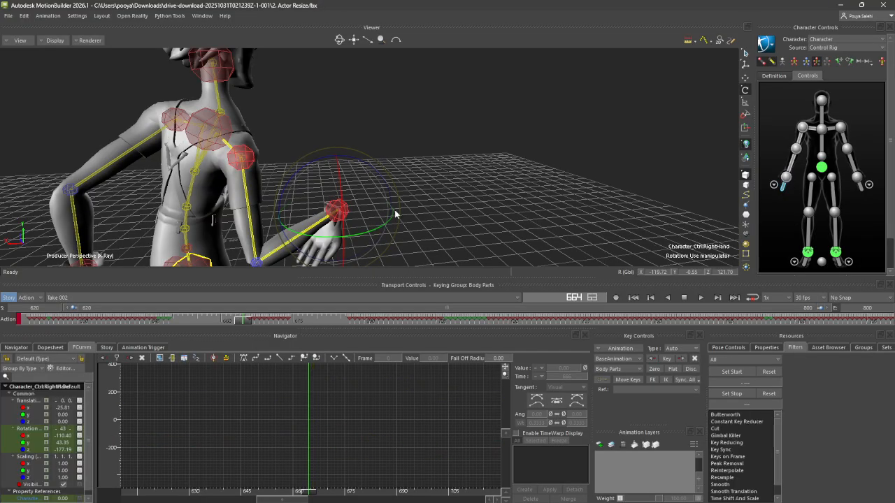
pyautogui.click(22, 429)
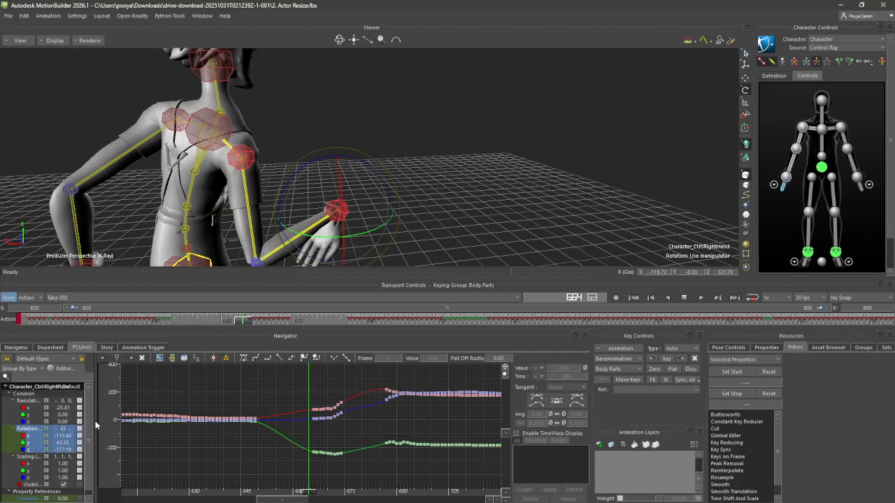
# Look through the Character_Ctrl:Reference hierarchy down to the hips and spine controls, and return to the right hand's curves
pyautogui.click(9, 348)
pyautogui.scroll(-2, 46, 438)
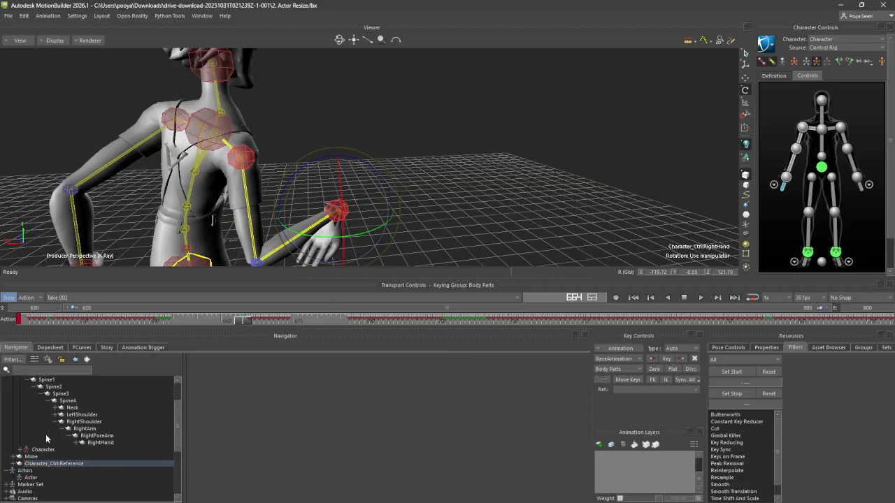
pyautogui.click(18, 463)
pyautogui.scroll(-4, 15, 399)
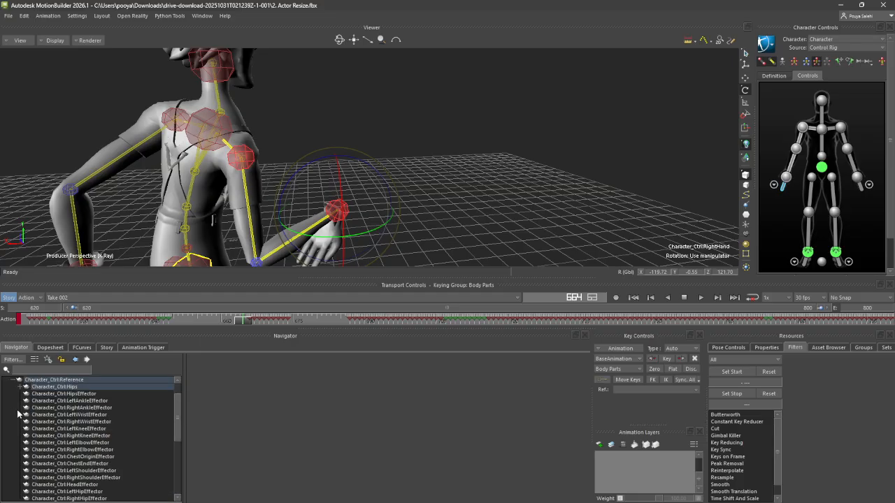
pyautogui.scroll(2, 18, 413)
pyautogui.click(21, 402)
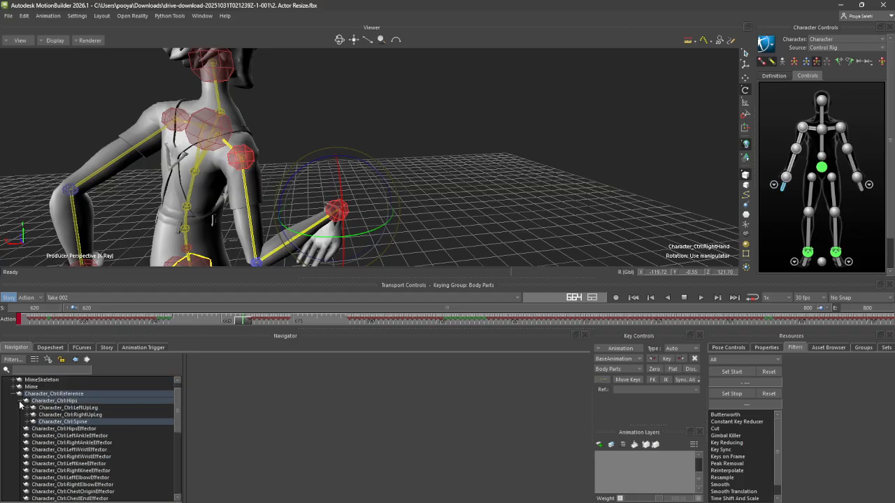
pyautogui.click(31, 423)
pyautogui.click(15, 395)
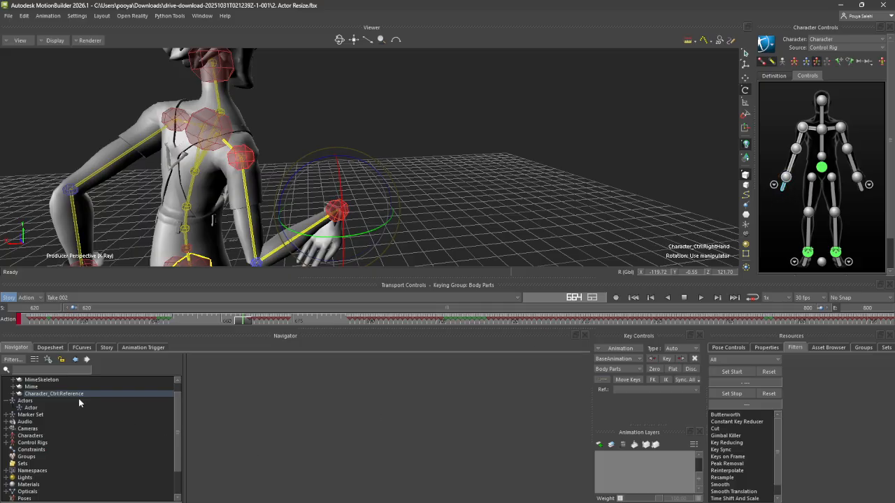
pyautogui.scroll(1, 25, 385)
pyautogui.click(82, 348)
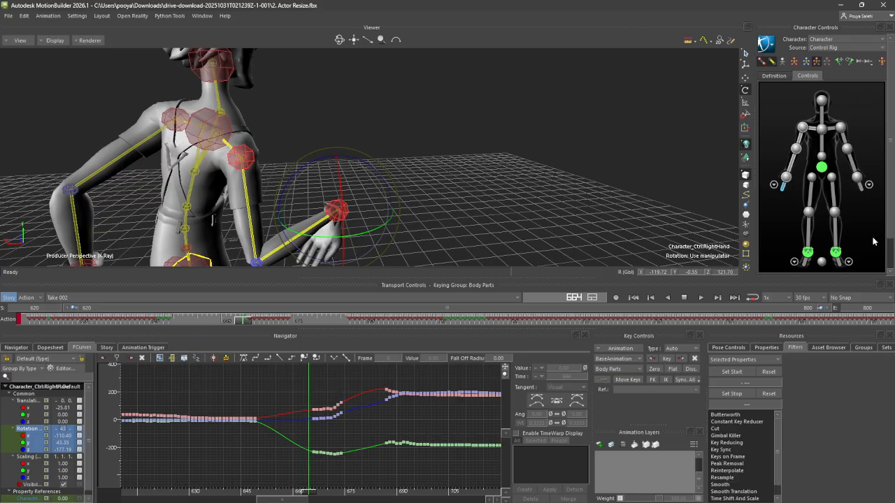
# Apply the Unroll Rotations filter to the right hand FK control's rotation keys from frame 647 to 666, and scrub through the result
pyautogui.click(786, 177)
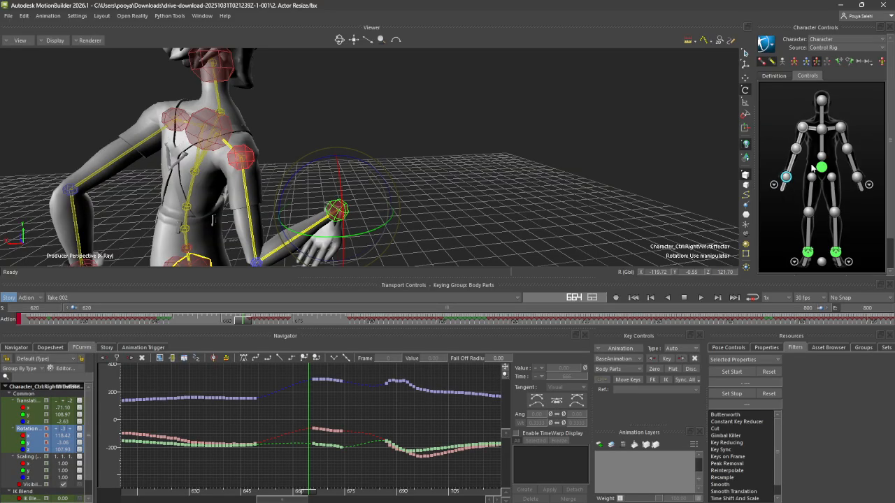
pyautogui.click(783, 188)
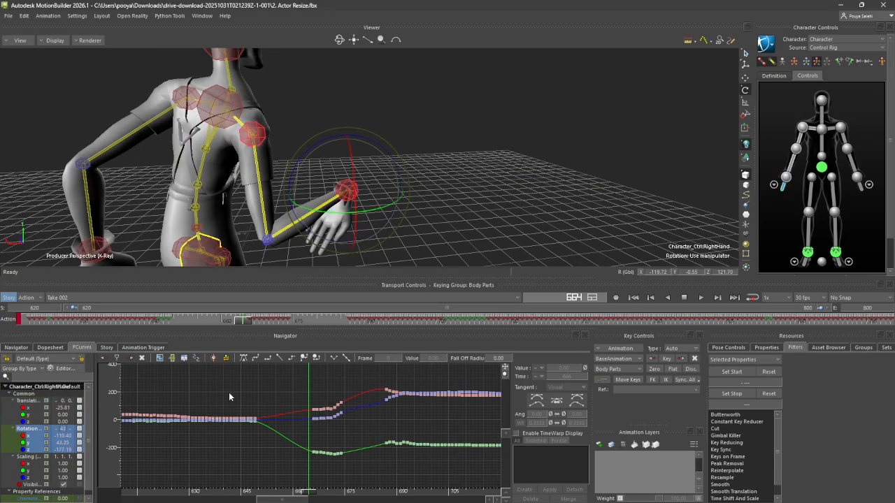
pyautogui.moveTo(250, 390); pyautogui.dragTo(316, 479)
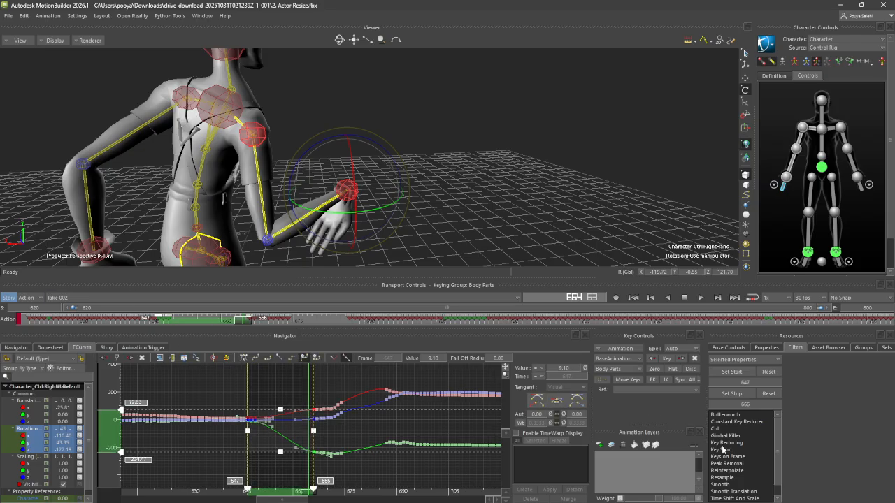
pyautogui.click(728, 499)
pyautogui.click(754, 348)
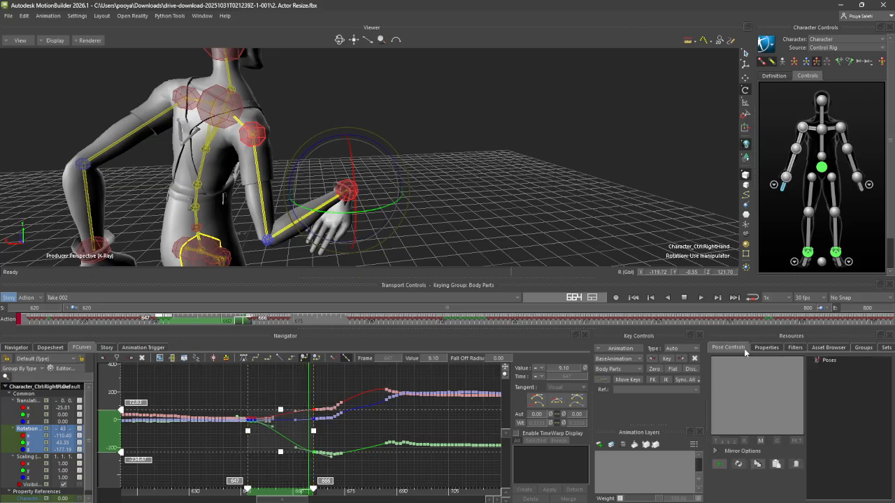
pyautogui.click(790, 350)
pyautogui.click(743, 498)
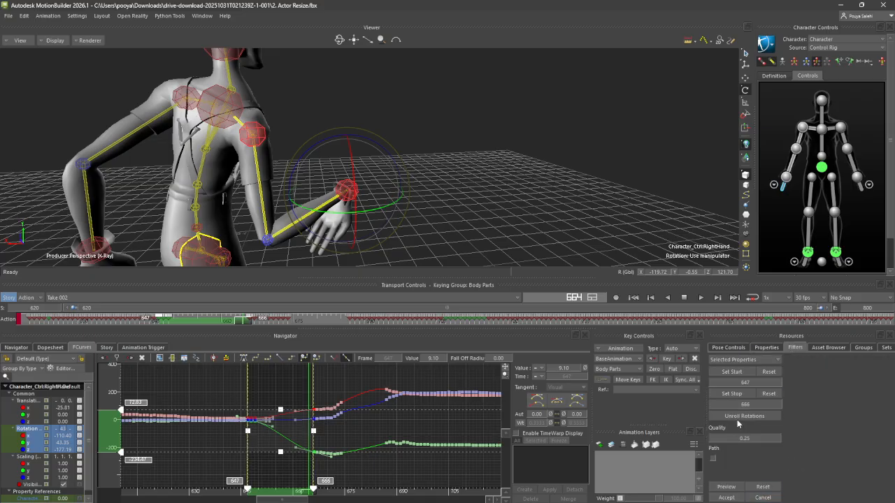
pyautogui.click(729, 495)
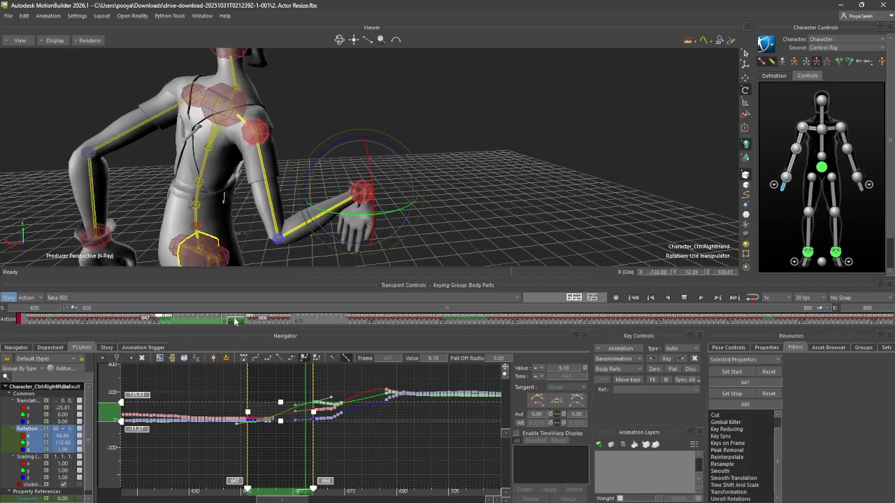
pyautogui.moveTo(244, 321); pyautogui.dragTo(207, 319)
pyautogui.moveTo(207, 320); pyautogui.dragTo(240, 369)
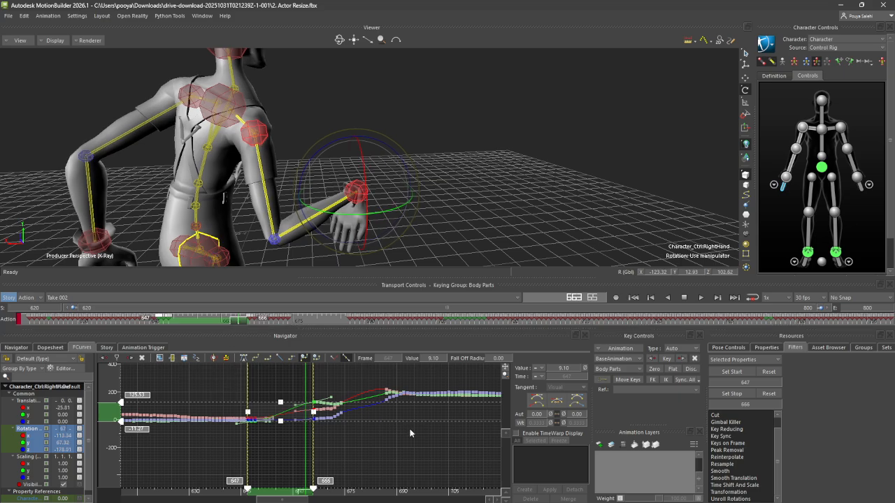
# Apply Unroll Rotations to the right hand's rotation keys from frame 631 to 703 with Quality 195.25 and Path enabled, and check the motion
pyautogui.keyDown('ctrl'); pyautogui.moveTo(410, 434); pyautogui.dragTo(316, 411); pyautogui.keyUp('ctrl')
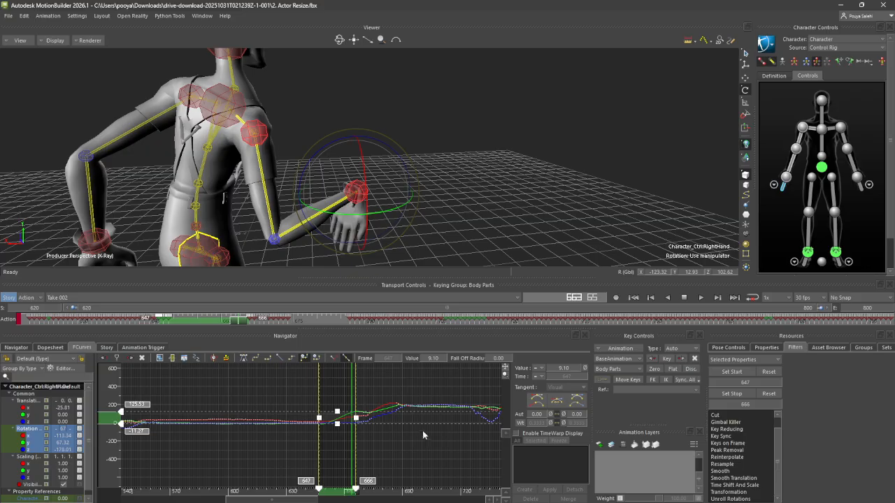
pyautogui.keyDown('ctrl'); pyautogui.moveTo(422, 431); pyautogui.dragTo(300, 391); pyautogui.keyUp('ctrl')
pyautogui.moveTo(406, 456); pyautogui.dragTo(406, 453)
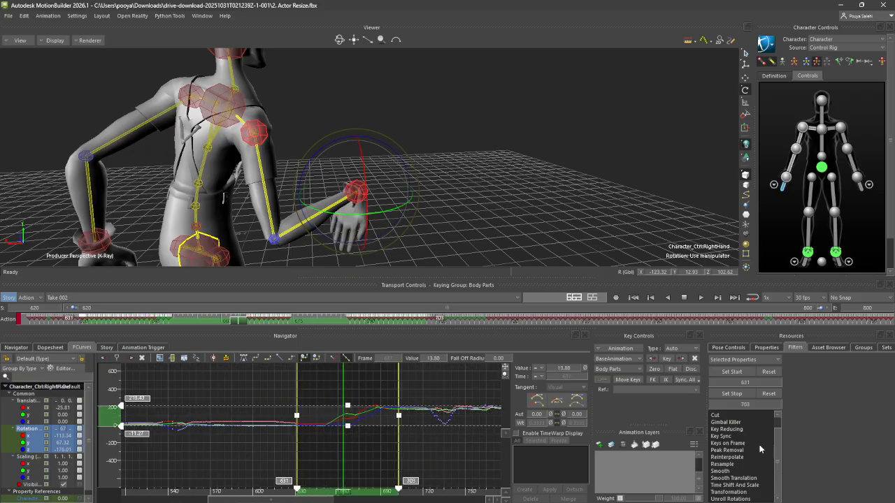
pyautogui.click(738, 499)
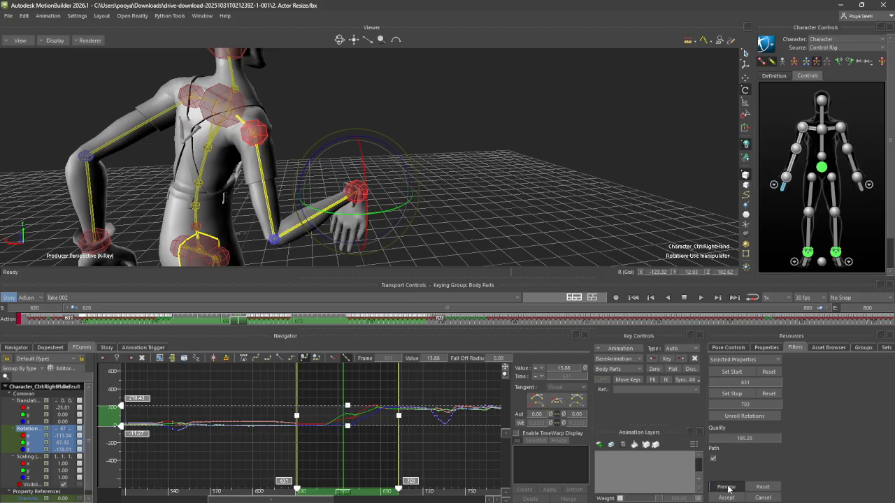
pyautogui.click(727, 488)
pyautogui.click(725, 498)
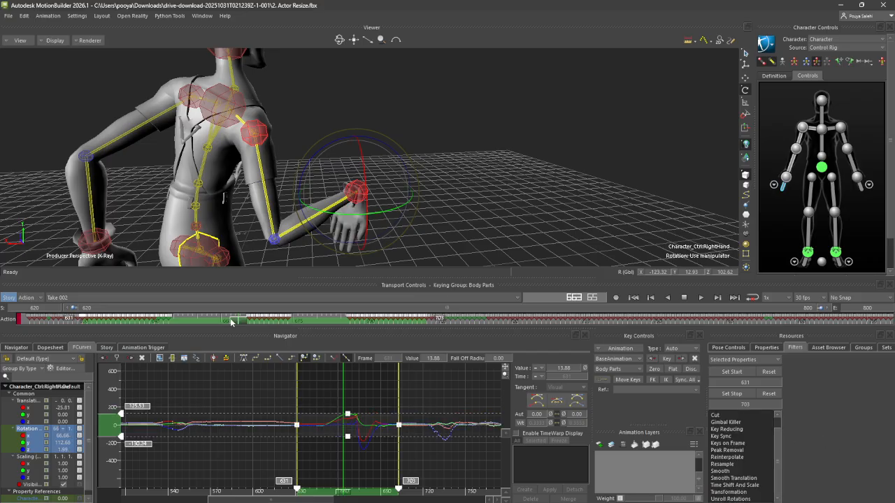
pyautogui.moveTo(231, 321); pyautogui.dragTo(207, 321)
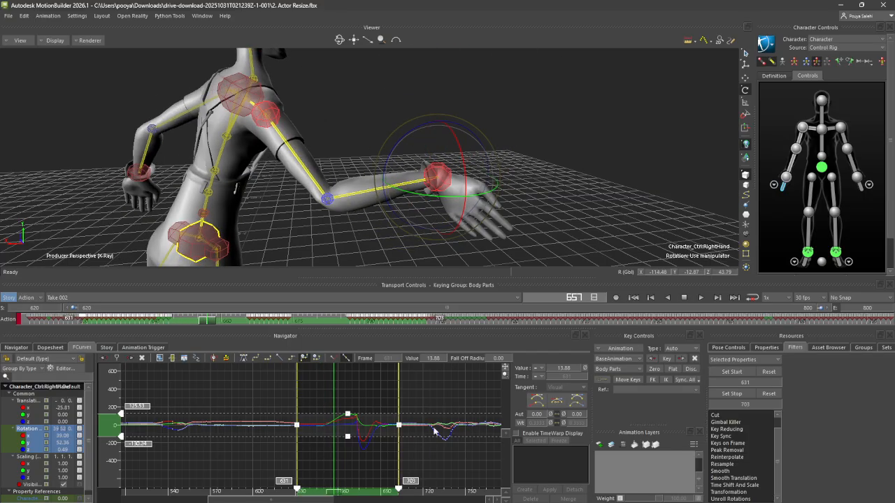
# Apply Unroll Rotations to the right hand's rotation keys from frame 611 to 709 with Quality 793.25 and Path enabled, and clear the key selection
pyautogui.scroll(-5, 435, 431)
pyautogui.scroll(5, 357, 392)
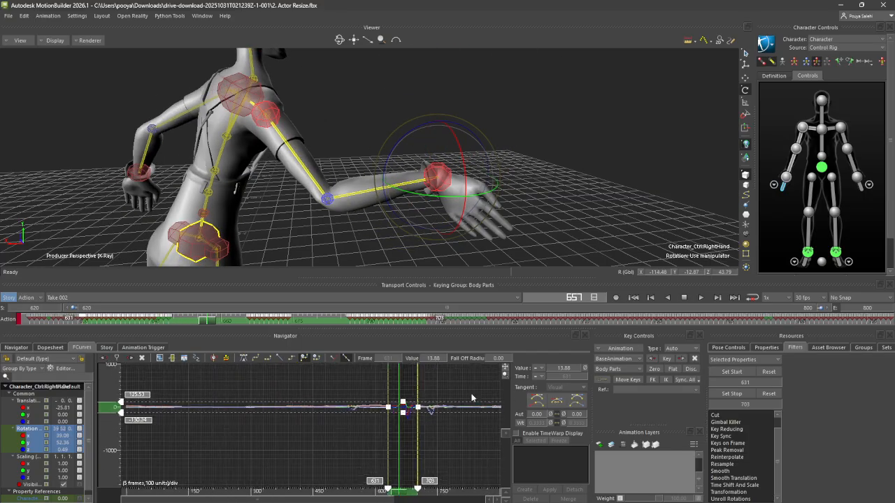
pyautogui.moveTo(411, 436); pyautogui.dragTo(414, 435)
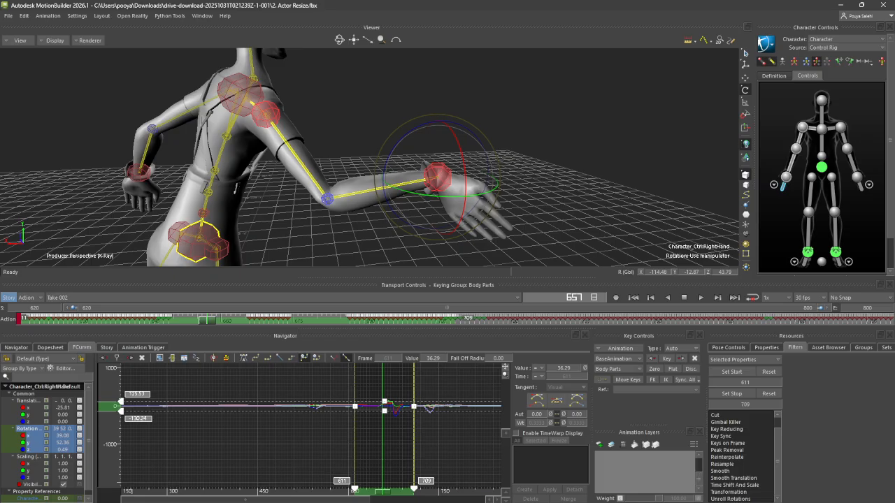
pyautogui.click(731, 474)
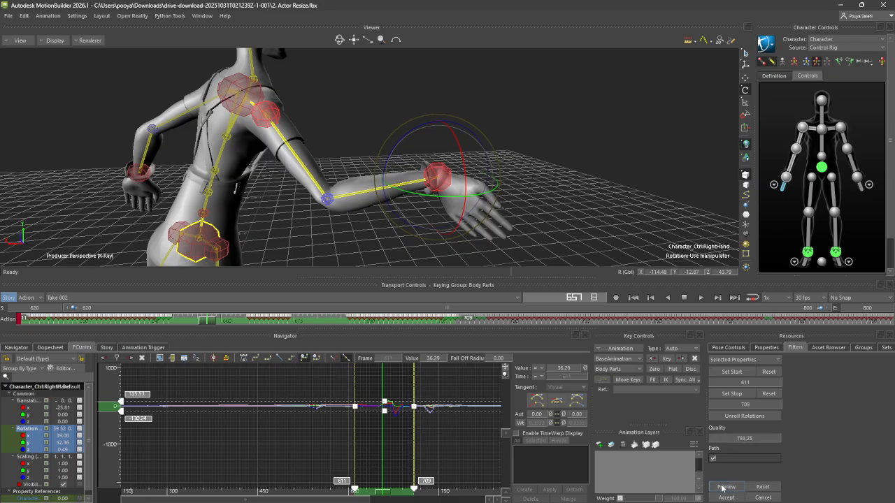
pyautogui.scroll(2, 383, 427)
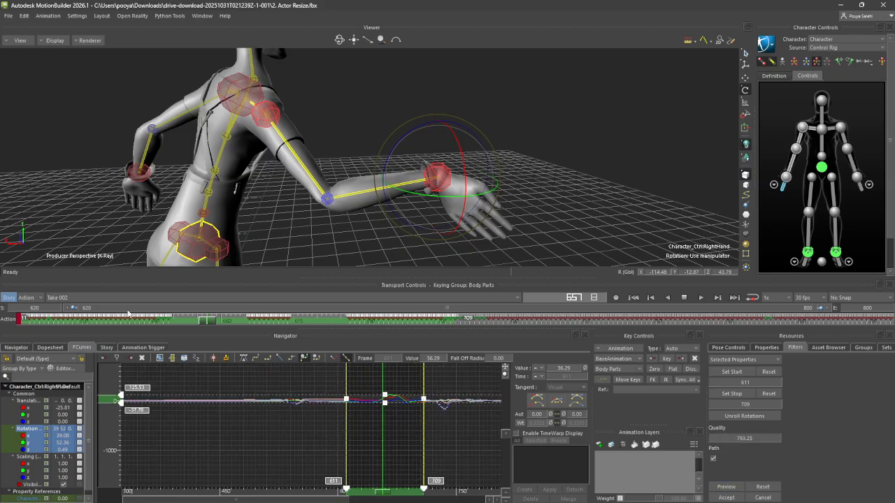
pyautogui.click(772, 495)
pyautogui.moveTo(229, 324); pyautogui.dragTo(243, 316)
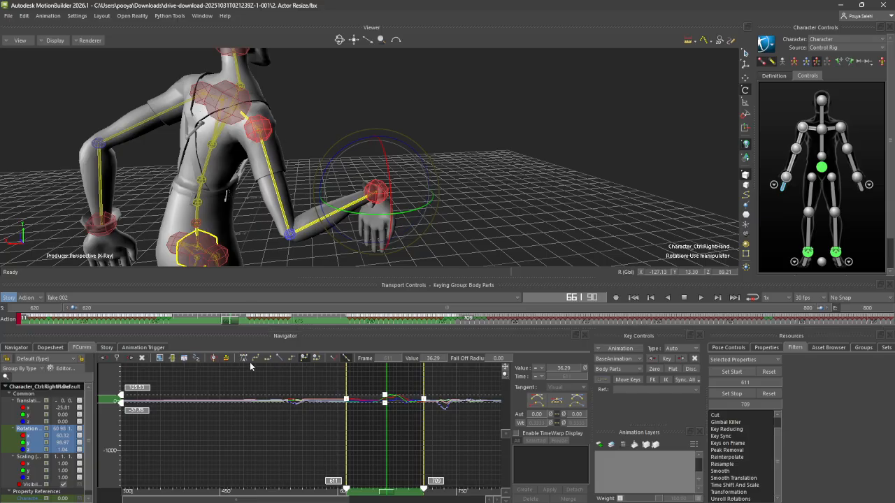
pyautogui.click(326, 418)
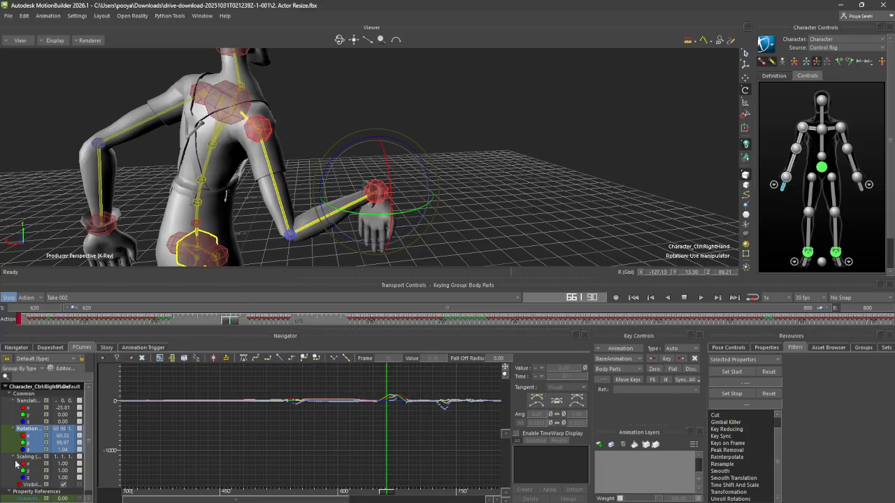
# Move the right wrist effector to about X -71.80, Y 109.91, Z 8.45 at about frame 659, and key it
pyautogui.click(787, 179)
pyautogui.moveTo(229, 323)
pyautogui.mouseDown()
pyautogui.moveTo(201, 326)
pyautogui.moveTo(239, 333)
pyautogui.mouseUp()
pyautogui.keyDown('alt'); pyautogui.moveTo(420, 212); pyautogui.dragTo(340, 216); pyautogui.keyUp('alt')
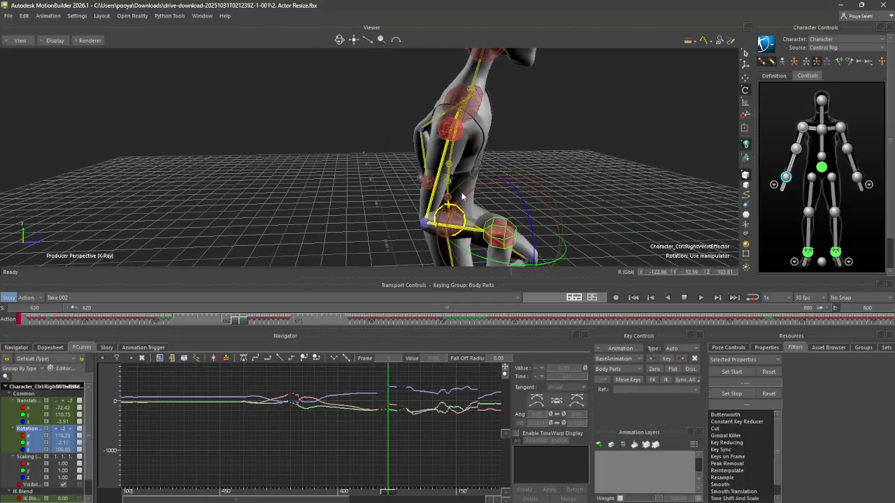
pyautogui.keyDown('alt'); pyautogui.moveTo(462, 195); pyautogui.dragTo(293, 260); pyautogui.keyUp('alt')
pyautogui.moveTo(238, 322)
pyautogui.mouseDown()
pyautogui.moveTo(259, 322)
pyautogui.moveTo(212, 320)
pyautogui.moveTo(289, 322)
pyautogui.moveTo(209, 335)
pyautogui.moveTo(221, 321)
pyautogui.mouseUp()
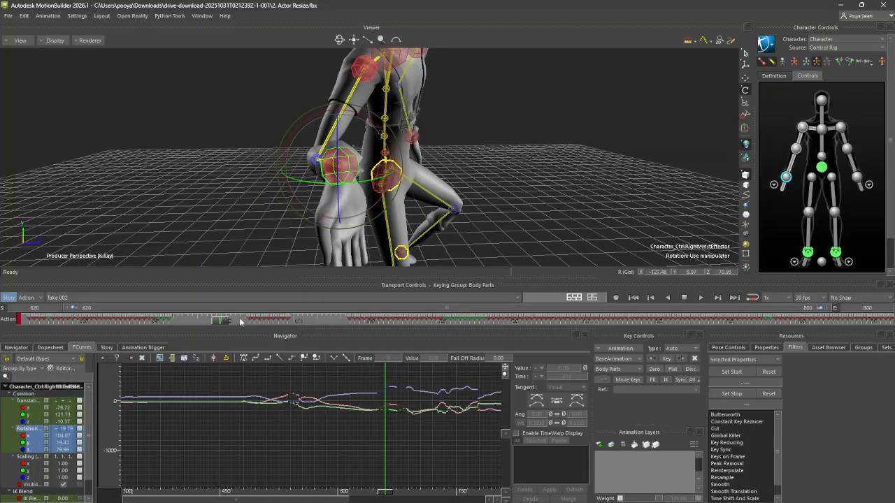
pyautogui.keyDown('ctrl'); pyautogui.keyDown('shift'); pyautogui.moveTo(301, 190); pyautogui.dragTo(240, 194); pyautogui.keyUp('shift'); pyautogui.keyUp('ctrl')
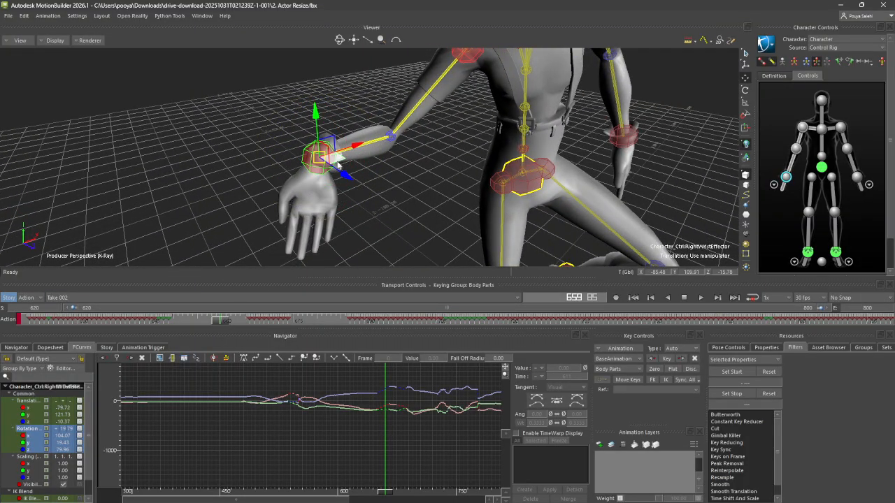
pyautogui.moveTo(338, 164); pyautogui.dragTo(498, 193)
pyautogui.keyDown('ctrl'); pyautogui.keyDown('shift'); pyautogui.moveTo(393, 163); pyautogui.dragTo(414, 156); pyautogui.keyUp('shift'); pyautogui.keyUp('ctrl')
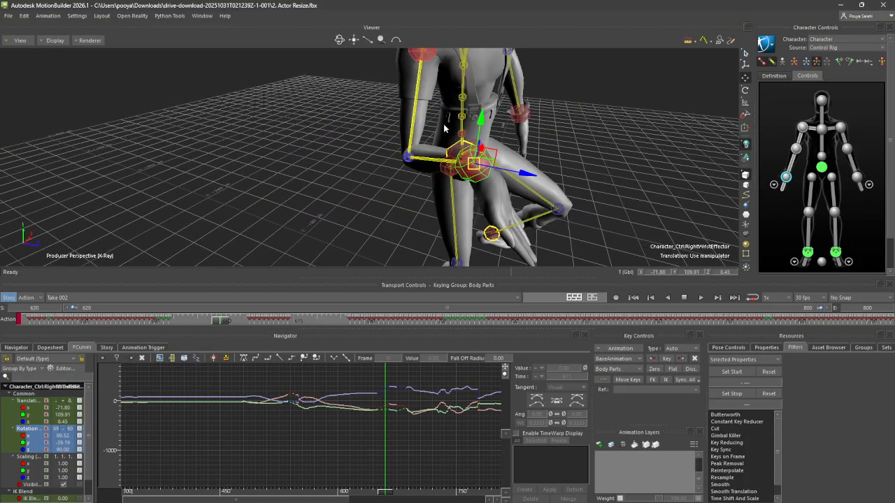
pyautogui.keyDown('ctrl'); pyautogui.keyDown('shift'); pyautogui.moveTo(481, 156); pyautogui.dragTo(450, 158); pyautogui.keyUp('shift'); pyautogui.keyUp('ctrl')
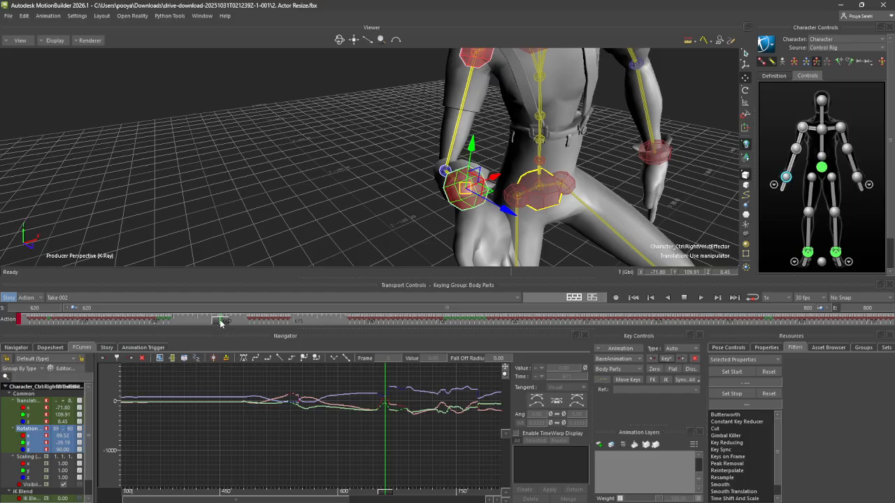
# Play the animation from about frame 647 and examine the right wrist's motion from the side
pyautogui.moveTo(221, 322); pyautogui.dragTo(159, 323)
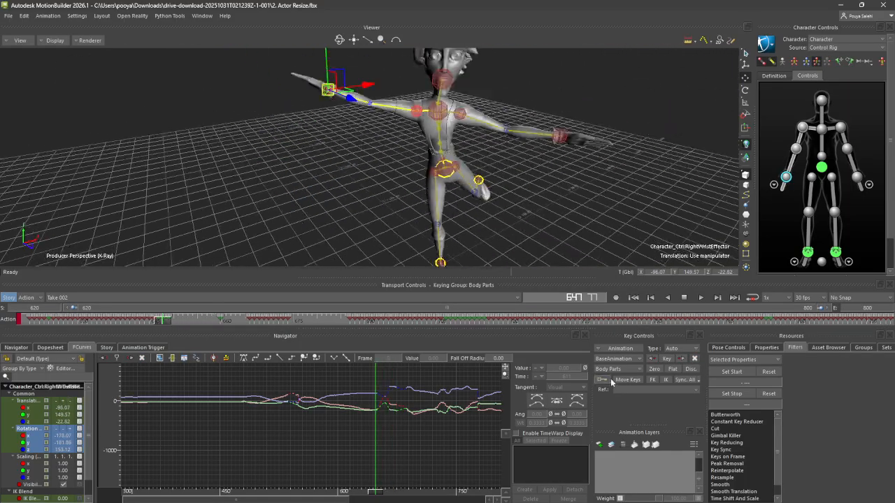
pyautogui.click(703, 299)
pyautogui.click(703, 300)
pyautogui.moveTo(243, 323); pyautogui.dragTo(250, 326)
pyautogui.keyDown('alt'); pyautogui.moveTo(384, 139); pyautogui.dragTo(421, 153); pyautogui.keyUp('alt')
pyautogui.keyDown('alt'); pyautogui.moveTo(393, 188); pyautogui.dragTo(427, 186); pyautogui.keyUp('alt')
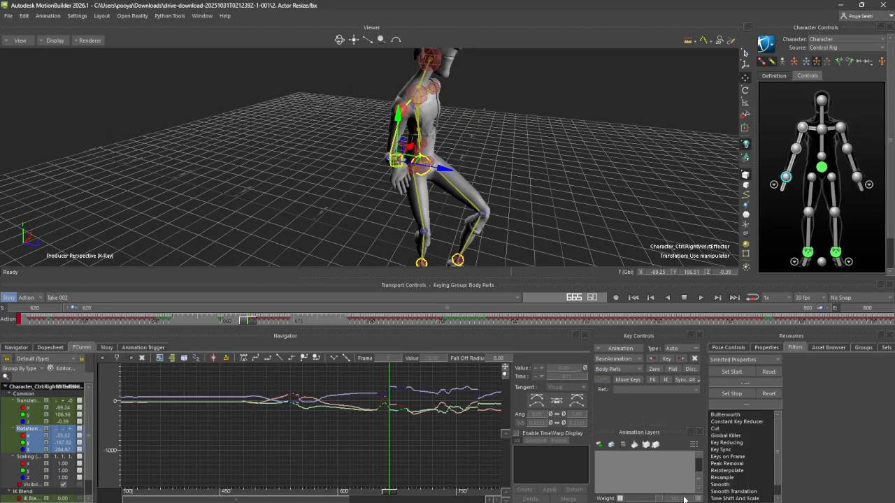
# On the Hand_L animation layer, set zero keys for the right wrist effector at about frames 653 and 687
pyautogui.click(618, 467)
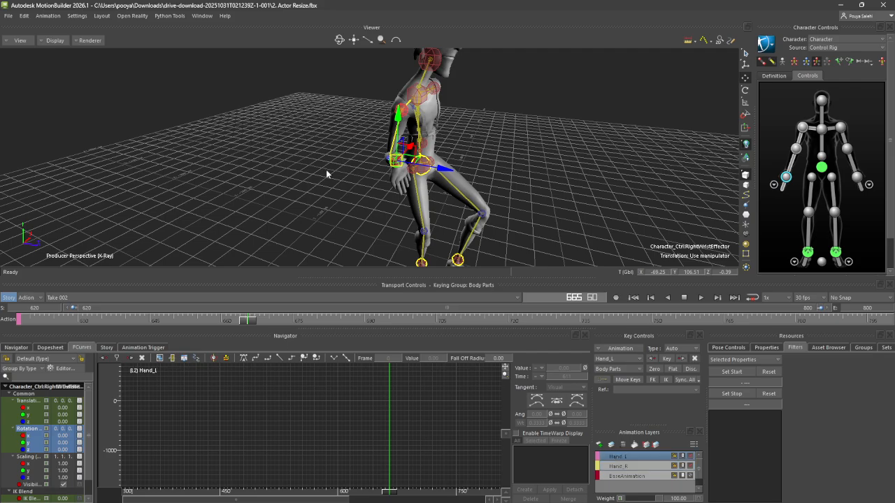
pyautogui.keyDown('alt'); pyautogui.moveTo(326, 169); pyautogui.dragTo(442, 181); pyautogui.keyUp('alt')
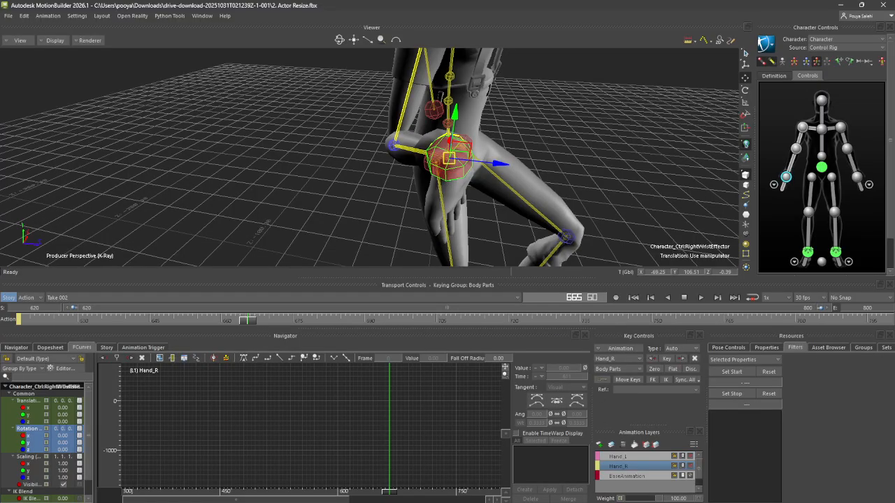
pyautogui.keyDown('alt'); pyautogui.moveTo(469, 236); pyautogui.dragTo(461, 231); pyautogui.keyUp('alt')
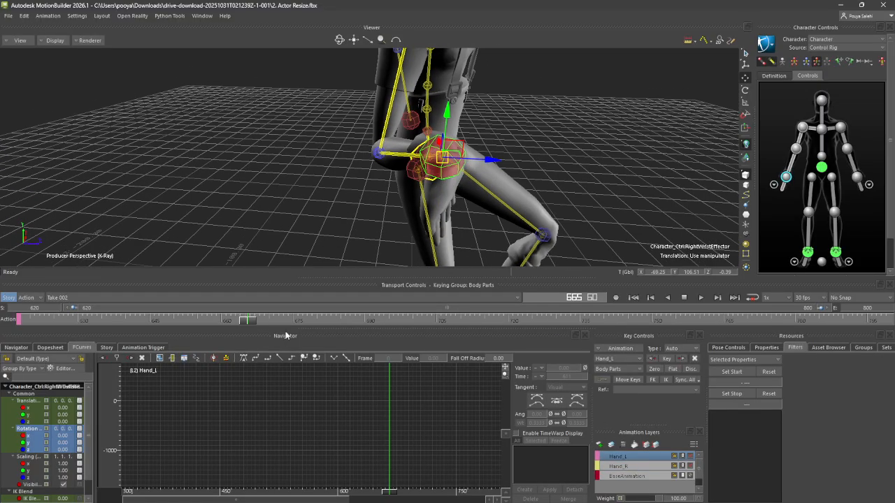
pyautogui.moveTo(245, 322); pyautogui.dragTo(198, 321)
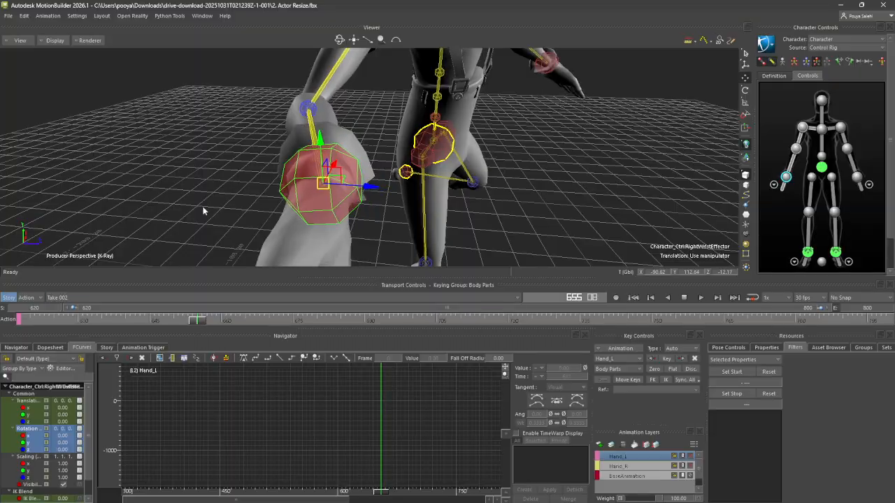
pyautogui.keyDown('alt'); pyautogui.moveTo(202, 230); pyautogui.dragTo(171, 207); pyautogui.keyUp('alt')
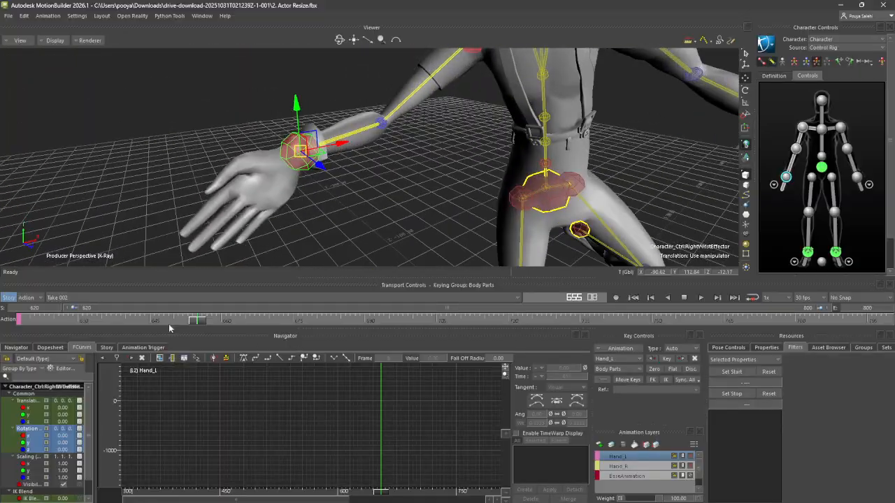
pyautogui.moveTo(202, 326); pyautogui.dragTo(341, 343)
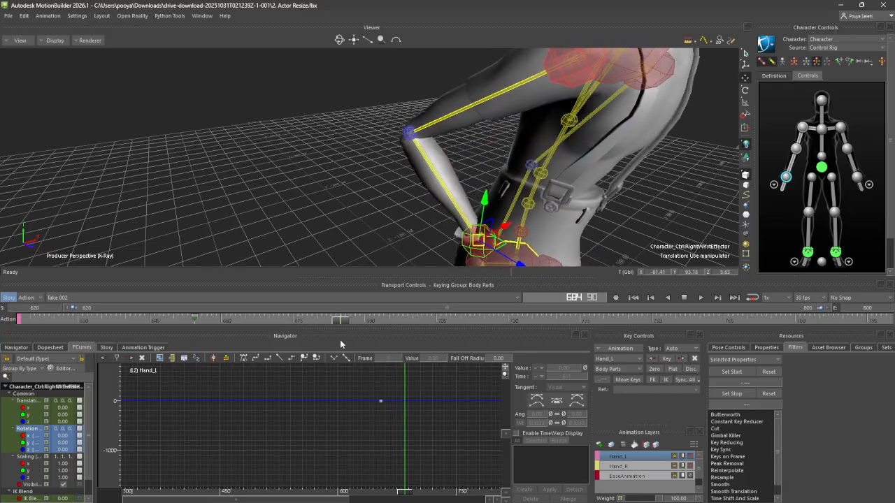
pyautogui.keyDown('alt'); pyautogui.moveTo(374, 187); pyautogui.dragTo(325, 133); pyautogui.keyUp('alt')
# At frame 671, rotate the right wrist effector on the Hand_L layer to about X -166, Y 51, Z 4
pyautogui.moveTo(331, 328); pyautogui.dragTo(279, 324)
pyautogui.scroll(-3, 332, 145)
pyautogui.keyDown('alt'); pyautogui.moveTo(374, 144); pyautogui.dragTo(470, 142); pyautogui.keyUp('alt')
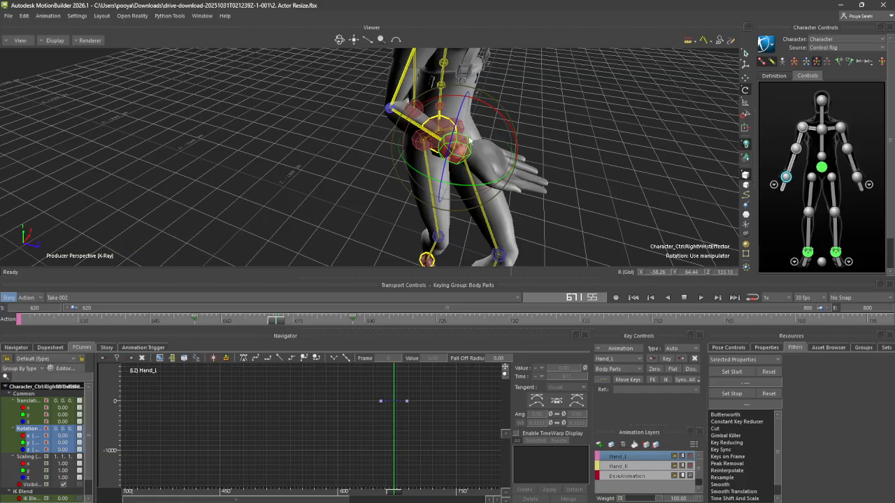
pyautogui.moveTo(477, 188); pyautogui.dragTo(455, 189)
pyautogui.keyDown('alt'); pyautogui.moveTo(455, 189); pyautogui.dragTo(393, 196); pyautogui.keyUp('alt')
pyautogui.moveTo(402, 264); pyautogui.dragTo(390, 188)
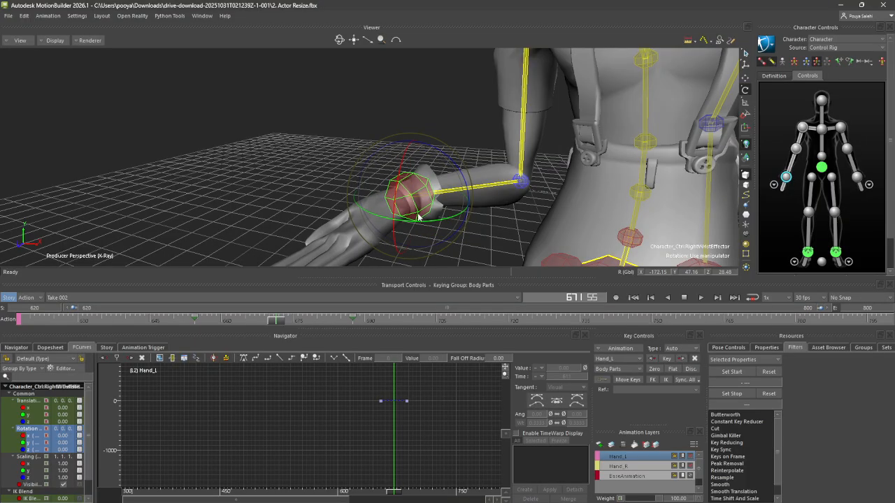
pyautogui.moveTo(418, 219); pyautogui.dragTo(433, 208)
pyautogui.moveTo(465, 179); pyautogui.dragTo(468, 196)
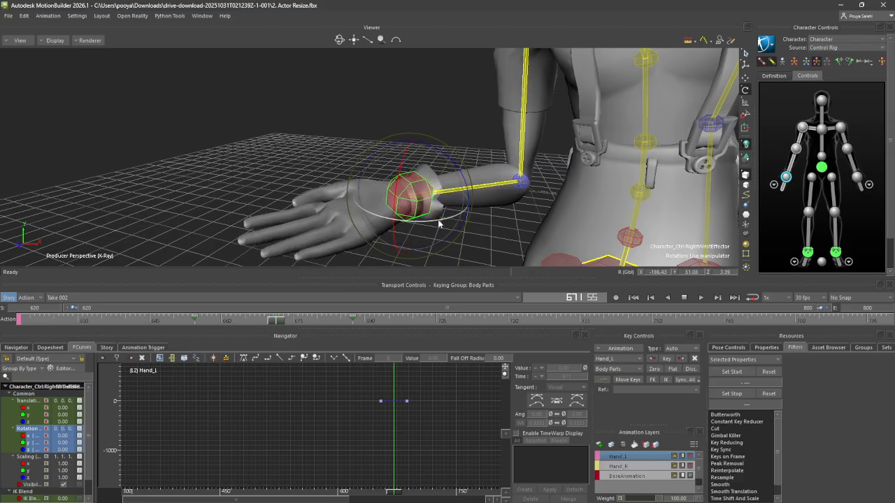
# Refine the right wrist's rotation at frame 671 to about X -85, Y 66, Z 4, and key it on Hand_L
pyautogui.keyDown('ctrl'); pyautogui.keyDown('shift'); pyautogui.moveTo(440, 223); pyautogui.dragTo(451, 246); pyautogui.keyUp('shift'); pyautogui.keyUp('ctrl')
pyautogui.moveTo(478, 191); pyautogui.dragTo(448, 154)
pyautogui.moveTo(407, 89)
pyautogui.mouseDown()
pyautogui.moveTo(409, 106)
pyautogui.moveTo(399, 102)
pyautogui.mouseUp()
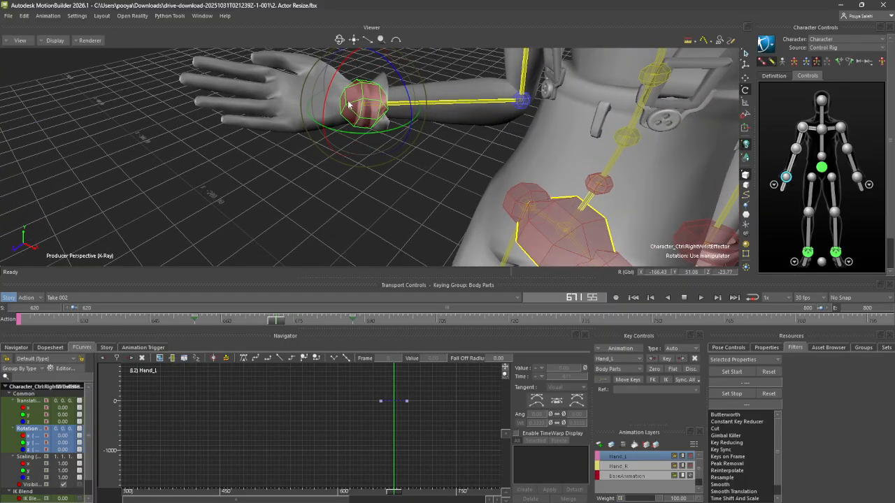
pyautogui.moveTo(333, 88); pyautogui.dragTo(375, 97)
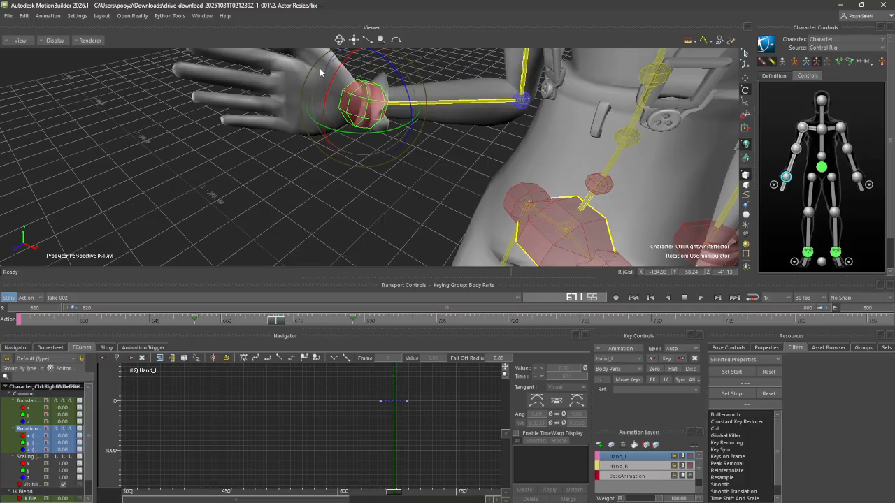
pyautogui.moveTo(331, 74); pyautogui.dragTo(336, 105)
pyautogui.keyDown('alt'); pyautogui.moveTo(337, 111); pyautogui.dragTo(357, 117); pyautogui.keyUp('alt')
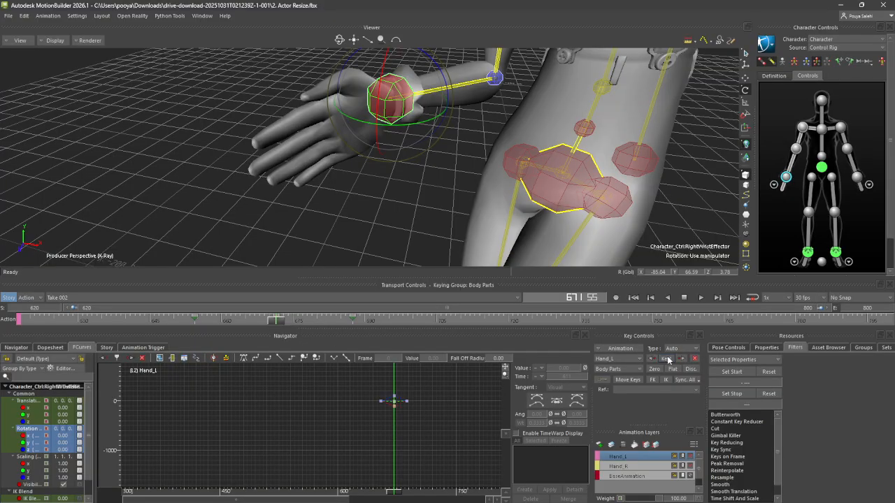
# Rotate the right wrist effector to about X -81, Y 52, Z 11 at frame 661, and key it on Hand_L
pyautogui.moveTo(274, 323); pyautogui.dragTo(224, 322)
pyautogui.keyDown('alt'); pyautogui.moveTo(230, 195); pyautogui.dragTo(244, 195); pyautogui.keyUp('alt')
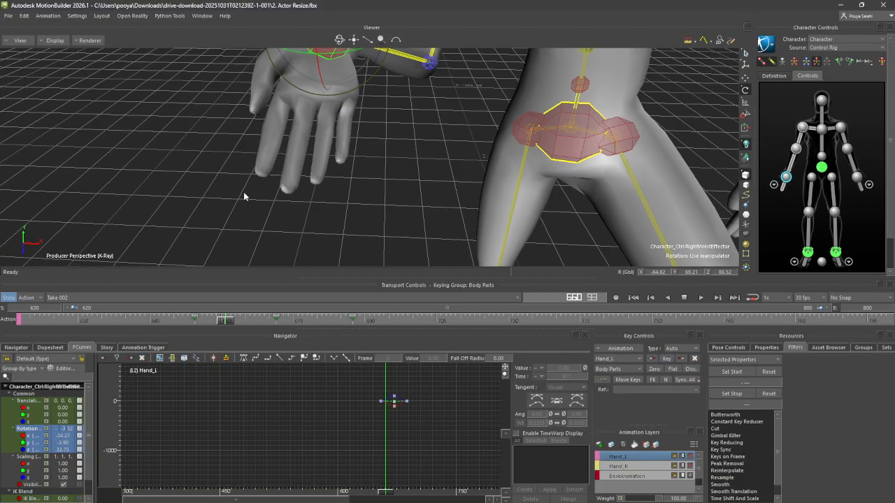
pyautogui.keyDown('alt'); pyautogui.moveTo(244, 196); pyautogui.dragTo(236, 246, button='middle'); pyautogui.keyUp('alt')
pyautogui.moveTo(235, 320); pyautogui.dragTo(228, 340)
pyautogui.keyDown('ctrl'); pyautogui.keyDown('shift'); pyautogui.moveTo(318, 126); pyautogui.dragTo(298, 156); pyautogui.keyUp('shift'); pyautogui.keyUp('ctrl')
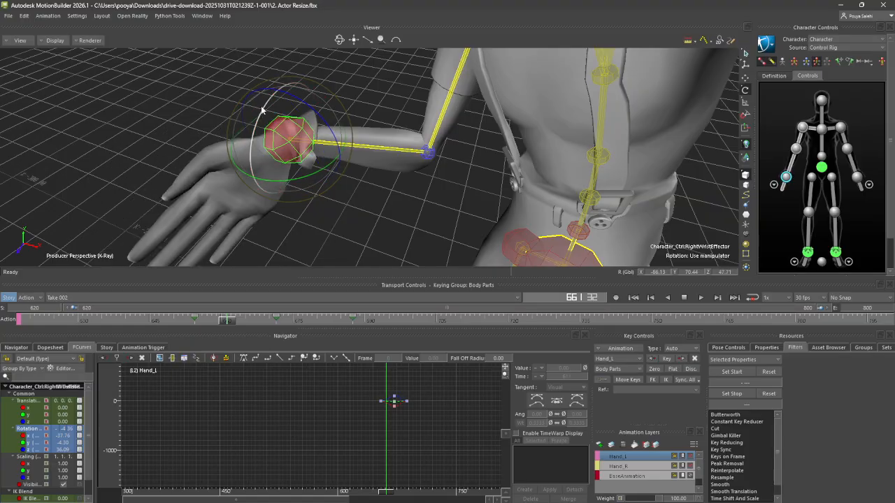
pyautogui.moveTo(294, 102); pyautogui.dragTo(275, 176)
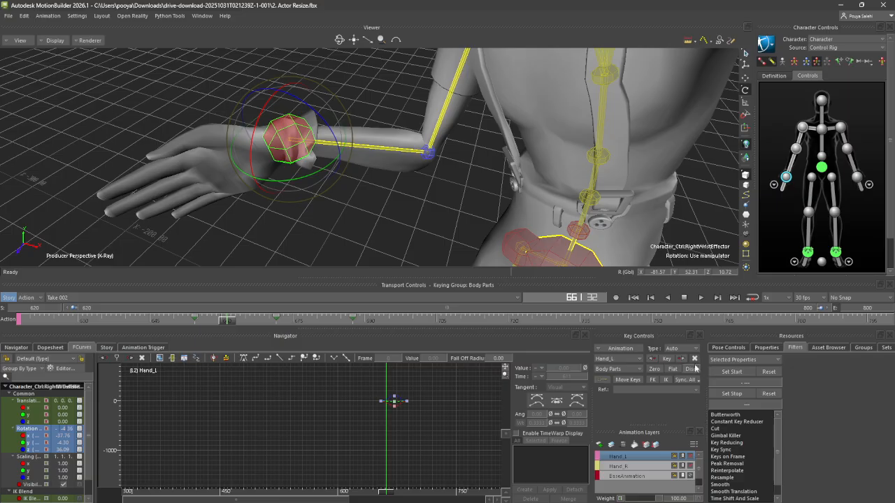
# Move the right wrist effector away from the hip to about X -66.95, Y 93.13, Z 0.99 near frame 683, and key it
pyautogui.moveTo(228, 321); pyautogui.dragTo(335, 330)
pyautogui.keyDown('alt'); pyautogui.moveTo(304, 210); pyautogui.dragTo(333, 184); pyautogui.keyUp('alt')
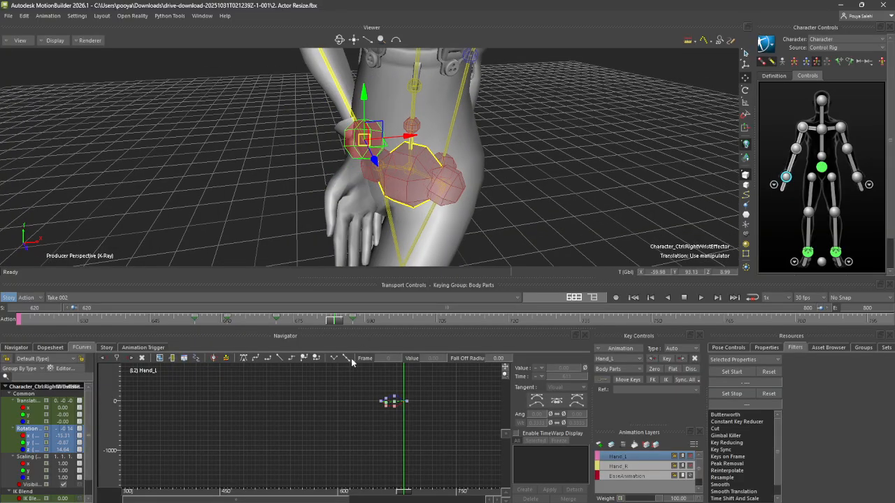
pyautogui.moveTo(409, 138); pyautogui.dragTo(366, 144)
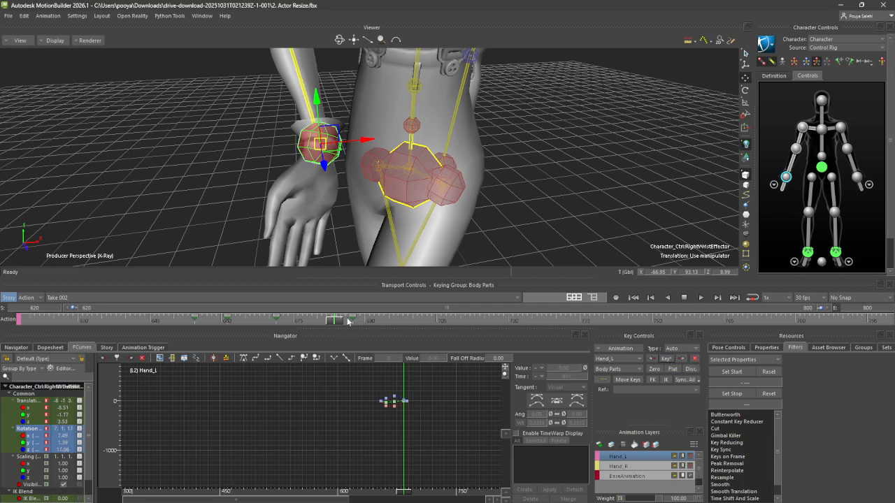
# Go to about frame 687 and set the end frame of the playback range to 700
pyautogui.moveTo(348, 321)
pyautogui.mouseDown()
pyautogui.moveTo(279, 321)
pyautogui.moveTo(352, 326)
pyautogui.mouseUp()
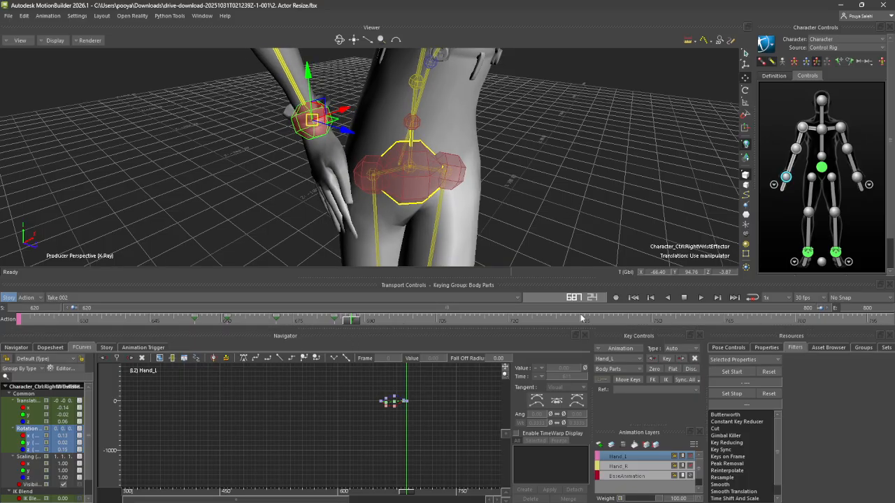
pyautogui.doubleClick(867, 308)
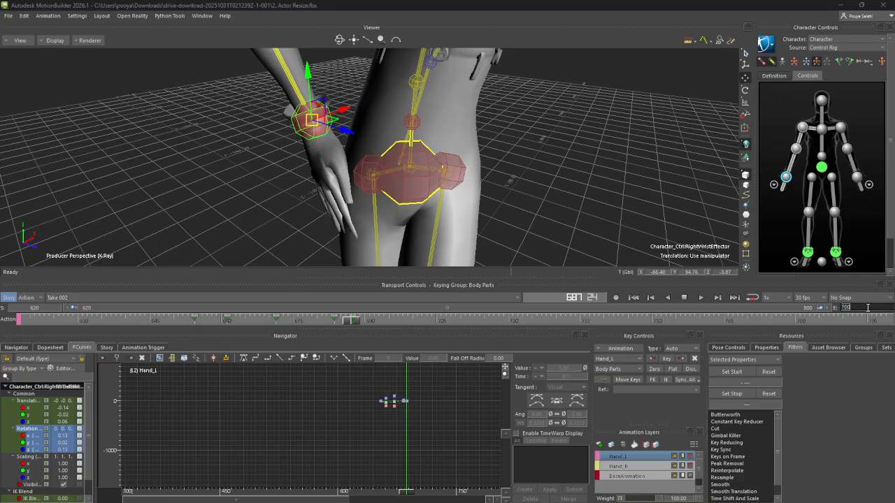
pyautogui.press('Return')
# Try to key the right wrist effector on Hand_L at frame 687, moved to about X -68.96, Y 94.82, Z -4.20
pyautogui.moveTo(755, 323); pyautogui.dragTo(754, 324)
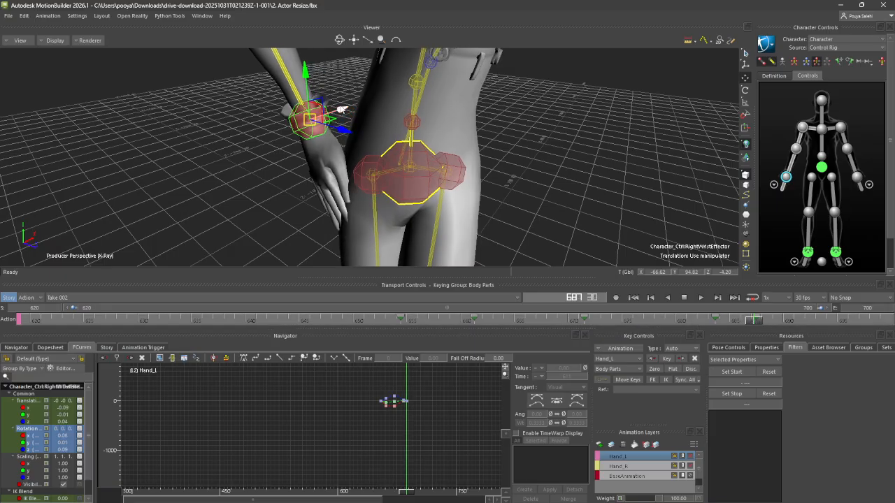
pyautogui.moveTo(338, 108); pyautogui.dragTo(330, 110)
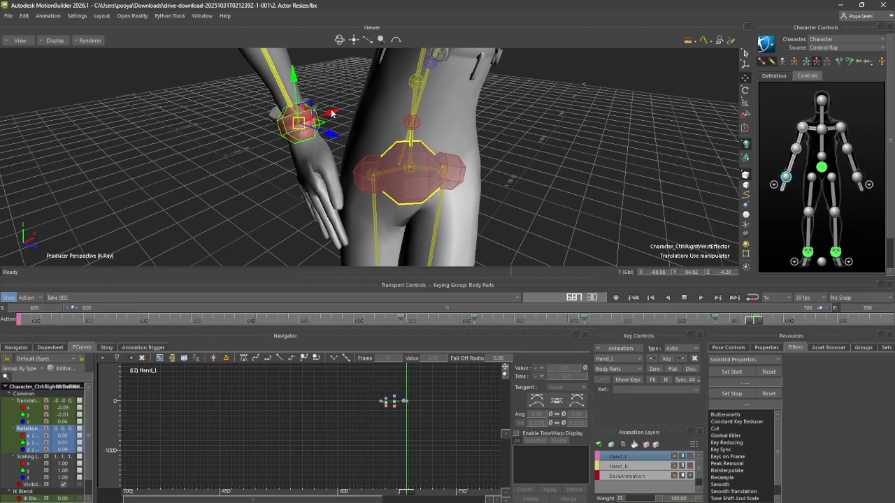
pyautogui.click(672, 363)
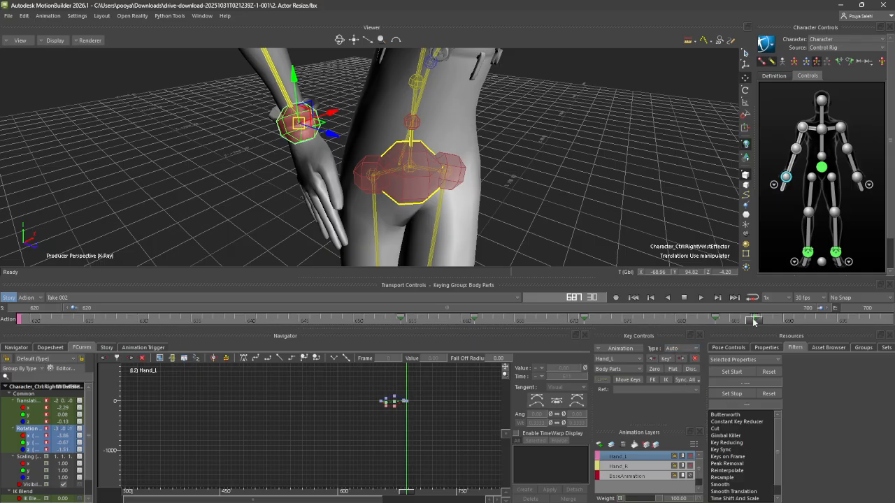
# Go to about frame 686, create a new animation layer and name it Hand_L_2
pyautogui.moveTo(754, 323)
pyautogui.mouseDown()
pyautogui.moveTo(742, 329)
pyautogui.moveTo(743, 322)
pyautogui.mouseUp()
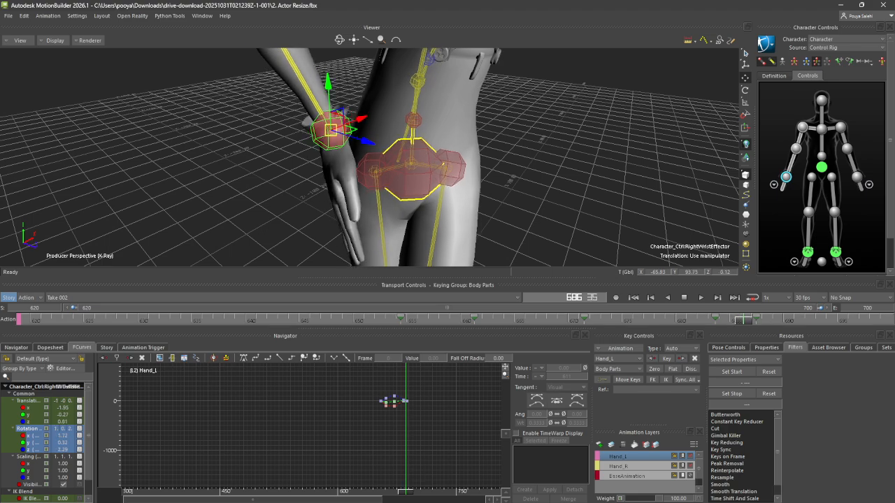
pyautogui.click(599, 444)
pyautogui.rightClick(618, 458)
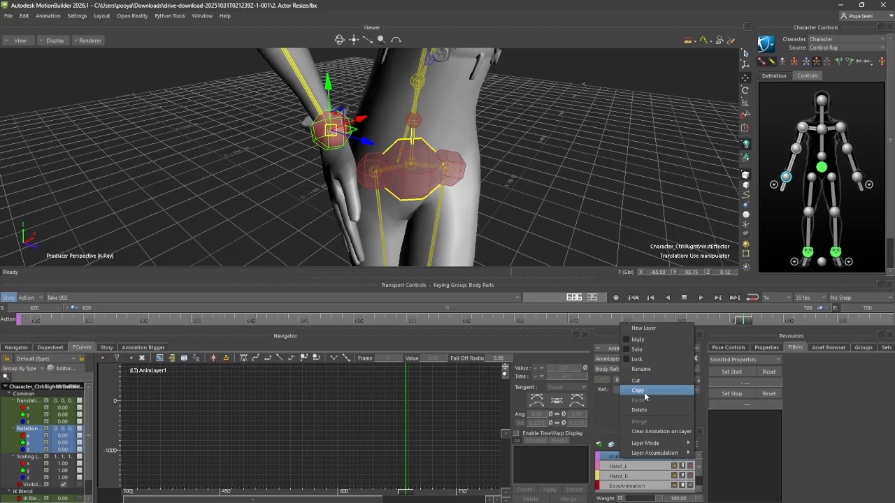
pyautogui.click(637, 370)
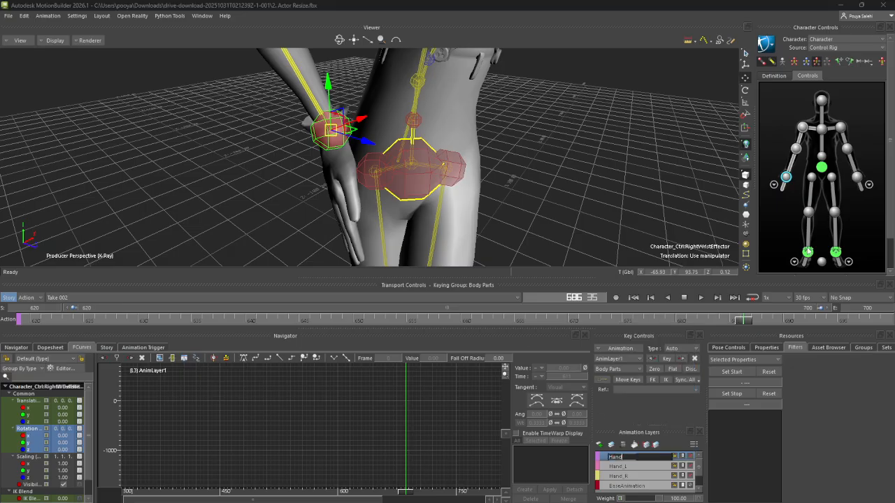
pyautogui.write('Hand_L_2')
pyautogui.press('Return')
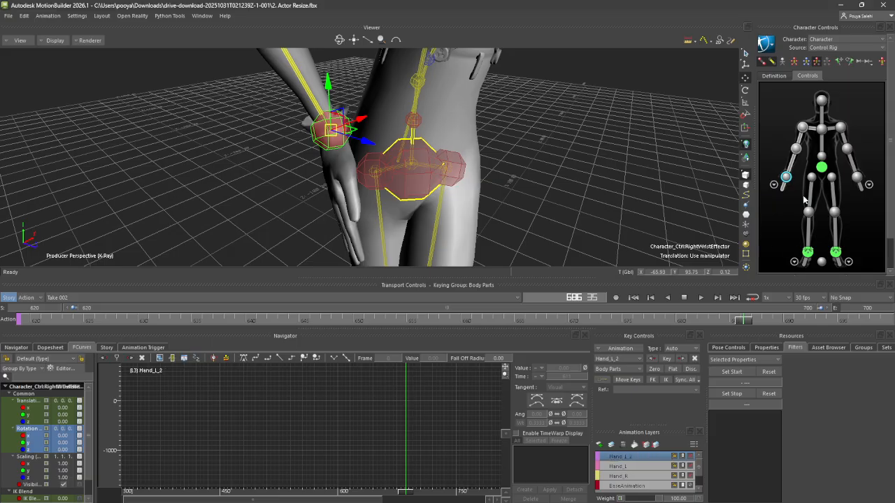
# On Hand_L_2, set zero keys near frames 686 and 689, and key the right wrist moved to about X -69.90 at frame 687
pyautogui.moveTo(740, 319); pyautogui.dragTo(744, 362)
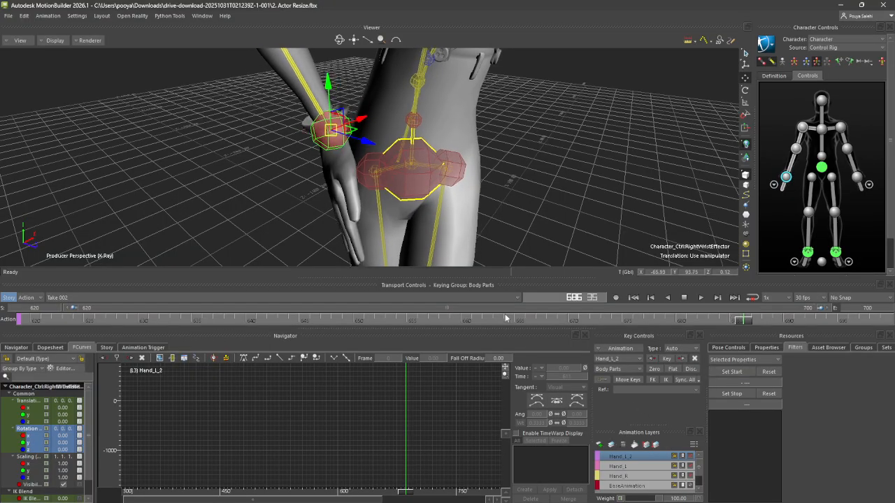
pyautogui.click(656, 371)
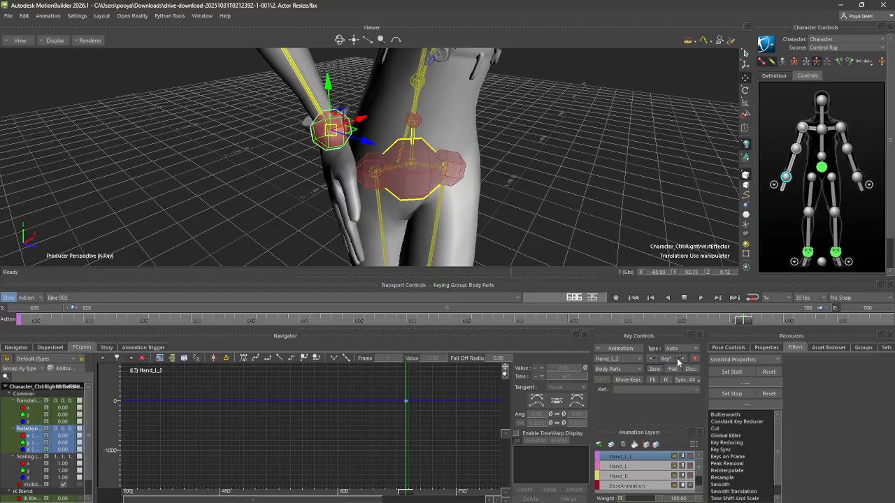
pyautogui.moveTo(743, 323)
pyautogui.mouseDown()
pyautogui.moveTo(767, 322)
pyautogui.moveTo(755, 325)
pyautogui.mouseUp()
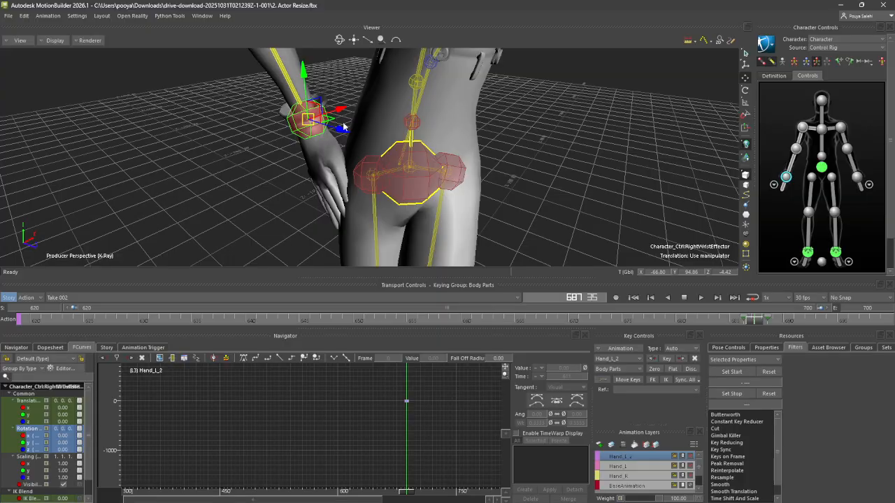
pyautogui.moveTo(343, 110); pyautogui.dragTo(331, 120)
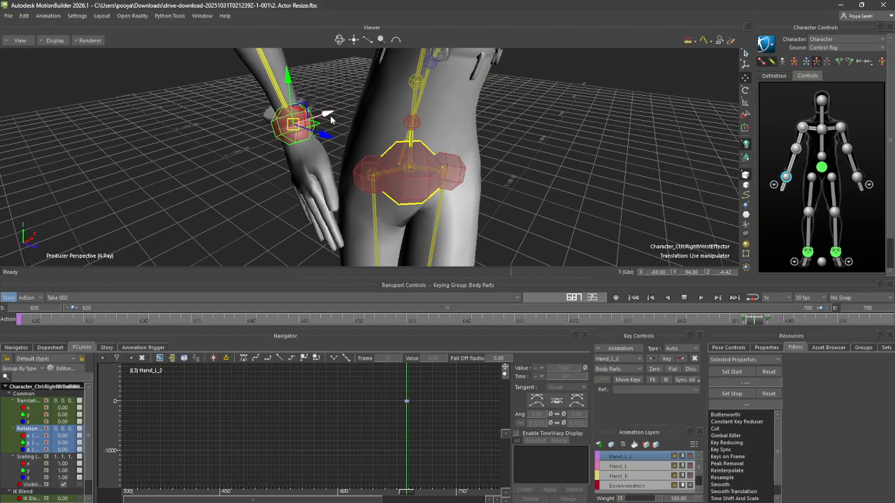
# Play the animation from about frame 662 and examine the right wrist's motion around frame 687
pyautogui.moveTo(750, 326); pyautogui.dragTo(486, 339)
pyautogui.scroll(-10, 510, 119)
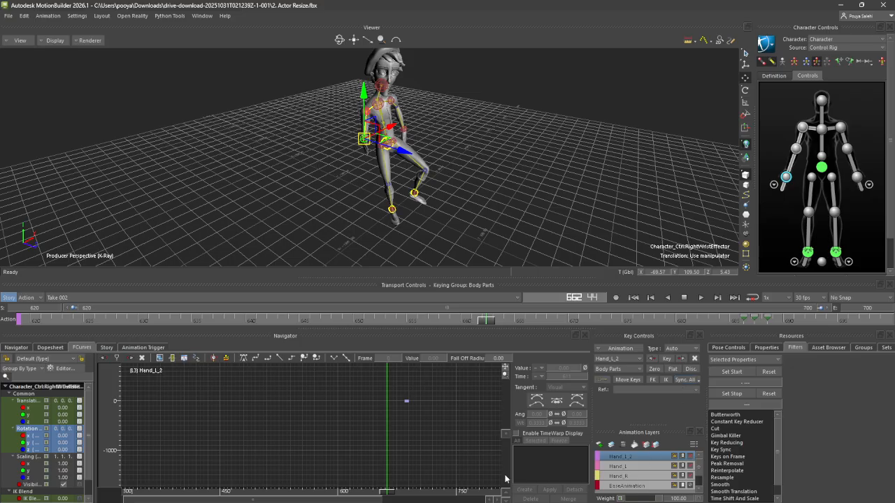
pyautogui.scroll(10, 342, 230)
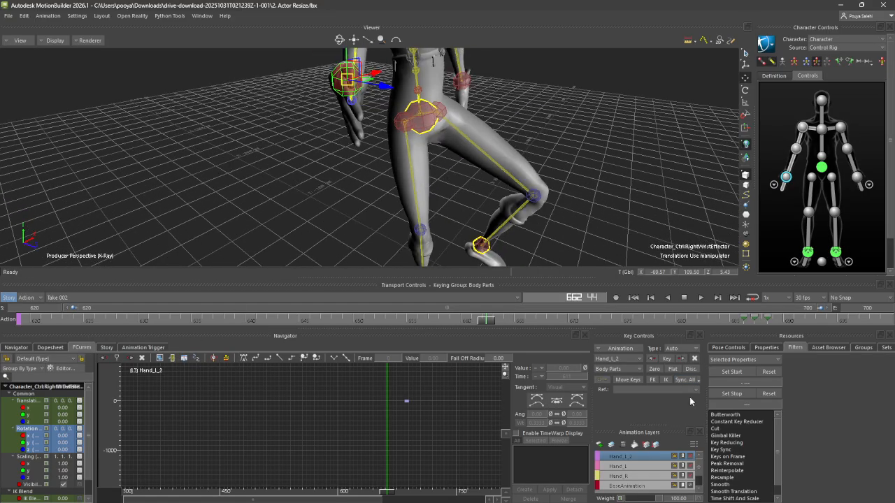
pyautogui.click(702, 299)
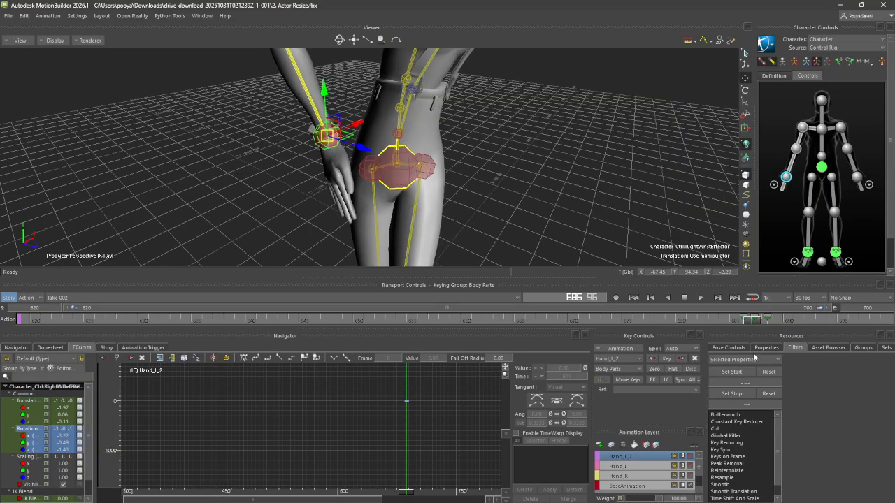
pyautogui.moveTo(754, 360); pyautogui.dragTo(757, 355)
pyautogui.moveTo(747, 320); pyautogui.dragTo(732, 378)
# Activate the Hand_L layer, go to about frame 642, display models only and play the full-body animation to review it
pyautogui.click(640, 467)
pyautogui.moveTo(732, 324); pyautogui.dragTo(277, 324)
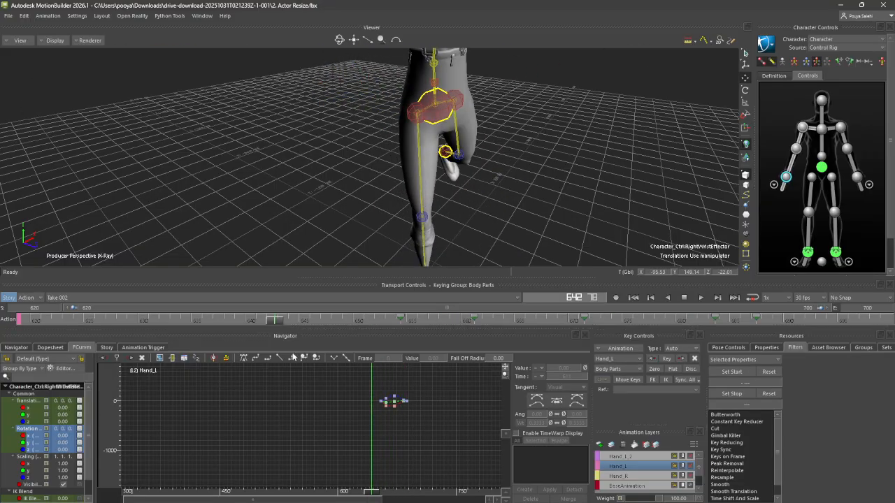
pyautogui.scroll(-6, 489, 199)
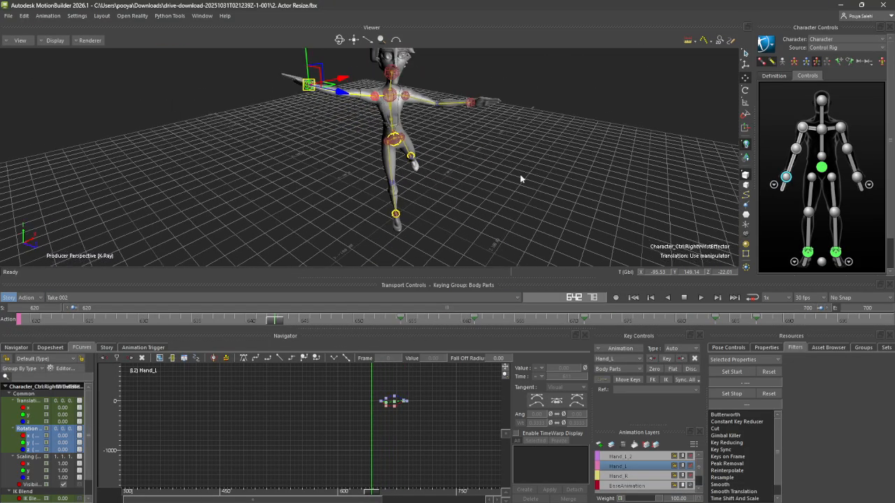
pyautogui.keyDown('ctrl'); pyautogui.keyDown('shift'); pyautogui.moveTo(522, 177); pyautogui.dragTo(515, 176); pyautogui.keyUp('shift'); pyautogui.keyUp('ctrl')
pyautogui.click(516, 176)
pyautogui.click(42, 41)
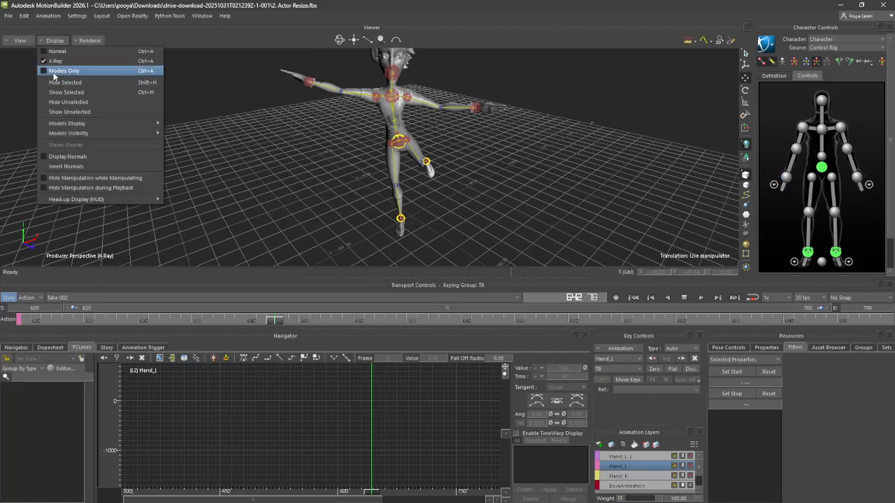
pyautogui.click(54, 74)
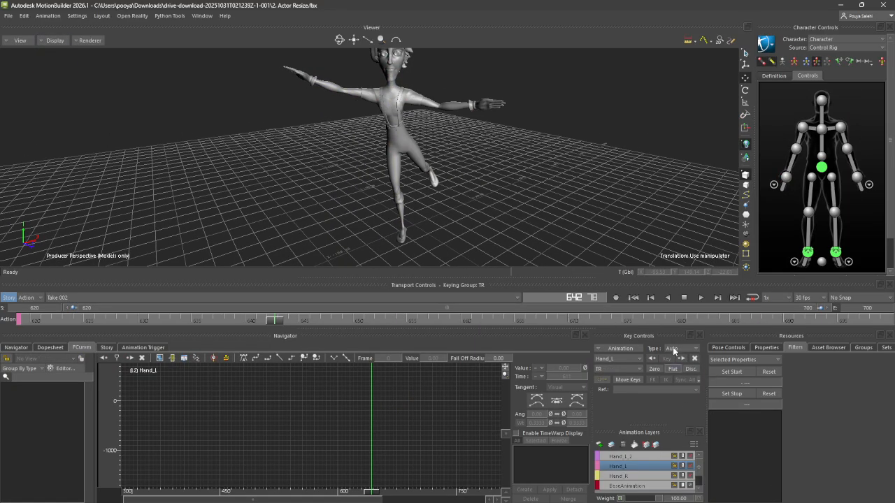
pyautogui.click(697, 300)
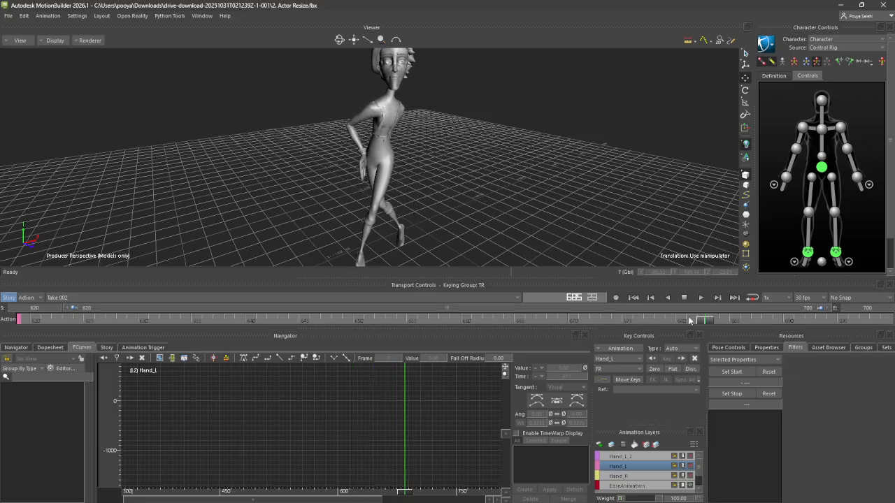
# Switch to the Day 3 2025 Fall presentation, view slide 26 on the 609 rolling issue, and return to MotionBuilder
pyautogui.hotkey('alt', 'Tab')
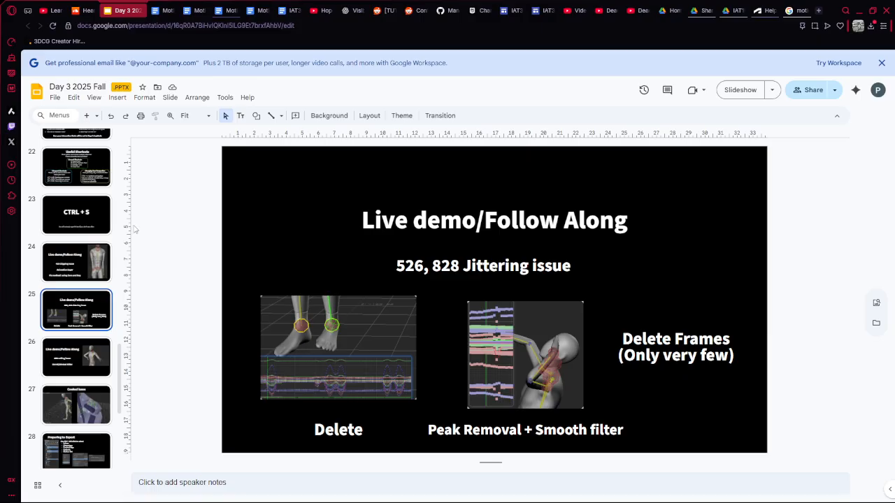
pyautogui.click(77, 347)
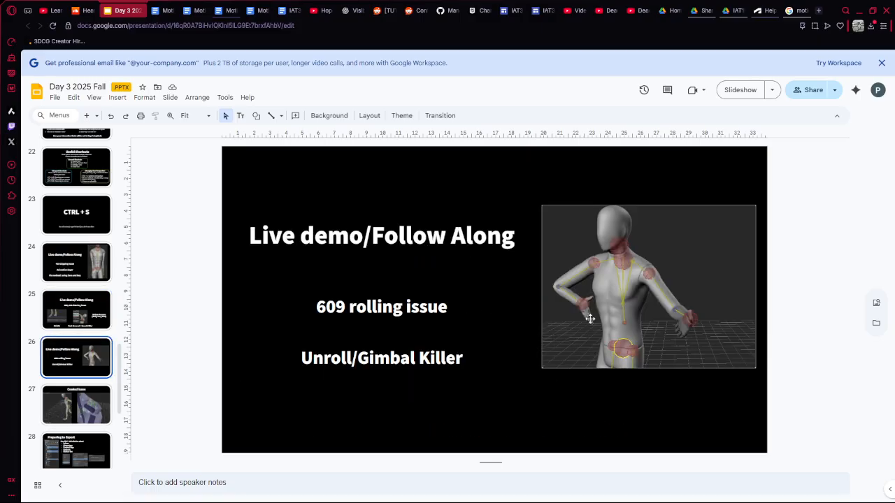
pyautogui.click(633, 492)
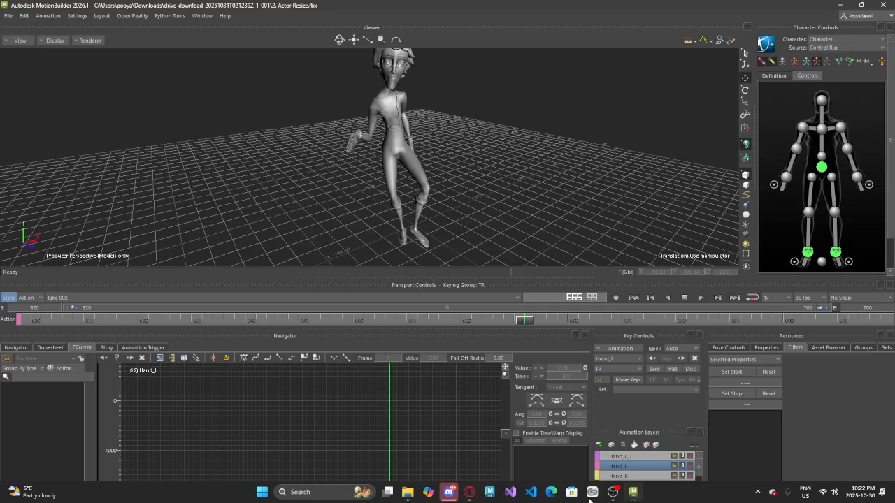
# Show the scene hierarchy and inspect MimeSkeleton, the character's right hand and the right forearm by selecting each
pyautogui.click(16, 348)
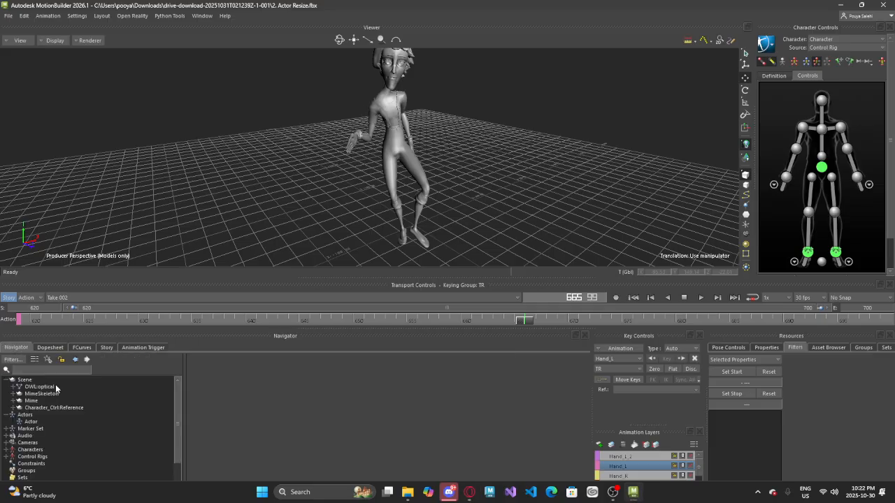
pyautogui.click(83, 348)
pyautogui.click(15, 348)
pyautogui.click(38, 394)
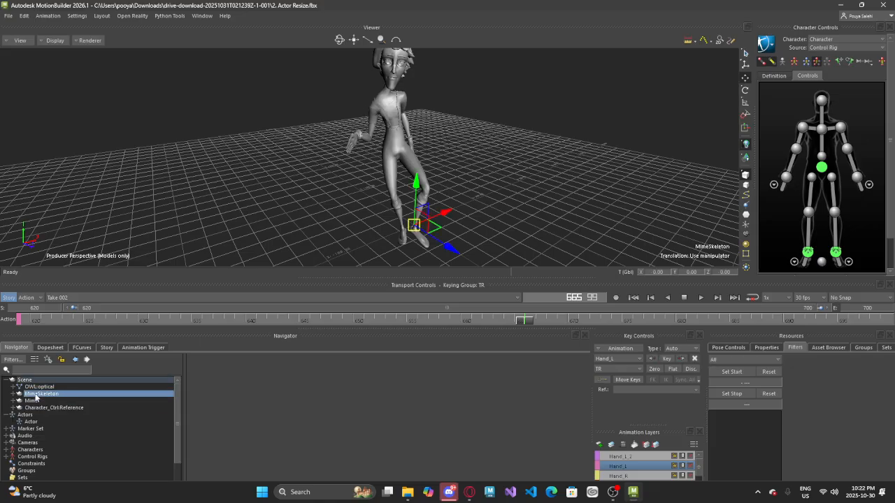
pyautogui.click(784, 189)
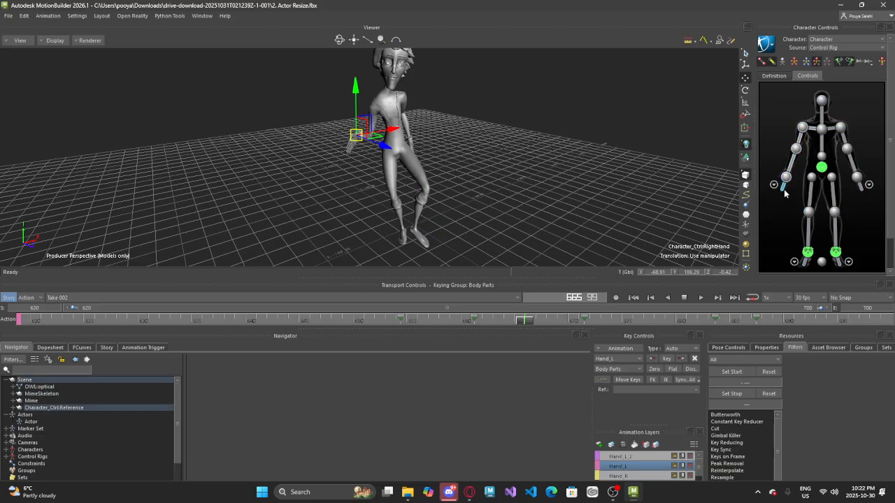
pyautogui.click(795, 159)
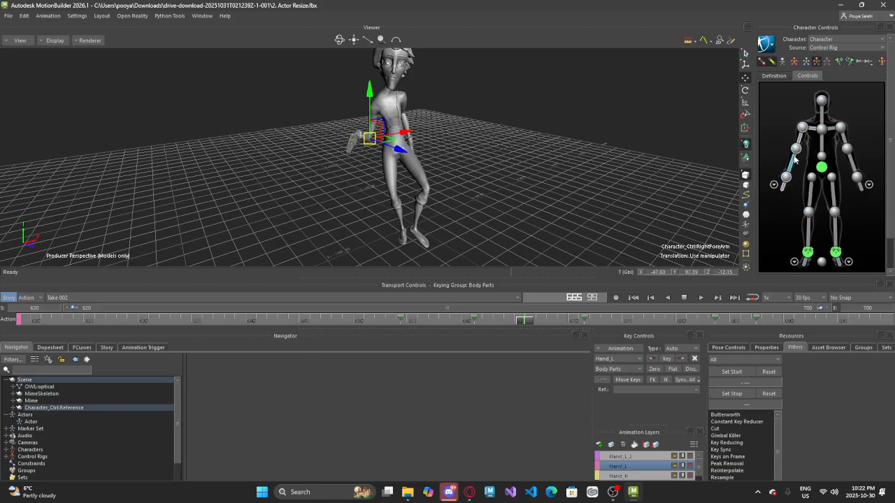
# Switch to the presentation and review the slides from the cooked issue on slide 27 back to the jittering issue on slide 25
pyautogui.hotkey('alt', 'Tab')
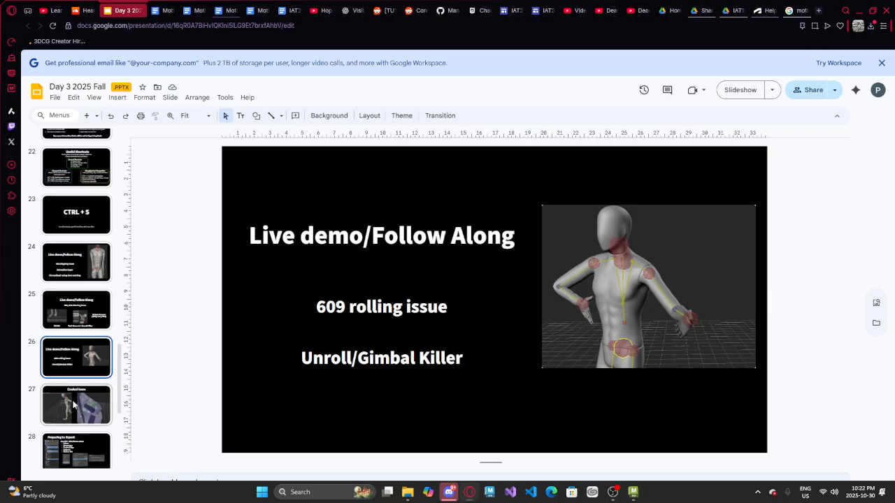
pyautogui.click(89, 386)
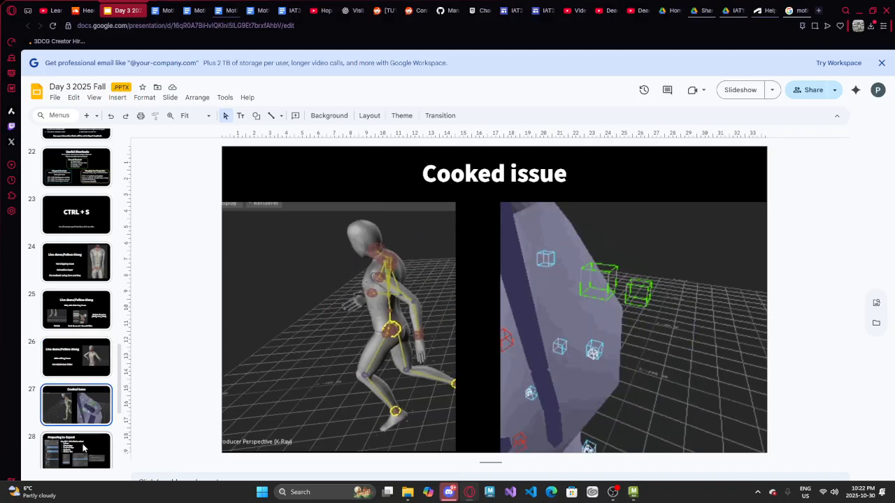
pyautogui.press('Down')
pyautogui.scroll(-1, 83, 412)
pyautogui.click(72, 305)
pyautogui.click(64, 252)
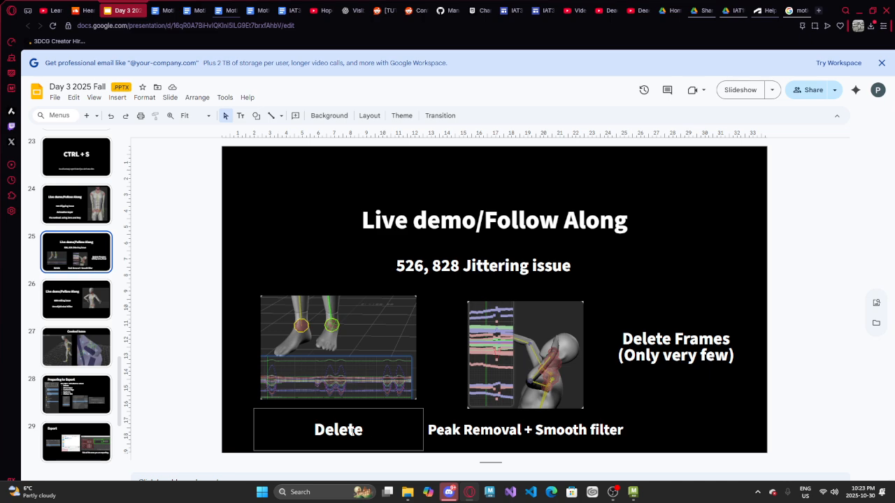
pyautogui.moveTo(351, 431); pyautogui.dragTo(290, 425)
pyautogui.hotkey('ctrl', 'z')
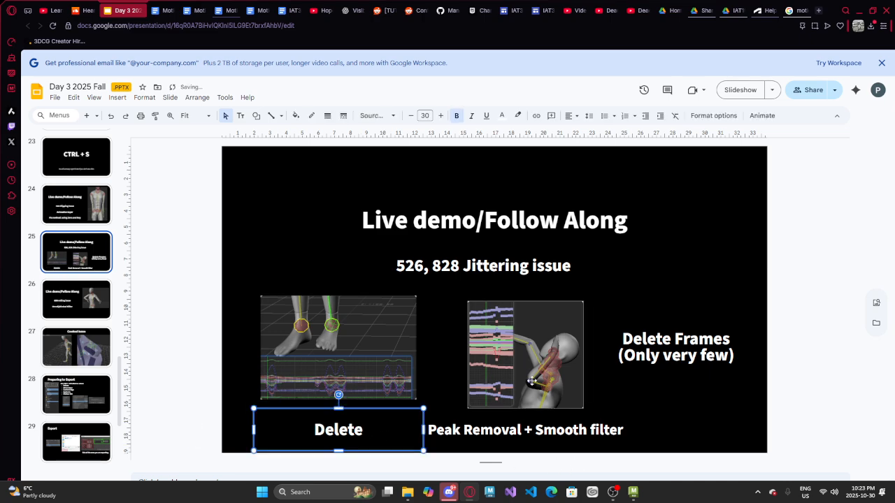
pyautogui.click(673, 400)
pyautogui.hotkey('alt', 'Tab')
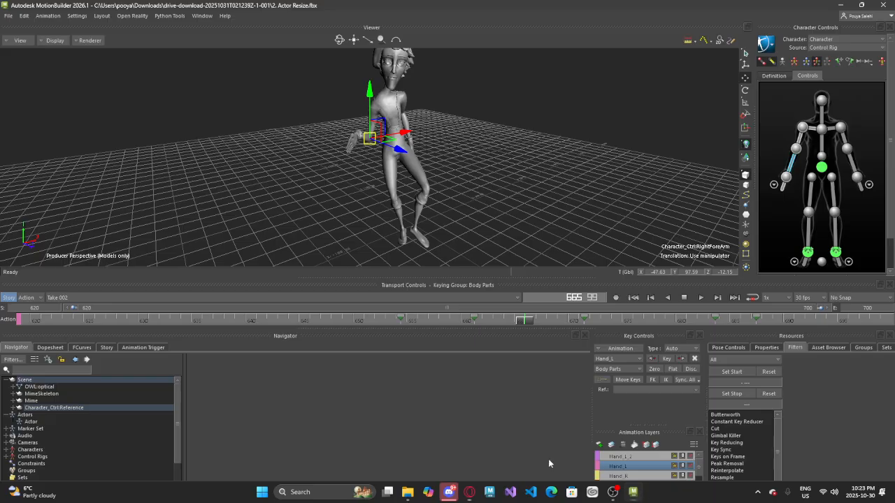
pyautogui.press('super')
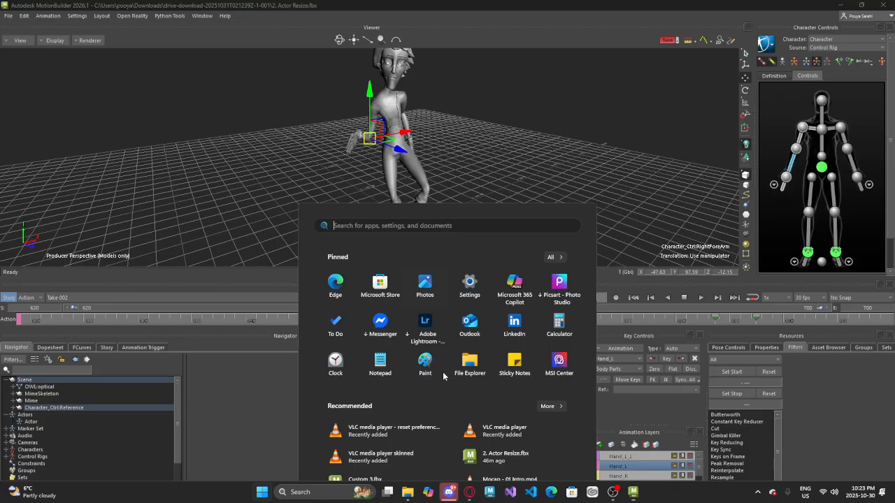
pyautogui.press('super')
pyautogui.hotkey('alt', 'Tab')
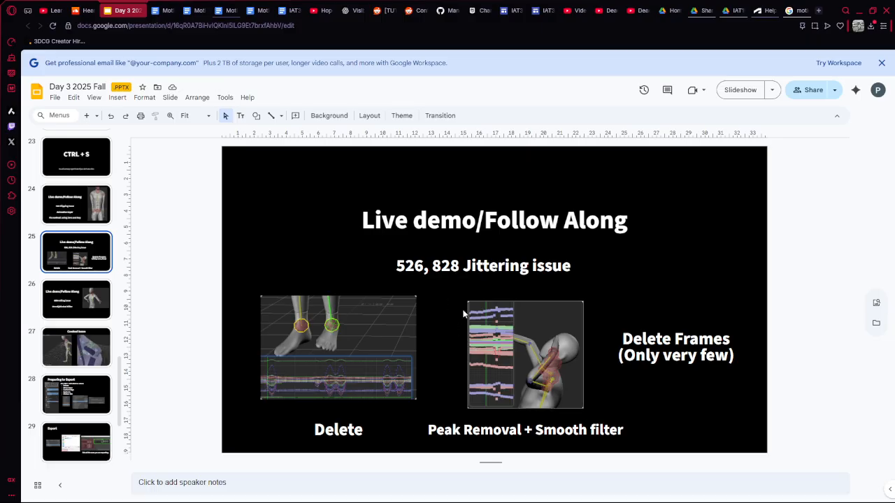
# Switch back to MotionBuilder, go to about frame 699 and set the timeline's end frame to 810
pyautogui.hotkey('alt', 'Tab')
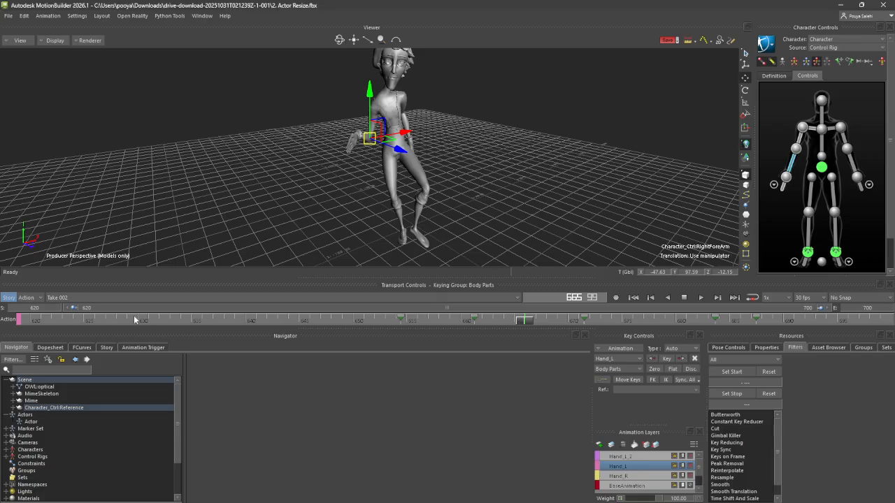
pyautogui.moveTo(524, 326); pyautogui.dragTo(874, 323)
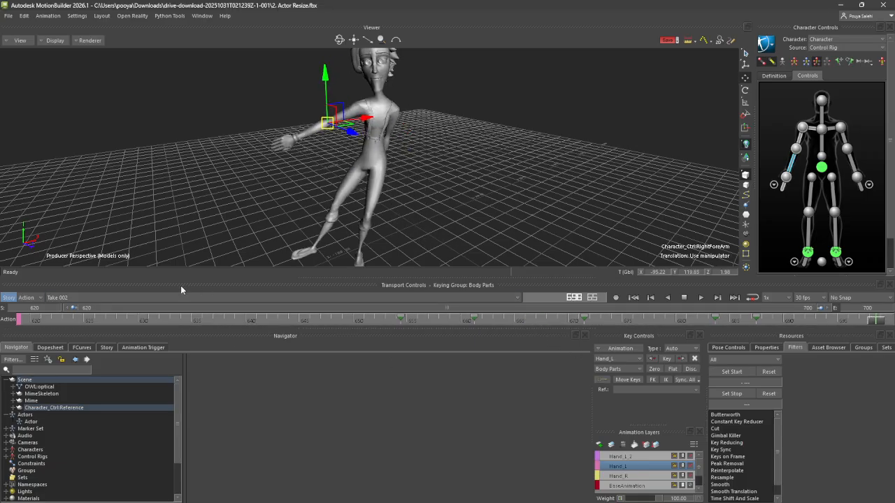
pyautogui.doubleClick(877, 307)
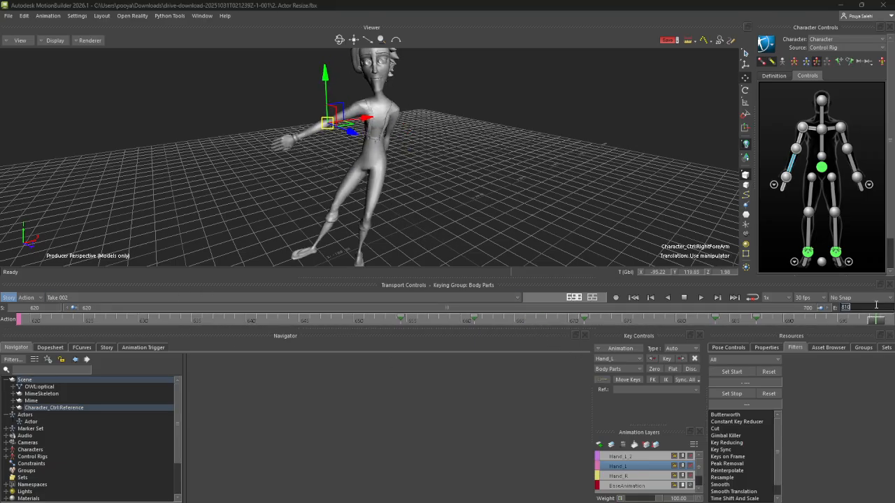
pyautogui.press('Return')
# Go to about frame 711, switch the viewer to X-Ray display and select the left wrist effector
pyautogui.moveTo(410, 328); pyautogui.dragTo(444, 329)
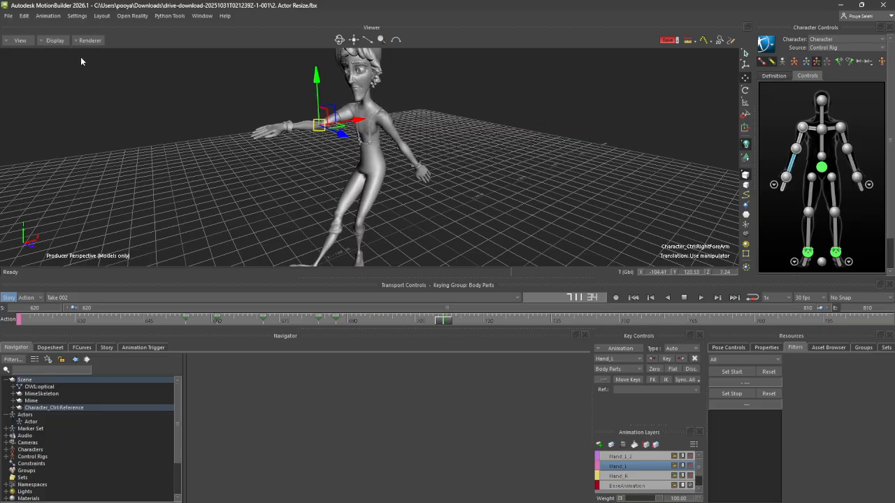
pyautogui.click(57, 41)
pyautogui.click(57, 61)
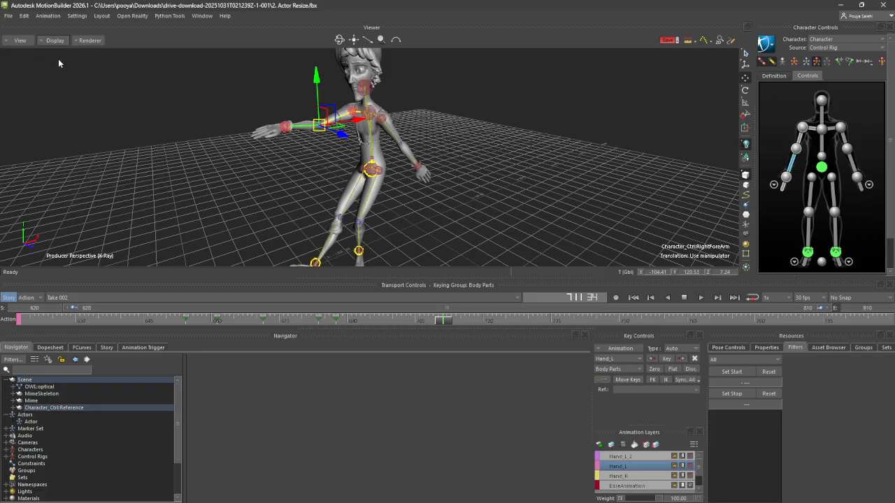
pyautogui.scroll(3, 397, 117)
pyautogui.click(461, 183)
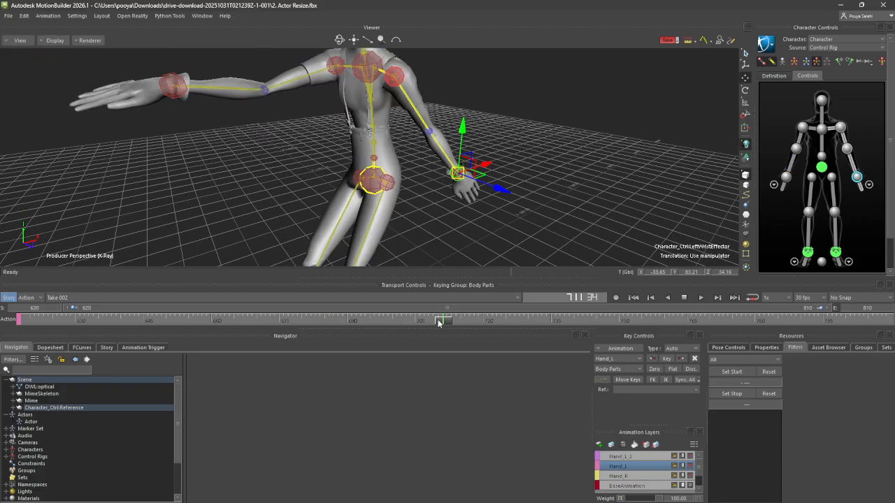
# Activate the BaseAnimation layer around frame 708 and set the timeline's start frame to 700
pyautogui.moveTo(438, 323)
pyautogui.mouseDown()
pyautogui.moveTo(400, 322)
pyautogui.moveTo(440, 322)
pyautogui.moveTo(430, 322)
pyautogui.mouseUp()
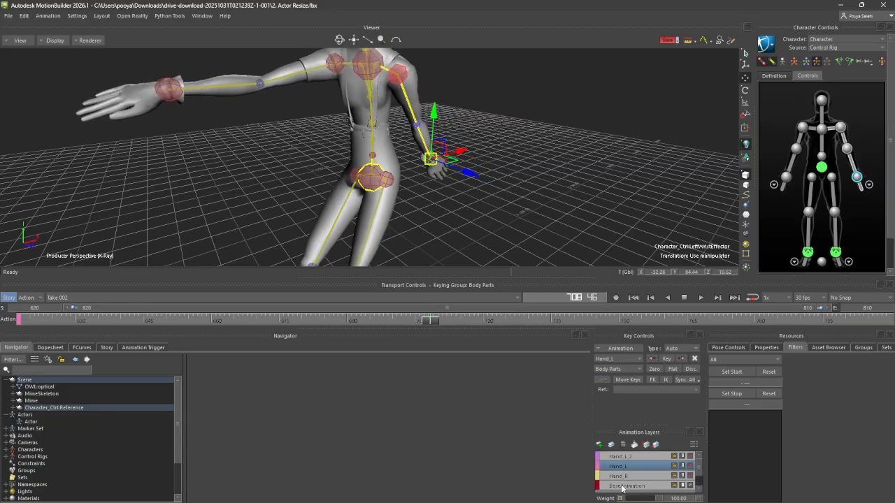
pyautogui.click(623, 487)
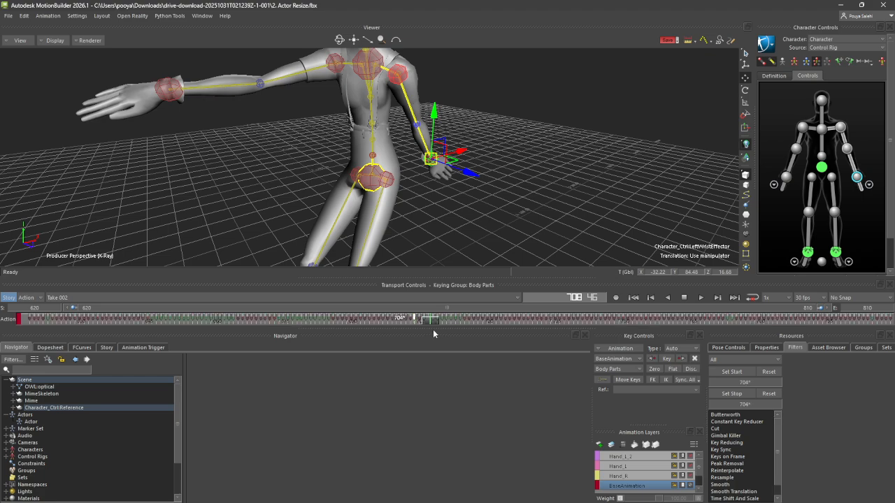
pyautogui.moveTo(433, 322)
pyautogui.mouseDown()
pyautogui.moveTo(415, 321)
pyautogui.moveTo(428, 321)
pyautogui.mouseUp()
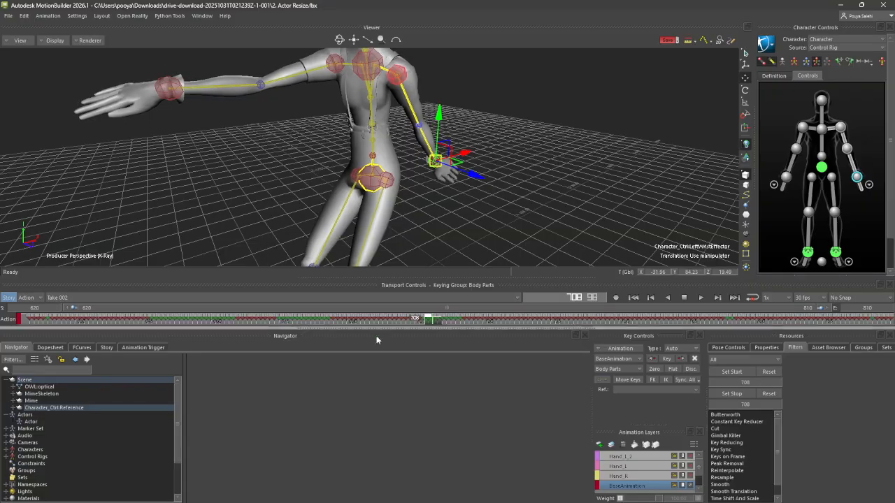
pyautogui.click(47, 315)
pyautogui.write('700')
pyautogui.press('Return')
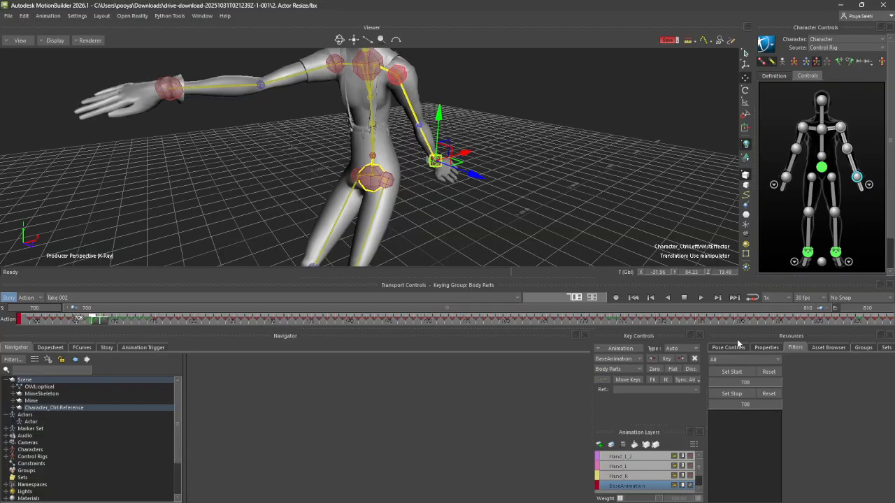
# Scrub between about frames 700 and 712 and play the animation to examine the left wrist's motion
pyautogui.moveTo(100, 321); pyautogui.dragTo(98, 344)
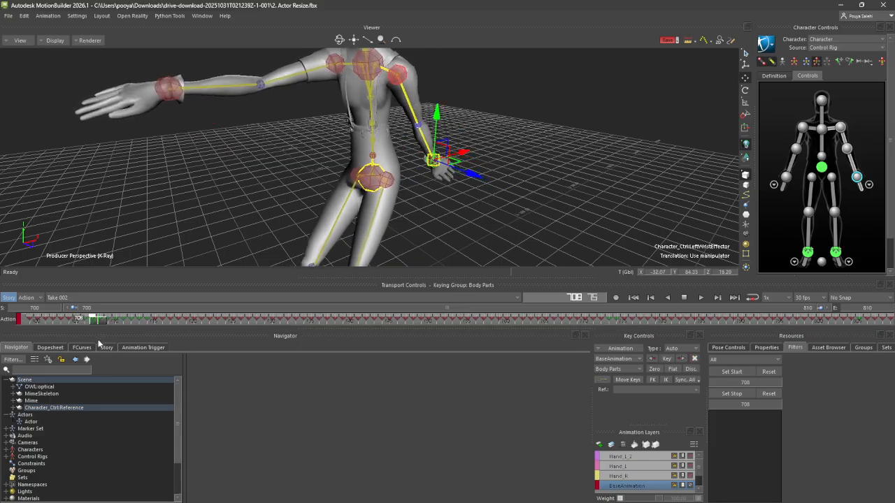
pyautogui.click(201, 321)
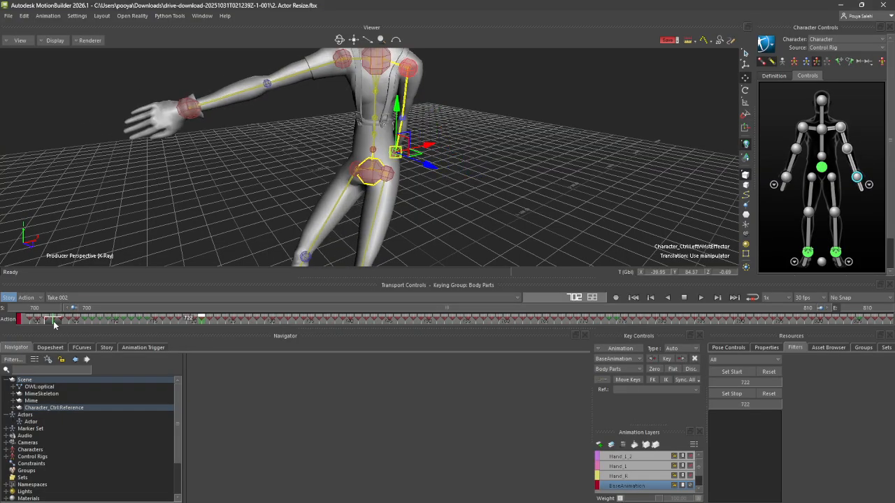
pyautogui.moveTo(53, 321); pyautogui.dragTo(96, 334)
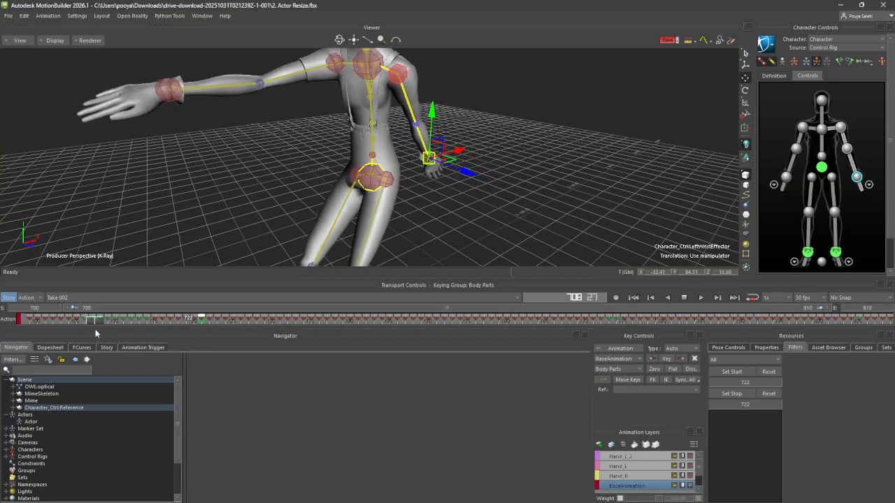
pyautogui.click(98, 323)
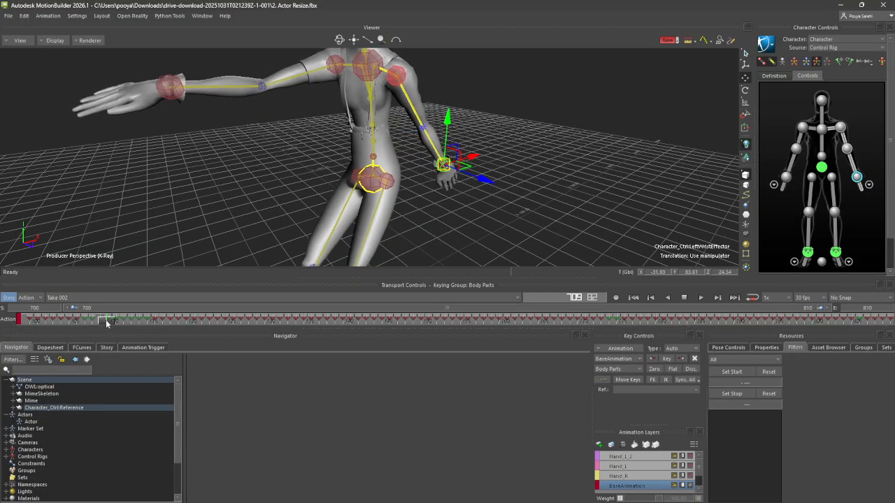
pyautogui.click(45, 321)
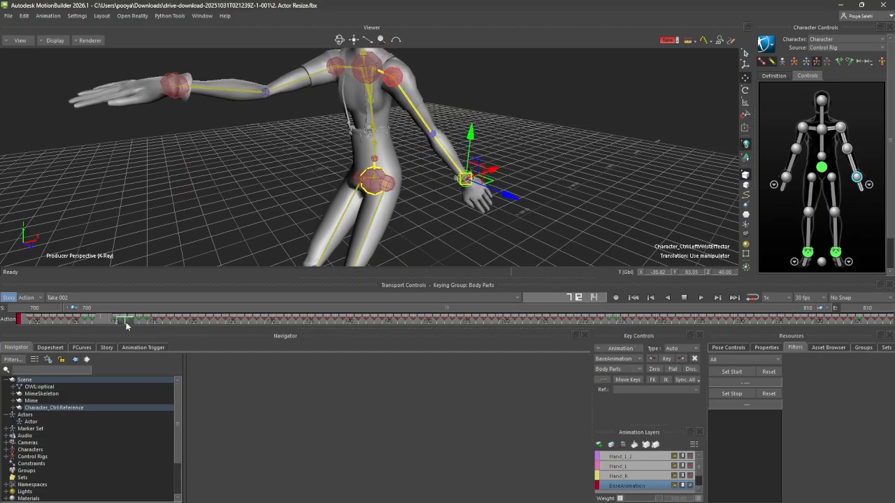
pyautogui.moveTo(127, 325); pyautogui.dragTo(28, 322)
pyautogui.click(702, 298)
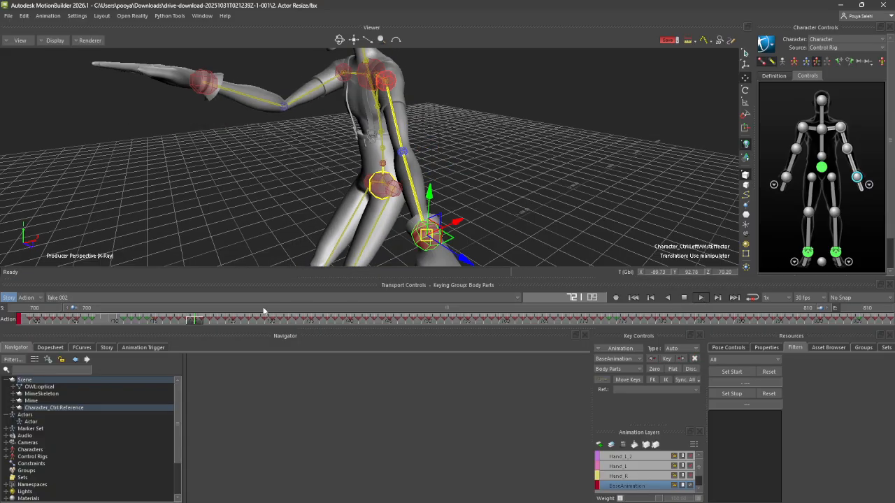
# Scrub and play between about frames 700 and 721 to examine the left wrist's motion from a changed viewing angle
pyautogui.moveTo(193, 322); pyautogui.dragTo(54, 331)
pyautogui.moveTo(111, 330)
pyautogui.mouseDown()
pyautogui.moveTo(150, 326)
pyautogui.moveTo(101, 335)
pyautogui.moveTo(143, 337)
pyautogui.moveTo(160, 318)
pyautogui.moveTo(109, 325)
pyautogui.moveTo(126, 323)
pyautogui.mouseUp()
pyautogui.moveTo(153, 332); pyautogui.dragTo(171, 340)
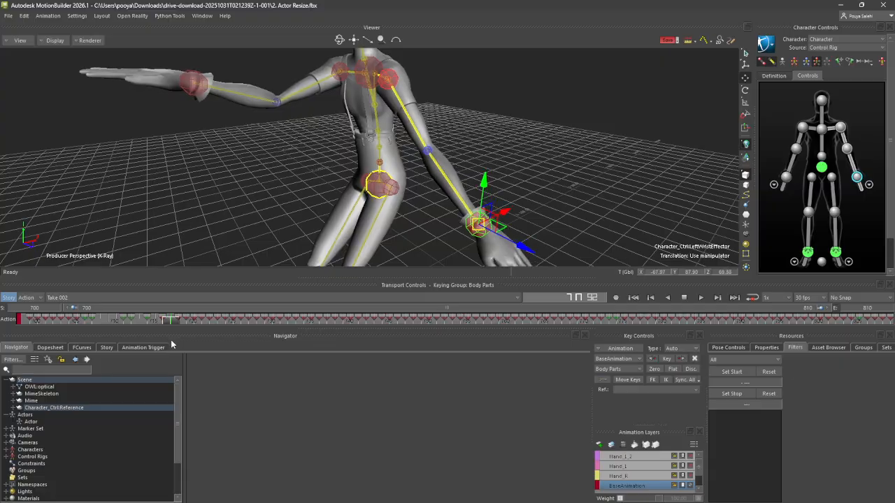
pyautogui.keyDown('alt'); pyautogui.moveTo(448, 206); pyautogui.dragTo(428, 196); pyautogui.keyUp('alt')
pyautogui.moveTo(161, 322); pyautogui.dragTo(81, 367)
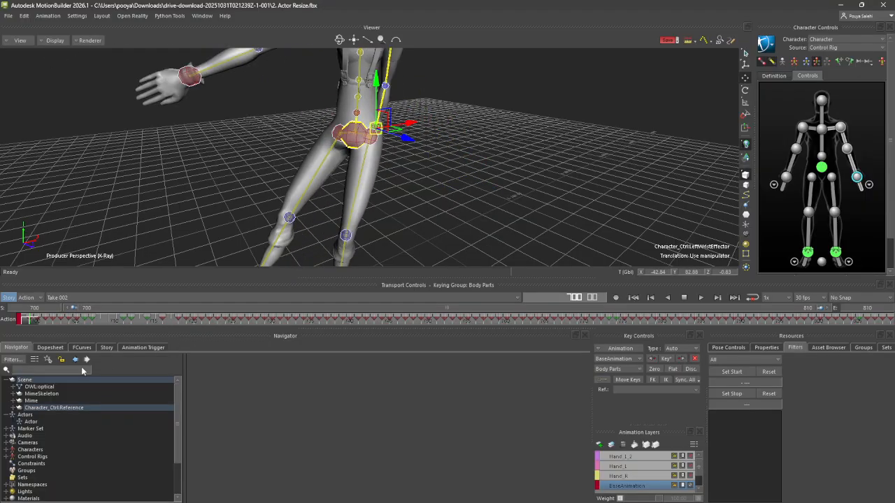
pyautogui.click(701, 298)
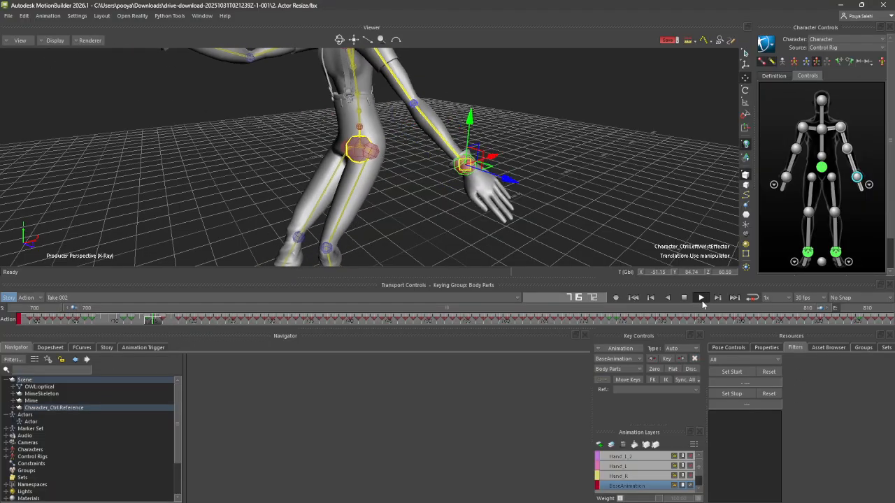
pyautogui.moveTo(100, 319); pyautogui.dragTo(21, 320)
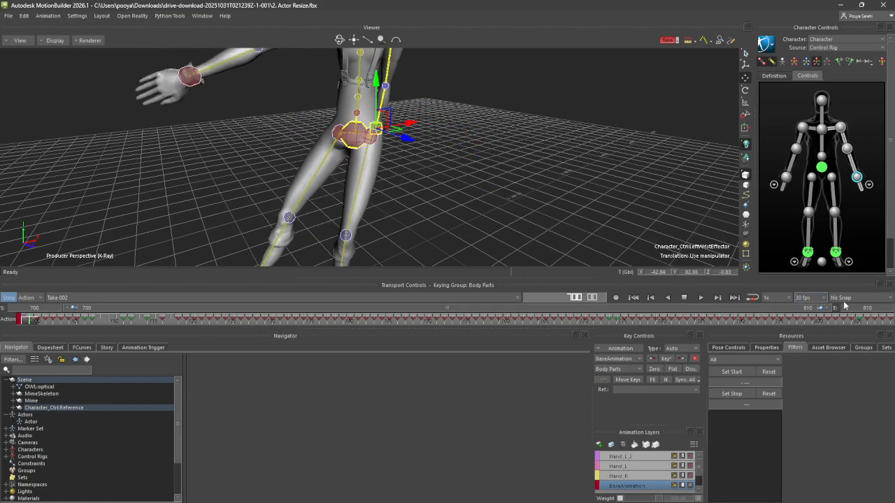
# Switch the viewer to normal display, deselect the left wrist effector and play the animation from frame 700 to examine the arms
pyautogui.click(43, 40)
pyautogui.click(56, 61)
pyautogui.keyDown('ctrl'); pyautogui.keyDown('shift'); pyautogui.moveTo(326, 74); pyautogui.dragTo(430, 142); pyautogui.keyUp('shift'); pyautogui.keyUp('ctrl')
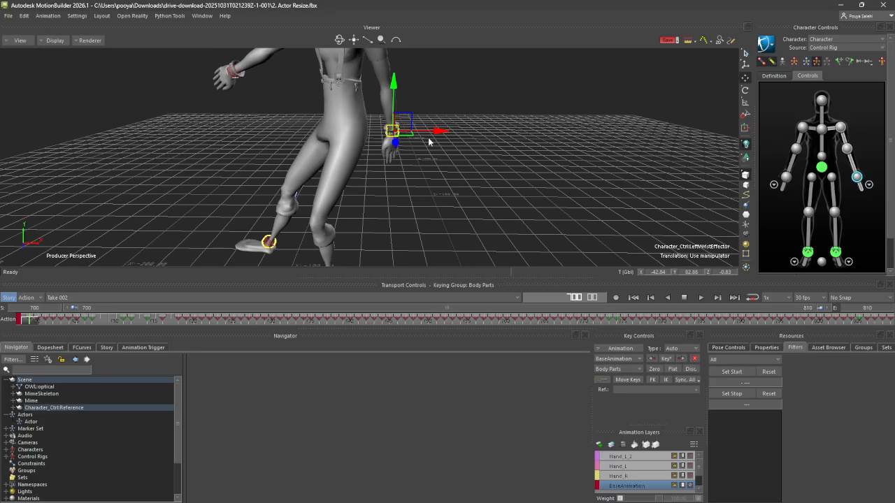
pyautogui.click(435, 160)
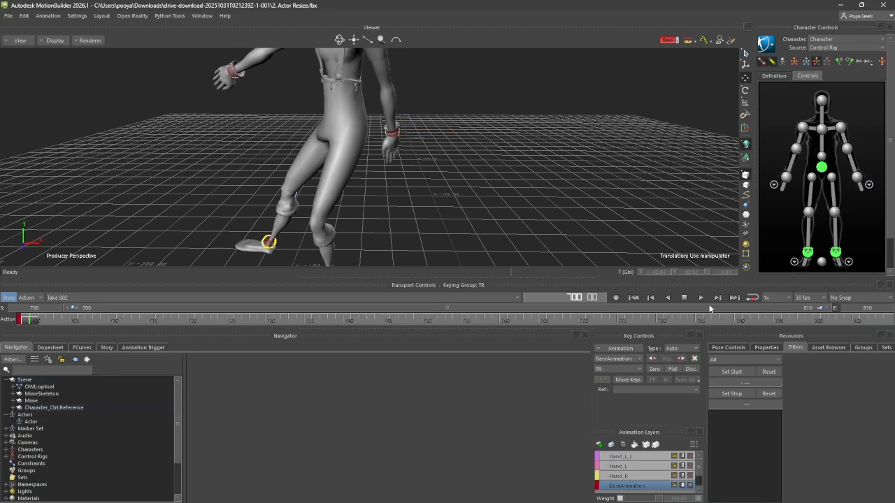
pyautogui.click(701, 297)
pyautogui.keyDown('ctrl'); pyautogui.keyDown('shift'); pyautogui.moveTo(434, 210); pyautogui.dragTo(542, 278); pyautogui.keyUp('shift'); pyautogui.keyUp('ctrl')
pyautogui.scroll(-5, 372, 209)
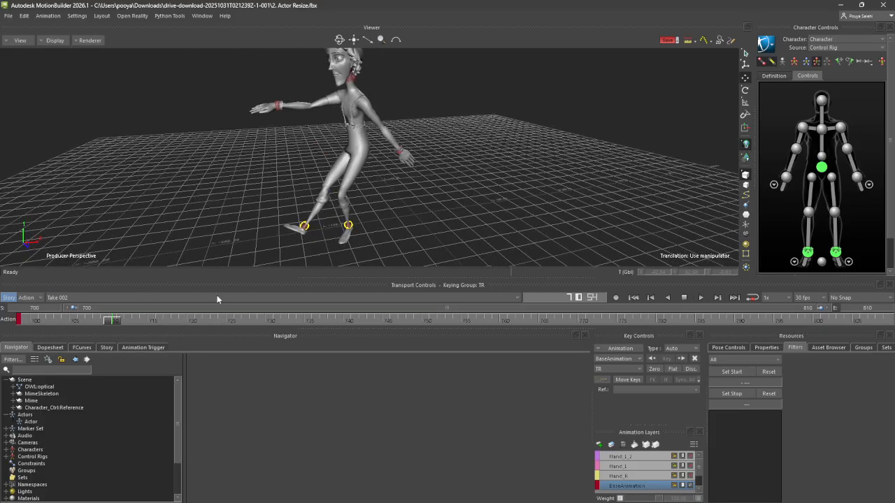
pyautogui.click(701, 297)
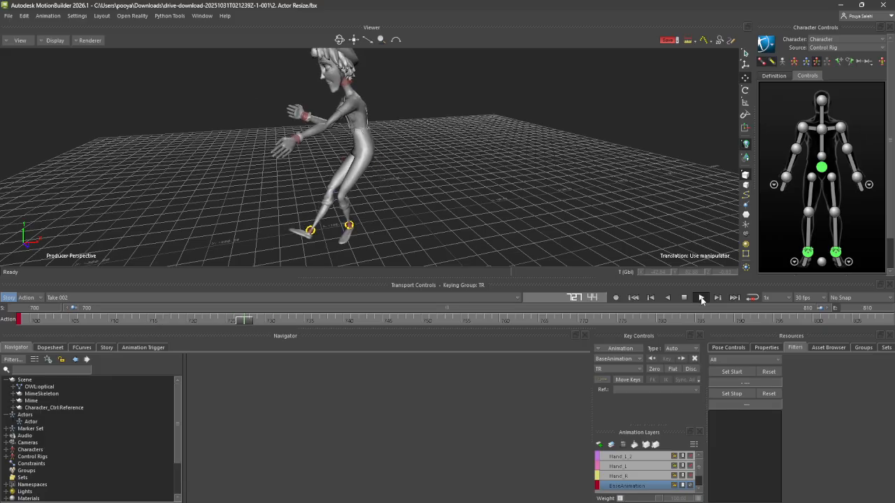
# Return to frame 700 and replay the motion up to about frame 725, checking the arms close up and from farther away
pyautogui.moveTo(275, 326); pyautogui.dragTo(29, 316)
pyautogui.moveTo(259, 322); pyautogui.dragTo(27, 318)
pyautogui.keyDown('alt'); pyautogui.moveTo(307, 176); pyautogui.dragTo(279, 184); pyautogui.keyUp('alt')
pyautogui.scroll(3, 331, 180)
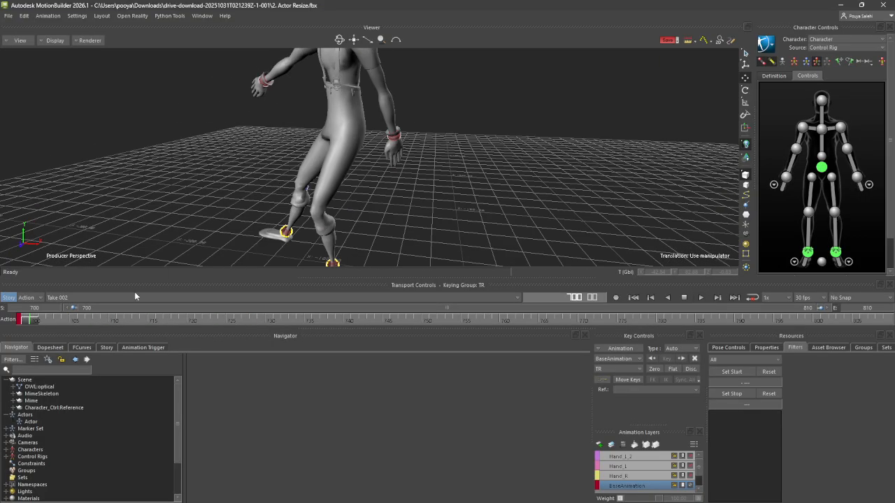
pyautogui.moveTo(37, 324); pyautogui.dragTo(76, 333)
pyautogui.click(702, 297)
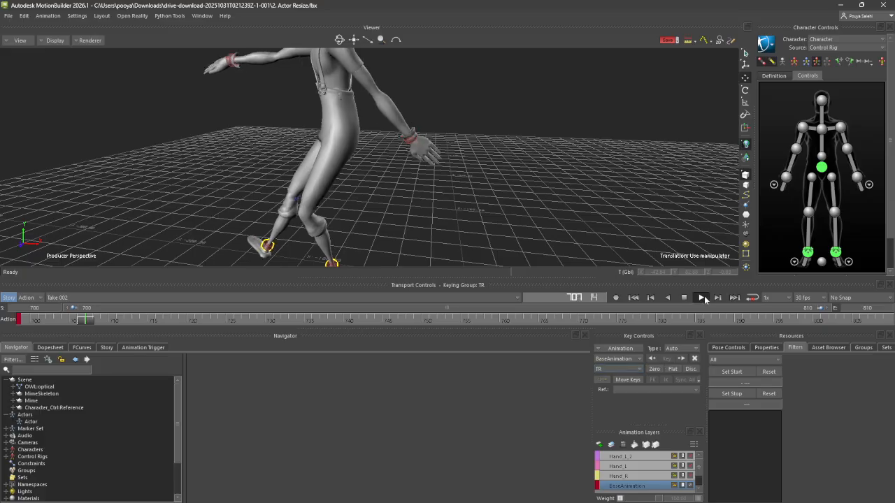
pyautogui.scroll(-3, 284, 105)
pyautogui.keyDown('alt'); pyautogui.moveTo(284, 106); pyautogui.dragTo(168, 198); pyautogui.keyUp('alt')
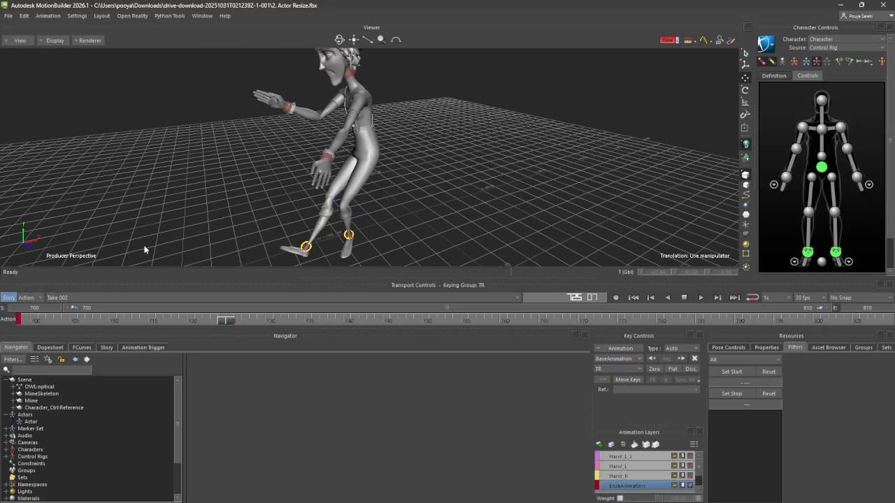
pyautogui.keyDown('alt'); pyautogui.moveTo(145, 250); pyautogui.dragTo(160, 174); pyautogui.keyUp('alt')
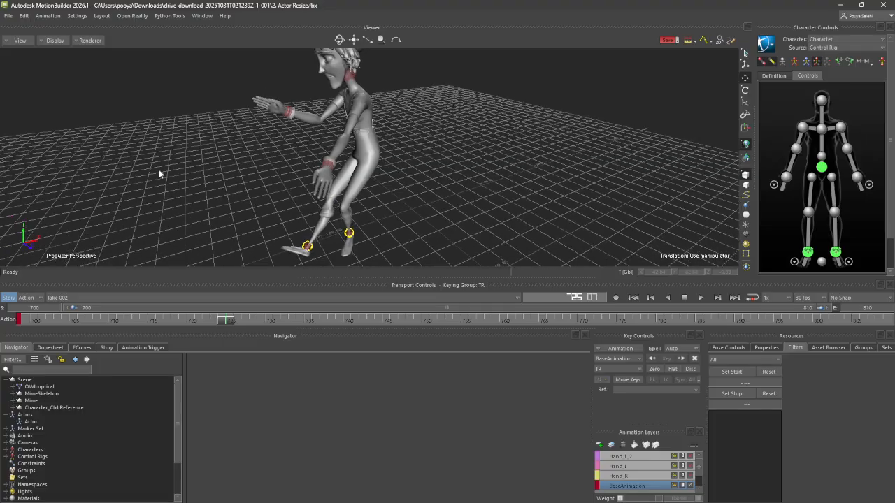
# Switch the viewer to X-Ray display and replay the animation to examine both arms with the rig visible
pyautogui.click(55, 39)
pyautogui.click(56, 61)
pyautogui.keyDown('alt'); pyautogui.moveTo(206, 121); pyautogui.dragTo(241, 271); pyautogui.keyUp('alt')
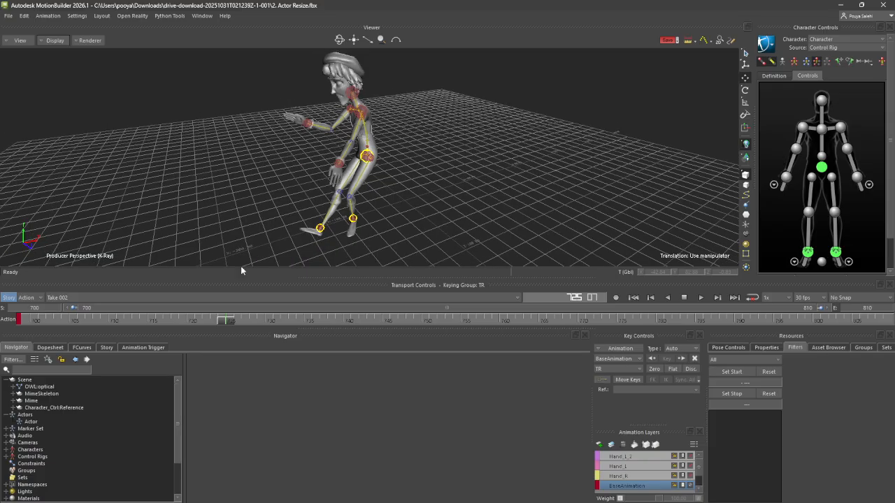
pyautogui.moveTo(227, 324); pyautogui.dragTo(151, 290)
pyautogui.click(701, 298)
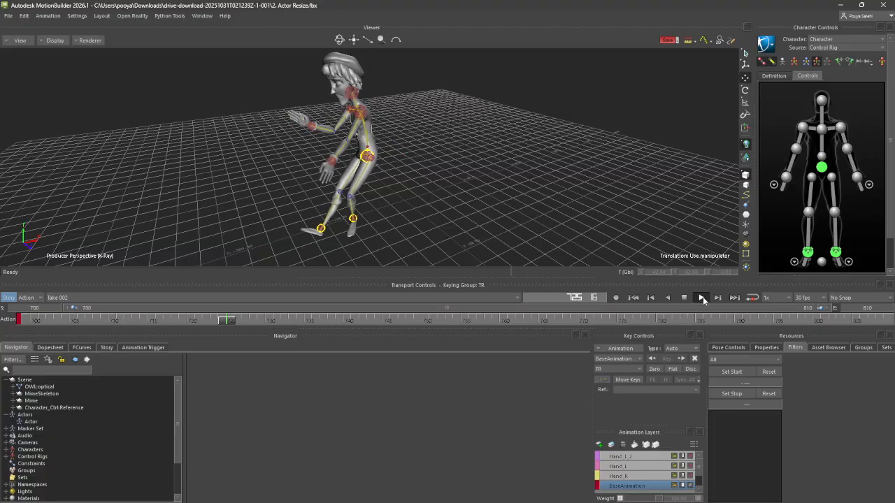
pyautogui.click(703, 298)
# Scrub between about frames 728 and 741 with the view close on the hands to examine how they cross
pyautogui.moveTo(416, 322); pyautogui.dragTo(258, 325)
pyautogui.keyDown('alt'); pyautogui.moveTo(293, 160); pyautogui.dragTo(318, 159); pyautogui.keyUp('alt')
pyautogui.scroll(5, 318, 159)
pyautogui.moveTo(260, 320); pyautogui.dragTo(324, 323)
pyautogui.keyDown('shift'); pyautogui.moveTo(292, 127); pyautogui.dragTo(385, 303); pyautogui.keyUp('shift')
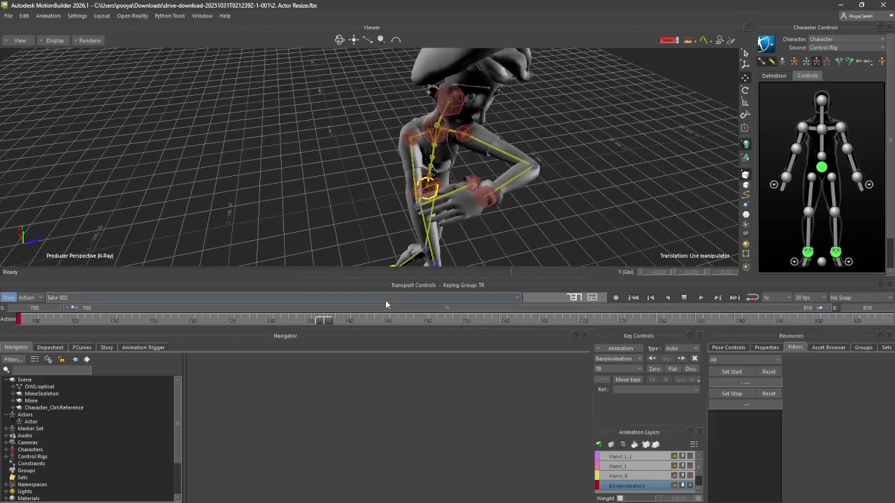
pyautogui.moveTo(322, 323); pyautogui.dragTo(355, 317)
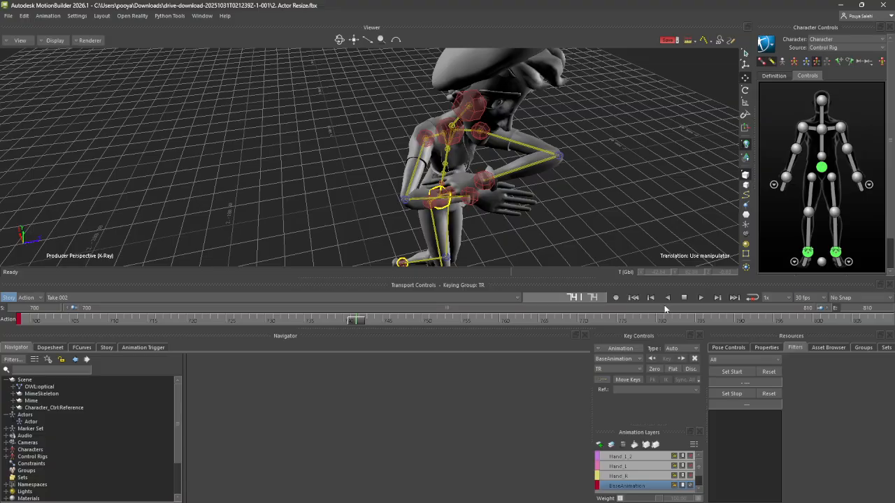
# Replay the motion from about frame 741 and scrub back to about frame 724 to examine where the hands overlap
pyautogui.click(702, 299)
pyautogui.click(701, 299)
pyautogui.moveTo(471, 322); pyautogui.dragTo(395, 236)
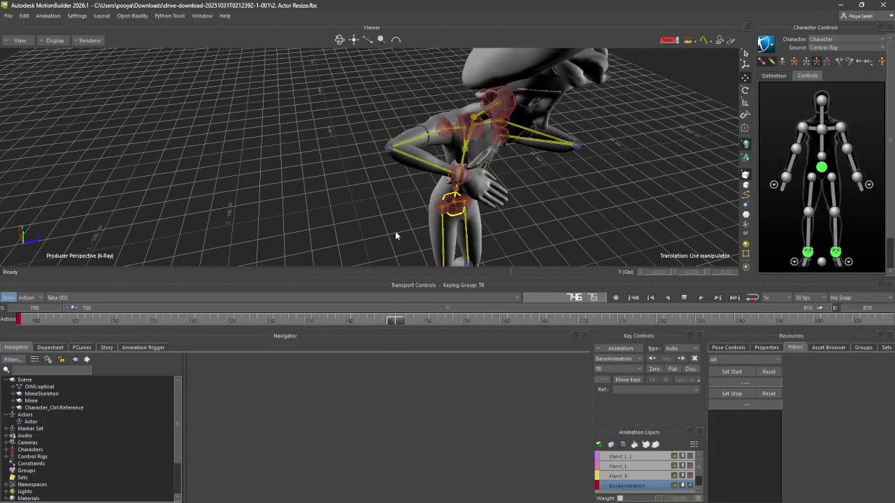
pyautogui.moveTo(397, 326); pyautogui.dragTo(333, 388)
pyautogui.moveTo(314, 321); pyautogui.dragTo(290, 304)
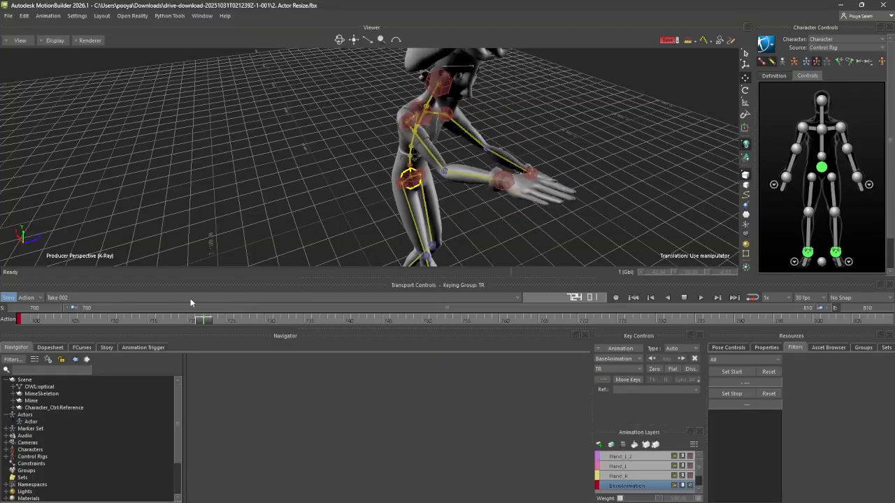
pyautogui.moveTo(190, 299); pyautogui.dragTo(2, 297)
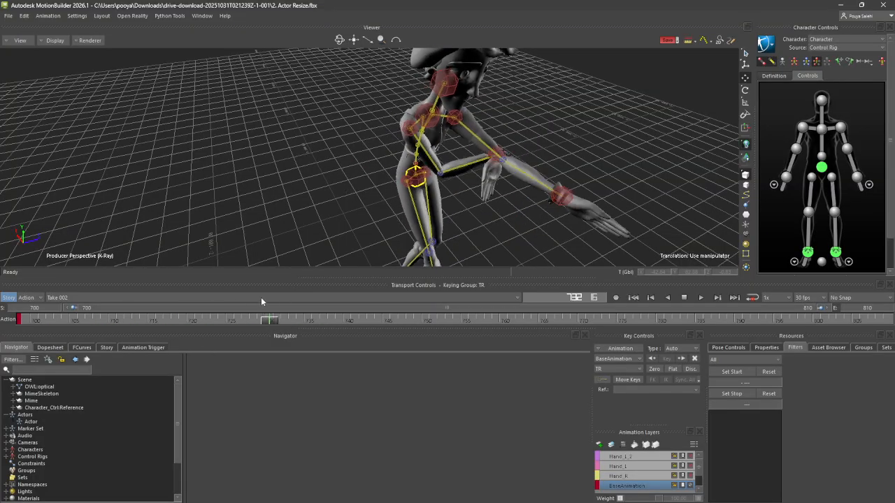
pyautogui.moveTo(120, 308); pyautogui.dragTo(238, 322)
# Go to about frame 760 and set the timeline's end frame to 770
pyautogui.doubleClick(35, 309)
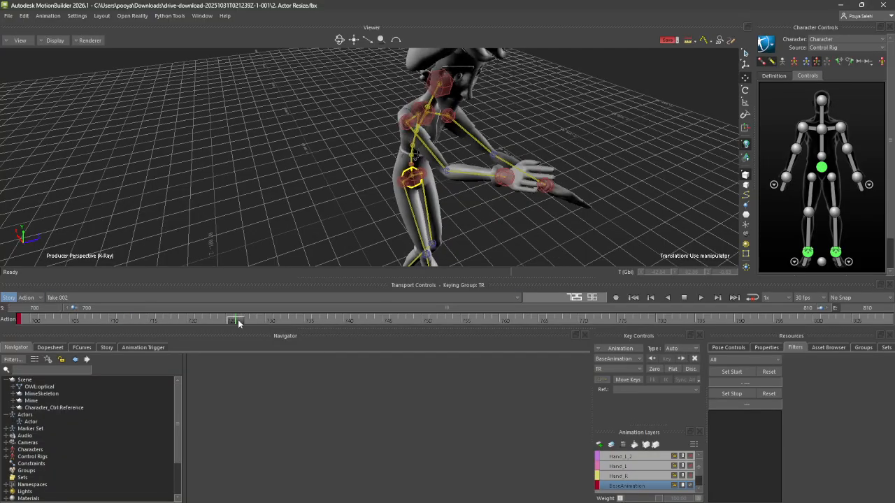
pyautogui.moveTo(326, 324); pyautogui.dragTo(507, 320)
pyautogui.doubleClick(880, 308)
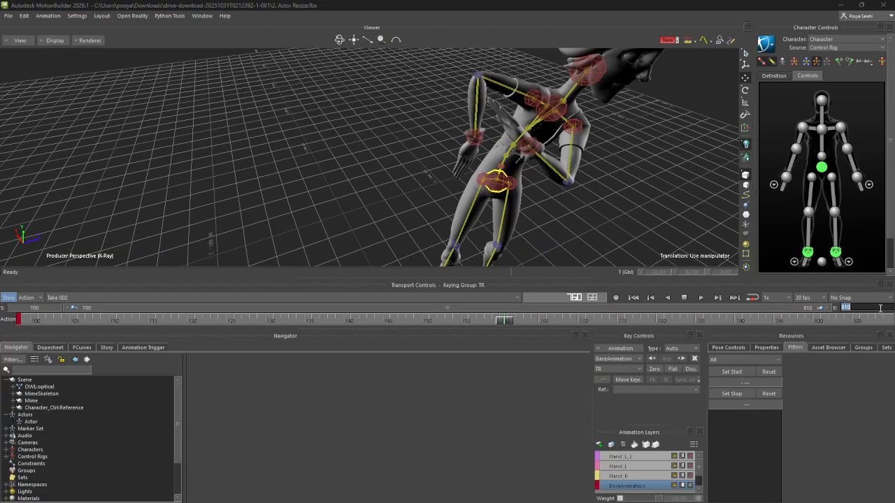
pyautogui.press('Return')
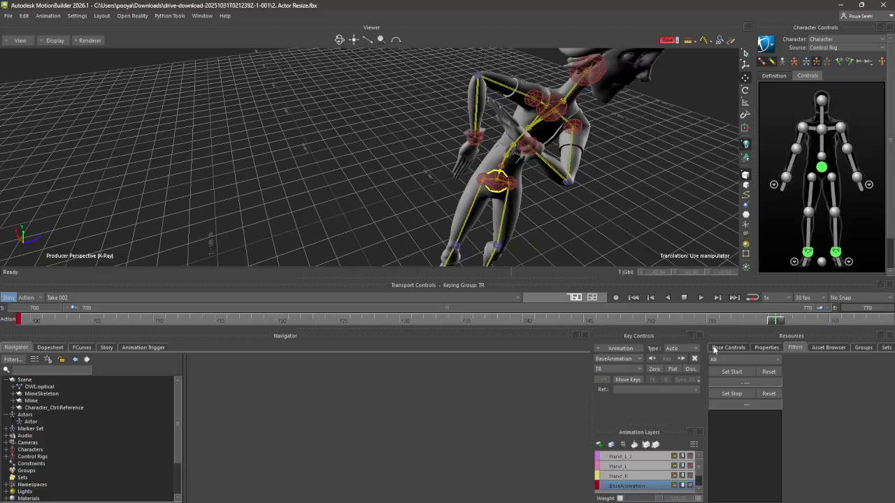
# Play the range from frame 700 to 770 and examine both hands around frames 720 to 724
pyautogui.moveTo(781, 321); pyautogui.dragTo(1, 356)
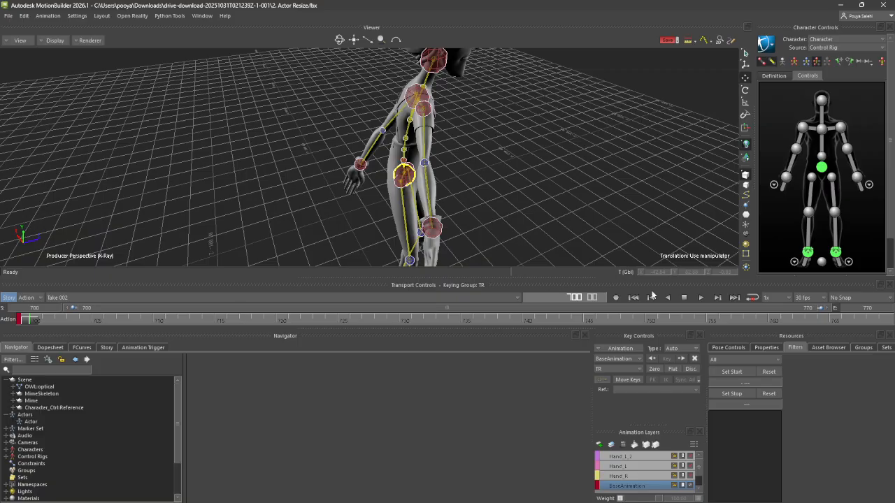
pyautogui.click(702, 297)
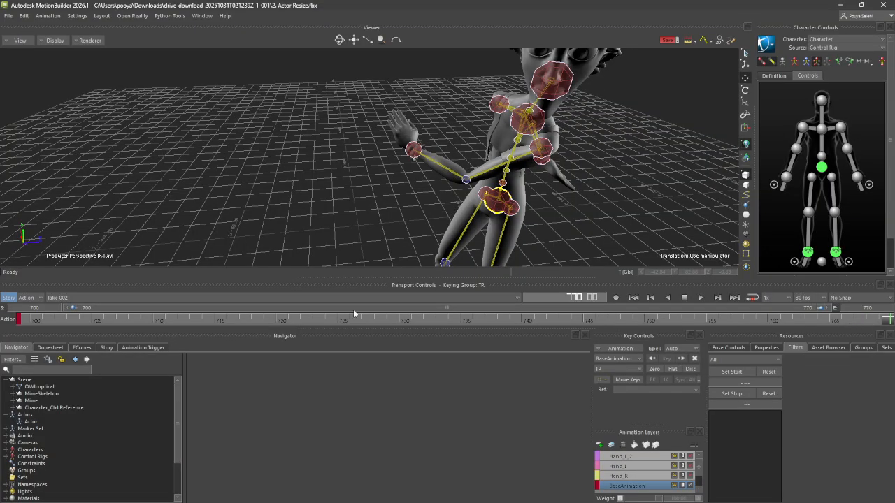
pyautogui.moveTo(889, 321); pyautogui.dragTo(275, 326)
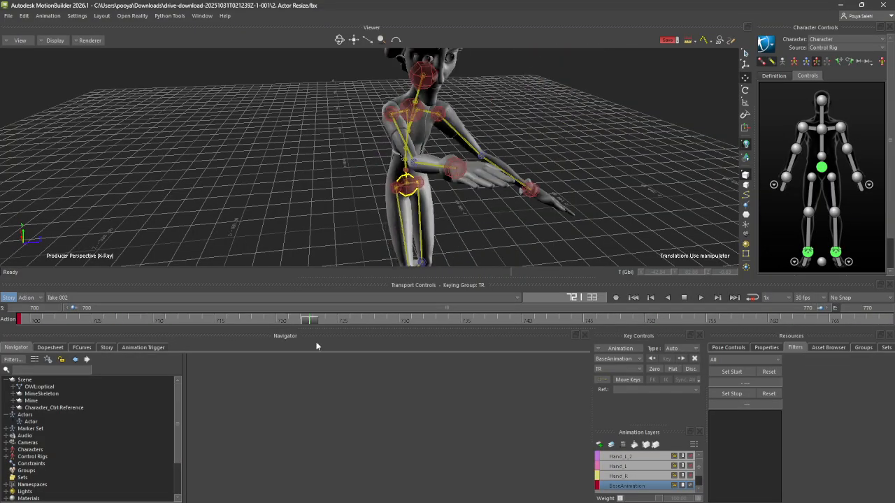
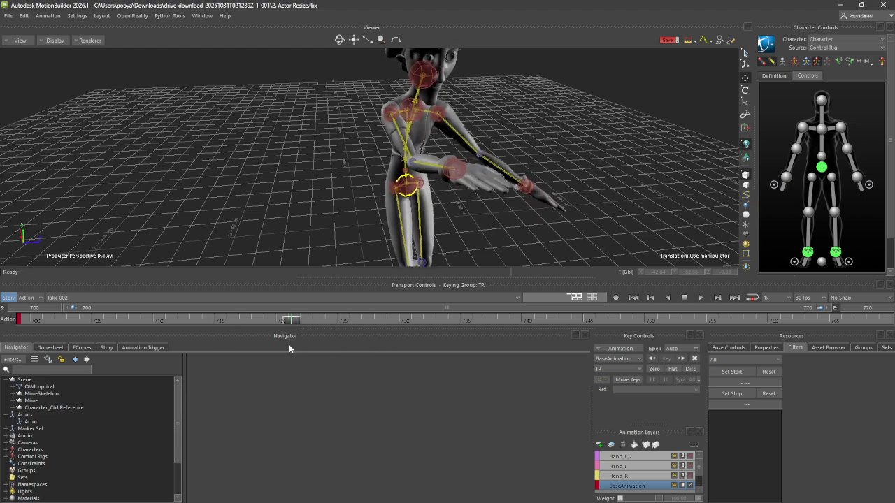
pyautogui.moveTo(362, 353); pyautogui.dragTo(337, 378)
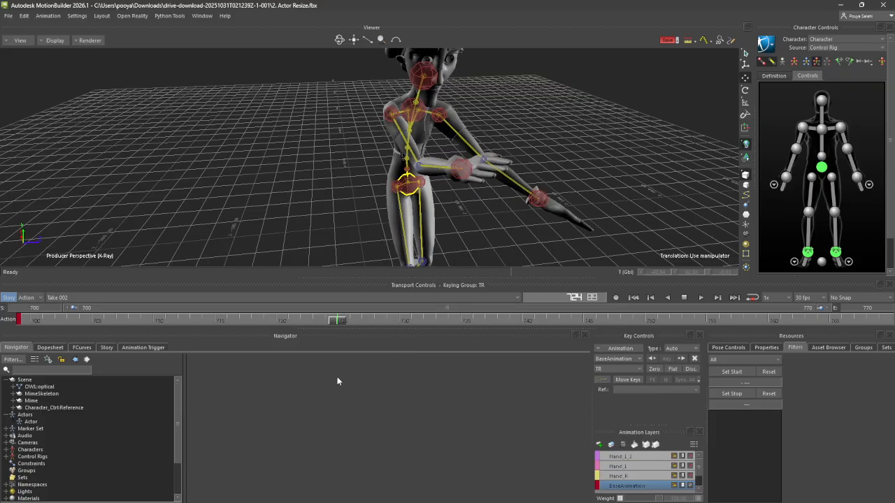
# Select the right wrist effector and scrub from about frame 724 to 744 to examine its motion
pyautogui.click(470, 170)
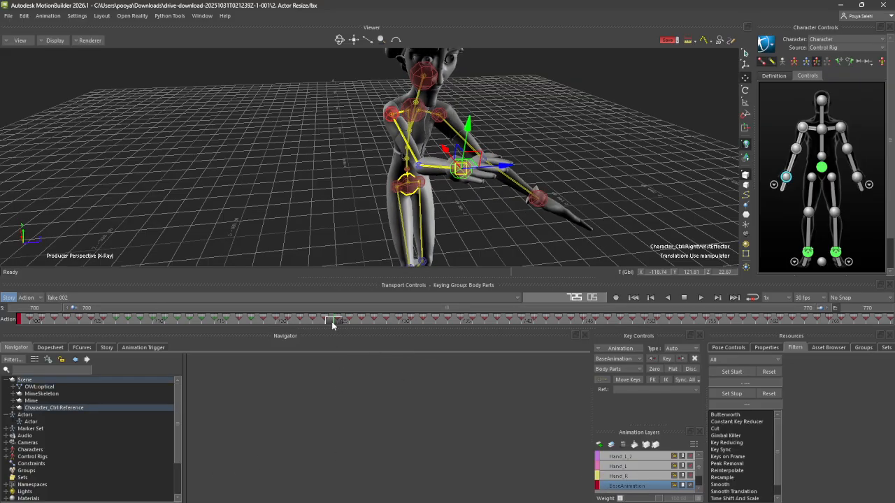
pyautogui.moveTo(331, 323); pyautogui.dragTo(409, 341)
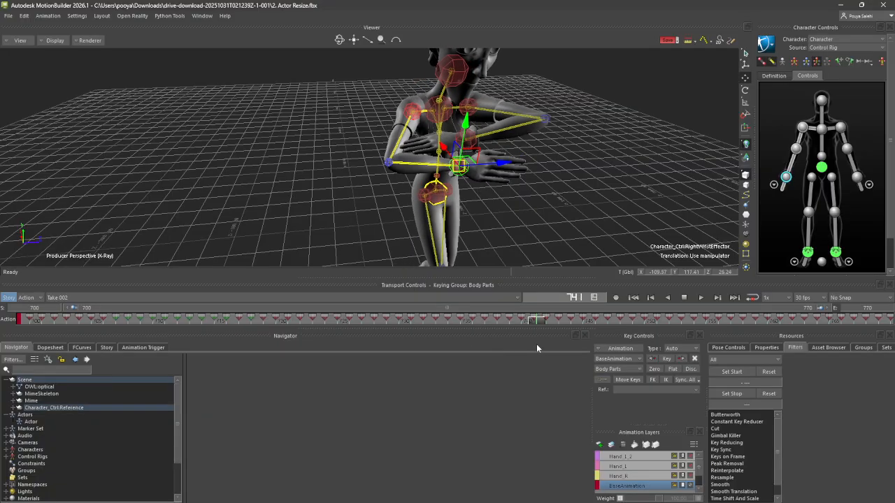
pyautogui.moveTo(536, 344); pyautogui.dragTo(581, 339)
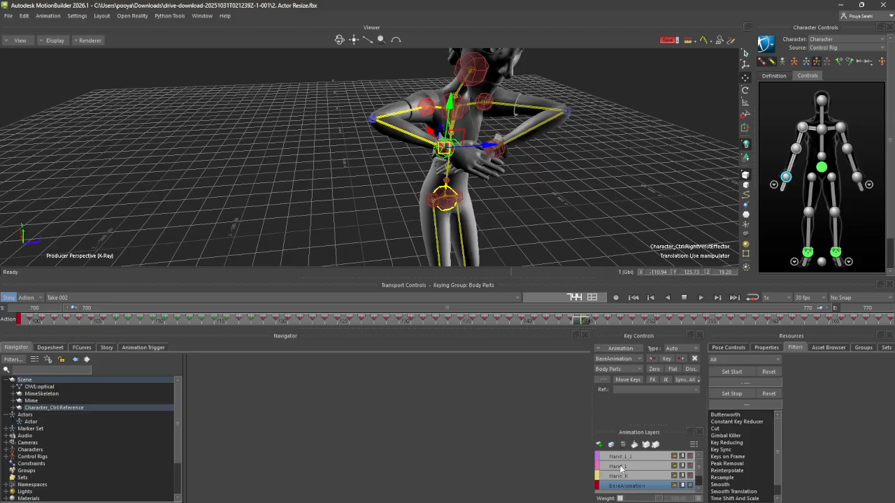
# Activate the Hand_R layer, key the right wrist effector at about frame 717 and go to about frame 724
pyautogui.scroll(-1, 622, 471)
pyautogui.scroll(1, 622, 470)
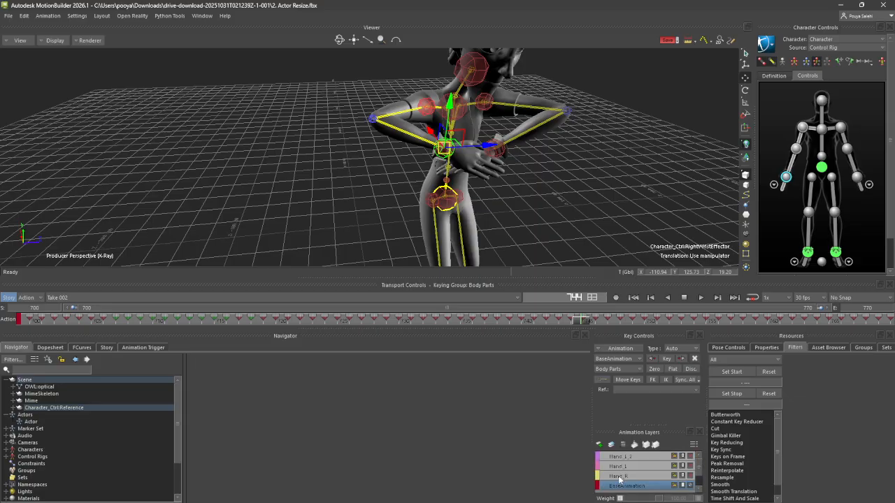
pyautogui.click(618, 477)
pyautogui.moveTo(586, 325); pyautogui.dragTo(404, 344)
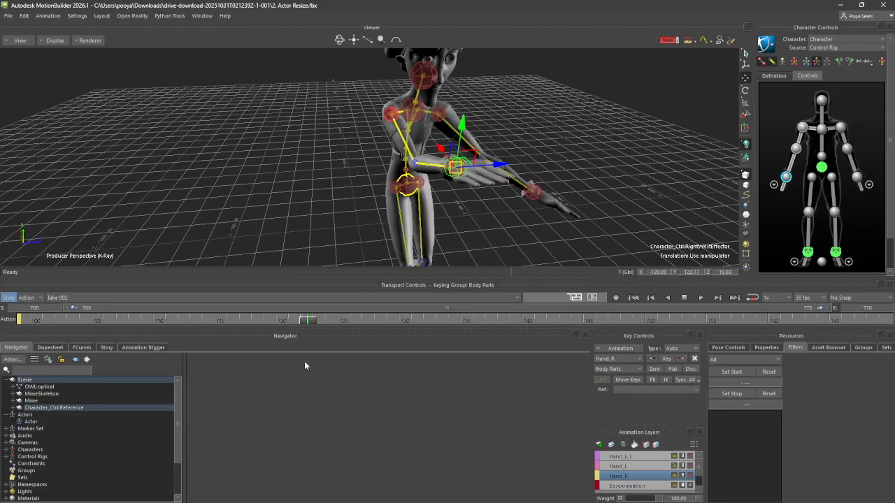
pyautogui.moveTo(304, 365); pyautogui.dragTo(383, 352)
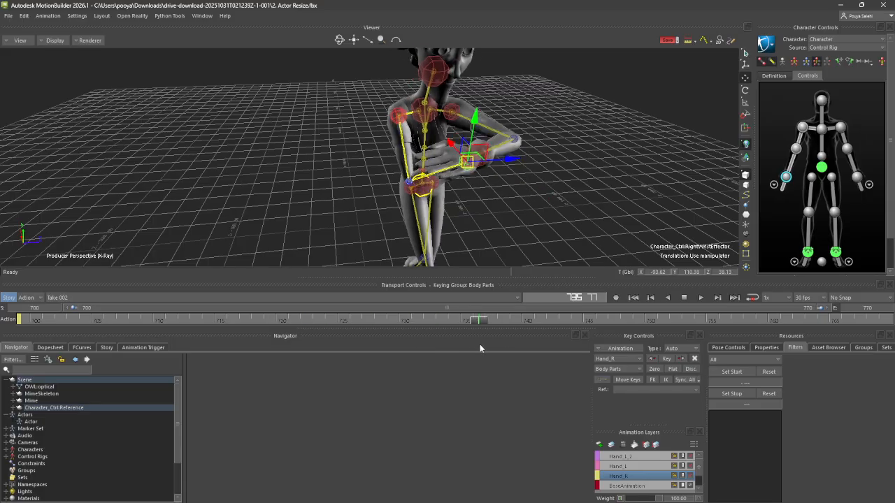
pyautogui.moveTo(451, 360); pyautogui.dragTo(289, 371)
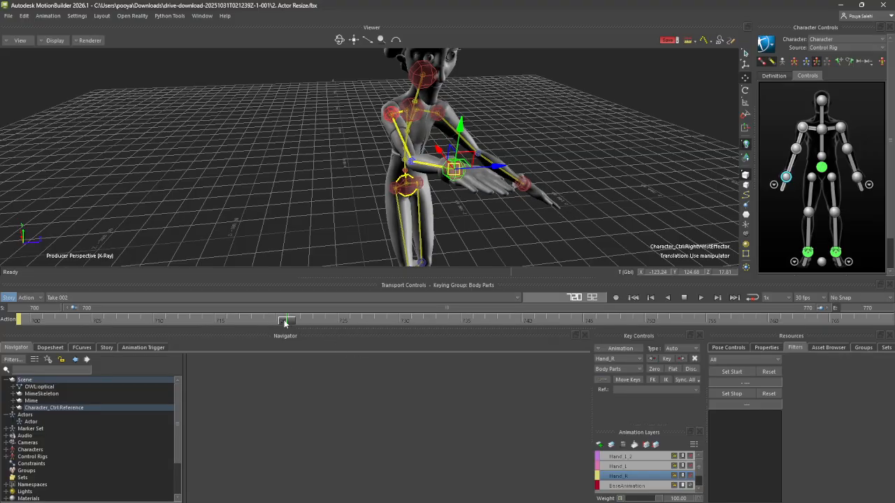
pyautogui.moveTo(285, 322); pyautogui.dragTo(326, 321)
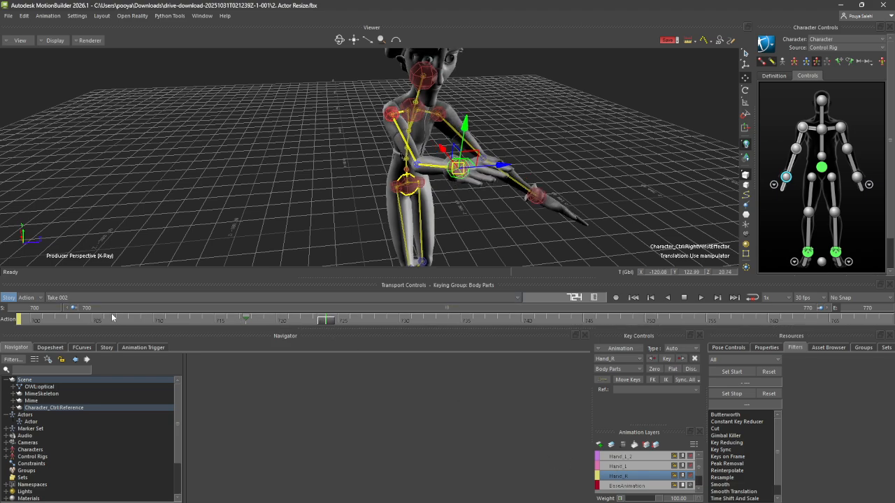
# Key the right wrist effector on Hand_R at about frame 741, and go to about frame 731
pyautogui.moveTo(320, 327); pyautogui.dragTo(569, 319)
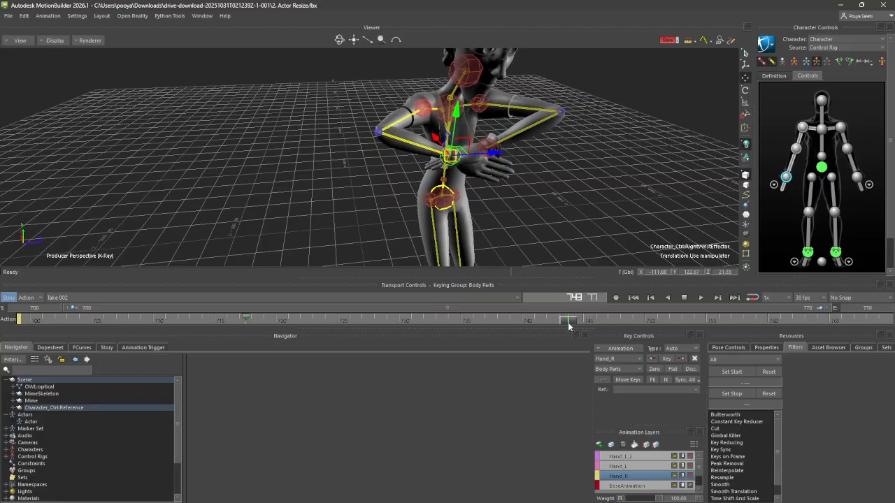
pyautogui.moveTo(343, 176); pyautogui.dragTo(345, 252, button='middle')
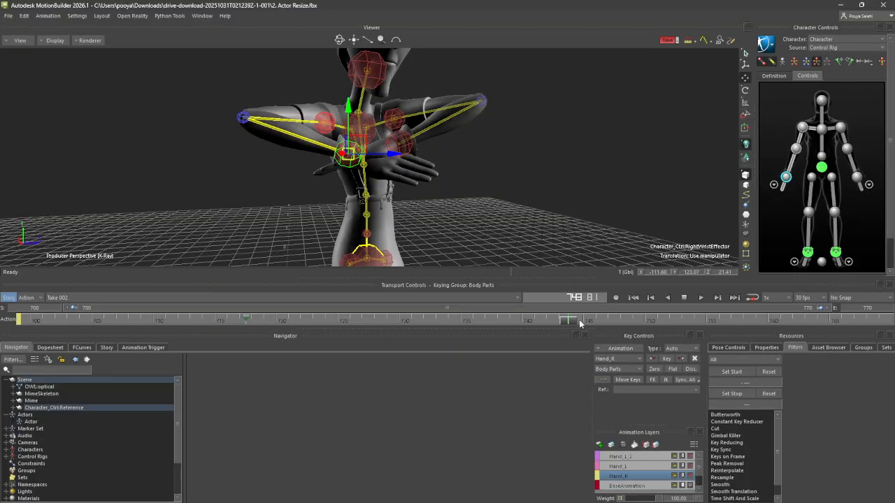
pyautogui.moveTo(580, 323); pyautogui.dragTo(421, 339)
# Rotate the right wrist effector to straighten the hand with the forearm at about frame 731, and key it on Hand_R
pyautogui.keyDown('ctrl'); pyautogui.keyDown('shift'); pyautogui.moveTo(414, 245); pyautogui.dragTo(437, 239); pyautogui.keyUp('shift'); pyautogui.keyUp('ctrl')
pyautogui.moveTo(455, 172); pyautogui.dragTo(456, 173)
pyautogui.keyDown('ctrl'); pyautogui.keyDown('shift'); pyautogui.moveTo(459, 227); pyautogui.dragTo(495, 166); pyautogui.keyUp('shift'); pyautogui.keyUp('ctrl')
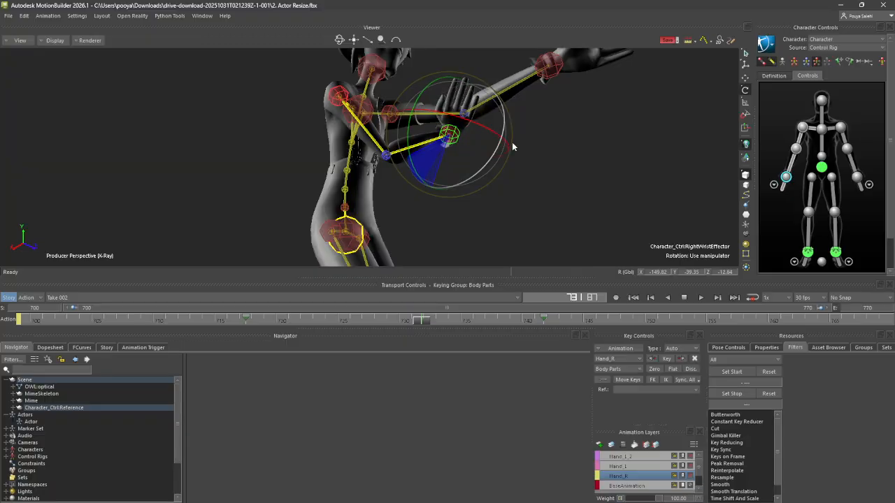
pyautogui.scroll(5, 504, 122)
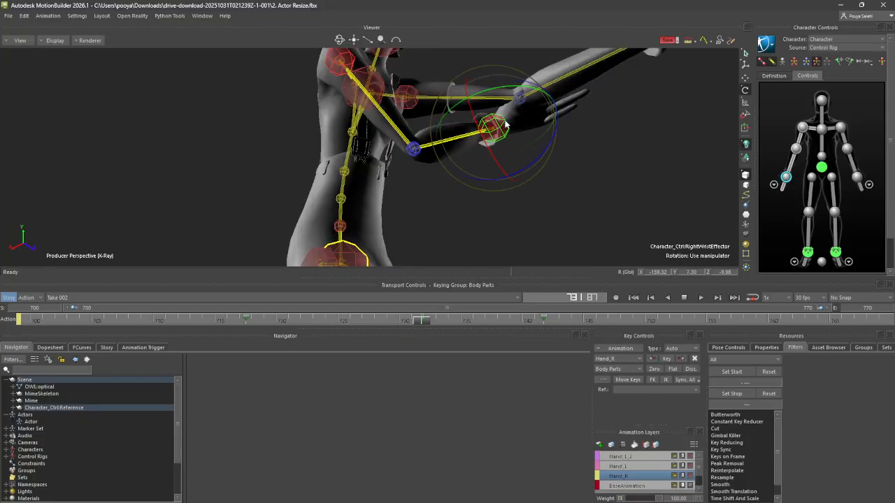
pyautogui.scroll(3, 393, 141)
pyautogui.keyDown('shift'); pyautogui.moveTo(482, 112); pyautogui.dragTo(404, 200); pyautogui.keyUp('shift')
pyautogui.keyDown('ctrl'); pyautogui.keyDown('shift'); pyautogui.moveTo(419, 201); pyautogui.dragTo(371, 205); pyautogui.keyUp('shift'); pyautogui.keyUp('ctrl')
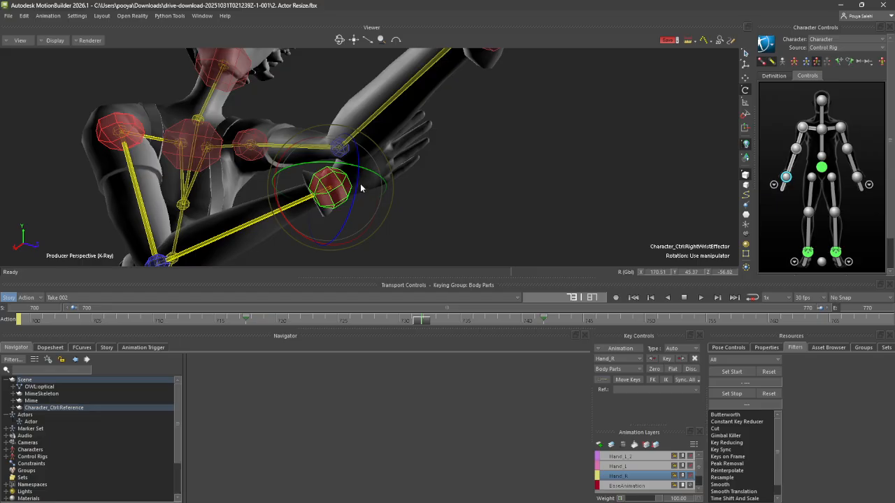
pyautogui.keyDown('ctrl'); pyautogui.keyDown('shift'); pyautogui.moveTo(361, 185); pyautogui.dragTo(463, 75); pyautogui.keyUp('shift'); pyautogui.keyUp('ctrl')
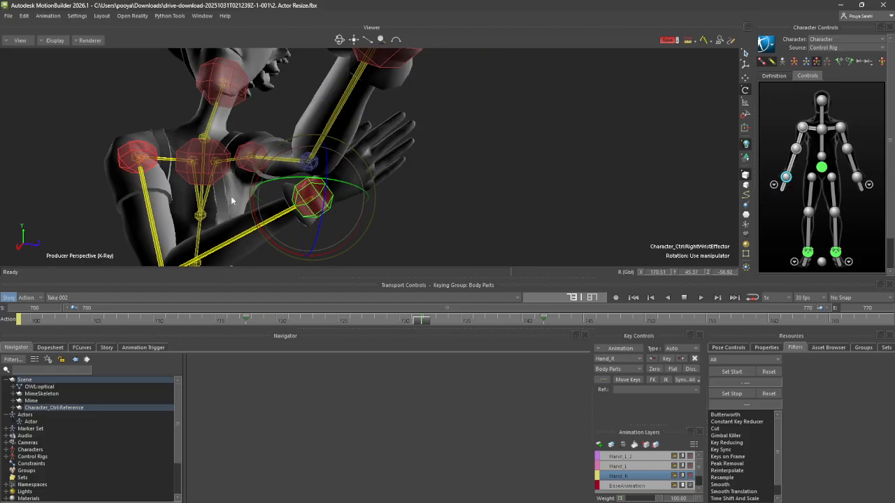
pyautogui.keyDown('ctrl'); pyautogui.keyDown('shift'); pyautogui.moveTo(231, 200); pyautogui.dragTo(342, 222); pyautogui.keyUp('shift'); pyautogui.keyUp('ctrl')
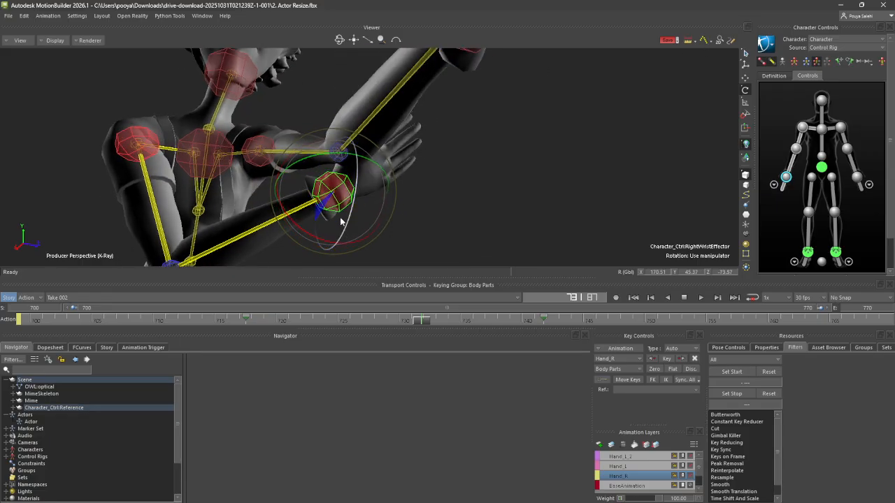
pyautogui.keyDown('ctrl'); pyautogui.keyDown('shift'); pyautogui.moveTo(295, 151); pyautogui.dragTo(206, 198); pyautogui.keyUp('shift'); pyautogui.keyUp('ctrl')
pyautogui.keyDown('ctrl'); pyautogui.keyDown('shift'); pyautogui.moveTo(364, 170); pyautogui.dragTo(397, 168); pyautogui.keyUp('shift'); pyautogui.keyUp('ctrl')
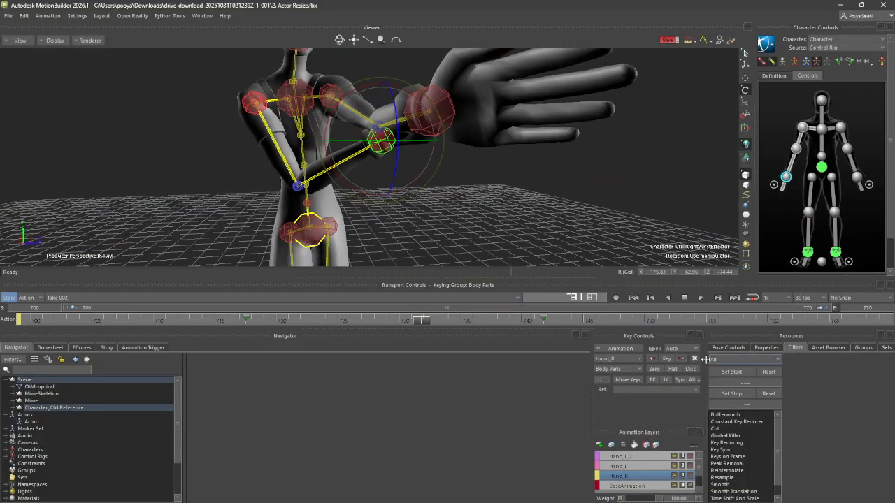
# Rotate the right wrist effector at about frame 728 to correct the hand's bend, and key it on Hand_R
pyautogui.moveTo(425, 324); pyautogui.dragTo(382, 332)
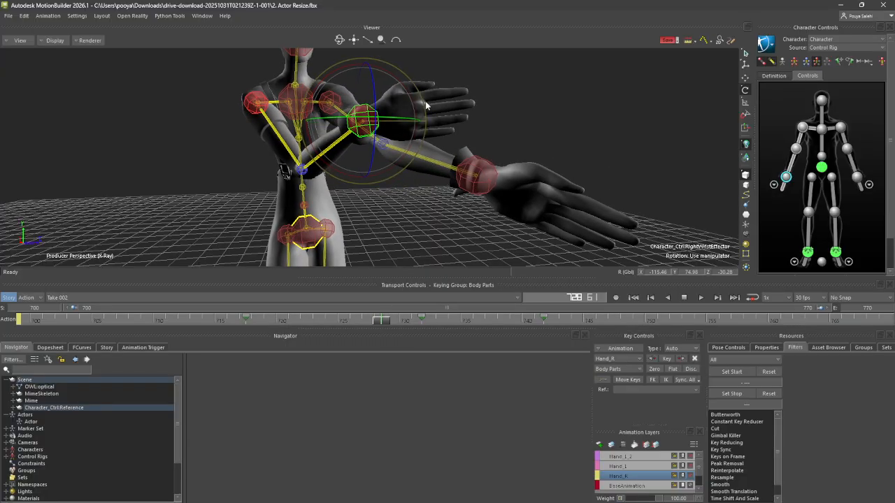
pyautogui.moveTo(426, 102); pyautogui.dragTo(423, 84)
pyautogui.keyDown('ctrl'); pyautogui.keyDown('shift'); pyautogui.moveTo(426, 88); pyautogui.dragTo(442, 149); pyautogui.keyUp('shift'); pyautogui.keyUp('ctrl')
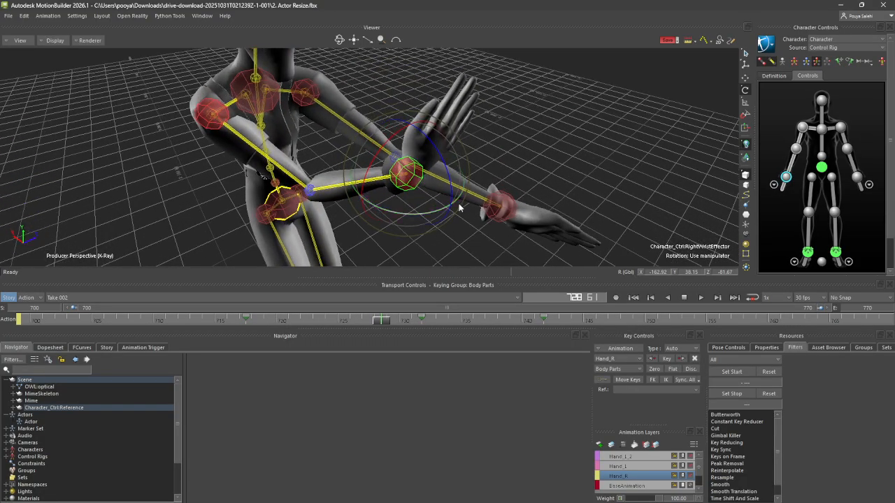
pyautogui.moveTo(452, 197); pyautogui.dragTo(506, 196)
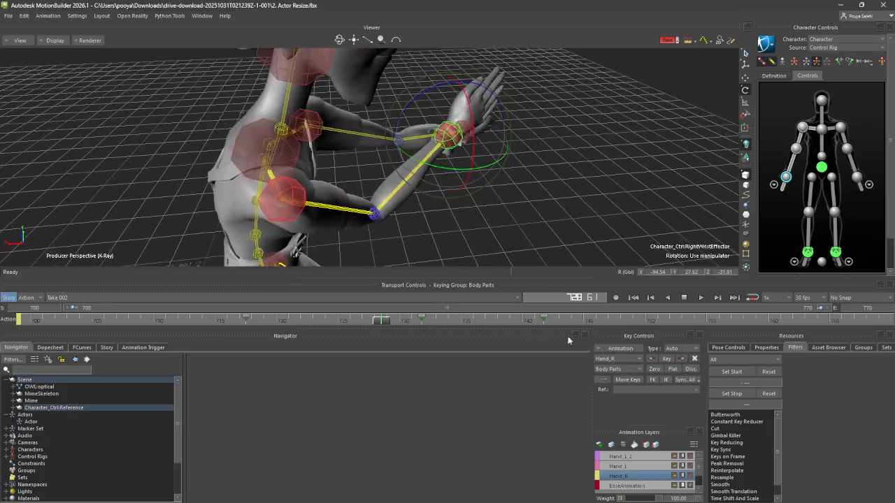
# Move the Hand_R key at about frame 741 to about frame 743, and go to about frame 736
pyautogui.moveTo(385, 325); pyautogui.dragTo(533, 363)
pyautogui.keyDown('alt'); pyautogui.moveTo(455, 168); pyautogui.dragTo(364, 145); pyautogui.keyUp('alt')
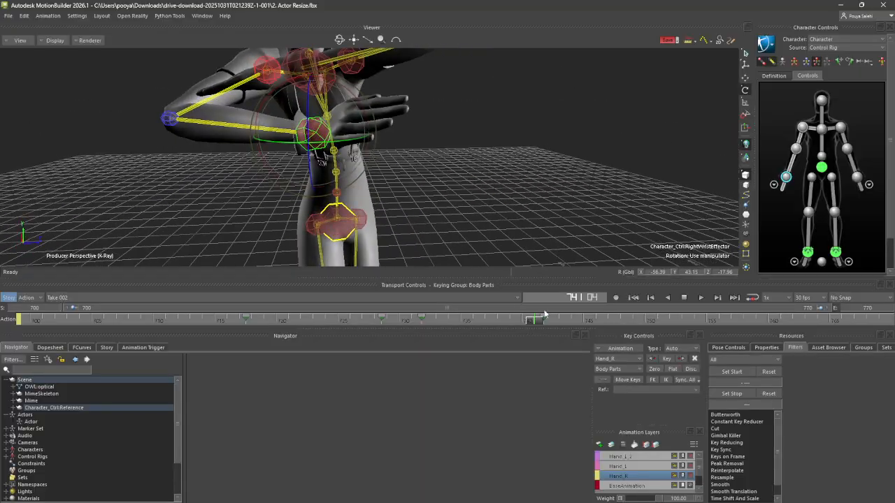
pyautogui.moveTo(545, 315); pyautogui.dragTo(484, 322)
# Rotate the right wrist effector at about frame 736 to align the hand with the forearm, and key it on Hand_R
pyautogui.keyDown('alt'); pyautogui.moveTo(468, 218); pyautogui.dragTo(388, 234); pyautogui.keyUp('alt')
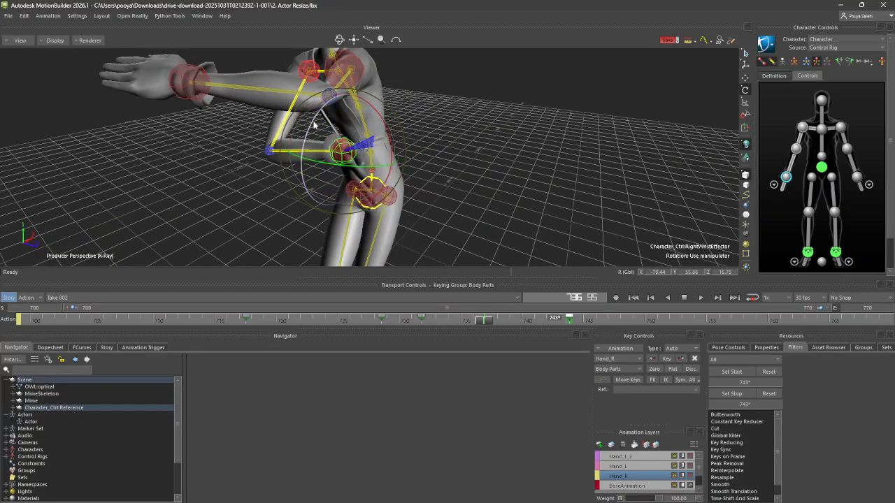
pyautogui.keyDown('alt'); pyautogui.moveTo(337, 184); pyautogui.dragTo(363, 182); pyautogui.keyUp('alt')
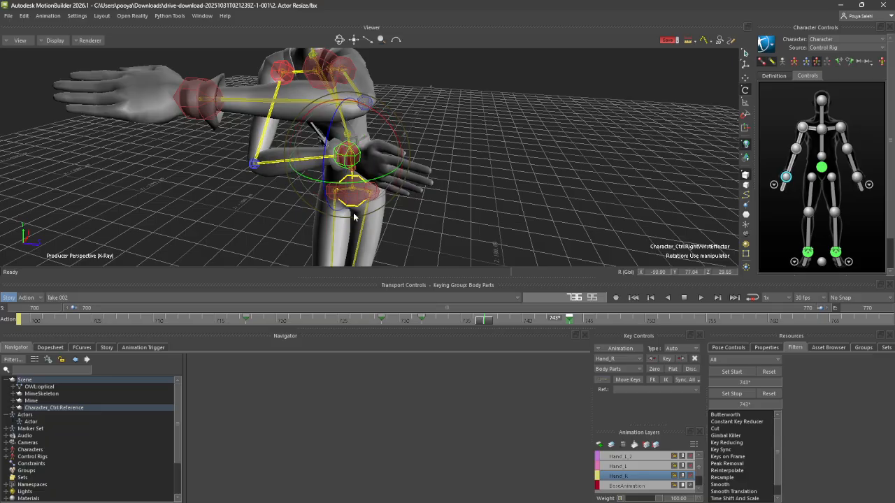
pyautogui.keyDown('alt'); pyautogui.moveTo(354, 217); pyautogui.dragTo(420, 183); pyautogui.keyUp('alt')
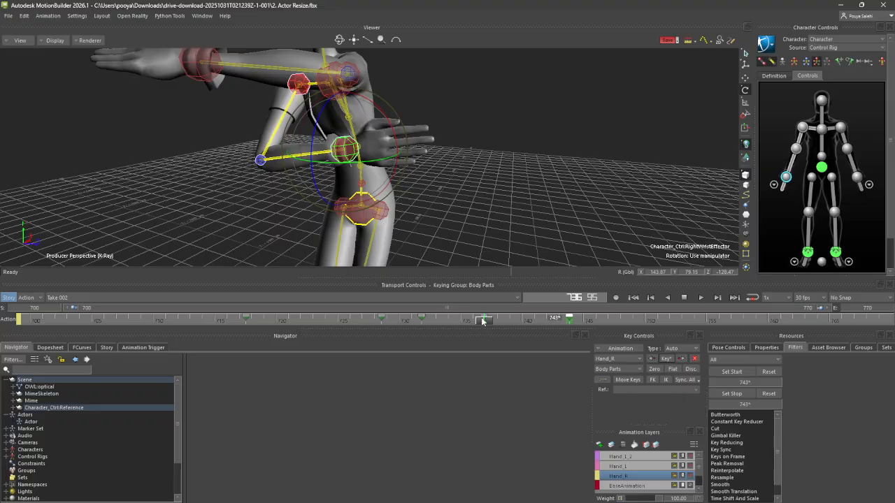
# Play the full-body animation from frame 700 and examine the corrected right wrist motion
pyautogui.moveTo(483, 322)
pyautogui.mouseDown()
pyautogui.moveTo(318, 326)
pyautogui.moveTo(560, 352)
pyautogui.moveTo(494, 355)
pyautogui.moveTo(555, 357)
pyautogui.moveTo(376, 335)
pyautogui.moveTo(253, 204)
pyautogui.mouseUp()
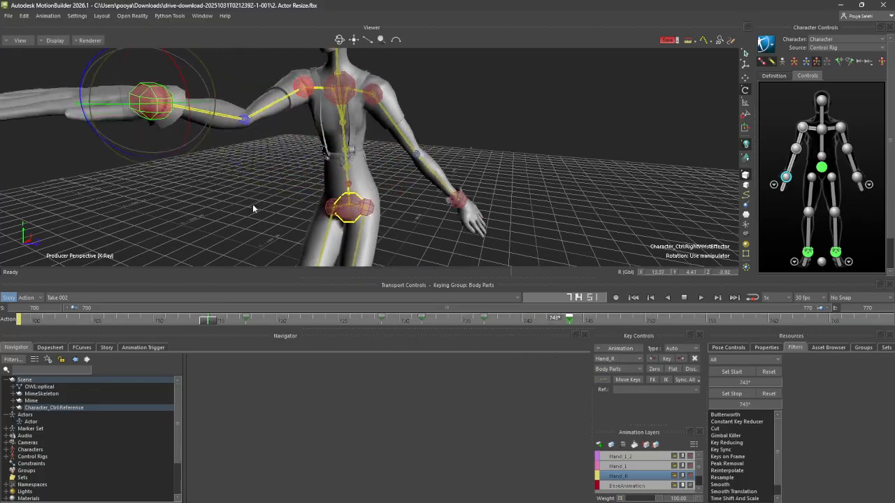
pyautogui.scroll(-8, 255, 205)
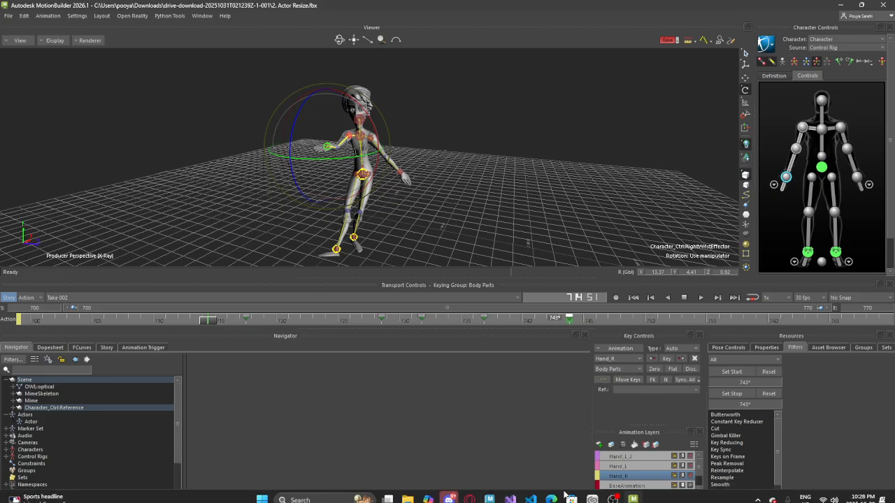
pyautogui.click(473, 494)
pyautogui.click(474, 495)
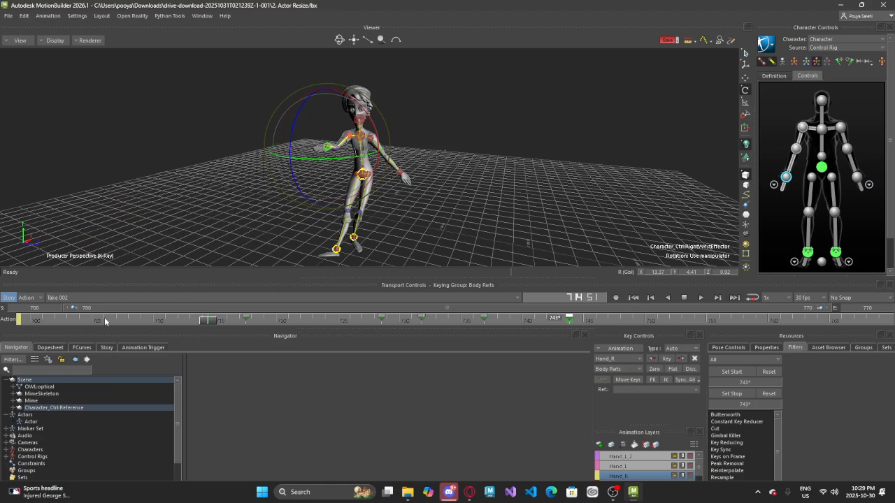
pyautogui.moveTo(212, 325); pyautogui.dragTo(2, 337)
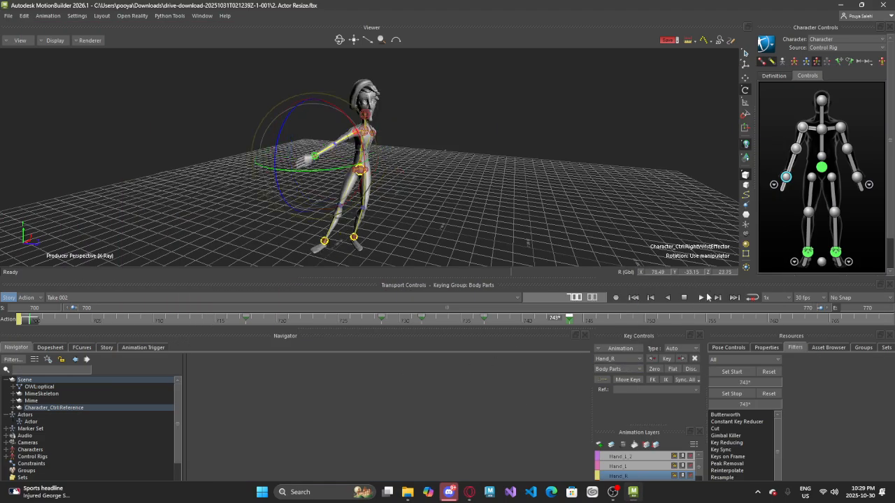
pyautogui.click(701, 298)
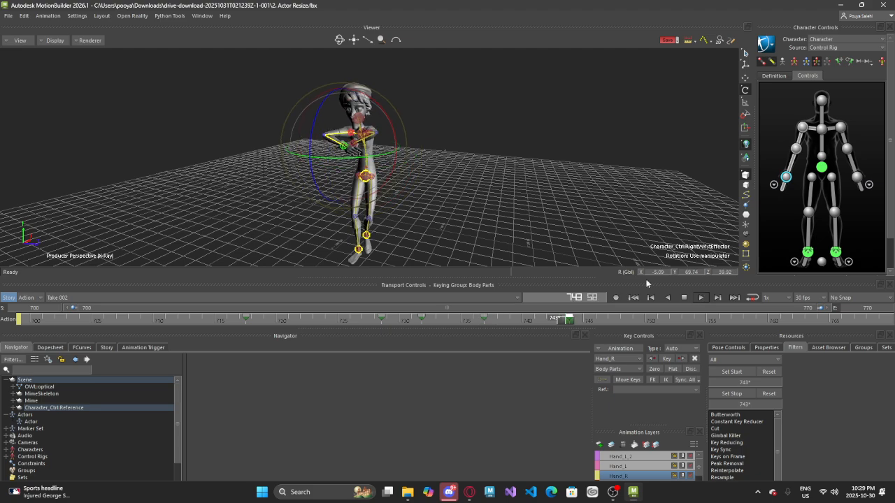
pyautogui.click(604, 321)
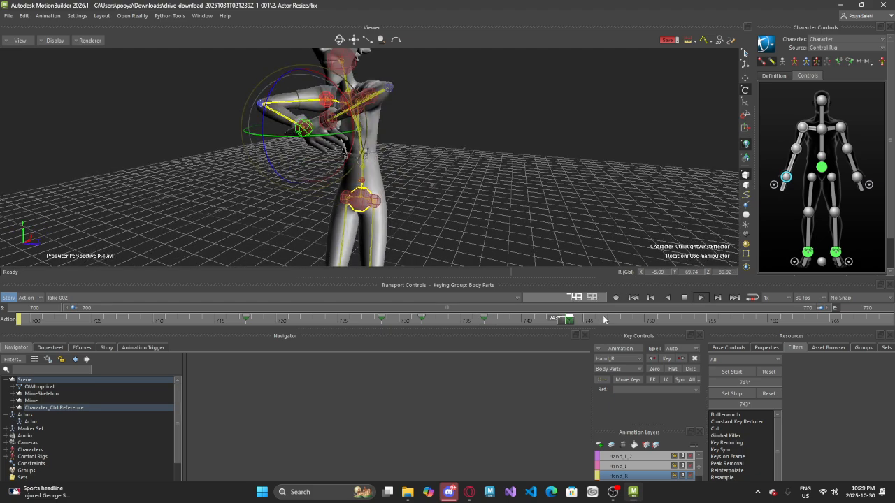
# Set the viewer to show models only and clear the wrist effector selection
pyautogui.click(39, 41)
pyautogui.click(42, 49)
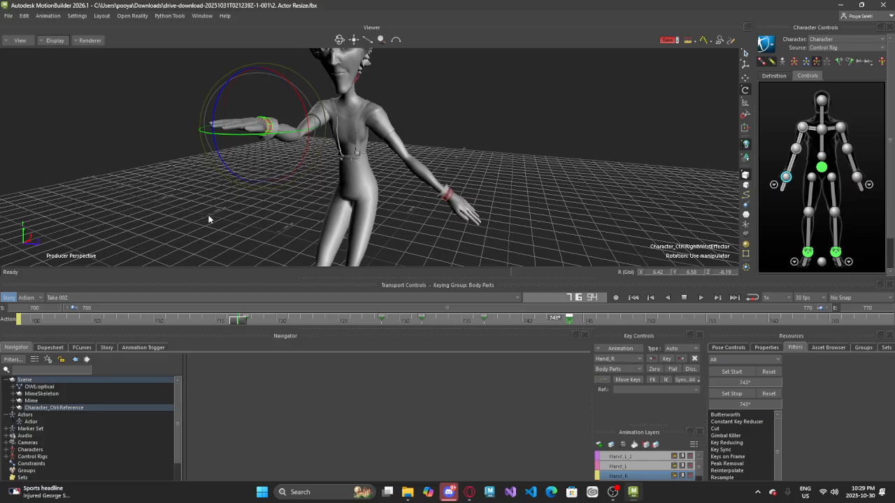
pyautogui.click(55, 40)
pyautogui.click(52, 65)
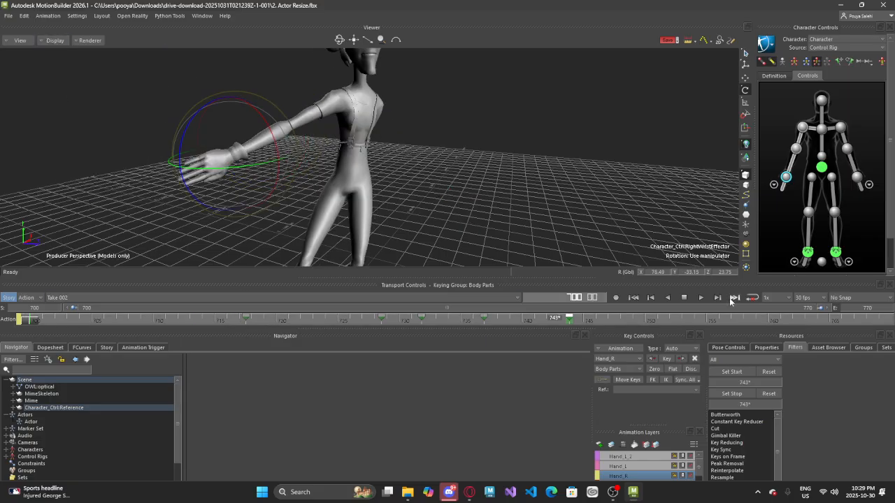
pyautogui.click(610, 199)
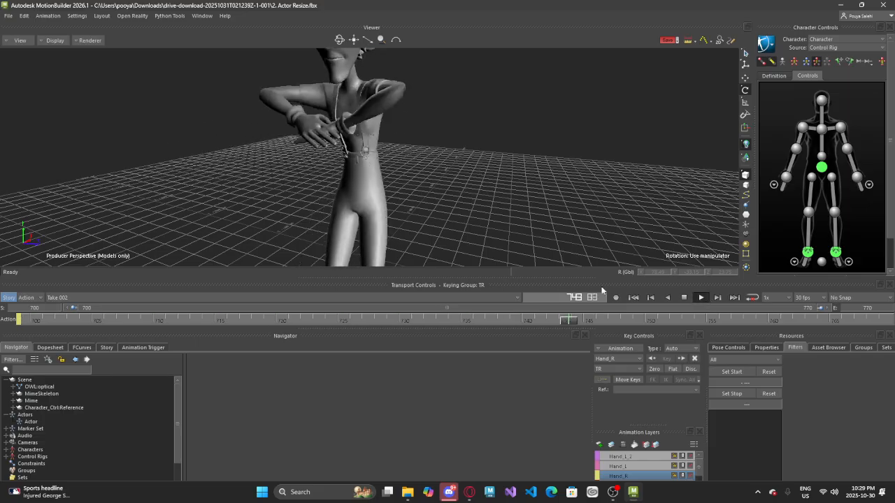
# Scrub the timeline up to about frame 739 from a front view to examine the crossing hands
pyautogui.moveTo(890, 323)
pyautogui.mouseDown()
pyautogui.moveTo(281, 319)
pyautogui.moveTo(454, 334)
pyautogui.moveTo(364, 318)
pyautogui.moveTo(2, 303)
pyautogui.moveTo(85, 298)
pyautogui.moveTo(168, 313)
pyautogui.moveTo(236, 288)
pyautogui.mouseUp()
pyautogui.moveTo(209, 155)
pyautogui.keyDown('alt'); pyautogui.mouseDown()
pyautogui.moveTo(244, 167)
pyautogui.moveTo(228, 169)
pyautogui.mouseUp(); pyautogui.keyUp('alt')
pyautogui.moveTo(254, 325)
pyautogui.mouseDown()
pyautogui.moveTo(244, 323)
pyautogui.moveTo(365, 330)
pyautogui.moveTo(439, 322)
pyautogui.moveTo(230, 322)
pyautogui.moveTo(420, 319)
pyautogui.moveTo(242, 320)
pyautogui.moveTo(315, 320)
pyautogui.mouseUp()
pyautogui.moveTo(318, 273)
pyautogui.mouseDown()
pyautogui.moveTo(520, 310)
pyautogui.moveTo(113, 295)
pyautogui.moveTo(380, 285)
pyautogui.moveTo(513, 258)
pyautogui.mouseUp()
pyautogui.press('super')
pyautogui.press('super')
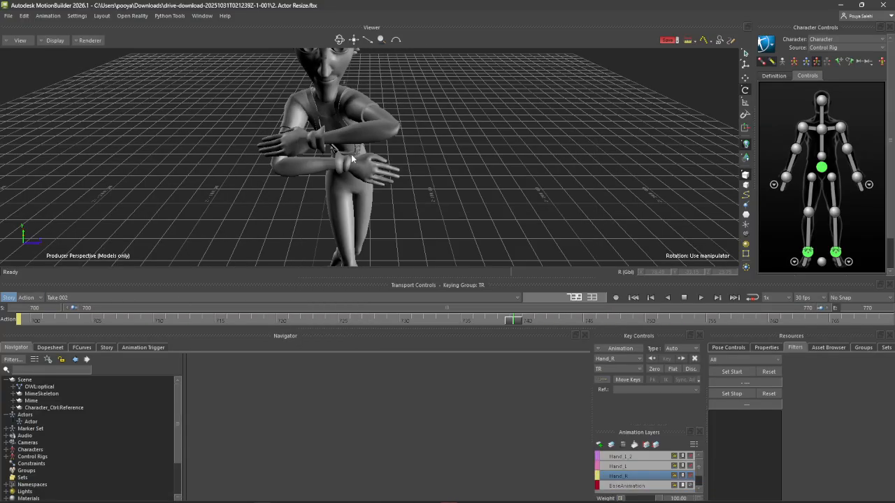
# Replay the motion from about frames 706 and 711, and return to about frame 737 to inspect the hands
pyautogui.moveTo(515, 321)
pyautogui.mouseDown()
pyautogui.moveTo(161, 289)
pyautogui.moveTo(513, 266)
pyautogui.moveTo(119, 286)
pyautogui.moveTo(127, 288)
pyautogui.mouseUp()
pyautogui.press('super')
pyautogui.press('super')
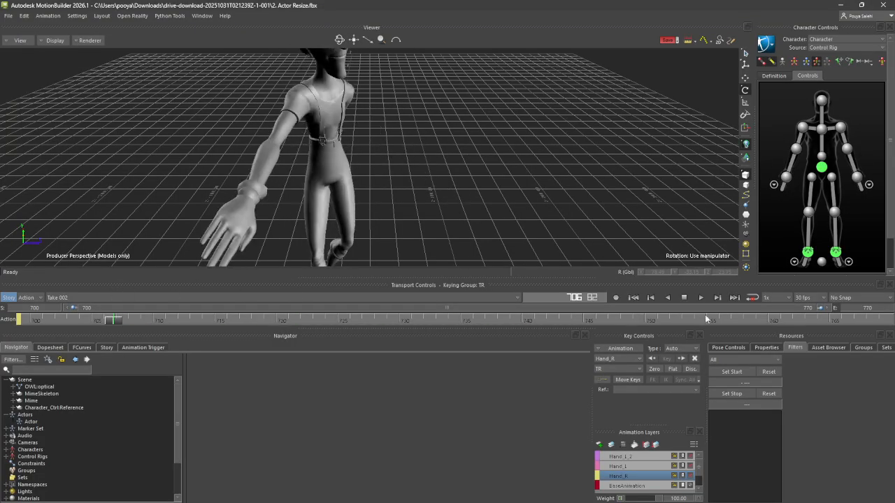
pyautogui.click(701, 297)
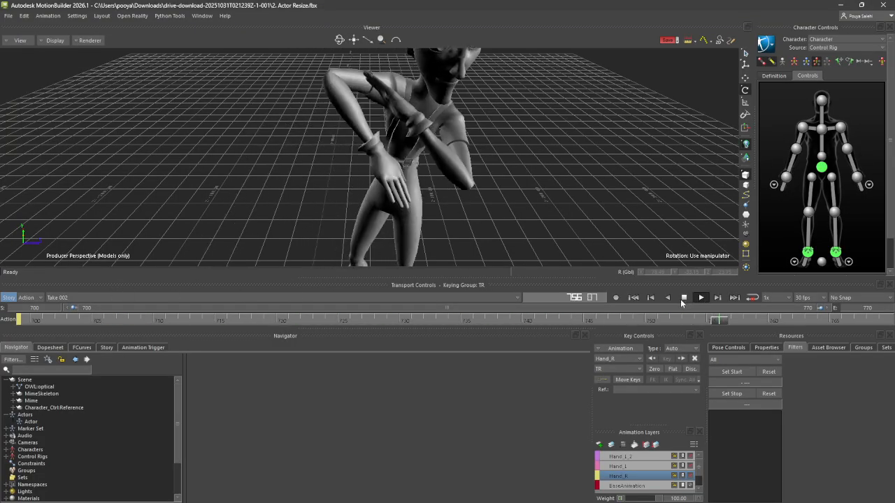
pyautogui.click(683, 299)
pyautogui.moveTo(817, 322); pyautogui.dragTo(177, 337)
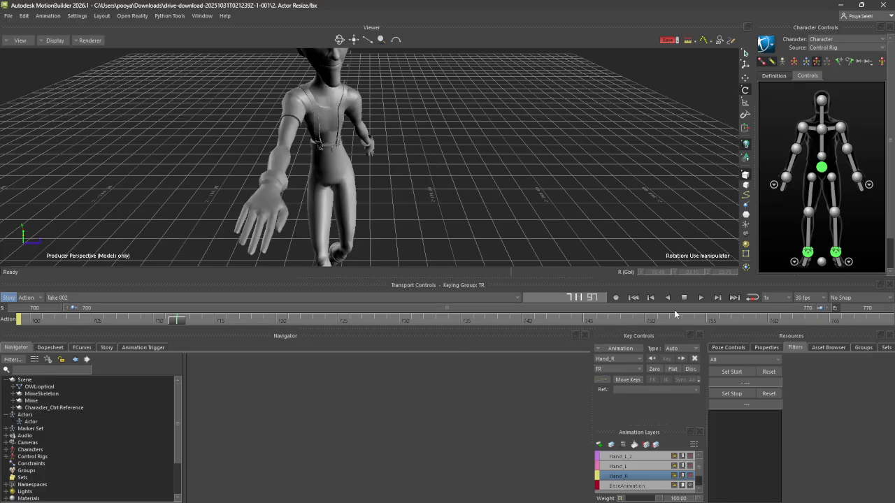
pyautogui.click(700, 298)
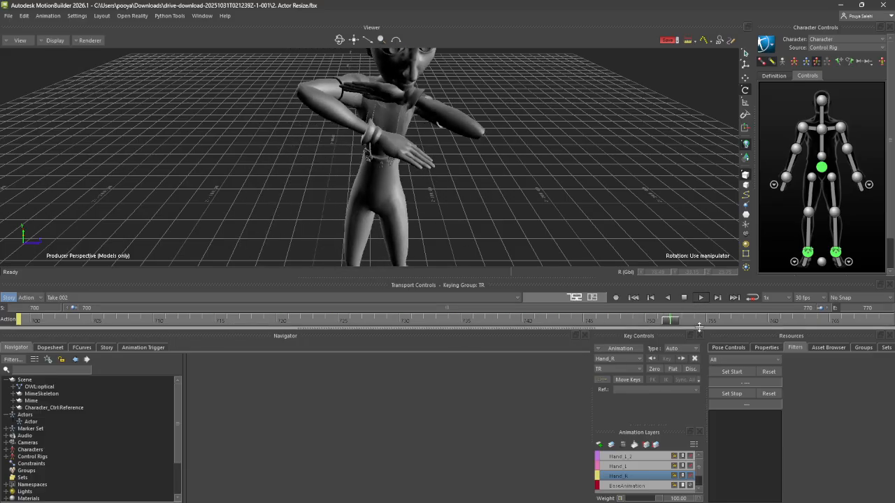
pyautogui.moveTo(700, 323)
pyautogui.mouseDown()
pyautogui.moveTo(388, 331)
pyautogui.moveTo(582, 327)
pyautogui.moveTo(451, 345)
pyautogui.moveTo(480, 361)
pyautogui.mouseUp()
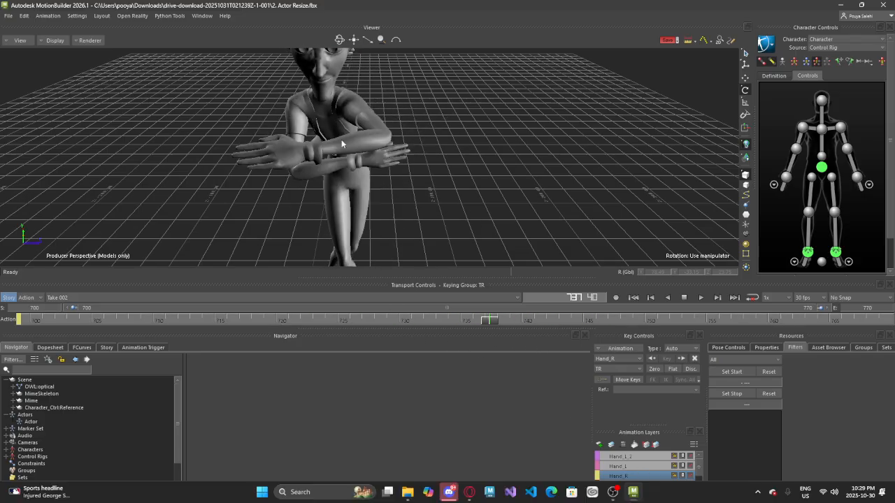
# Restore the viewer's normal display, select the right wrist effector and go to about frame 731
pyautogui.click(53, 40)
pyautogui.click(53, 52)
pyautogui.click(362, 167)
pyautogui.moveTo(480, 326); pyautogui.dragTo(413, 329)
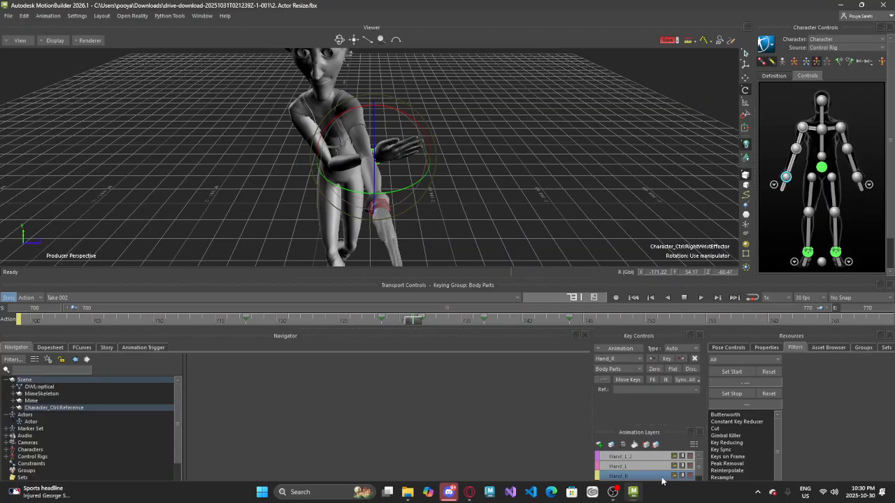
# On the BaseAnimation layer, delete the right wrist keys around frames 731 to 732 and go to about frame 738
pyautogui.click(632, 460)
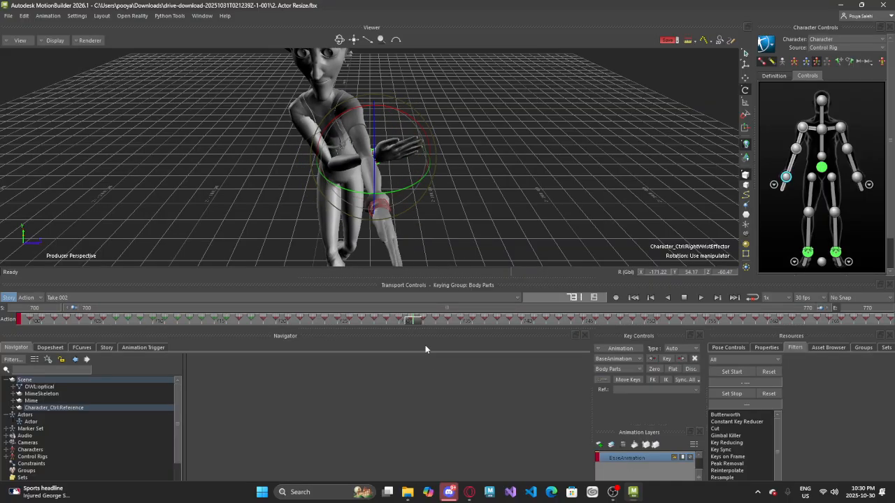
pyautogui.moveTo(411, 319); pyautogui.dragTo(423, 318)
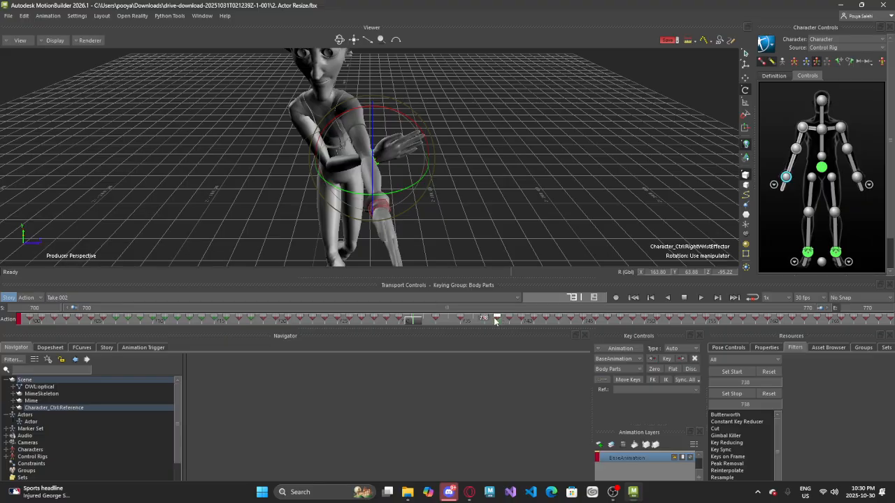
pyautogui.moveTo(405, 323); pyautogui.dragTo(498, 322)
pyautogui.scroll(-3, 639, 460)
# Compare the Hand_R layer, then delete the right wrist keys around frames 738 to 740 on the BaseAnimation layer
pyautogui.click(631, 476)
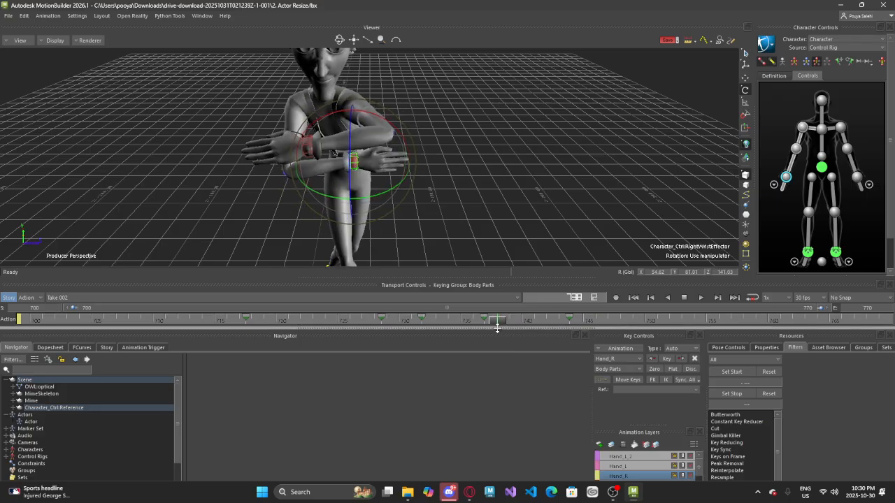
pyautogui.moveTo(554, 326); pyautogui.dragTo(493, 323)
pyautogui.click(628, 475)
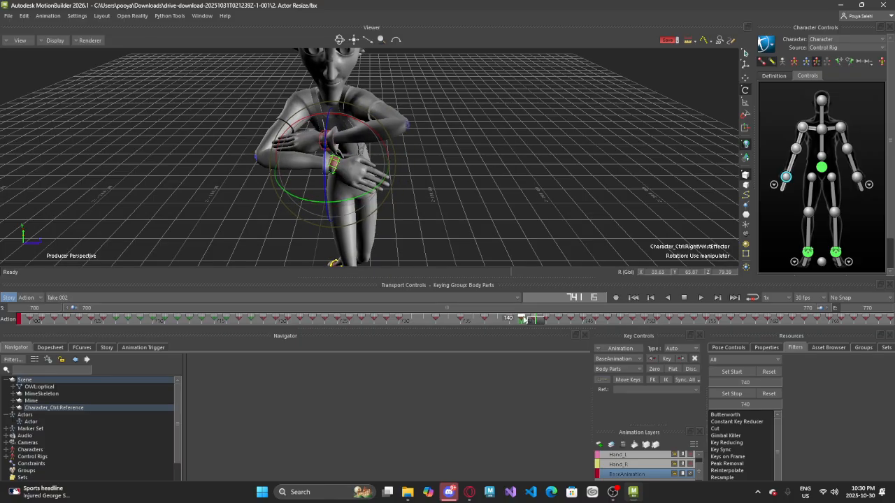
pyautogui.moveTo(546, 320); pyautogui.dragTo(493, 325)
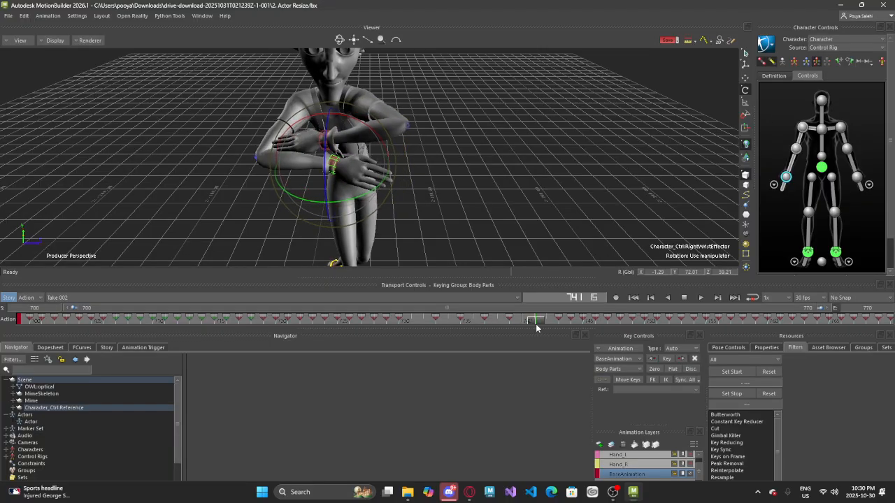
pyautogui.moveTo(589, 337); pyautogui.dragTo(518, 323)
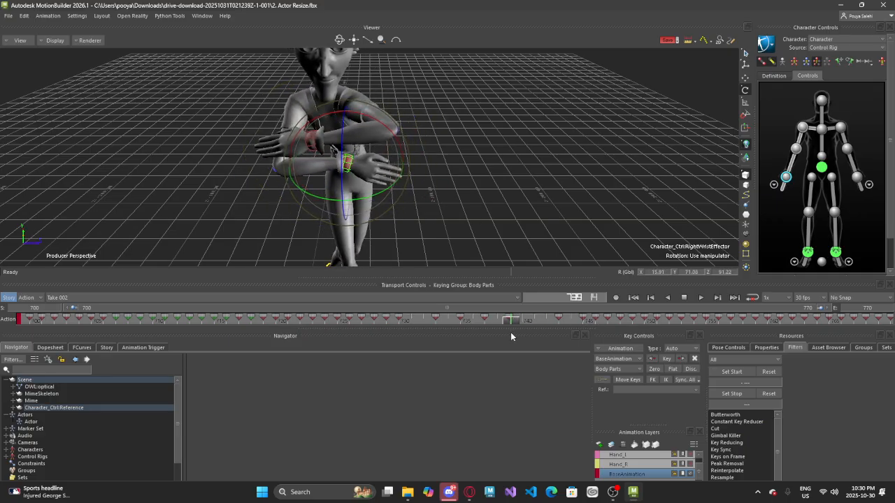
pyautogui.click(507, 324)
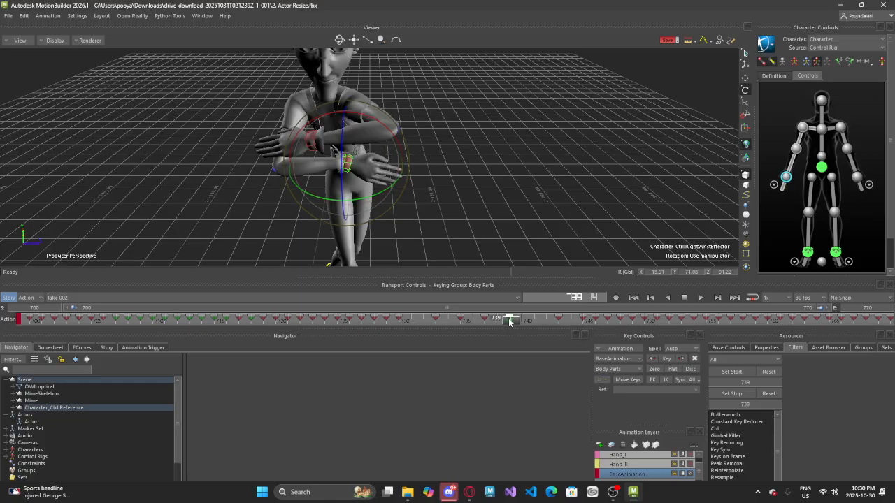
pyautogui.moveTo(526, 324)
pyautogui.mouseDown()
pyautogui.moveTo(472, 327)
pyautogui.moveTo(528, 328)
pyautogui.mouseUp()
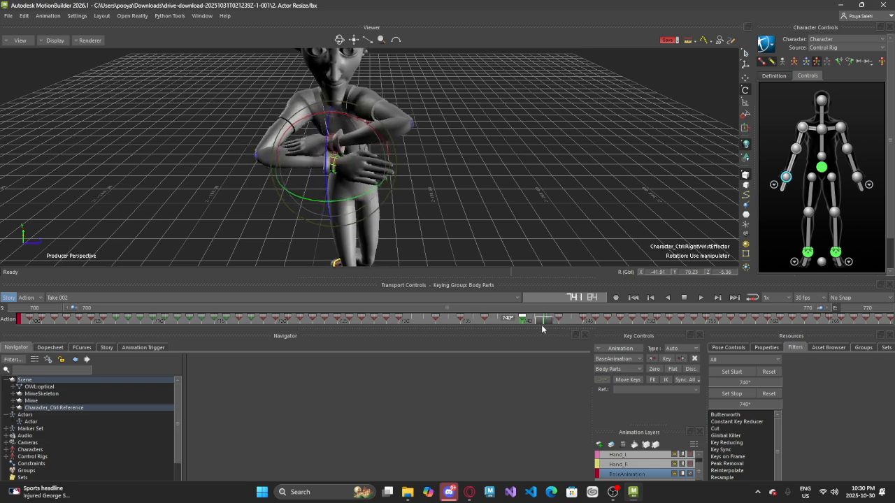
# Replay the motion from about frame 709 and return to about frame 727 to check the wrist
pyautogui.moveTo(181, 343); pyautogui.dragTo(140, 342)
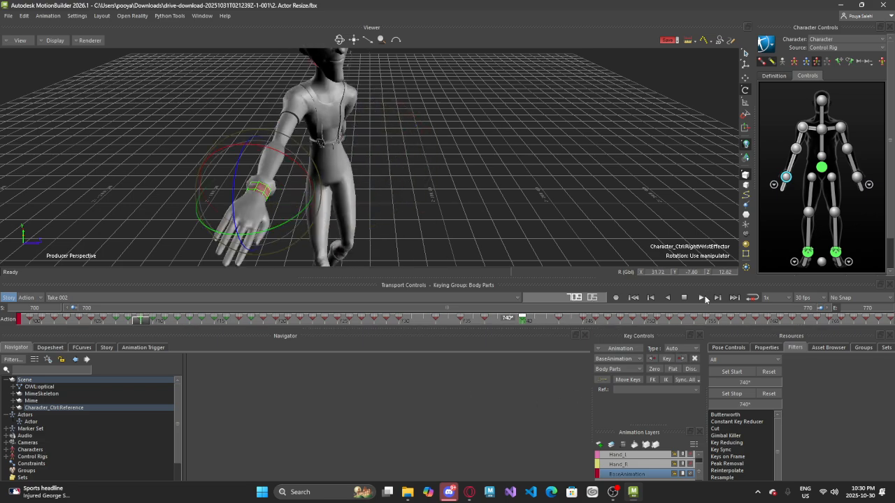
pyautogui.click(701, 298)
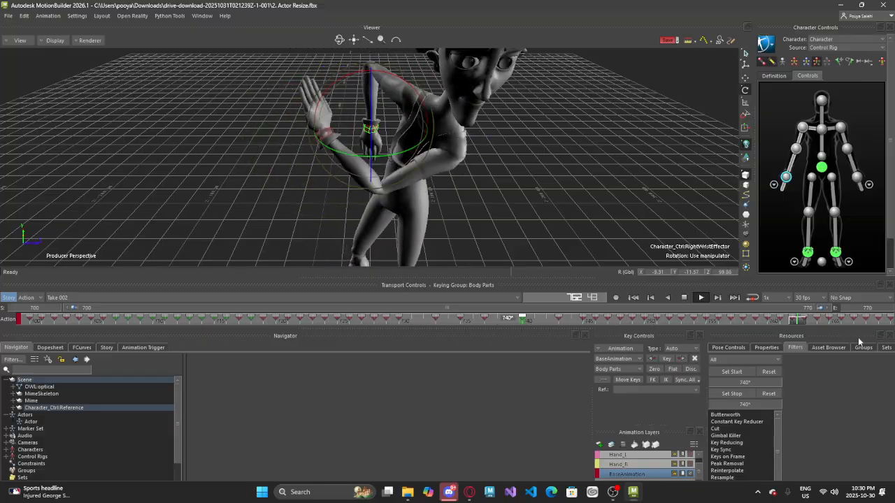
pyautogui.moveTo(890, 325); pyautogui.dragTo(365, 335)
# Orbit to a side angle and switch the viewer to X-Ray display to expose the rig
pyautogui.keyDown('alt'); pyautogui.moveTo(323, 241); pyautogui.dragTo(363, 213); pyautogui.keyUp('alt')
pyautogui.click(56, 40)
pyautogui.click(59, 66)
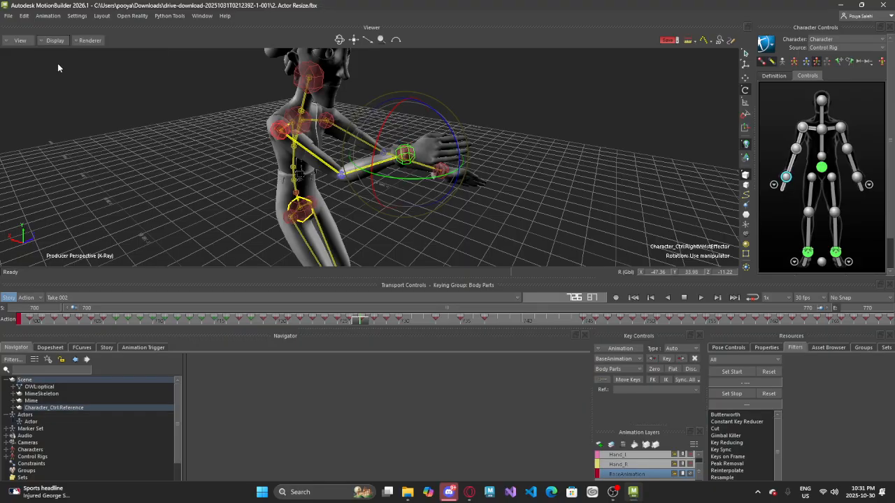
# Select the right elbow effector and scrub between about frames 727 and 730 to examine the forearm
pyautogui.click(339, 174)
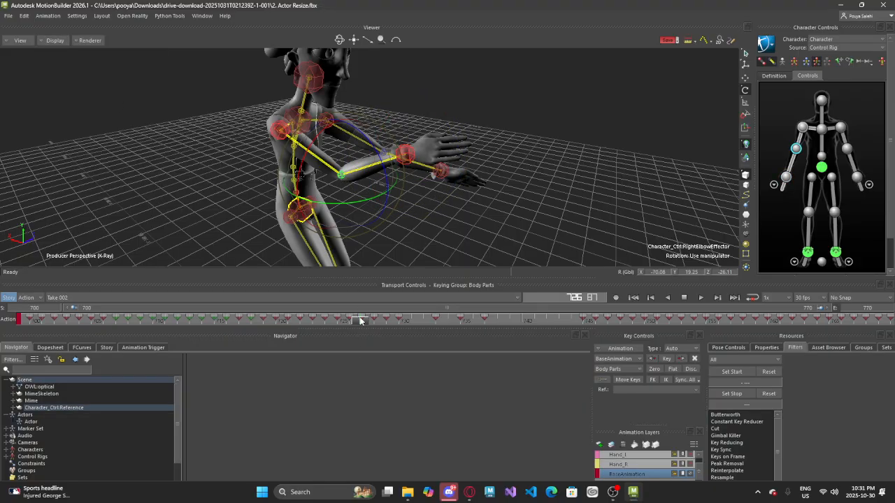
pyautogui.moveTo(361, 323); pyautogui.dragTo(398, 314)
pyautogui.click(427, 230)
pyautogui.keyDown('alt'); pyautogui.moveTo(429, 232); pyautogui.dragTo(443, 299); pyautogui.keyUp('alt')
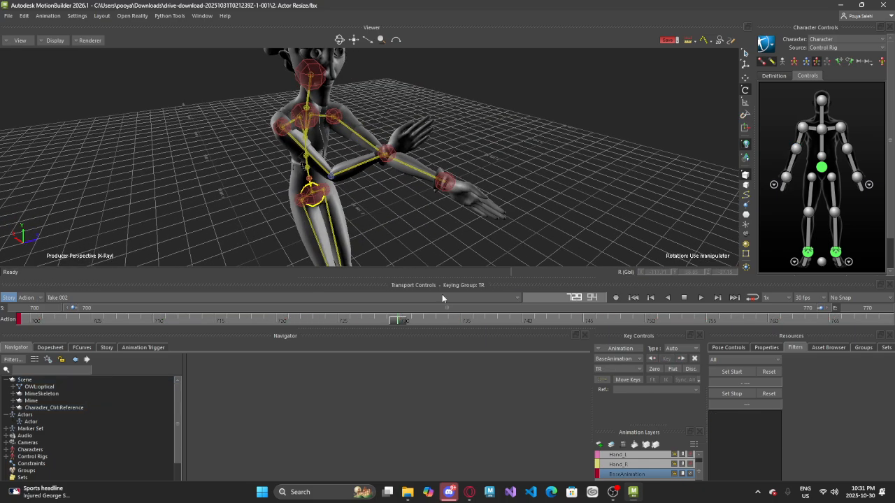
pyautogui.moveTo(402, 323); pyautogui.dragTo(364, 346)
# Inspect the right wrist on the Hand_R layer around frames 727 to 731 and replay the take from the start
pyautogui.click(389, 169)
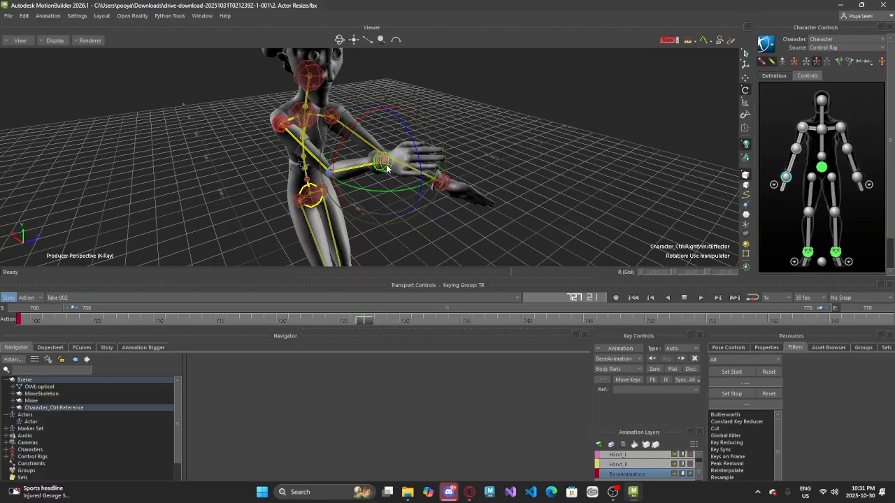
pyautogui.click(628, 465)
pyautogui.moveTo(366, 322)
pyautogui.mouseDown()
pyautogui.moveTo(276, 326)
pyautogui.moveTo(381, 326)
pyautogui.mouseUp()
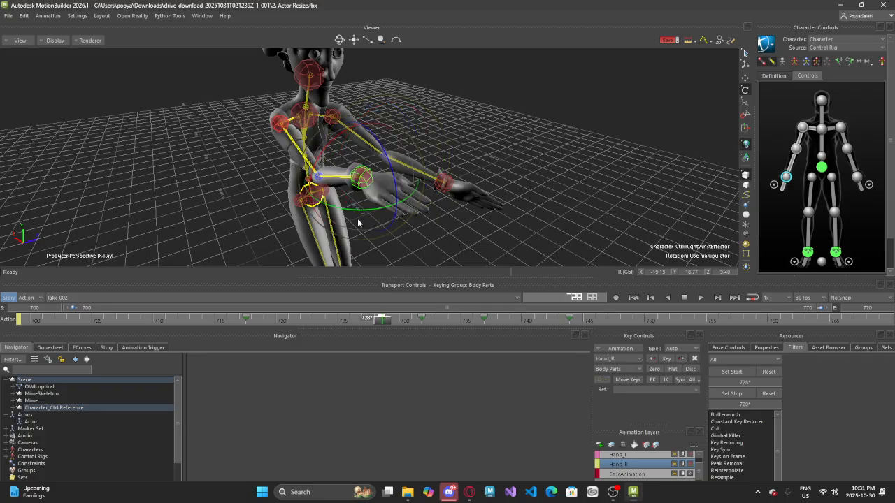
pyautogui.moveTo(380, 326); pyautogui.dragTo(403, 326)
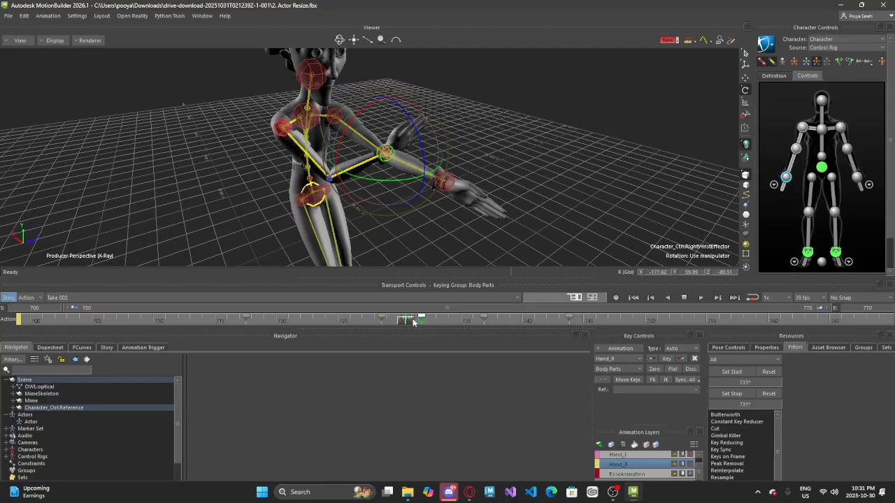
pyautogui.moveTo(395, 326); pyautogui.dragTo(27, 325)
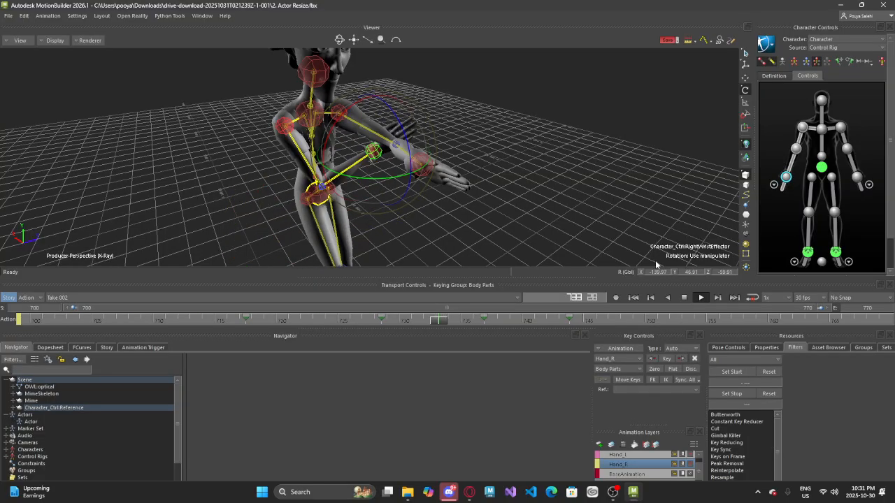
pyautogui.click(611, 179)
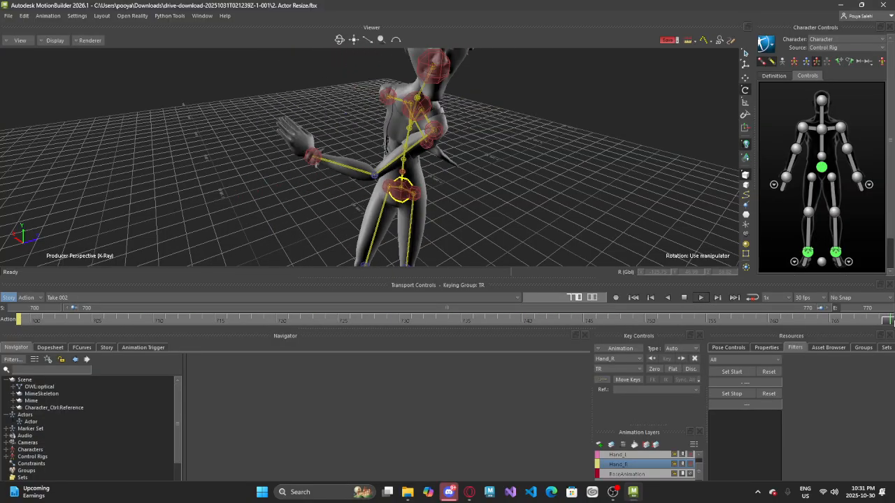
pyautogui.moveTo(833, 320); pyautogui.dragTo(328, 322)
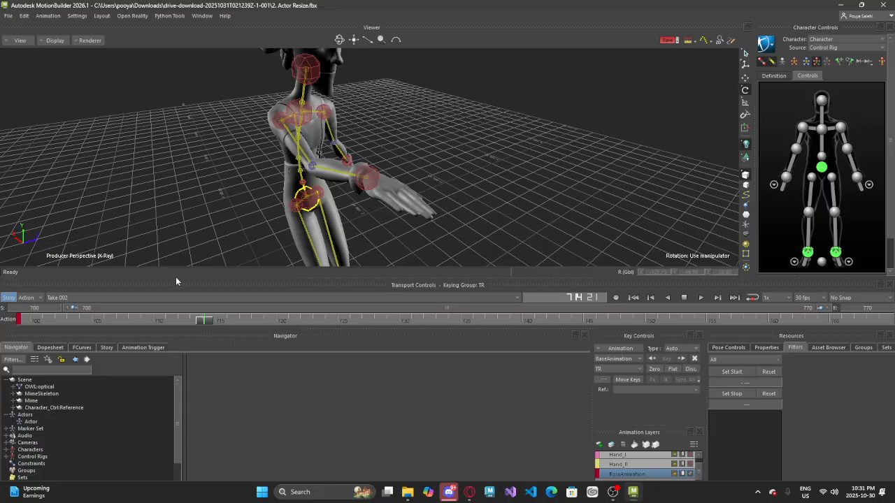
# Select the right wrist effector and delete its BaseAnimation keys around frames 718 to 723
pyautogui.click(364, 184)
pyautogui.click(169, 321)
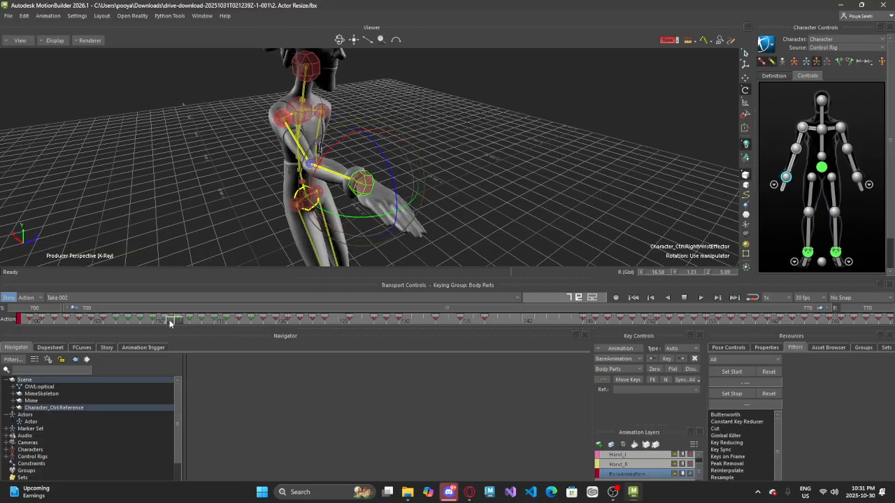
pyautogui.moveTo(305, 321)
pyautogui.mouseDown()
pyautogui.moveTo(238, 323)
pyautogui.moveTo(303, 329)
pyautogui.mouseUp()
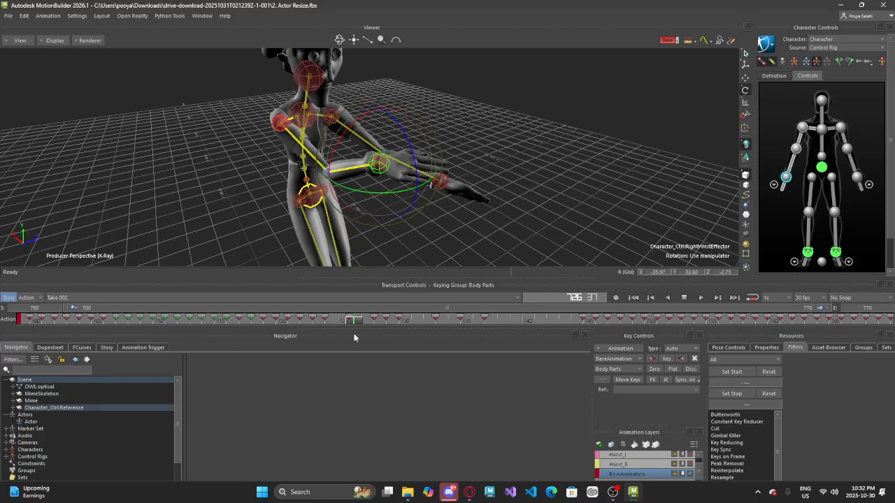
pyautogui.click(308, 319)
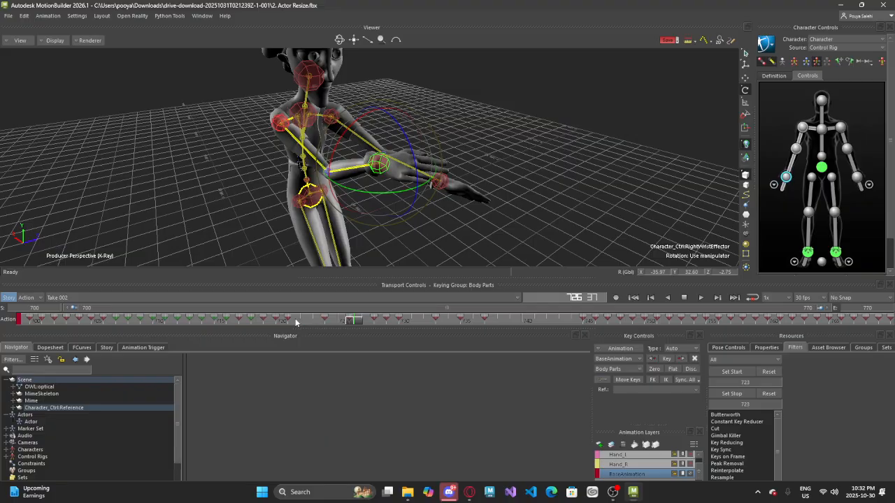
pyautogui.moveTo(328, 323); pyautogui.dragTo(251, 323)
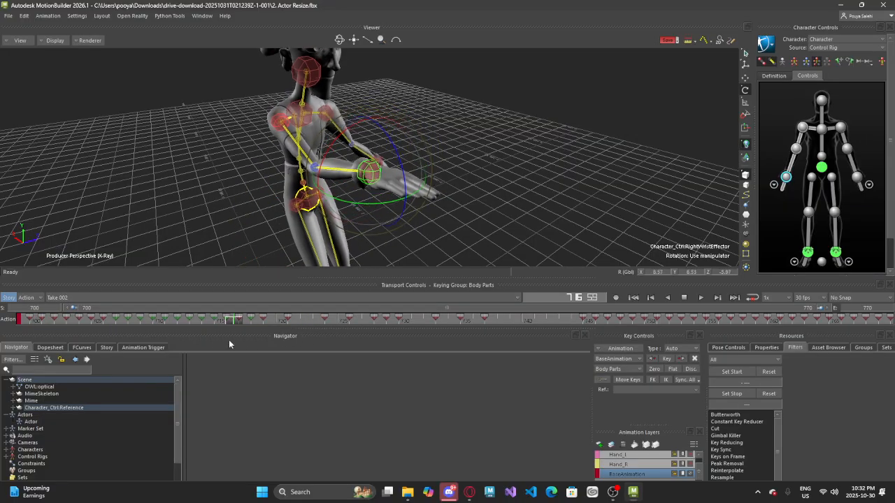
pyautogui.click(263, 322)
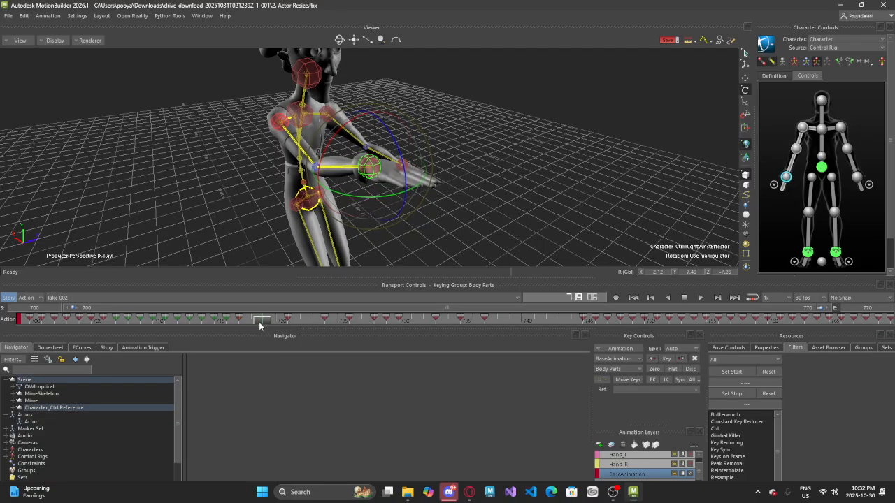
pyautogui.moveTo(319, 329); pyautogui.dragTo(365, 327)
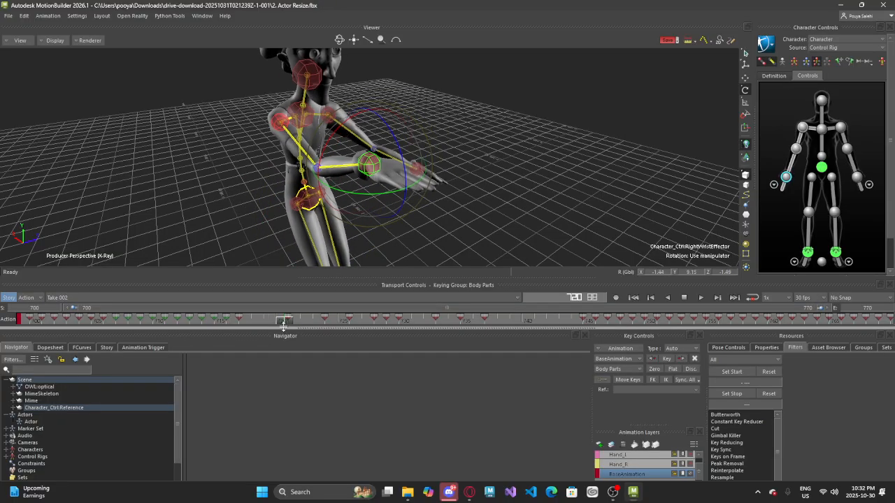
# Replay the take from the start and return to about frame 730 to review the right wrist
pyautogui.moveTo(283, 325); pyautogui.dragTo(2, 365)
pyautogui.click(698, 299)
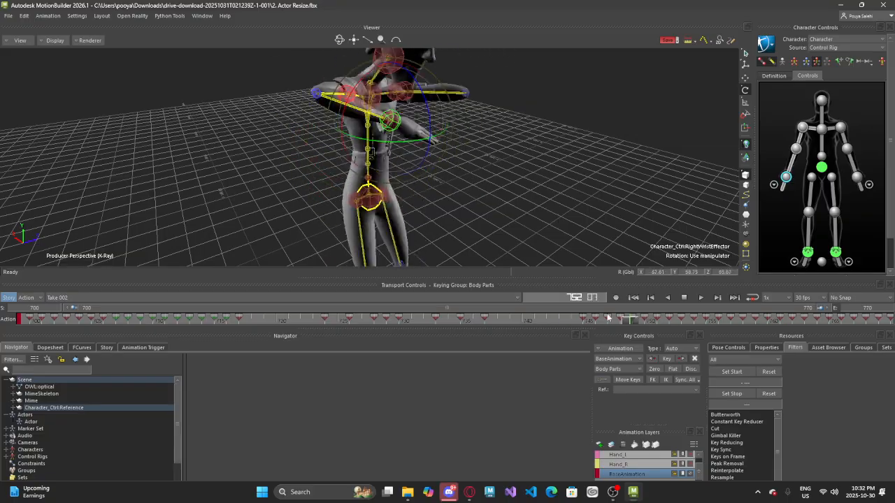
pyautogui.click(545, 321)
pyautogui.moveTo(544, 321); pyautogui.dragTo(406, 321)
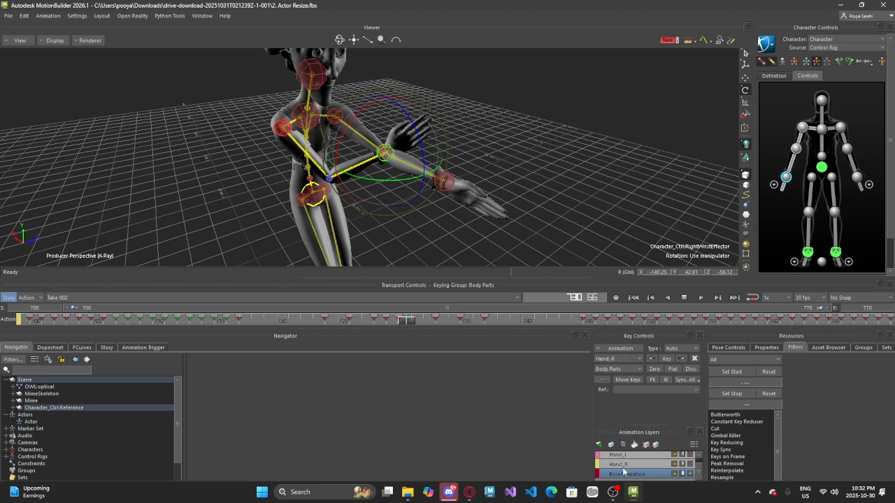
# On the Hand_L layer, key the right wrist effector at about frames 728 and 736
pyautogui.click(624, 464)
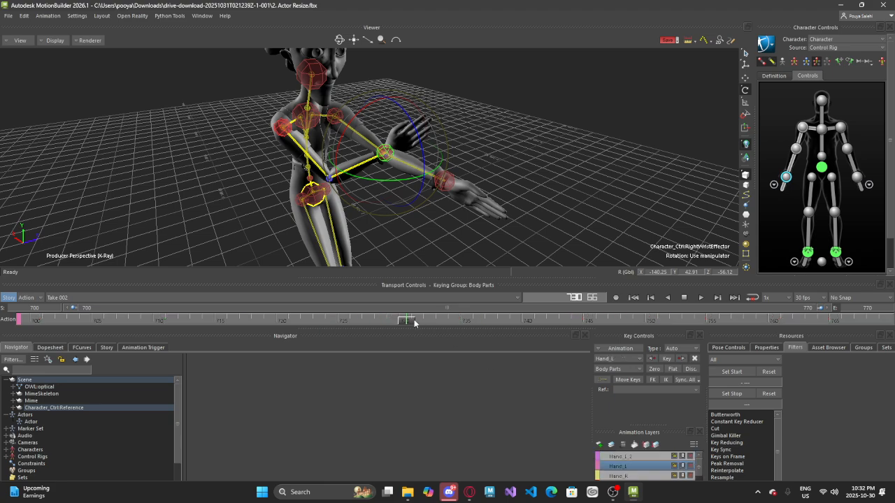
pyautogui.moveTo(414, 323); pyautogui.dragTo(362, 292)
pyautogui.keyDown('alt'); pyautogui.moveTo(384, 210); pyautogui.dragTo(325, 155); pyautogui.keyUp('alt')
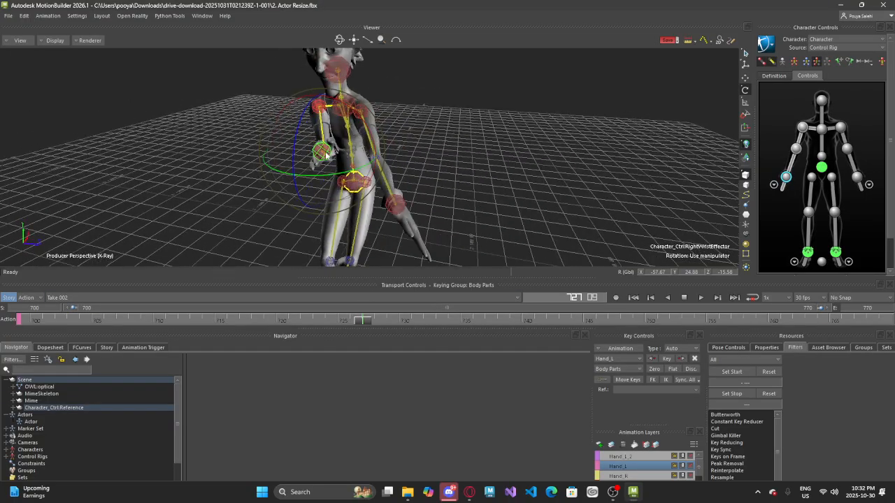
pyautogui.keyDown('alt'); pyautogui.moveTo(398, 197); pyautogui.dragTo(406, 196); pyautogui.keyUp('alt')
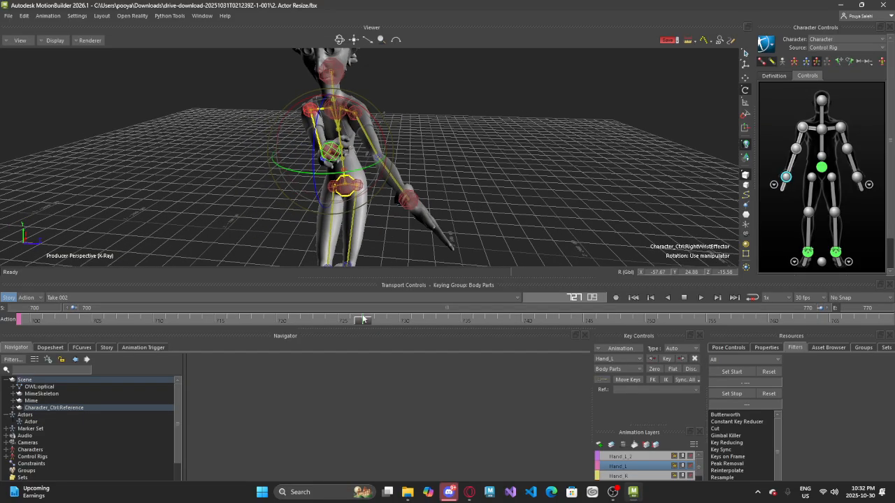
pyautogui.moveTo(361, 323)
pyautogui.mouseDown()
pyautogui.moveTo(413, 323)
pyautogui.moveTo(374, 323)
pyautogui.mouseUp()
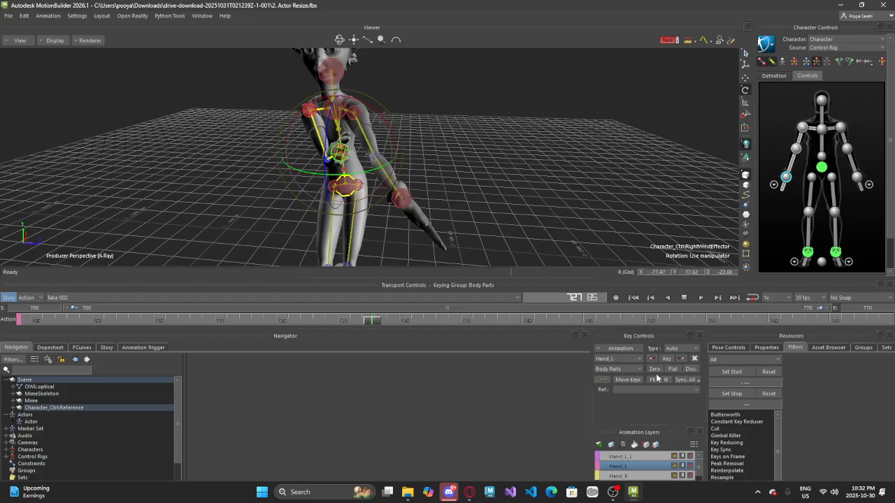
pyautogui.moveTo(376, 324); pyautogui.dragTo(404, 326)
pyautogui.keyDown('alt'); pyautogui.moveTo(428, 225); pyautogui.dragTo(406, 221); pyautogui.keyUp('alt')
# At about frame 730, lower the right wrist to Y 97.92 and key it, and move the first Hand_L key to about frame 725
pyautogui.moveTo(407, 323)
pyautogui.mouseDown()
pyautogui.moveTo(390, 322)
pyautogui.moveTo(406, 321)
pyautogui.mouseUp()
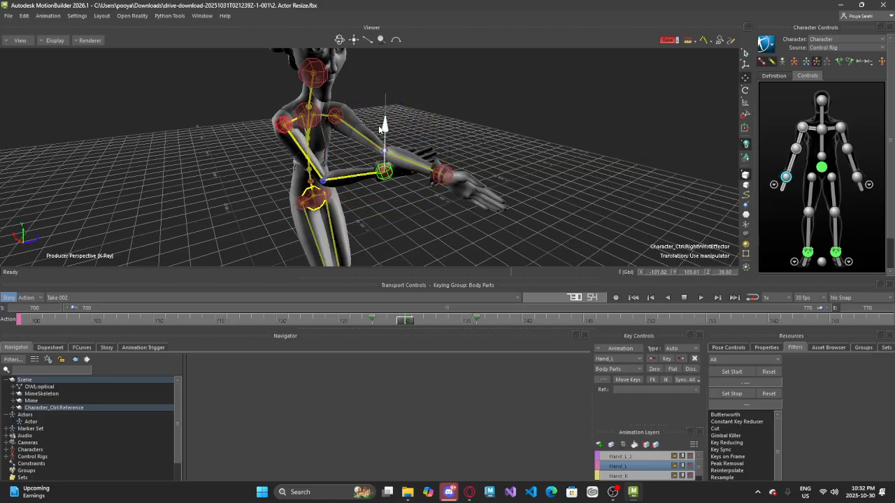
pyautogui.keyDown('alt'); pyautogui.moveTo(382, 128); pyautogui.dragTo(428, 119); pyautogui.keyUp('alt')
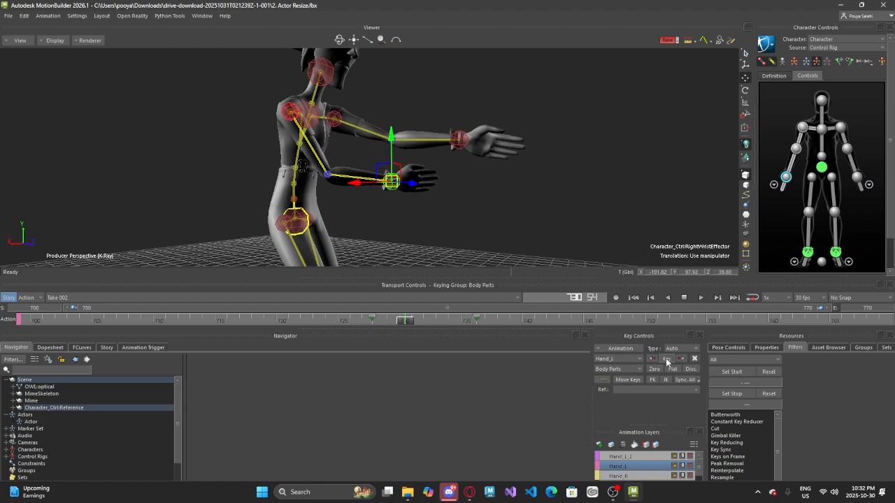
pyautogui.moveTo(406, 322); pyautogui.dragTo(377, 331)
pyautogui.keyDown('alt'); pyautogui.moveTo(406, 245); pyautogui.dragTo(346, 280); pyautogui.keyUp('alt')
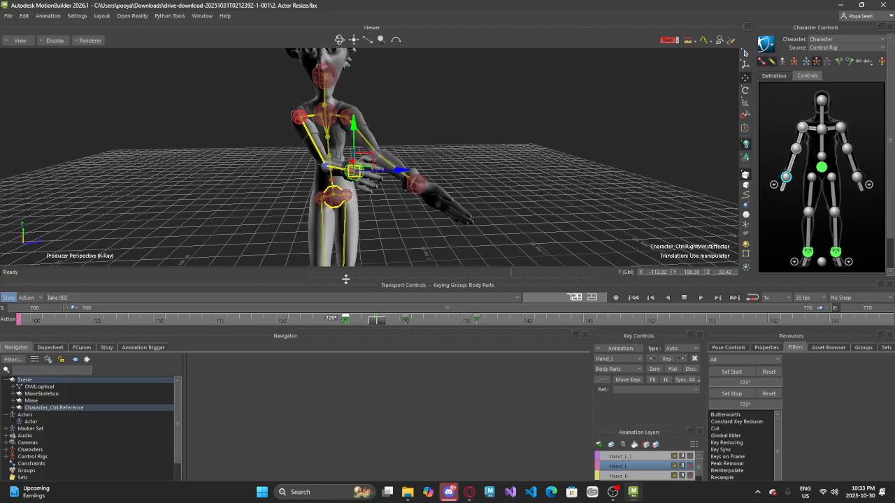
# At frame 730, lower the right wrist effector to Y 92.46, Z 36.71 and key it on the Hand_L layer
pyautogui.moveTo(376, 329)
pyautogui.mouseDown()
pyautogui.moveTo(393, 323)
pyautogui.moveTo(374, 323)
pyautogui.moveTo(383, 323)
pyautogui.mouseUp()
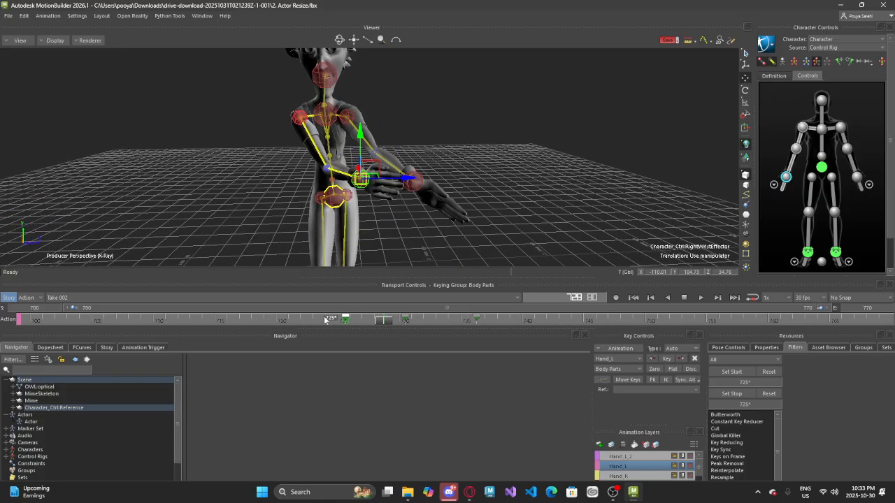
pyautogui.click(683, 359)
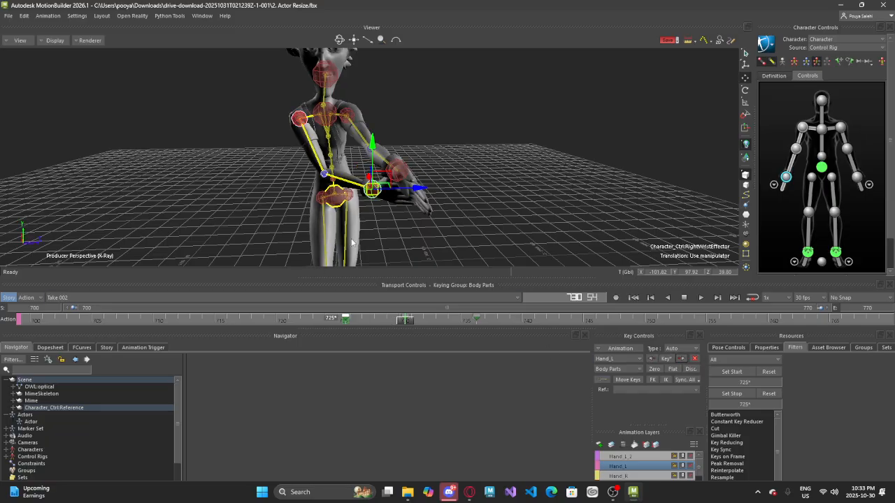
pyautogui.keyDown('alt'); pyautogui.moveTo(352, 242); pyautogui.dragTo(380, 168); pyautogui.keyUp('alt')
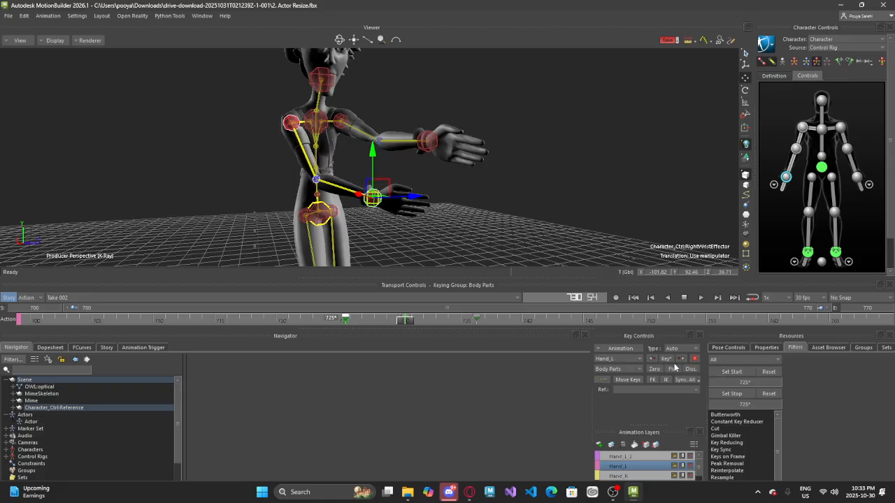
pyautogui.moveTo(403, 323); pyautogui.dragTo(377, 326)
# Check the right wrist between about frames 728 and 743, and key its effector on Hand_L at about frame 740
pyautogui.keyDown('alt'); pyautogui.moveTo(385, 165); pyautogui.dragTo(464, 322); pyautogui.keyUp('alt')
pyautogui.keyDown('alt'); pyautogui.moveTo(437, 181); pyautogui.dragTo(345, 186); pyautogui.keyUp('alt')
pyautogui.moveTo(465, 322); pyautogui.dragTo(565, 334)
pyautogui.keyDown('alt'); pyautogui.moveTo(428, 216); pyautogui.dragTo(460, 231); pyautogui.keyUp('alt')
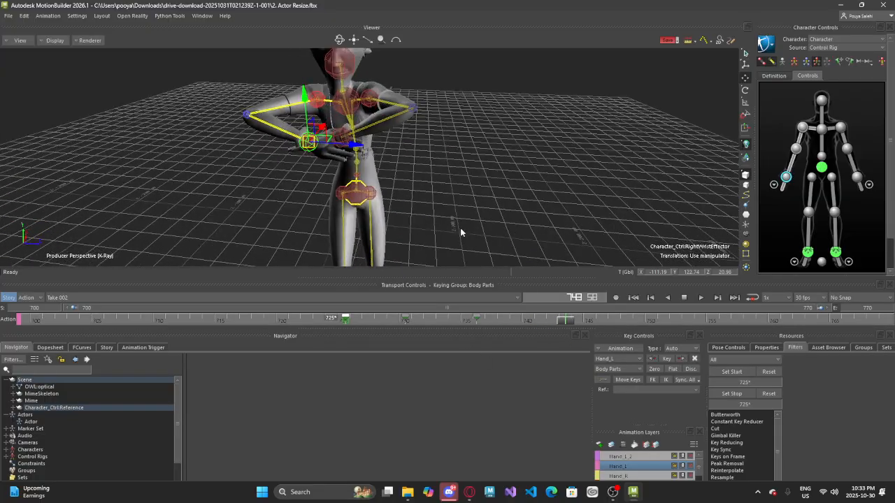
pyautogui.keyDown('alt'); pyautogui.moveTo(363, 179); pyautogui.dragTo(424, 196); pyautogui.keyUp('alt')
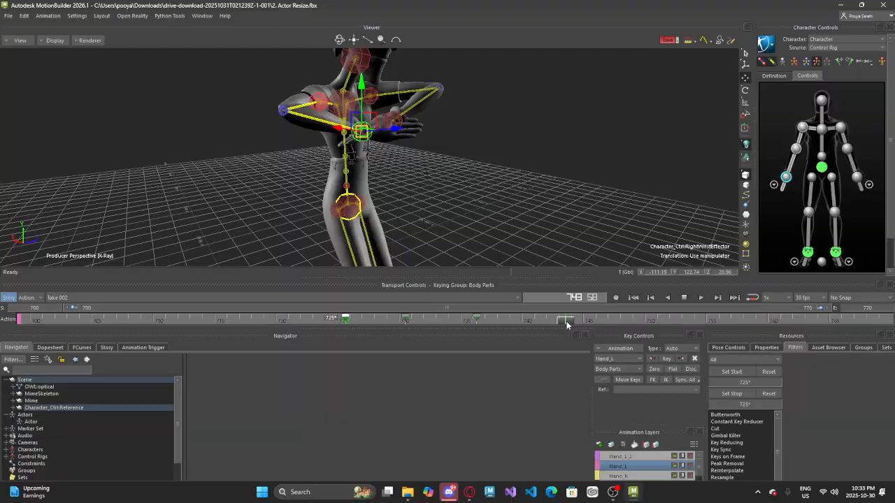
pyautogui.moveTo(566, 324); pyautogui.dragTo(526, 321)
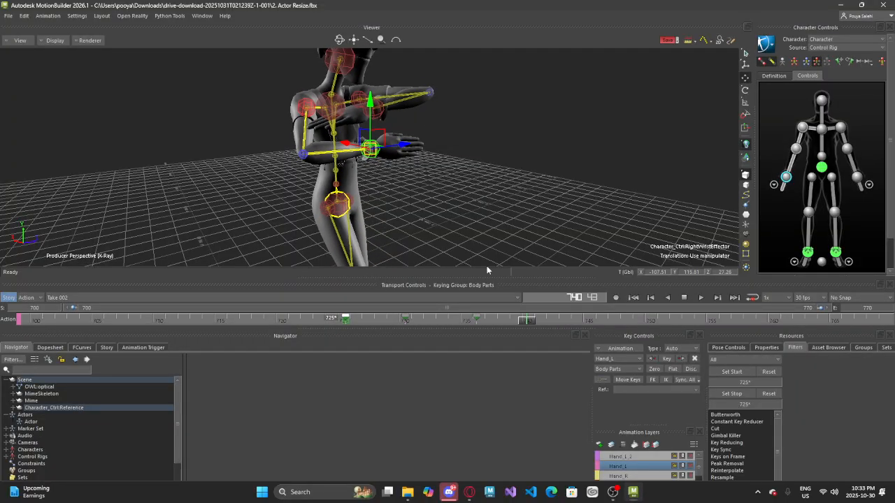
pyautogui.keyDown('alt'); pyautogui.moveTo(487, 267); pyautogui.dragTo(485, 231); pyautogui.keyUp('alt')
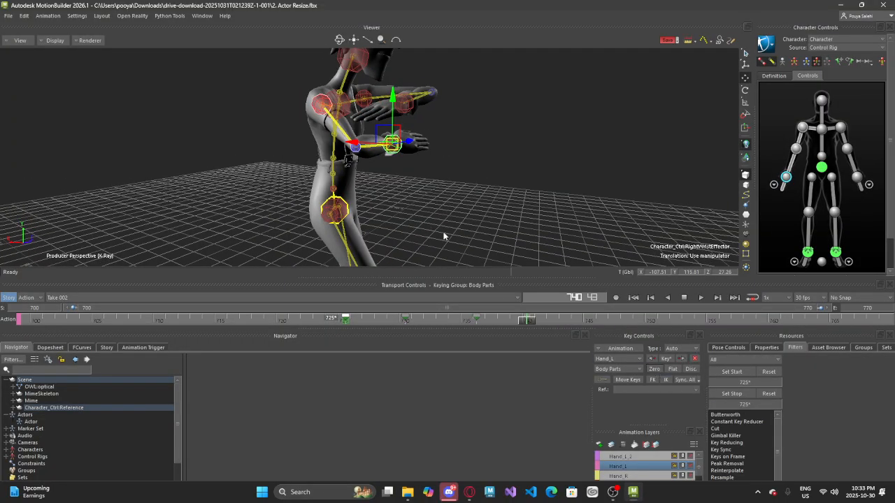
# Inspect the arm crossing around frame 741 and add a right wrist key on Hand_L at about frame 758
pyautogui.moveTo(525, 322)
pyautogui.mouseDown()
pyautogui.moveTo(551, 323)
pyautogui.moveTo(514, 326)
pyautogui.moveTo(542, 323)
pyautogui.moveTo(525, 322)
pyautogui.moveTo(533, 323)
pyautogui.mouseUp()
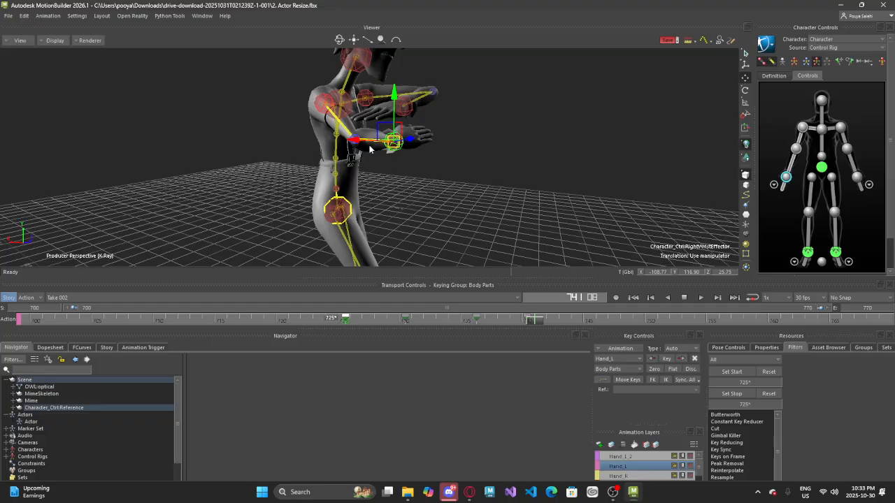
pyautogui.keyDown('alt'); pyautogui.moveTo(419, 231); pyautogui.dragTo(409, 154); pyautogui.keyUp('alt')
pyautogui.moveTo(533, 321)
pyautogui.mouseDown()
pyautogui.moveTo(524, 323)
pyautogui.moveTo(556, 320)
pyautogui.moveTo(510, 322)
pyautogui.moveTo(563, 323)
pyautogui.moveTo(524, 330)
pyautogui.moveTo(552, 336)
pyautogui.moveTo(534, 337)
pyautogui.mouseUp()
pyautogui.keyDown('alt'); pyautogui.moveTo(418, 186); pyautogui.dragTo(453, 204); pyautogui.keyUp('alt')
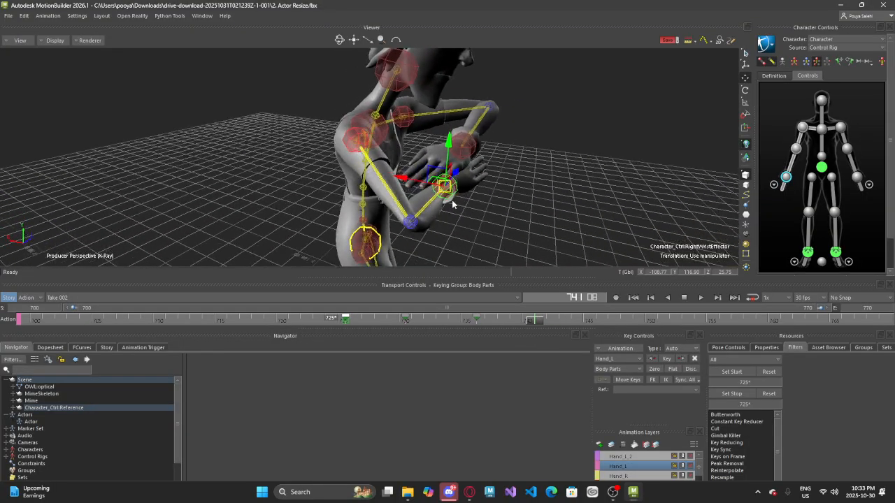
pyautogui.moveTo(537, 322); pyautogui.dragTo(578, 361)
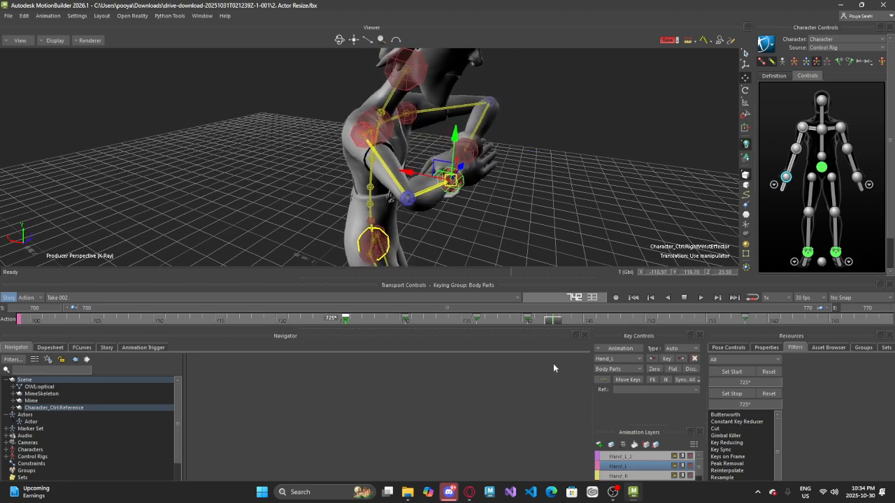
# At about frame 743, select the right wrist effector, lower it slightly and shift it to Z 15.68
pyautogui.click(388, 159)
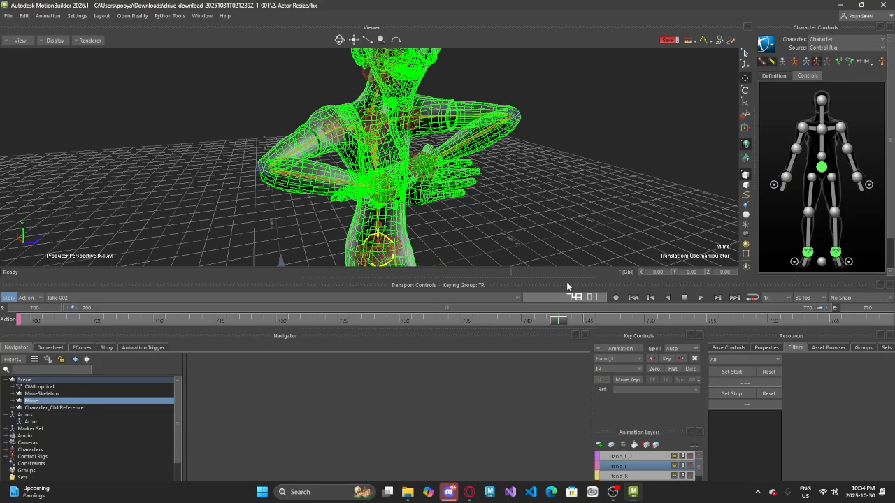
pyautogui.click(496, 212)
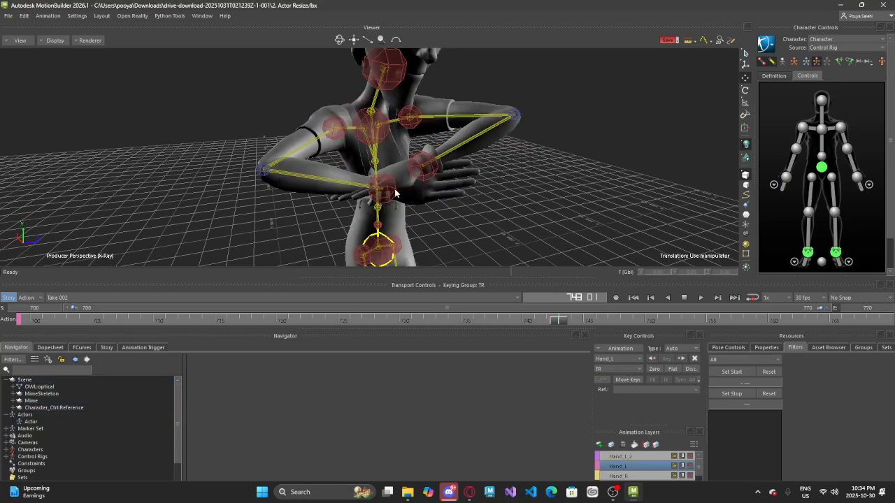
pyautogui.click(393, 189)
pyautogui.keyDown('alt'); pyautogui.moveTo(413, 212); pyautogui.dragTo(439, 176); pyautogui.keyUp('alt')
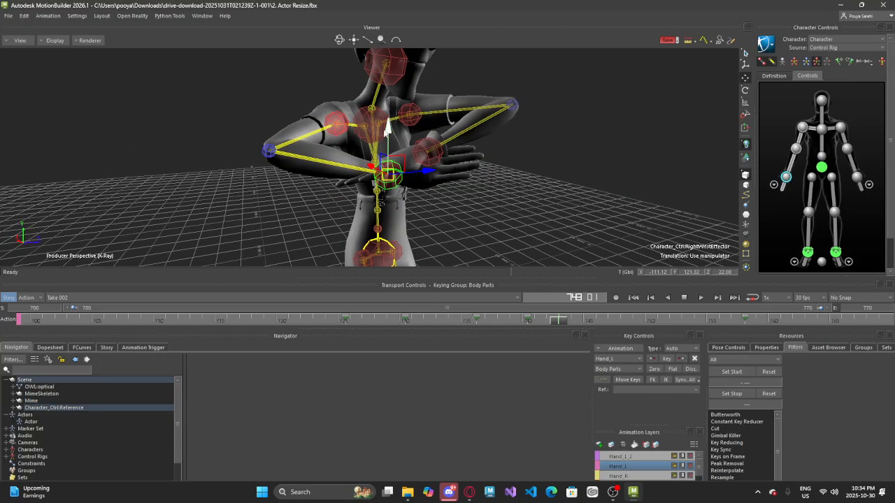
pyautogui.moveTo(387, 128); pyautogui.dragTo(387, 140)
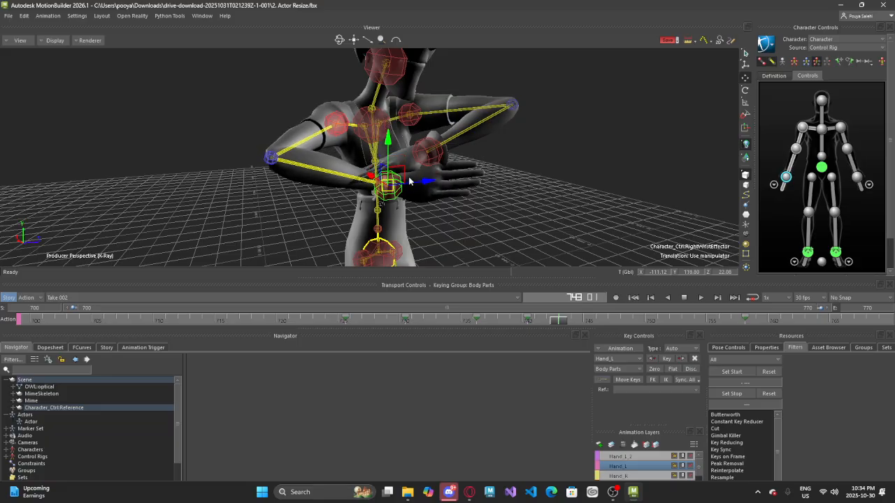
pyautogui.moveTo(410, 181); pyautogui.dragTo(382, 214)
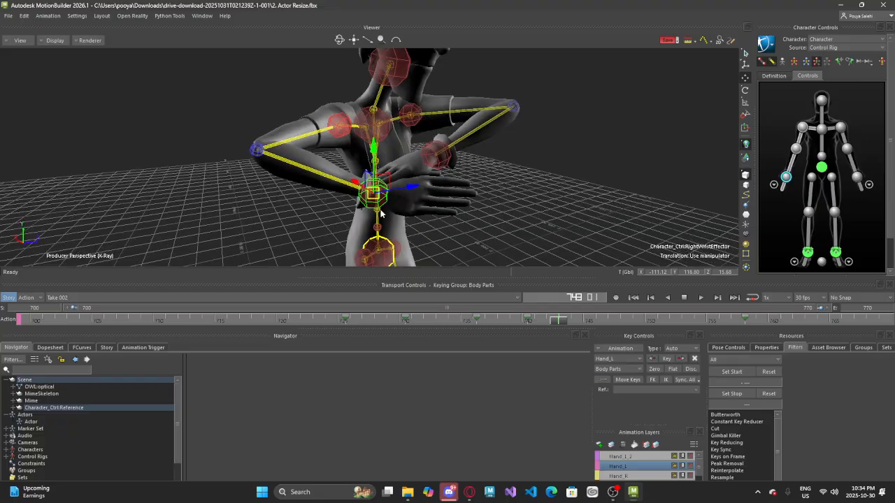
# Reposition the right wrist to X -103.36, Y 116.41, Z 13.14, checking it from several angles, and key it at about frame 743
pyautogui.moveTo(355, 185); pyautogui.dragTo(419, 203)
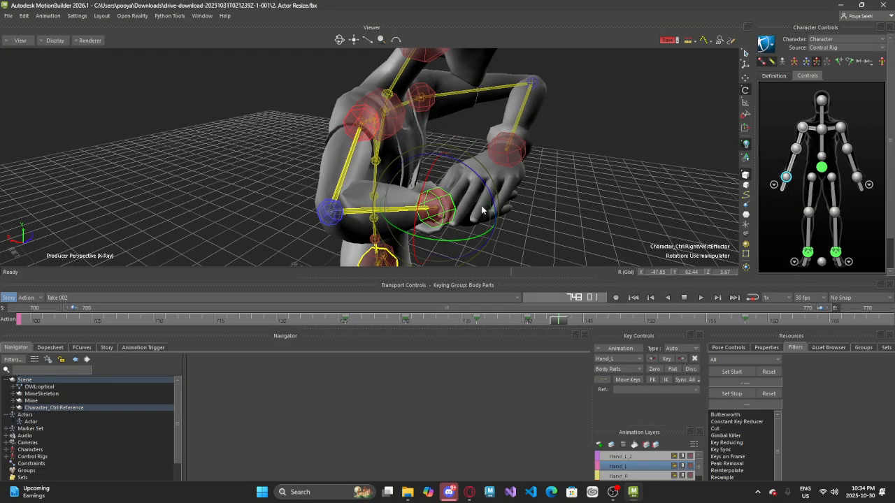
pyautogui.keyDown('alt'); pyautogui.moveTo(488, 195); pyautogui.dragTo(435, 254); pyautogui.keyUp('alt')
pyautogui.keyDown('alt'); pyautogui.moveTo(414, 210); pyautogui.dragTo(487, 193); pyautogui.keyUp('alt')
pyautogui.press('r')
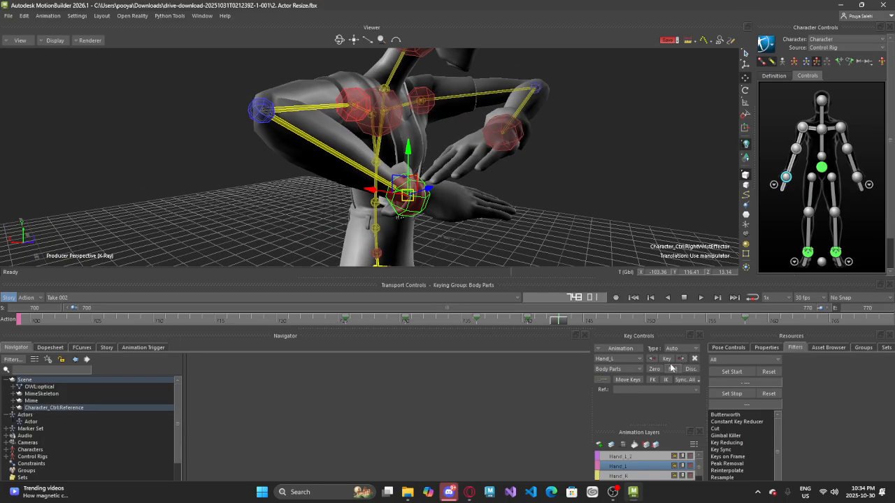
# Scrub to about frame 746, deselect the wrist and replay the take to check the arm crossing
pyautogui.moveTo(555, 324); pyautogui.dragTo(603, 324)
pyautogui.keyDown('alt'); pyautogui.moveTo(566, 242); pyautogui.dragTo(591, 363); pyautogui.keyUp('alt')
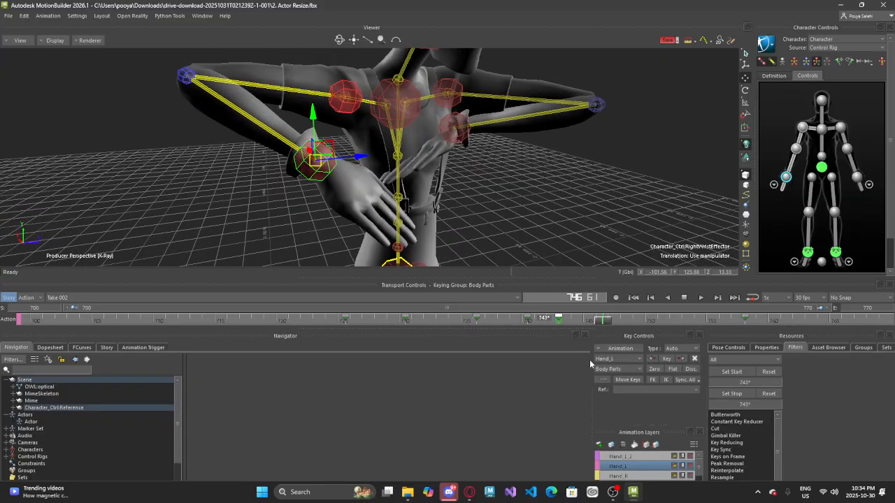
pyautogui.moveTo(606, 323); pyautogui.dragTo(189, 319)
pyautogui.click(579, 207)
pyautogui.click(700, 298)
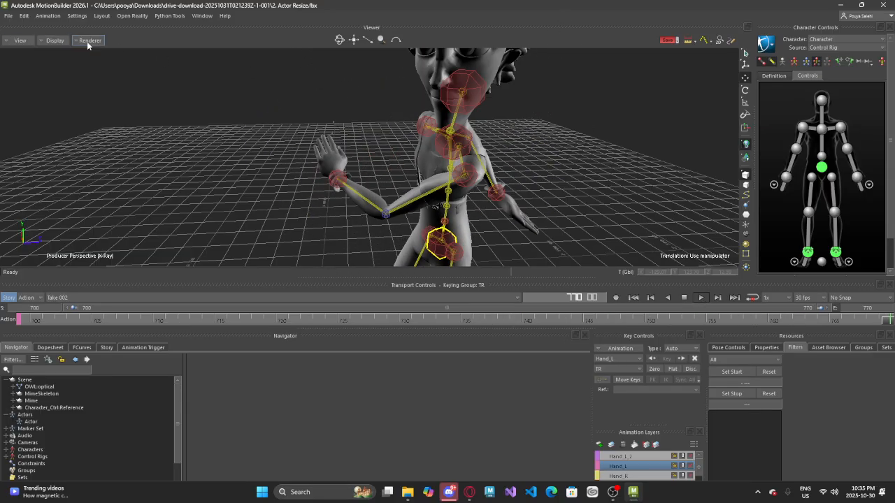
# Show only the models in the viewer and replay the take from several angles to review the arm motion
pyautogui.click(54, 40)
pyautogui.click(63, 71)
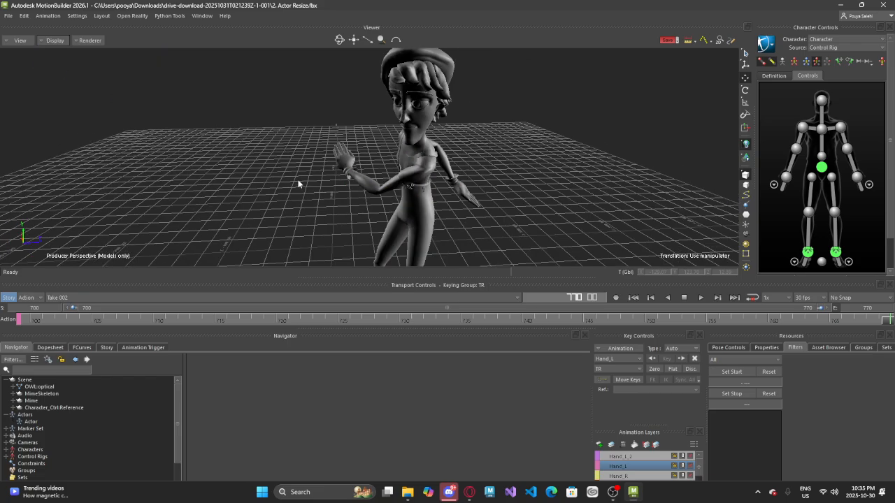
pyautogui.keyDown('ctrl'); pyautogui.keyDown('shift'); pyautogui.moveTo(309, 189); pyautogui.dragTo(653, 266); pyautogui.keyUp('shift'); pyautogui.keyUp('ctrl')
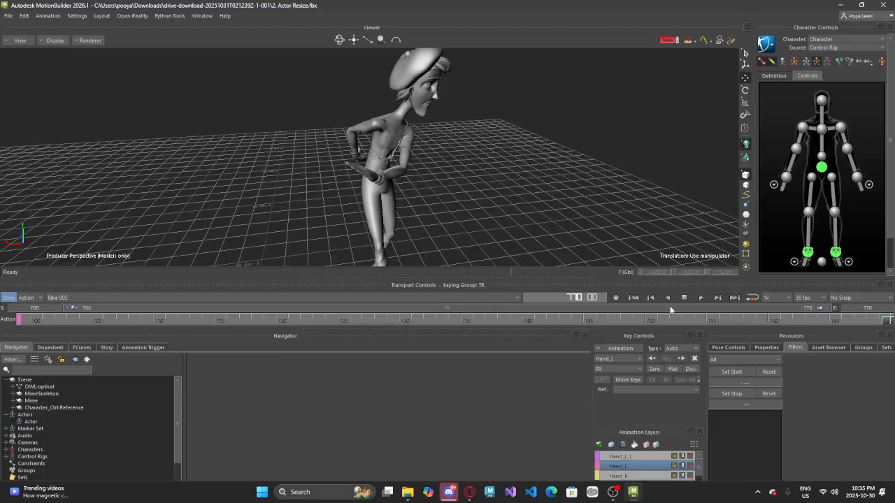
pyautogui.moveTo(889, 321); pyautogui.dragTo(63, 340)
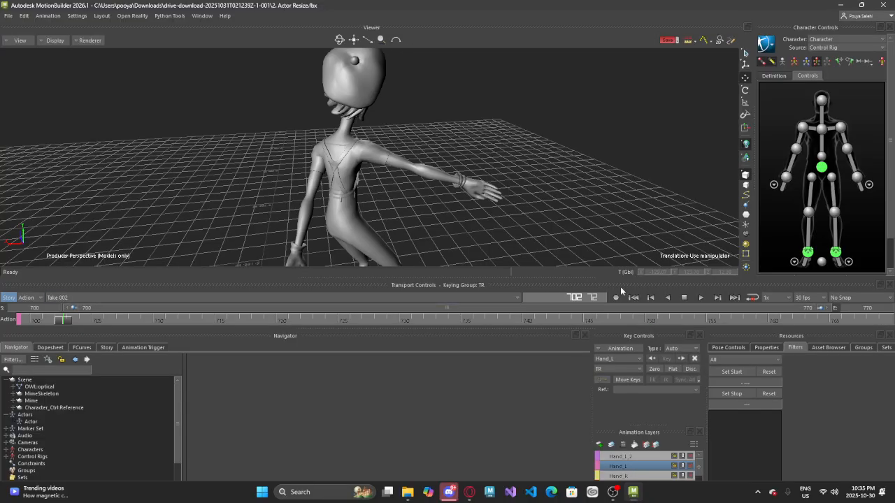
pyautogui.click(702, 298)
pyautogui.keyDown('ctrl'); pyautogui.keyDown('shift'); pyautogui.moveTo(577, 209); pyautogui.dragTo(487, 216); pyautogui.keyUp('shift'); pyautogui.keyUp('ctrl')
pyautogui.moveTo(888, 320); pyautogui.dragTo(321, 318)
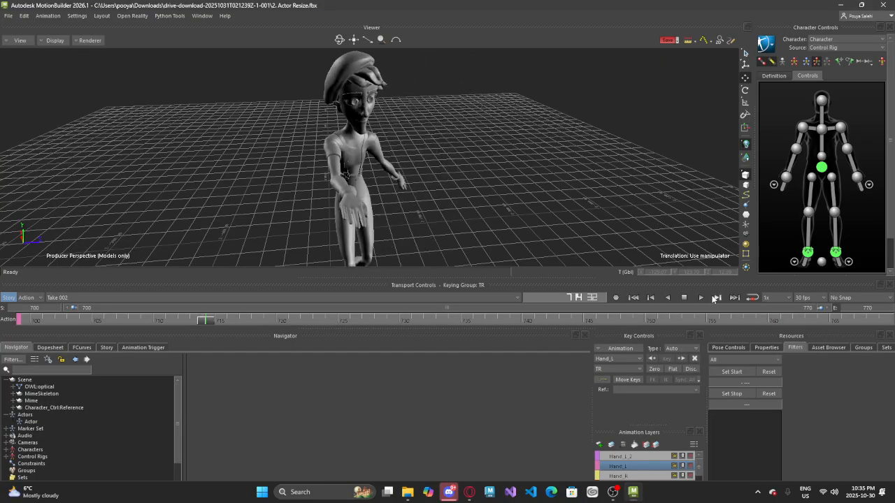
pyautogui.click(702, 298)
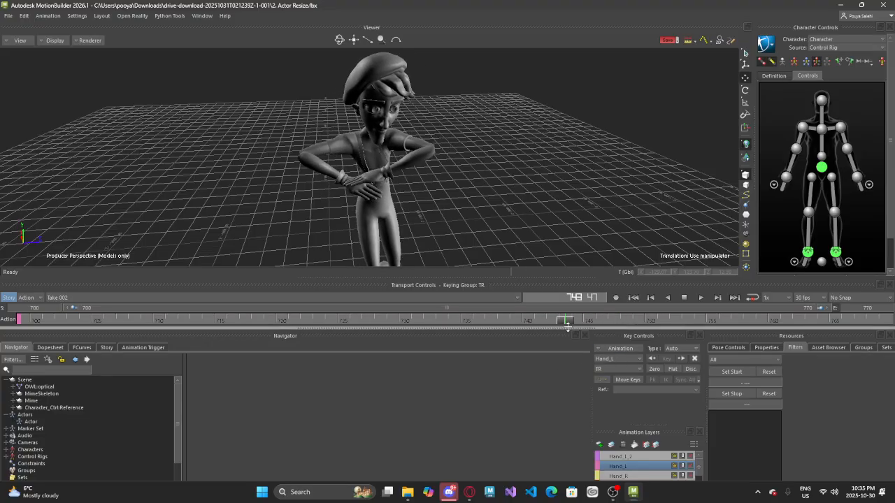
# Restore the X-Ray display and select the left wrist effector at about frame 743
pyautogui.click(55, 40)
pyautogui.click(55, 51)
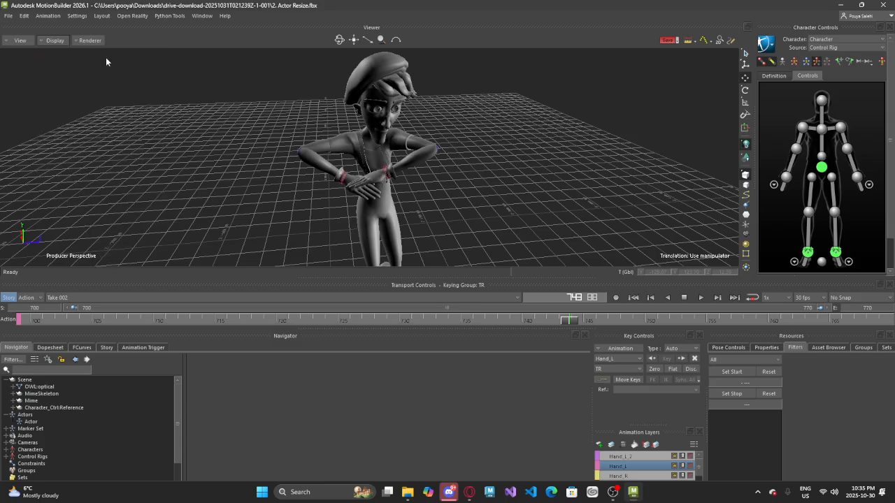
pyautogui.click(60, 41)
pyautogui.click(56, 61)
pyautogui.click(404, 193)
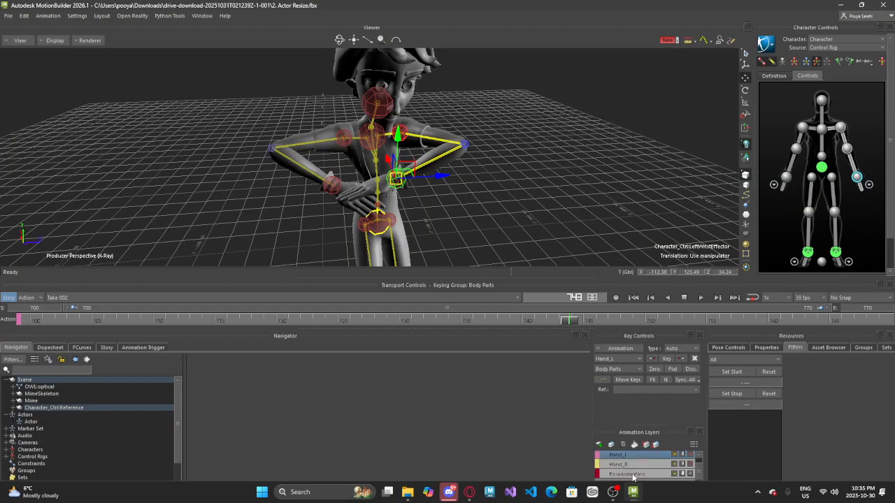
# On BaseAnimation, delete the left wrist's keys between about frames 745 and 750 and check the motion that follows
pyautogui.click(632, 476)
pyautogui.moveTo(568, 320); pyautogui.dragTo(597, 321)
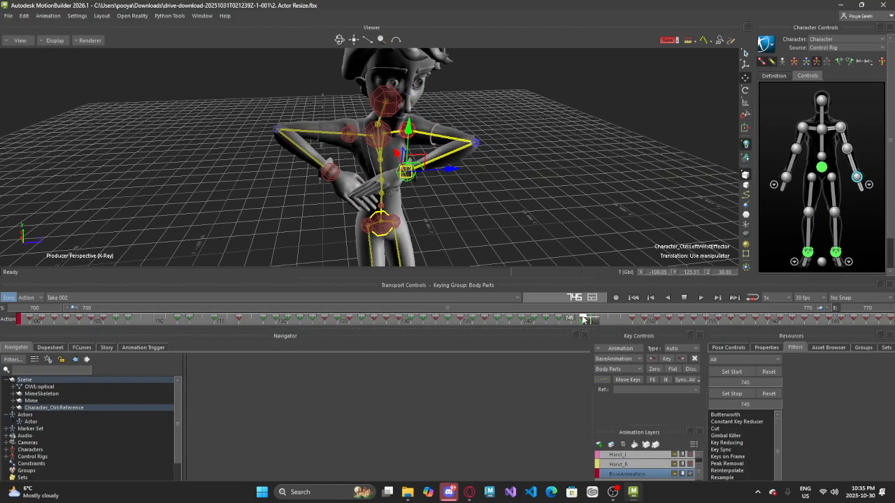
pyautogui.moveTo(588, 324); pyautogui.dragTo(655, 336)
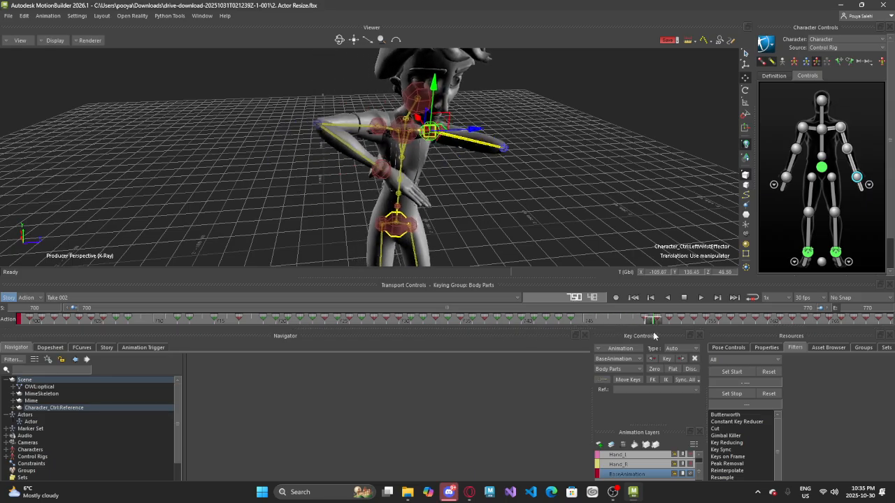
pyautogui.keyDown('alt'); pyautogui.moveTo(475, 213); pyautogui.dragTo(412, 143); pyautogui.keyUp('alt')
pyautogui.moveTo(665, 323)
pyautogui.mouseDown()
pyautogui.moveTo(707, 324)
pyautogui.moveTo(682, 323)
pyautogui.mouseUp()
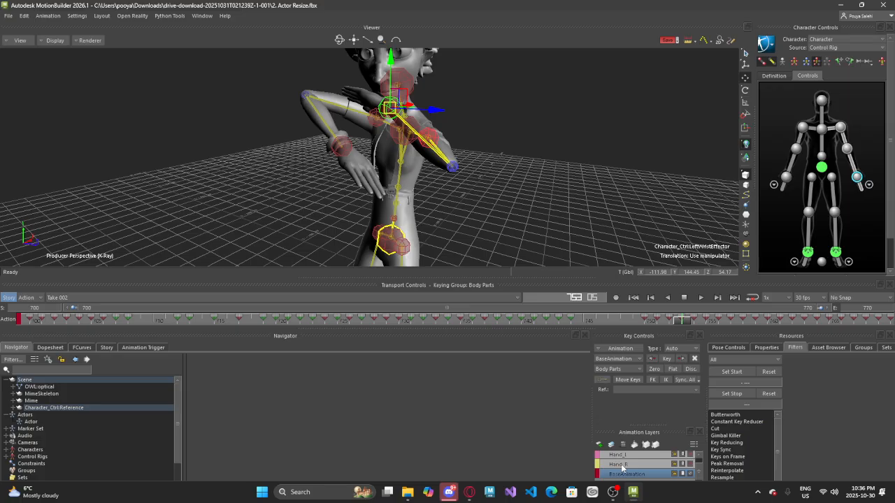
# On the Hand_R layer, add zero keys for the left wrist effector at about frames 746 and 755
pyautogui.click(621, 465)
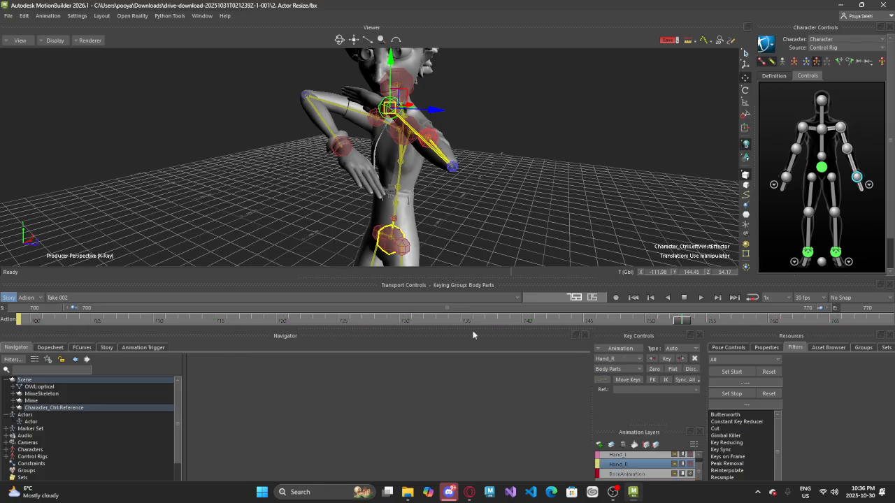
pyautogui.moveTo(684, 322); pyautogui.dragTo(593, 320)
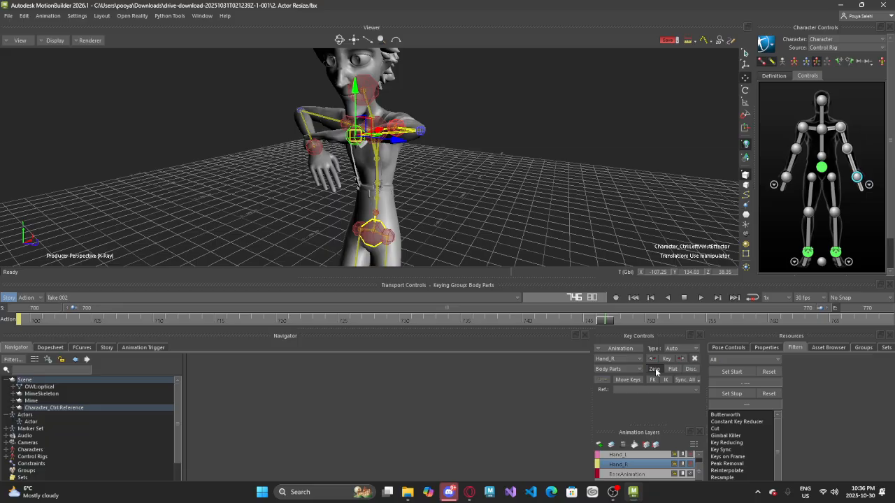
pyautogui.moveTo(608, 322); pyautogui.dragTo(718, 334)
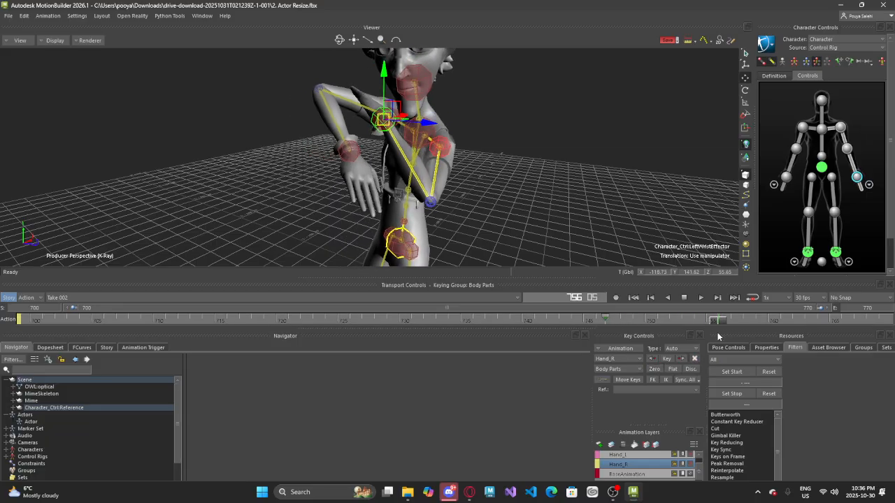
pyautogui.keyDown('alt'); pyautogui.moveTo(568, 183); pyautogui.dragTo(526, 181); pyautogui.keyUp('alt')
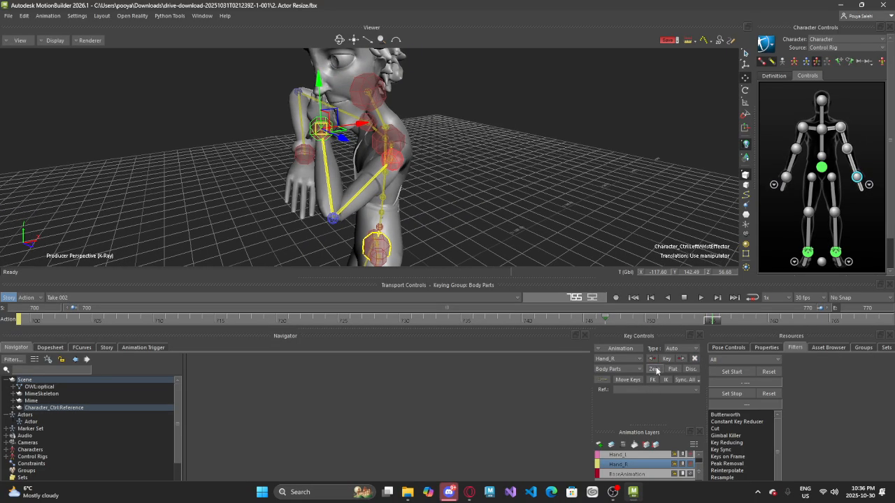
# On the Hand_R layer, lower the left wrist effector at about frame 750, key it, and check the surrounding motion
pyautogui.moveTo(713, 325); pyautogui.dragTo(666, 321)
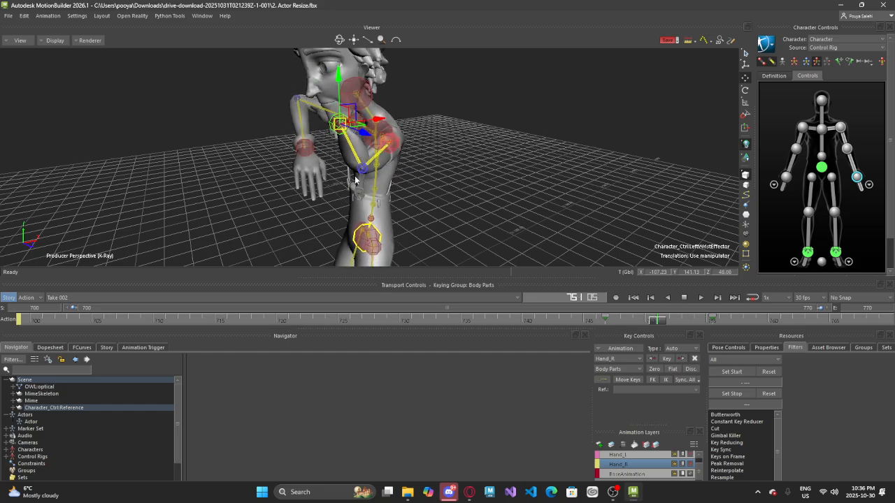
pyautogui.keyDown('alt'); pyautogui.moveTo(355, 180); pyautogui.dragTo(462, 142); pyautogui.keyUp('alt')
pyautogui.scroll(6, 458, 154)
pyautogui.keyDown('alt'); pyautogui.moveTo(456, 161); pyautogui.dragTo(436, 174, button='middle'); pyautogui.keyUp('alt')
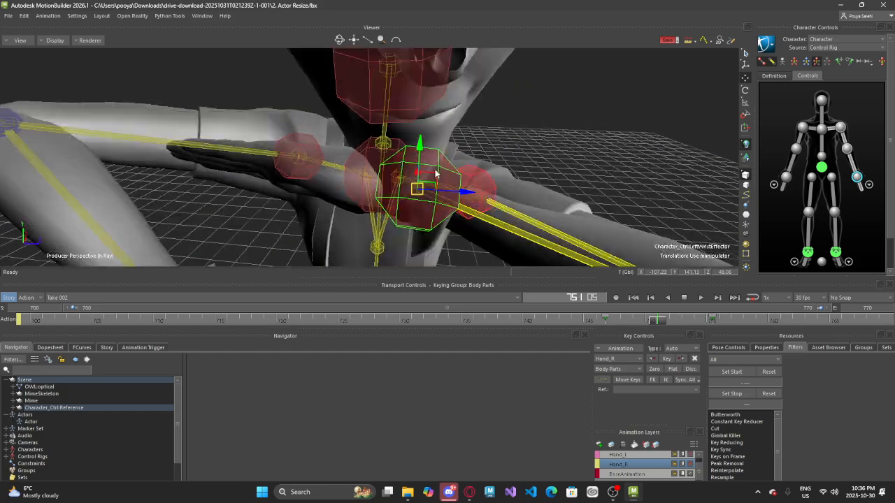
pyautogui.keyDown('alt'); pyautogui.moveTo(478, 214); pyautogui.dragTo(582, 241); pyautogui.keyUp('alt')
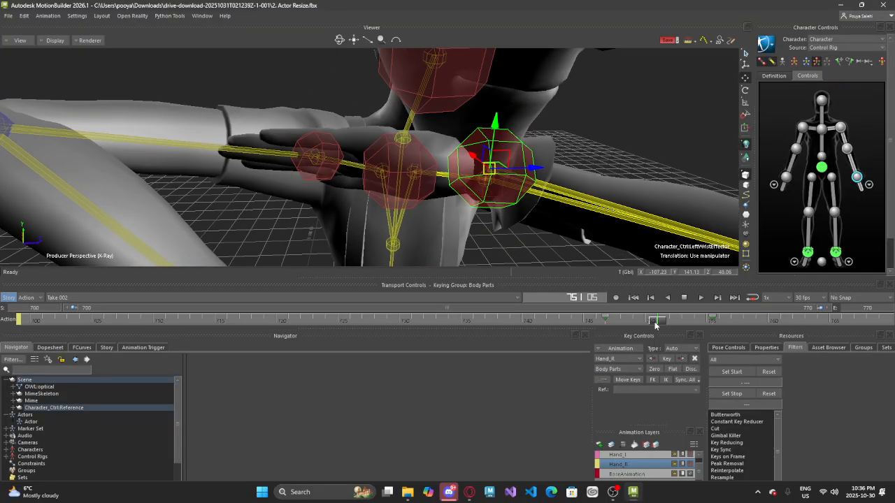
pyautogui.moveTo(656, 326)
pyautogui.mouseDown()
pyautogui.moveTo(640, 326)
pyautogui.moveTo(663, 324)
pyautogui.moveTo(653, 325)
pyautogui.mouseUp()
pyautogui.moveTo(476, 127); pyautogui.dragTo(481, 166)
pyautogui.moveTo(651, 321); pyautogui.dragTo(678, 338)
pyautogui.keyDown('alt'); pyautogui.moveTo(562, 170); pyautogui.dragTo(515, 174); pyautogui.keyUp('alt')
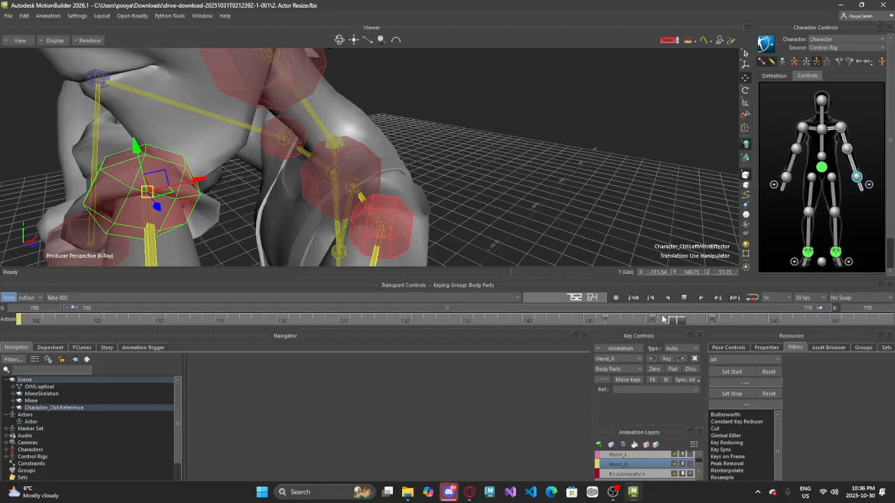
# Replay the motion and shift the left wrist's three Hand_R keys to about frames 744, 752 and 758
pyautogui.moveTo(664, 319); pyautogui.dragTo(578, 322)
pyautogui.click(700, 299)
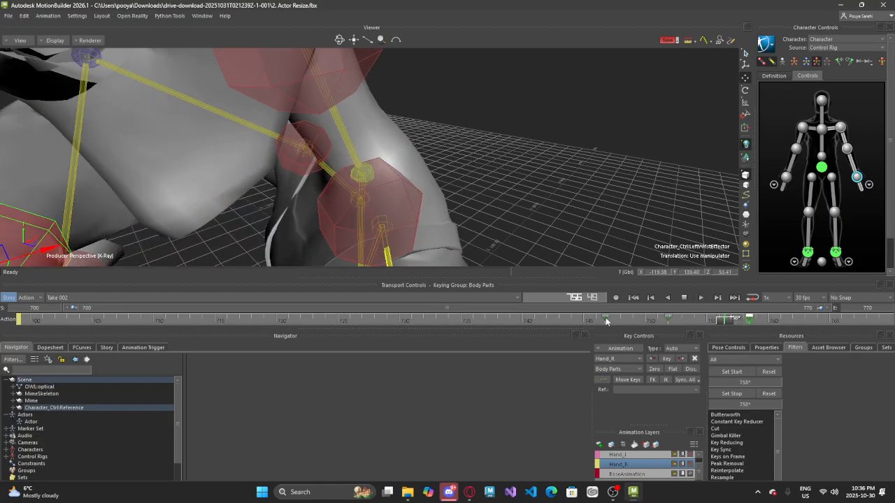
pyautogui.moveTo(703, 325); pyautogui.dragTo(672, 333)
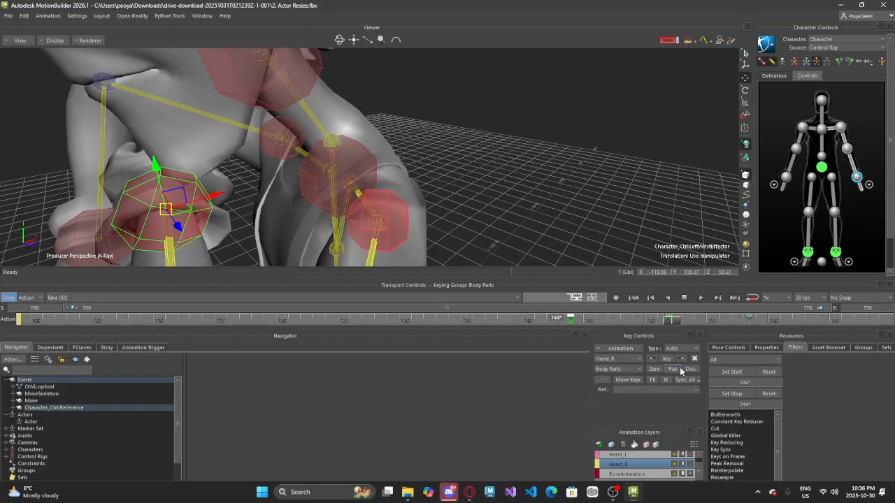
# Lower the left wrist effector further at the middle Hand_R key, about frame 752, and key the new pose
pyautogui.click(652, 359)
pyautogui.keyDown('ctrl'); pyautogui.keyDown('shift'); pyautogui.moveTo(319, 228); pyautogui.dragTo(363, 221); pyautogui.keyUp('shift'); pyautogui.keyUp('ctrl')
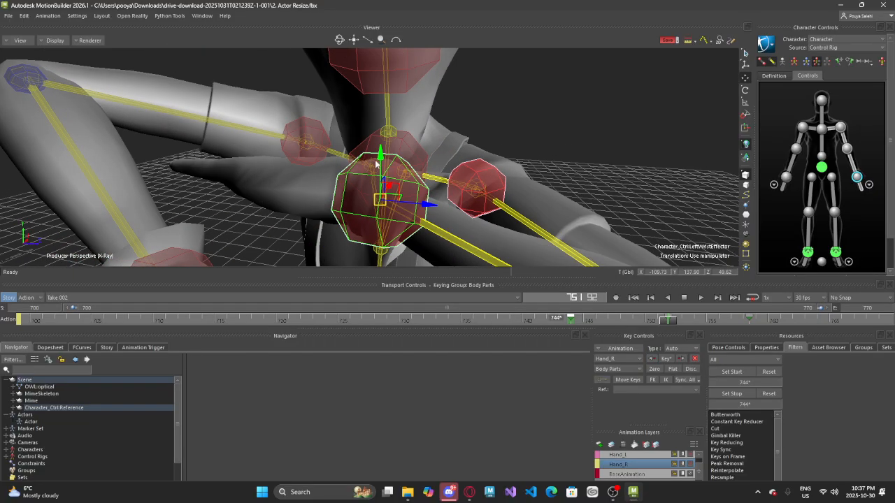
pyautogui.moveTo(381, 156); pyautogui.dragTo(380, 175)
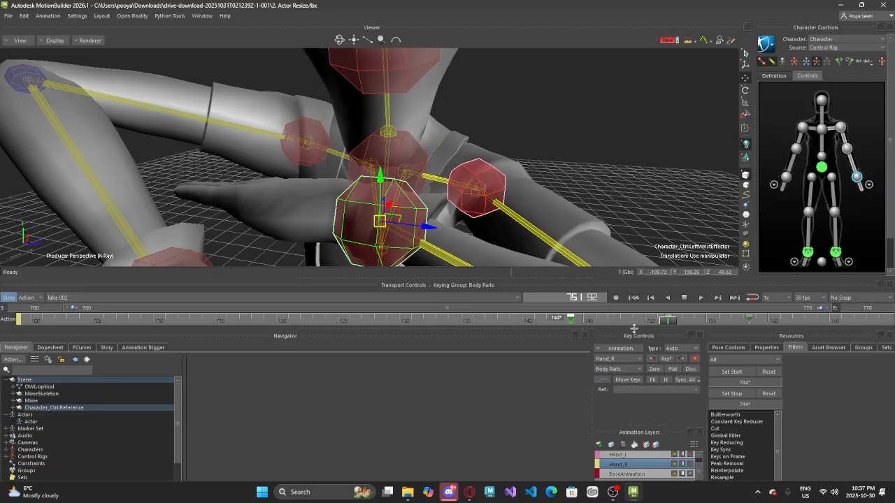
pyautogui.click(668, 360)
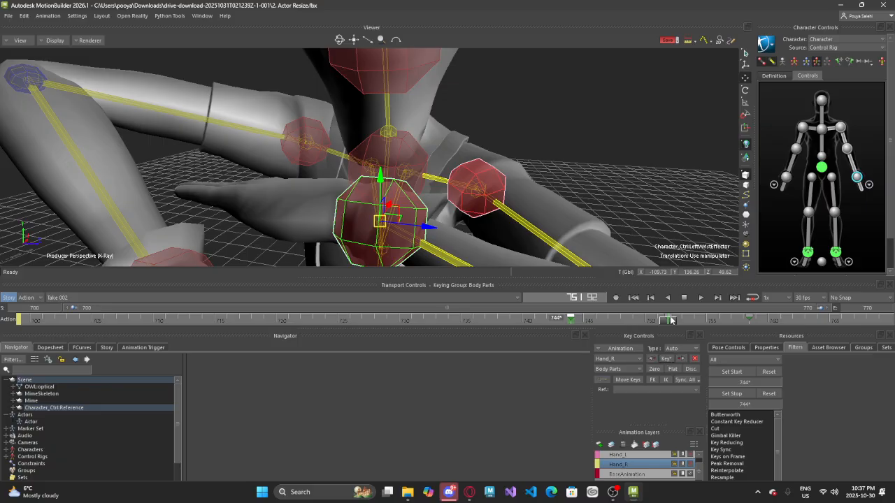
# Scrub back to about frame 721 to check the left arm, save the scene, and clear the selection
pyautogui.click(610, 321)
pyautogui.moveTo(607, 340); pyautogui.dragTo(291, 342)
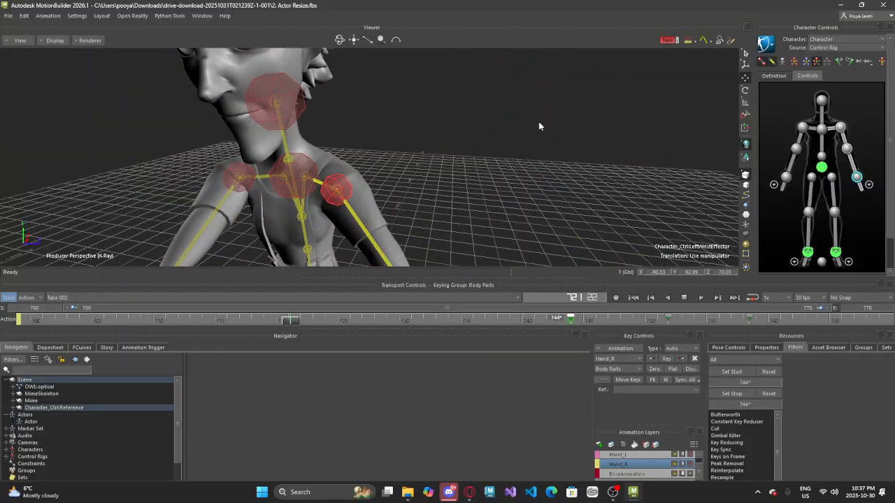
pyautogui.keyDown('ctrl'); pyautogui.moveTo(539, 125); pyautogui.dragTo(650, 376); pyautogui.keyUp('ctrl')
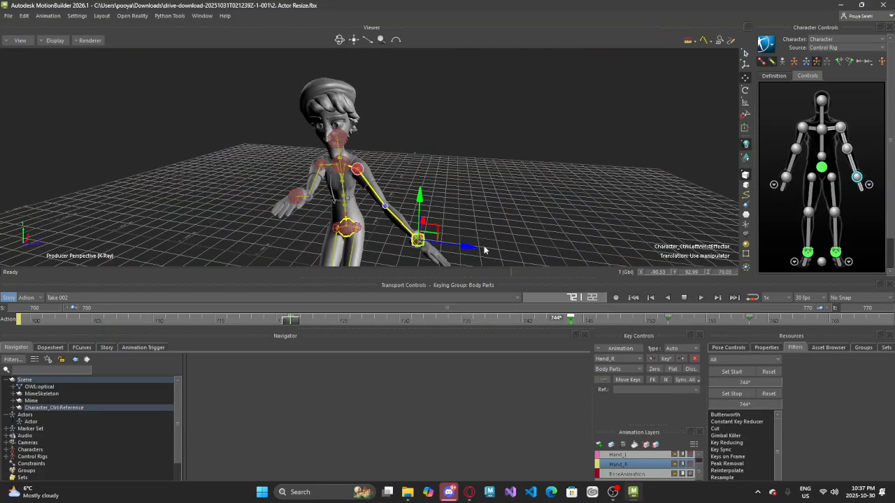
pyautogui.scroll(-3, 538, 220)
pyautogui.keyDown('ctrl'); pyautogui.keyDown('shift'); pyautogui.moveTo(537, 219); pyautogui.dragTo(551, 208); pyautogui.keyUp('shift'); pyautogui.keyUp('ctrl')
pyautogui.click(551, 209)
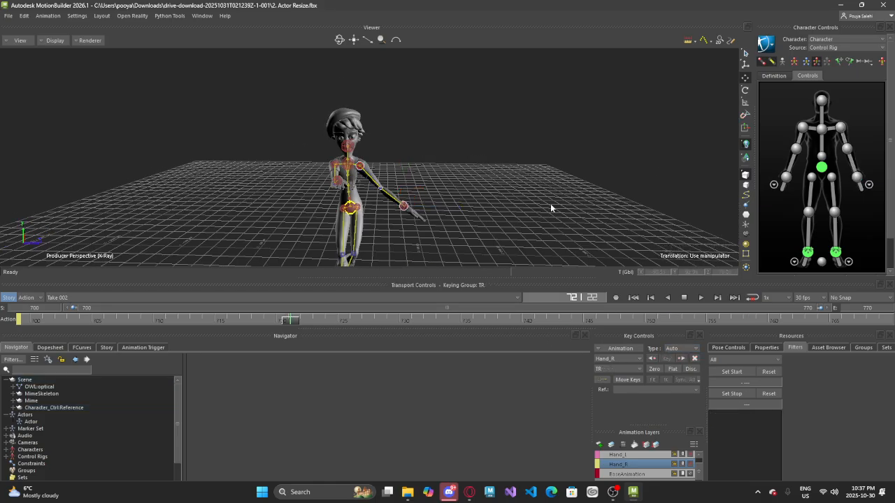
# Replay the take from frame 700 while viewing the character from several angles to find remaining arm problems
pyautogui.moveTo(291, 322); pyautogui.dragTo(216, 324)
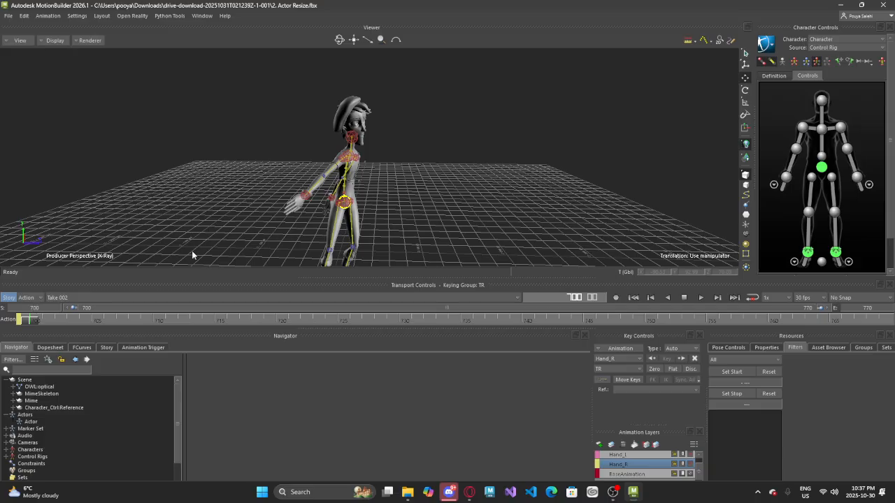
pyautogui.keyDown('ctrl'); pyautogui.keyDown('shift'); pyautogui.moveTo(599, 150); pyautogui.dragTo(512, 128); pyautogui.keyUp('shift'); pyautogui.keyUp('ctrl')
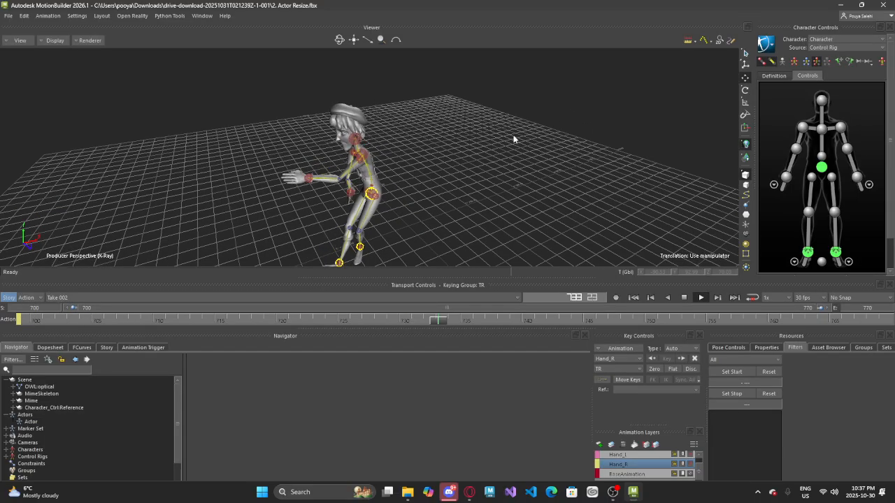
pyautogui.keyDown('ctrl'); pyautogui.keyDown('shift'); pyautogui.moveTo(552, 190); pyautogui.dragTo(483, 210); pyautogui.keyUp('shift'); pyautogui.keyUp('ctrl')
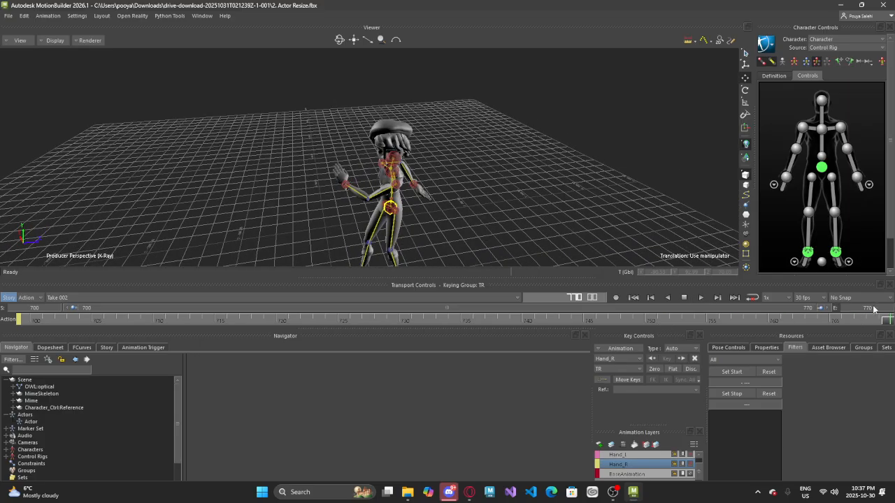
pyautogui.moveTo(871, 319); pyautogui.dragTo(361, 284)
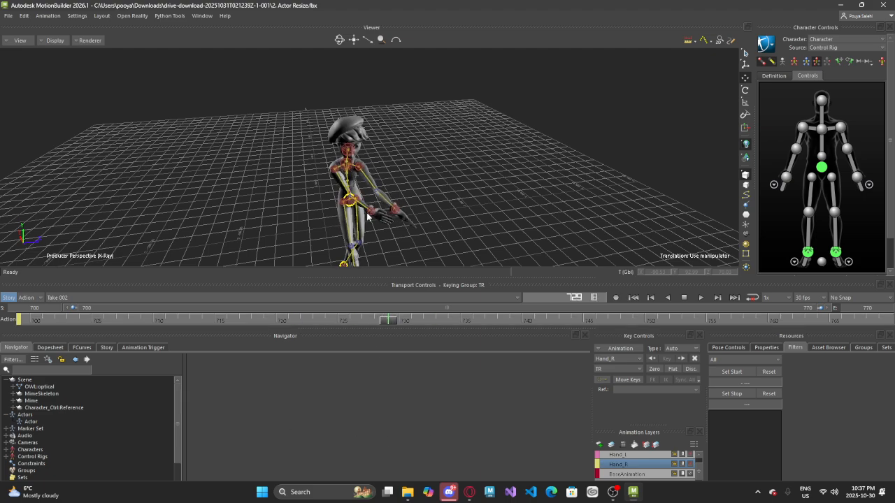
# On BaseAnimation, delete the right wrist's key at frame 729 and check the motion from another angle
pyautogui.click(368, 217)
pyautogui.moveTo(392, 327)
pyautogui.mouseDown()
pyautogui.moveTo(343, 321)
pyautogui.moveTo(384, 323)
pyautogui.mouseUp()
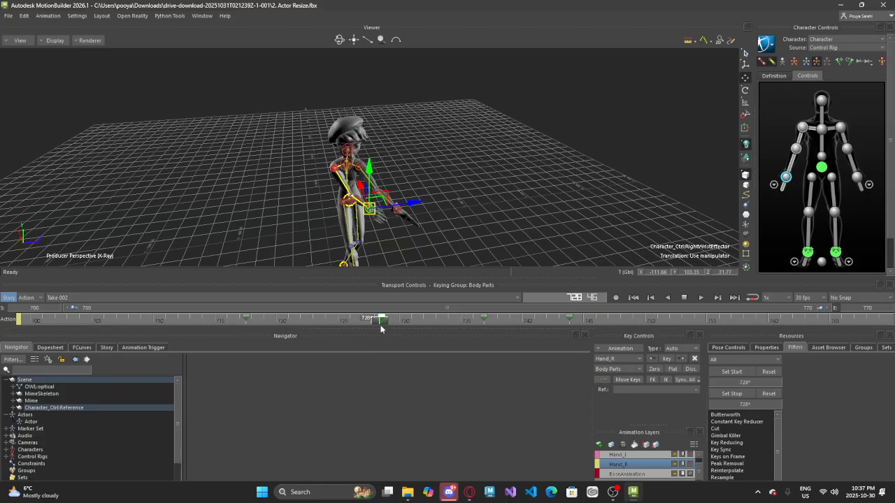
pyautogui.click(636, 475)
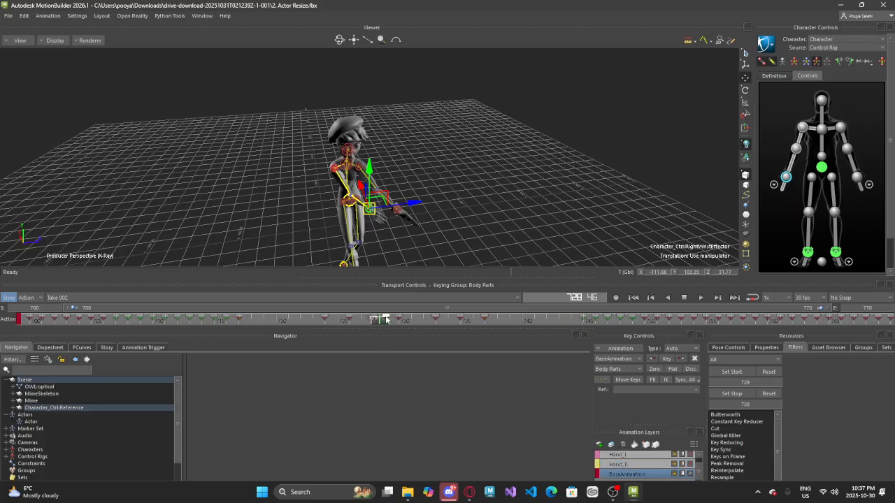
pyautogui.moveTo(378, 324); pyautogui.dragTo(439, 344)
pyautogui.keyDown('alt'); pyautogui.moveTo(365, 234); pyautogui.dragTo(326, 229); pyautogui.keyUp('alt')
pyautogui.moveTo(443, 321); pyautogui.dragTo(1, 339)
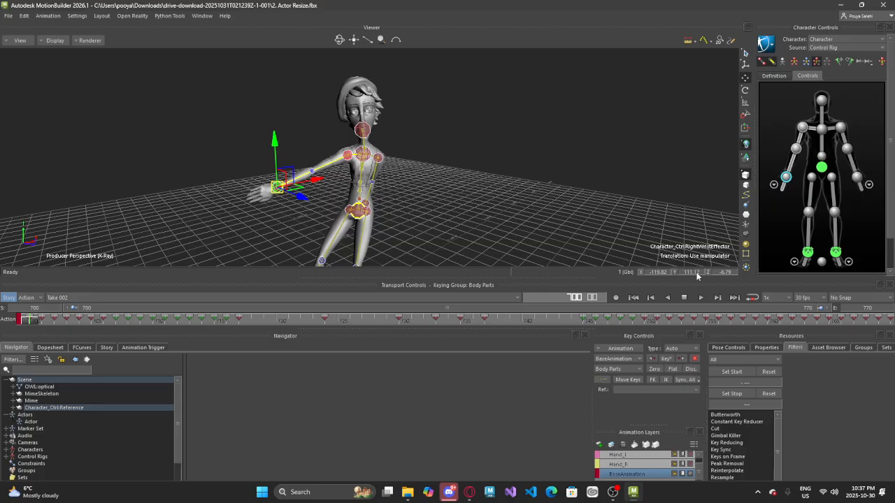
# Replay the take in the Normal display and scrub through frames 735 to 745 to review the hands
pyautogui.click(701, 298)
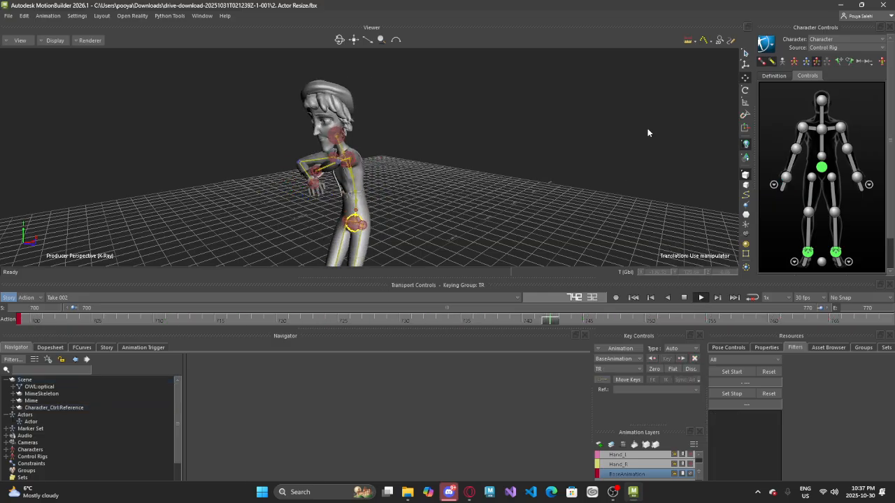
pyautogui.click(44, 41)
pyautogui.click(47, 53)
pyautogui.moveTo(890, 323); pyautogui.dragTo(1, 308)
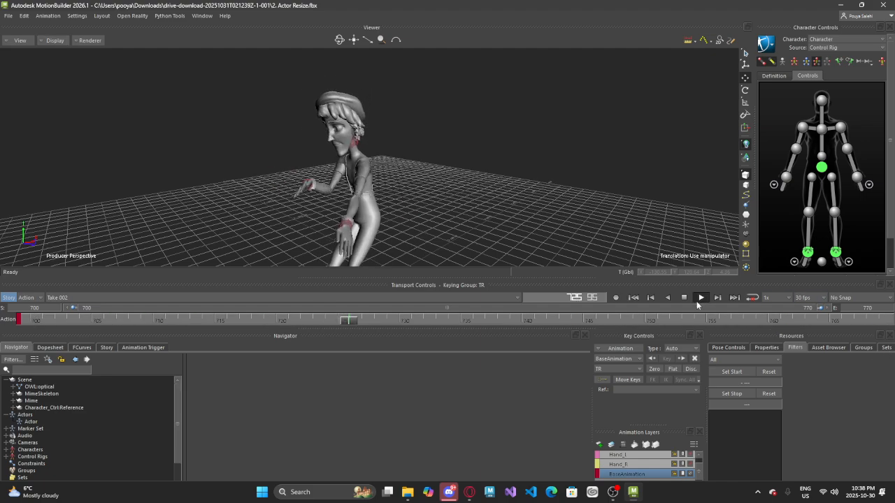
pyautogui.moveTo(888, 322); pyautogui.dragTo(599, 335)
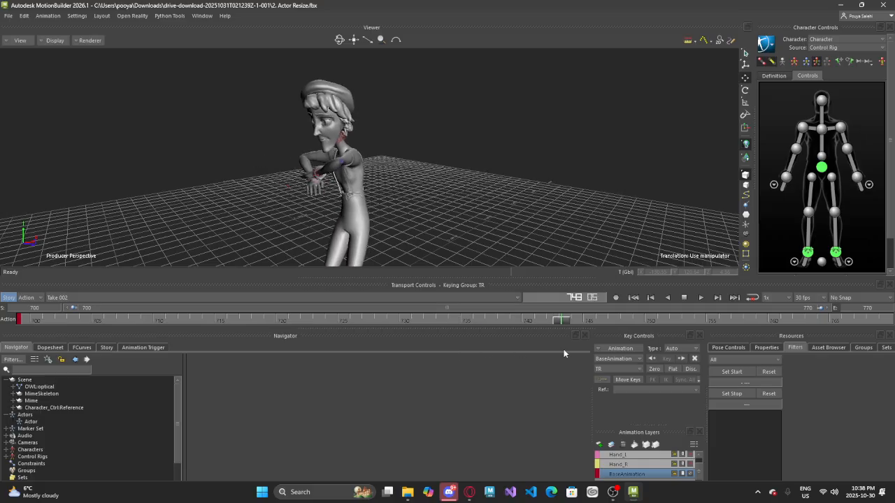
pyautogui.moveTo(496, 356); pyautogui.dragTo(484, 354)
# Restore the X-Ray display and select the right wrist effector at about frame 737
pyautogui.click(54, 40)
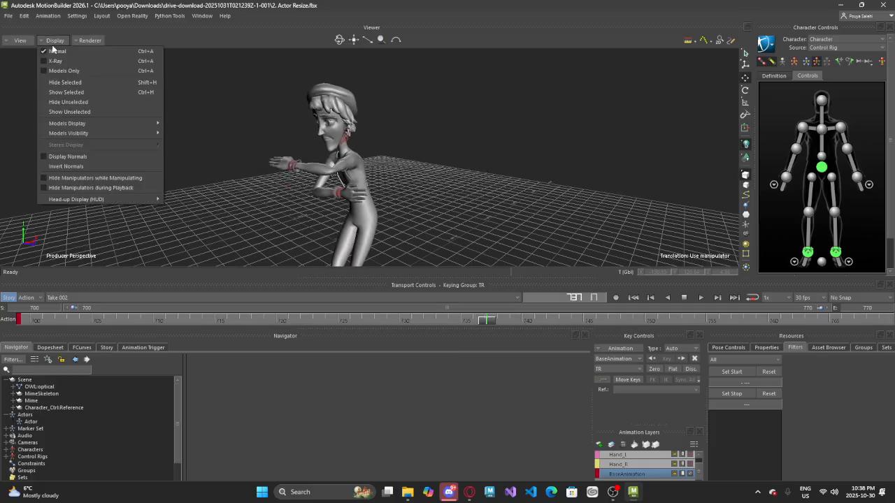
pyautogui.click(50, 70)
pyautogui.click(51, 40)
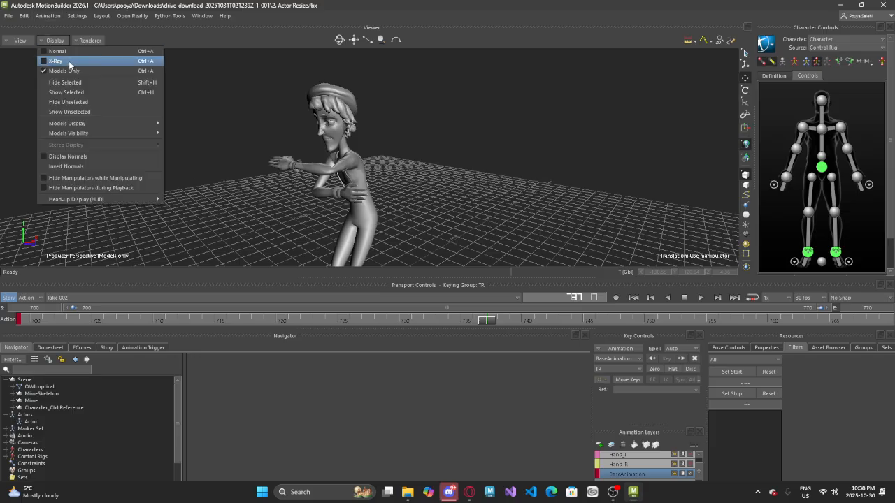
pyautogui.click(51, 61)
pyautogui.click(330, 209)
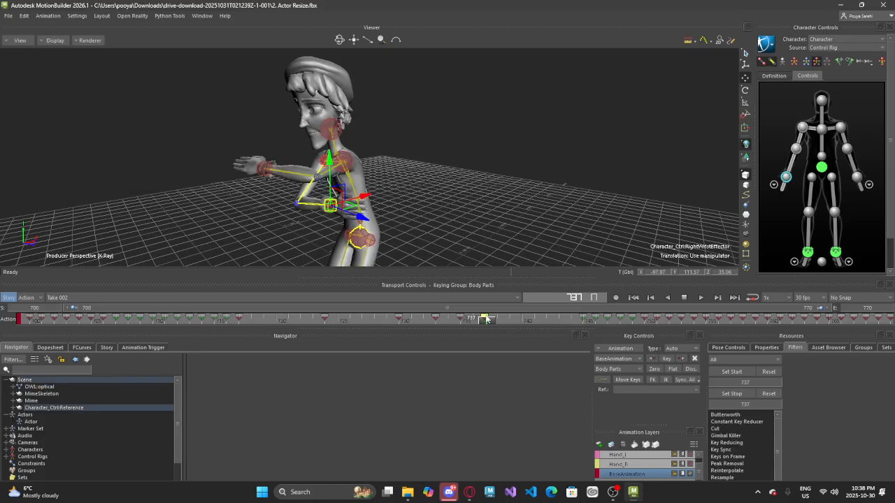
# On the Hand_L layer, delete the right wrist's key at about frame 740 and check the arm motion around it
pyautogui.moveTo(372, 335); pyautogui.dragTo(491, 339)
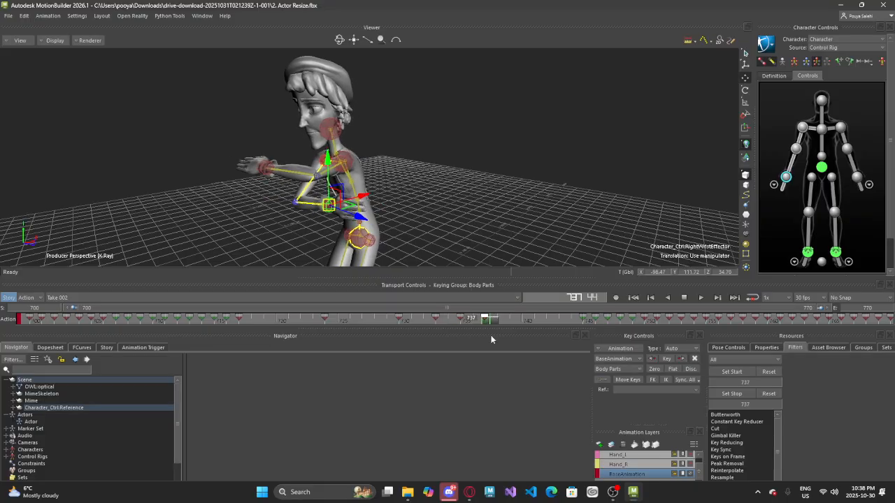
pyautogui.moveTo(292, 351); pyautogui.dragTo(275, 337)
pyautogui.moveTo(418, 334); pyautogui.dragTo(466, 347)
pyautogui.moveTo(565, 349)
pyautogui.mouseDown()
pyautogui.moveTo(515, 353)
pyautogui.moveTo(548, 351)
pyautogui.mouseUp()
pyautogui.click(622, 465)
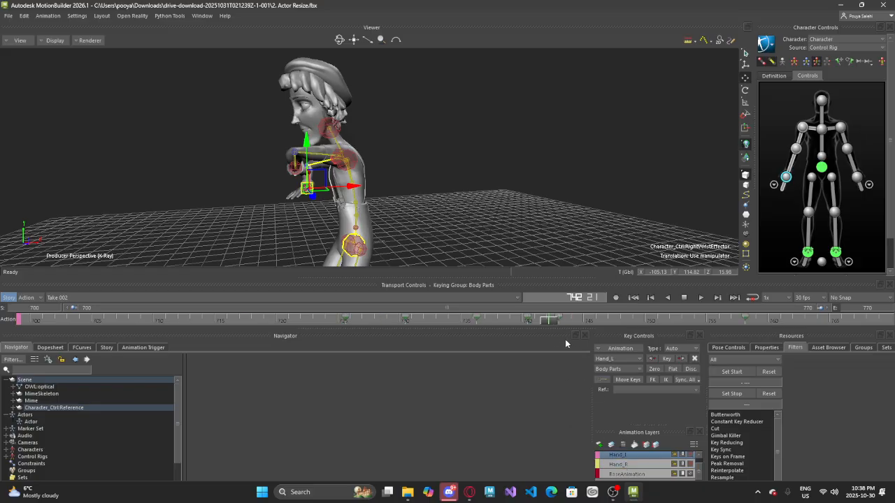
pyautogui.click(529, 321)
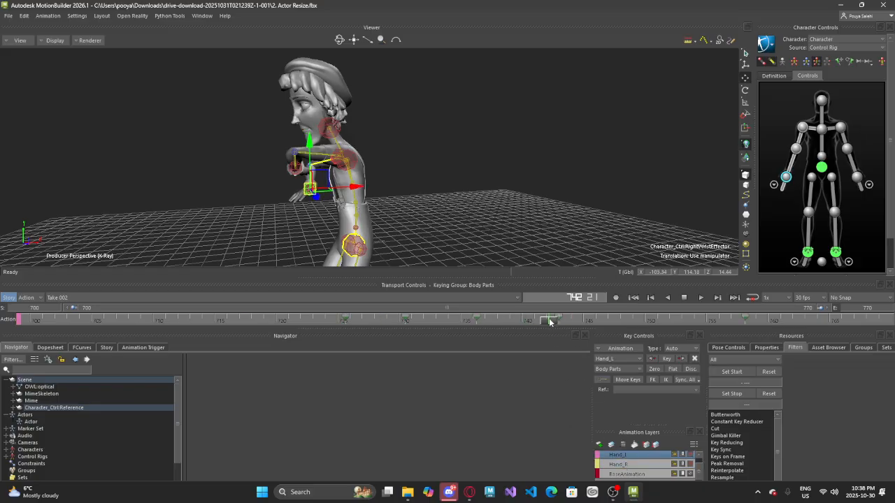
pyautogui.moveTo(550, 321); pyautogui.dragTo(371, 327)
pyautogui.keyDown('alt'); pyautogui.moveTo(374, 222); pyautogui.dragTo(490, 311); pyautogui.keyUp('alt')
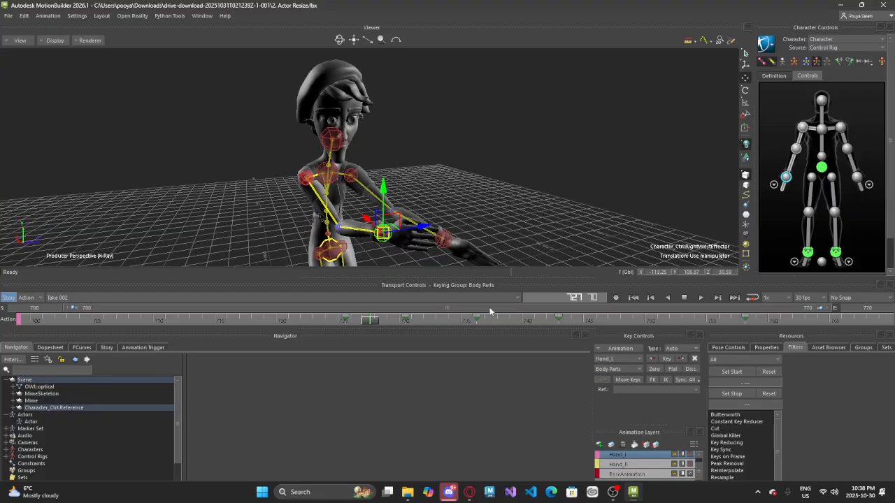
pyautogui.moveTo(371, 322); pyautogui.dragTo(463, 340)
pyautogui.keyDown('alt'); pyautogui.moveTo(338, 194); pyautogui.dragTo(407, 257); pyautogui.keyUp('alt')
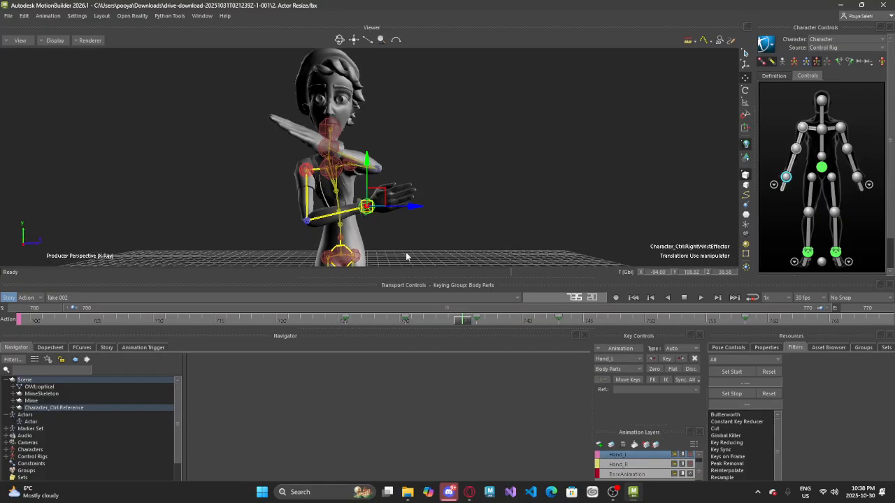
# Clear the selection, show only the models, and replay the take from the start at different viewing angles
pyautogui.click(463, 224)
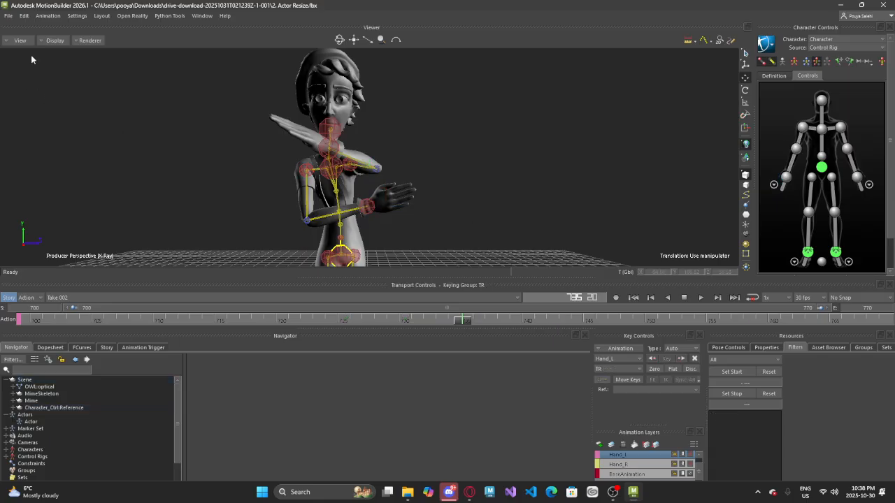
pyautogui.click(56, 40)
pyautogui.click(56, 70)
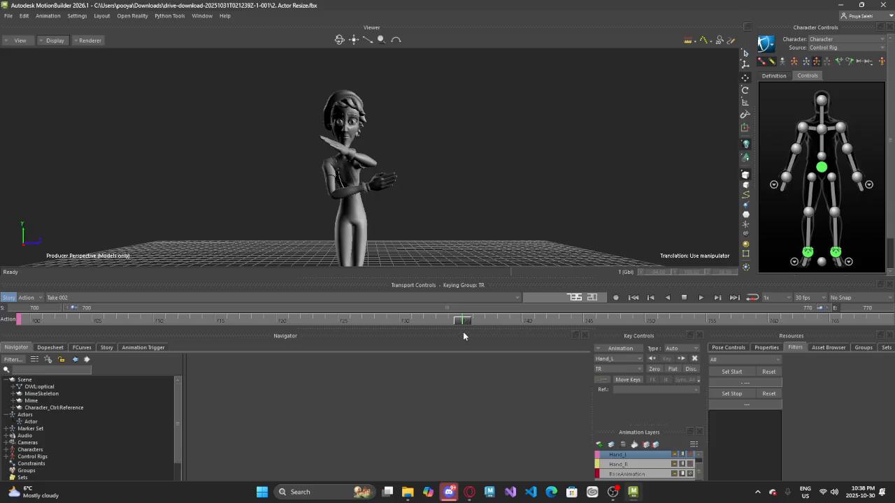
pyautogui.moveTo(462, 320); pyautogui.dragTo(32, 323)
pyautogui.click(700, 298)
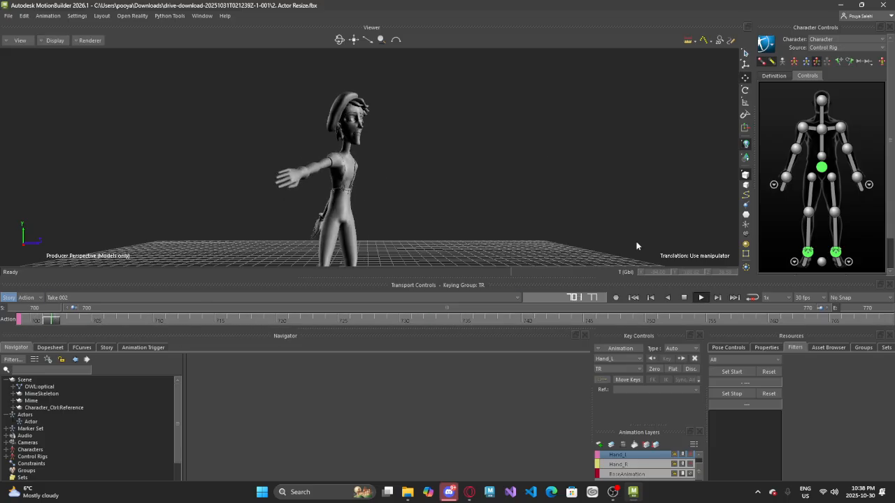
pyautogui.keyDown('ctrl'); pyautogui.keyDown('shift'); pyautogui.moveTo(607, 148); pyautogui.dragTo(518, 166); pyautogui.keyUp('shift'); pyautogui.keyUp('ctrl')
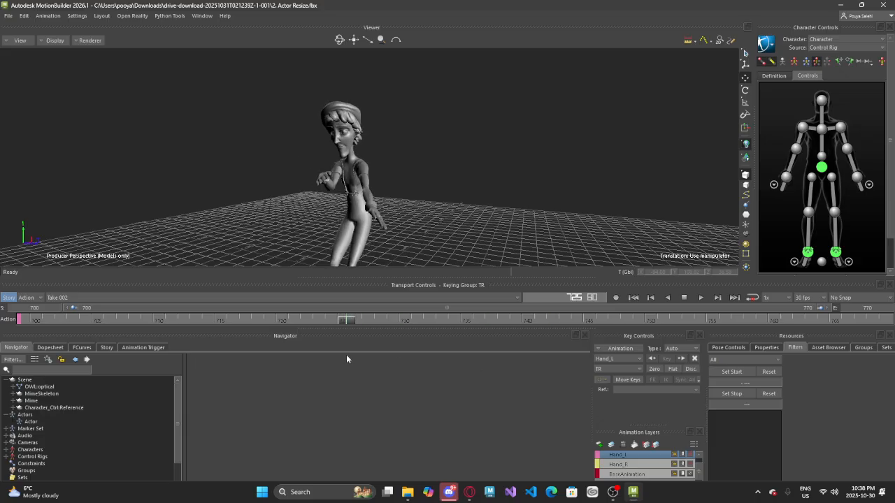
# Bring back the X-Ray display and select the right wrist effector at about frame 738
pyautogui.click(51, 40)
pyautogui.click(63, 73)
pyautogui.click(346, 199)
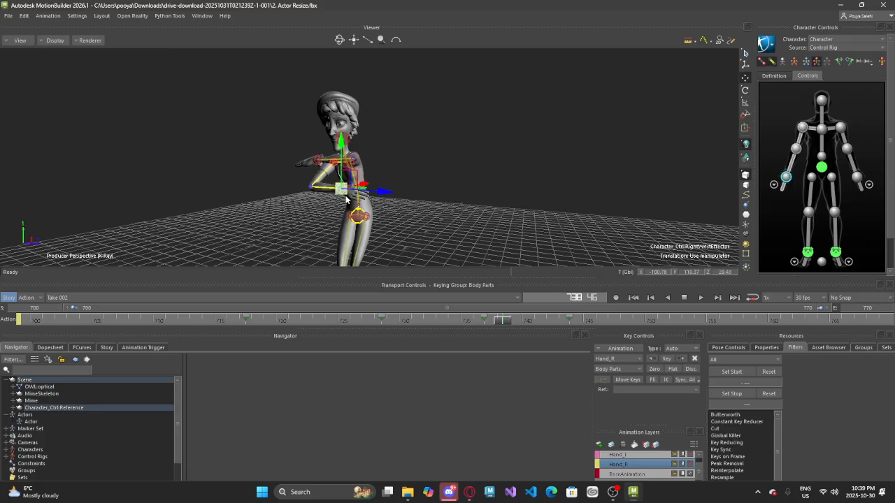
# Compare the right wrist's keys and arm motion on the Hand_R and Hand_L layers between about frames 733 and 746
pyautogui.moveTo(500, 324)
pyautogui.mouseDown()
pyautogui.moveTo(439, 324)
pyautogui.moveTo(589, 322)
pyautogui.moveTo(432, 321)
pyautogui.mouseUp()
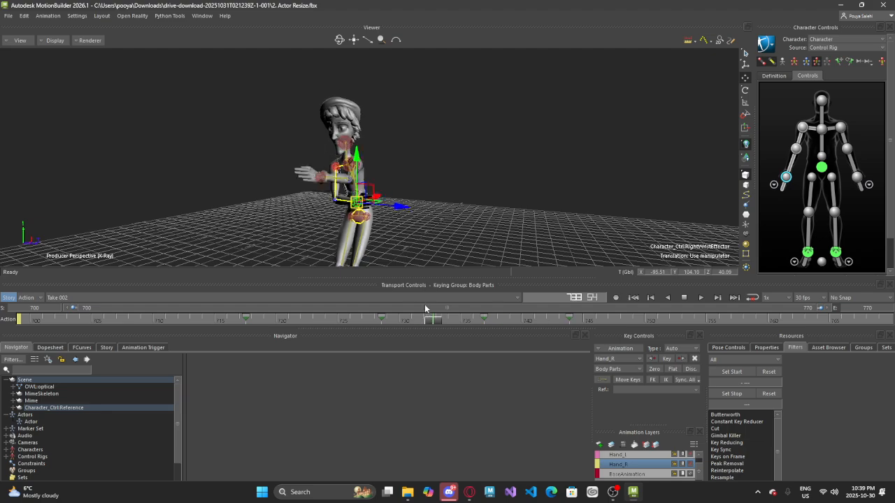
pyautogui.moveTo(532, 312); pyautogui.dragTo(592, 320)
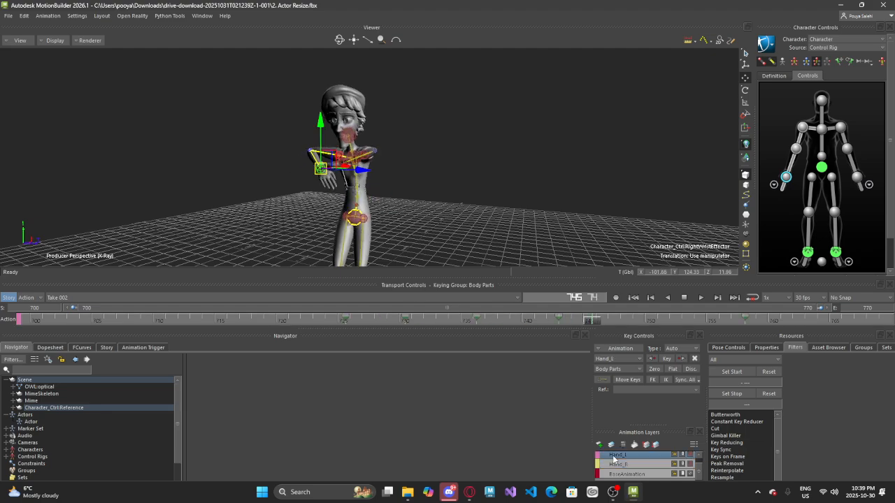
pyautogui.scroll(1, 629, 473)
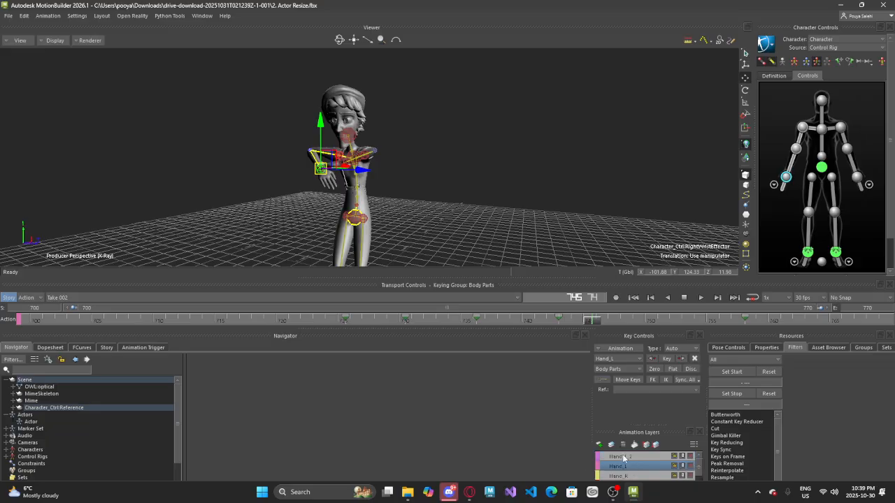
pyautogui.moveTo(593, 324)
pyautogui.mouseDown()
pyautogui.moveTo(510, 320)
pyautogui.moveTo(559, 320)
pyautogui.mouseUp()
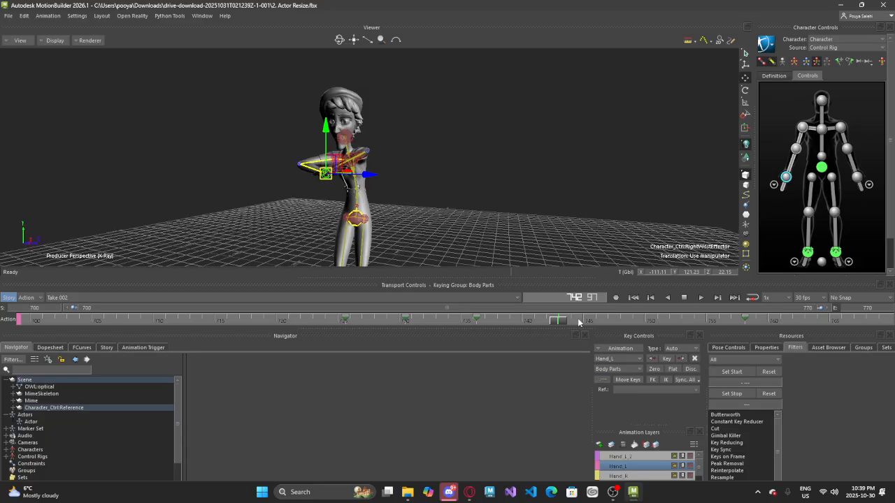
pyautogui.click(618, 476)
pyautogui.moveTo(580, 318)
pyautogui.mouseDown()
pyautogui.moveTo(566, 319)
pyautogui.moveTo(752, 319)
pyautogui.moveTo(616, 320)
pyautogui.moveTo(556, 343)
pyautogui.moveTo(502, 341)
pyautogui.moveTo(591, 340)
pyautogui.moveTo(466, 352)
pyautogui.moveTo(570, 351)
pyautogui.moveTo(578, 343)
pyautogui.moveTo(568, 323)
pyautogui.mouseUp()
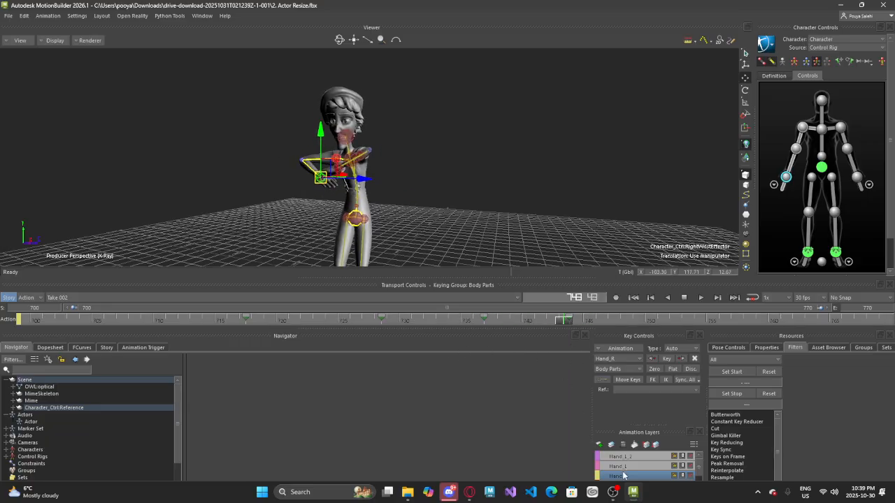
# Inspect the right wrist's BaseAnimation key at frame 745 and return to the Hand_R layer at about frame 741
pyautogui.scroll(-3, 624, 474)
pyautogui.click(624, 458)
pyautogui.click(583, 319)
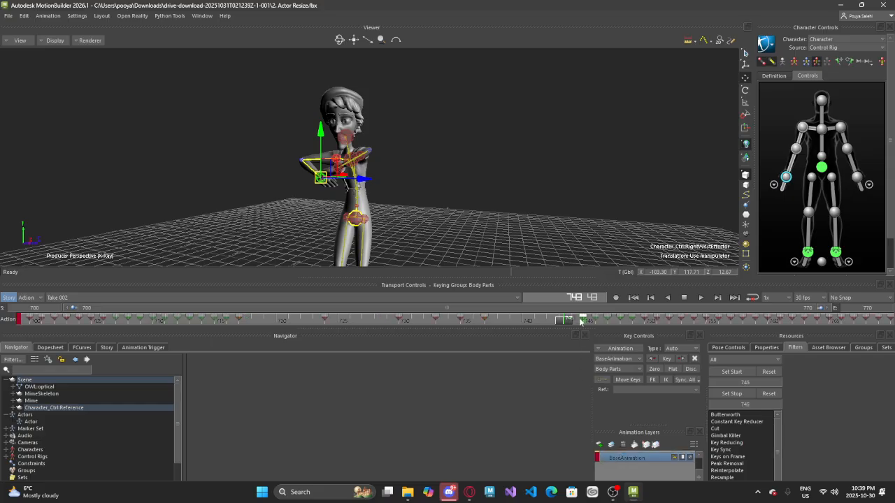
pyautogui.scroll(1, 624, 455)
pyautogui.click(638, 476)
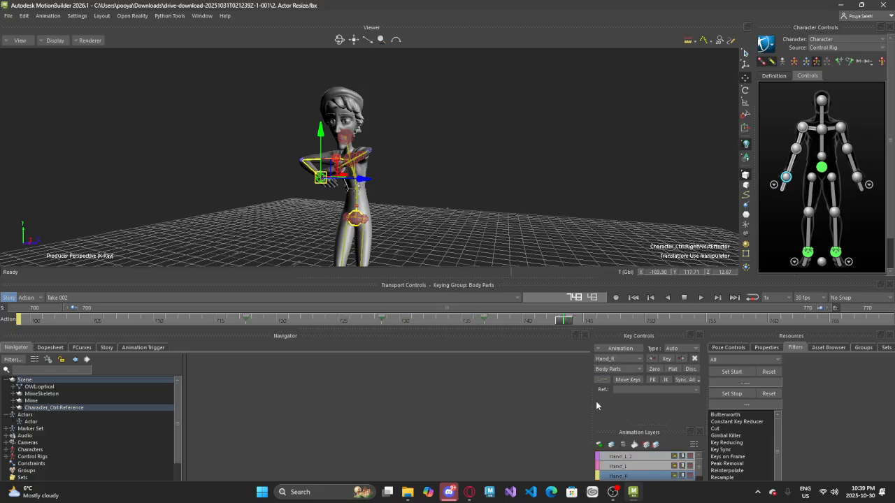
pyautogui.moveTo(561, 322); pyautogui.dragTo(507, 328)
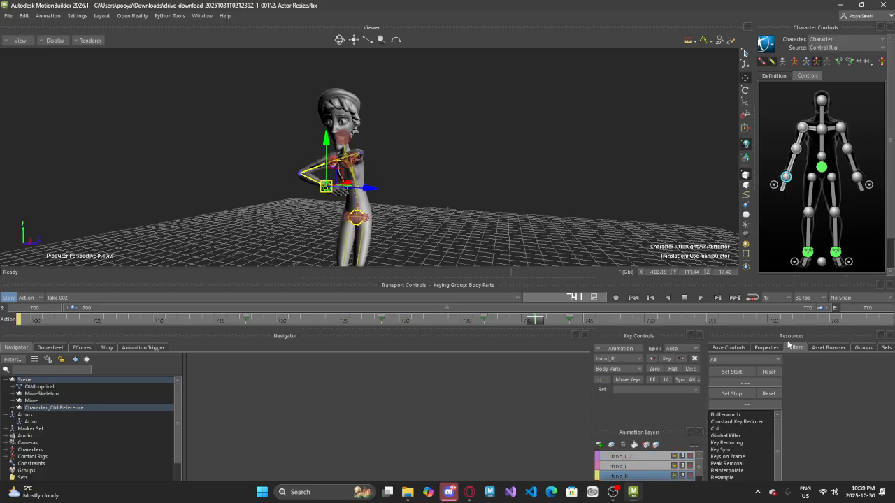
# Extend the take's playback range to end at frame 800
pyautogui.click(860, 308)
pyautogui.write('800')
pyautogui.press('Return')
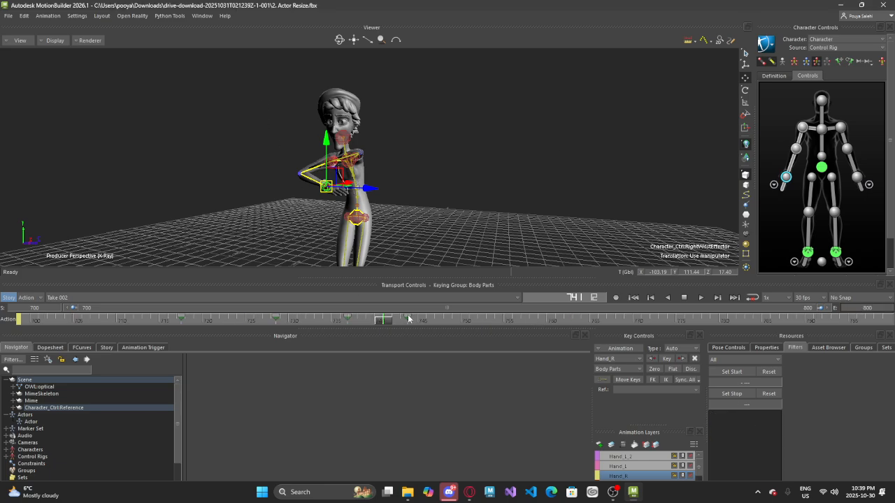
# Move the right wrist's last Hand_R key to about frame 747 and play the take from frame 700
pyautogui.moveTo(407, 318); pyautogui.dragTo(442, 318)
pyautogui.moveTo(386, 324); pyautogui.dragTo(1, 335)
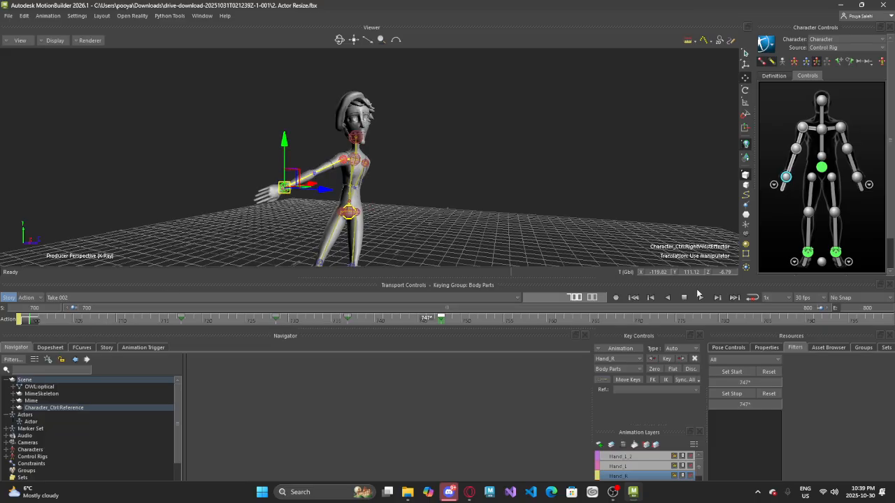
pyautogui.click(701, 298)
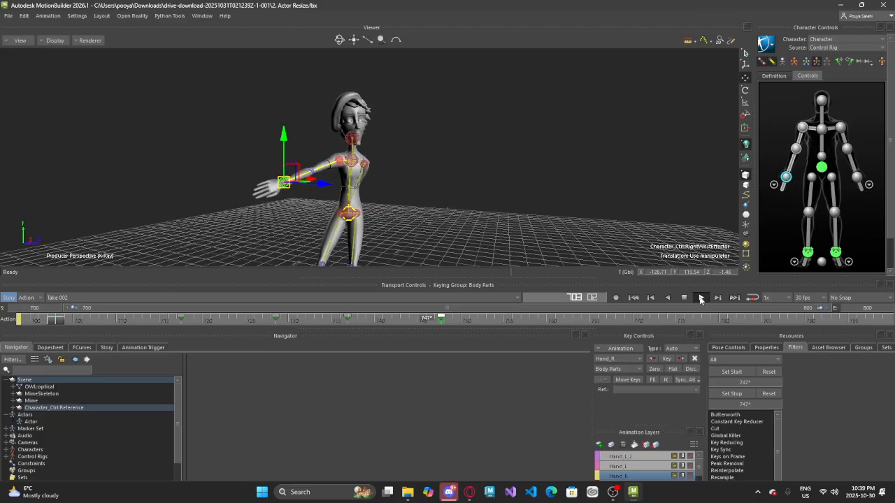
# Clear the selection and review the motion by scrubbing and playing the take again from frame 700
pyautogui.click(535, 177)
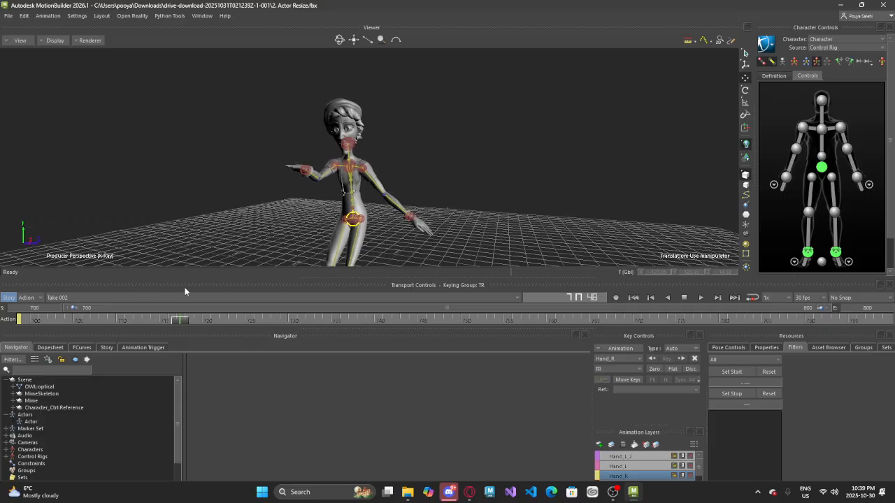
pyautogui.moveTo(184, 289); pyautogui.dragTo(244, 293)
pyautogui.moveTo(318, 296); pyautogui.dragTo(28, 319)
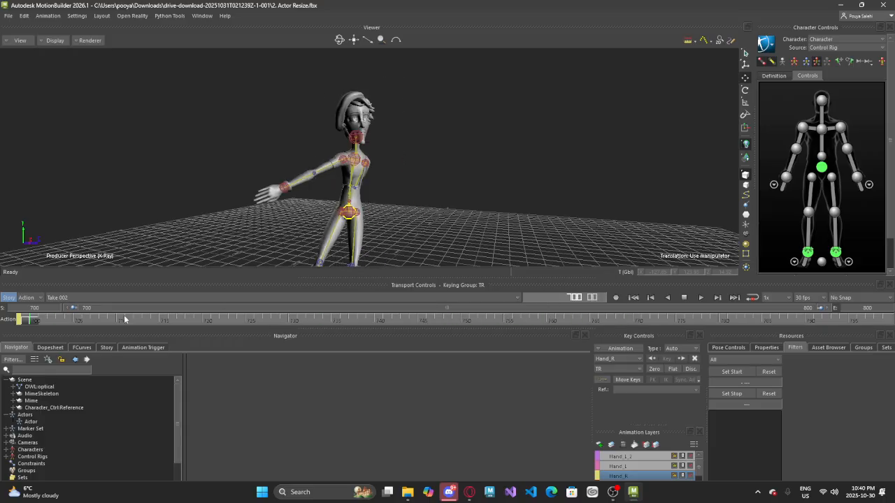
pyautogui.click(699, 297)
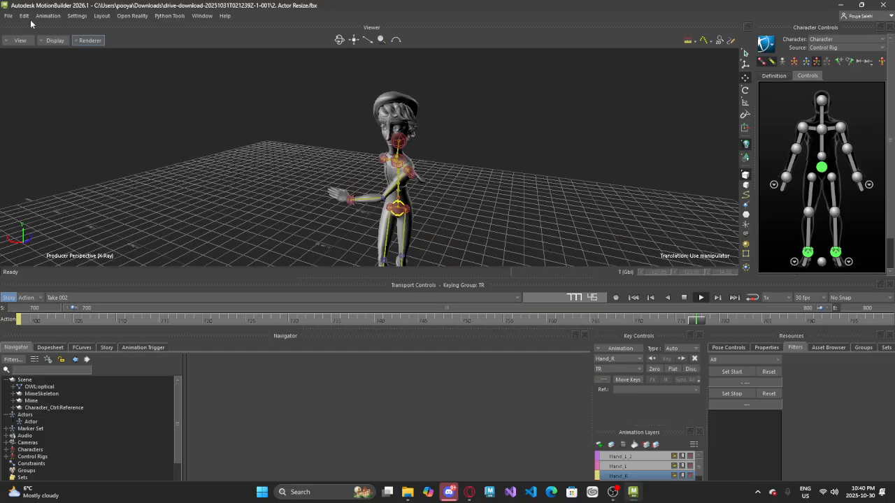
# Turn off the X-Ray display and replay the take from frame 700 while viewing the character from several angles
pyautogui.click(54, 40)
pyautogui.click(56, 52)
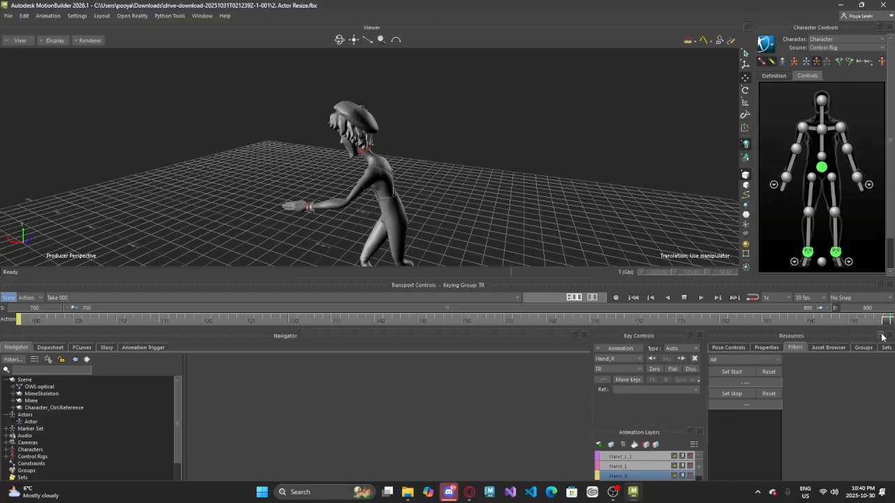
pyautogui.moveTo(887, 322); pyautogui.dragTo(30, 319)
pyautogui.keyDown('alt'); pyautogui.moveTo(690, 210); pyautogui.dragTo(573, 204); pyautogui.keyUp('alt')
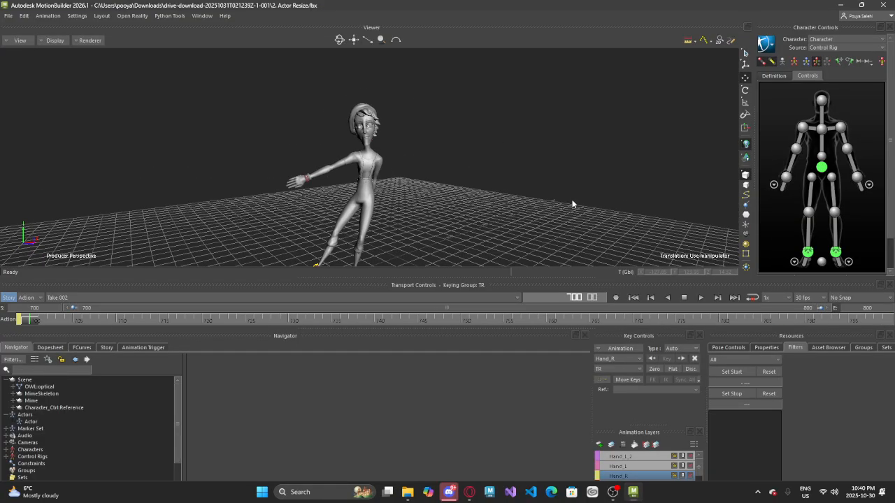
pyautogui.click(702, 300)
pyautogui.keyDown('alt'); pyautogui.moveTo(482, 211); pyautogui.dragTo(539, 205); pyautogui.keyUp('alt')
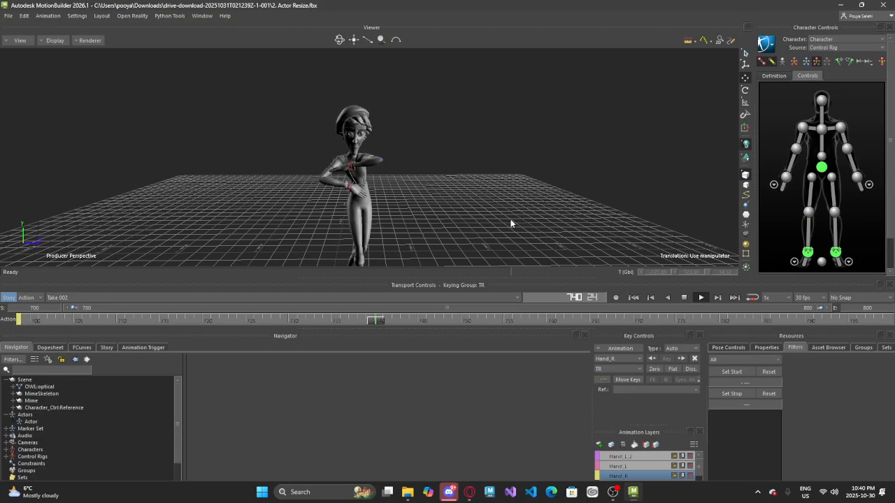
pyautogui.keyDown('alt'); pyautogui.moveTo(286, 196); pyautogui.dragTo(428, 179); pyautogui.keyUp('alt')
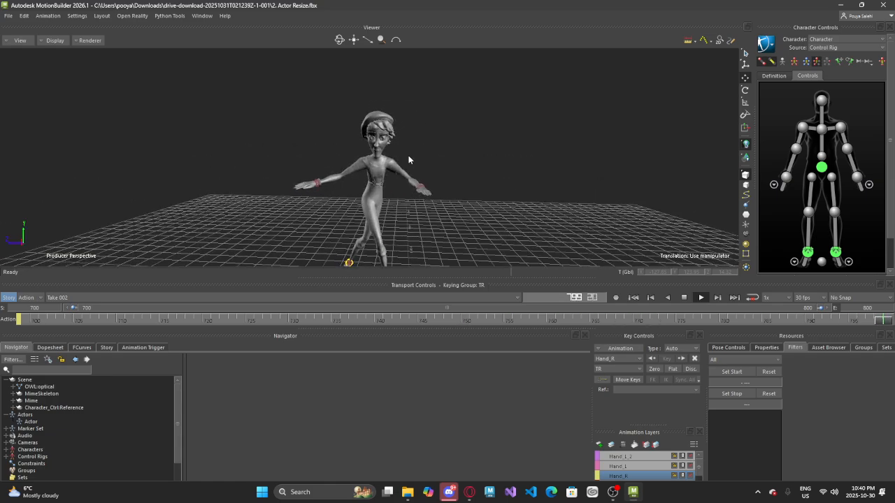
pyautogui.press('super')
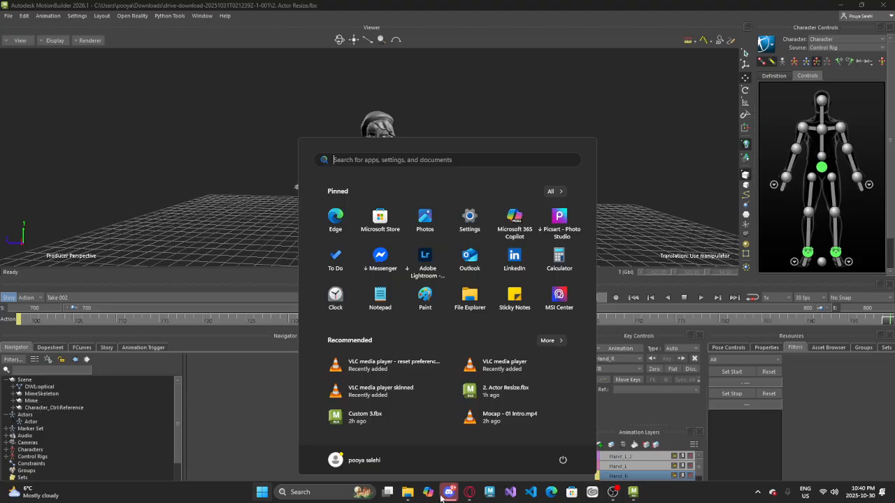
pyautogui.click(721, 470)
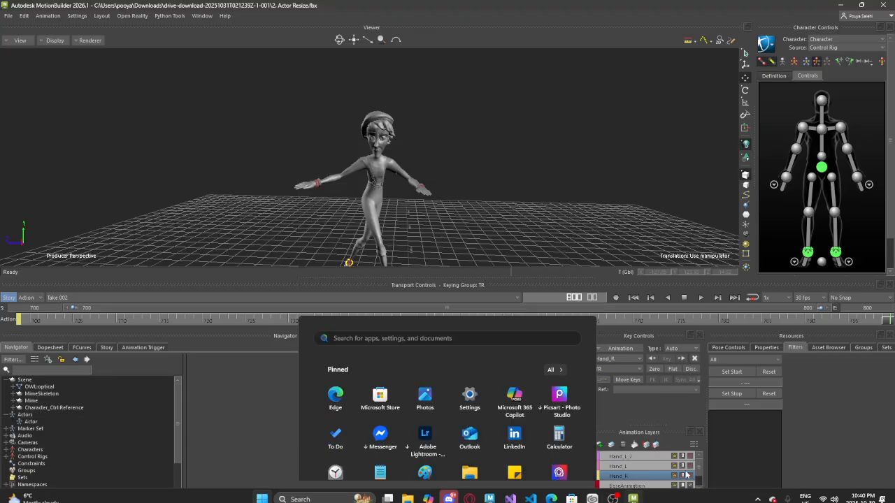
pyautogui.scroll(-1, 644, 480)
pyautogui.scroll(1, 644, 481)
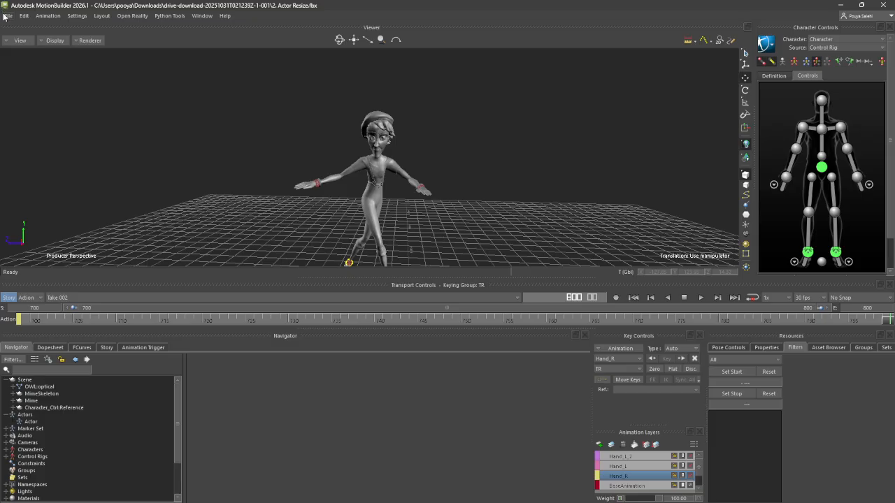
pyautogui.click(615, 493)
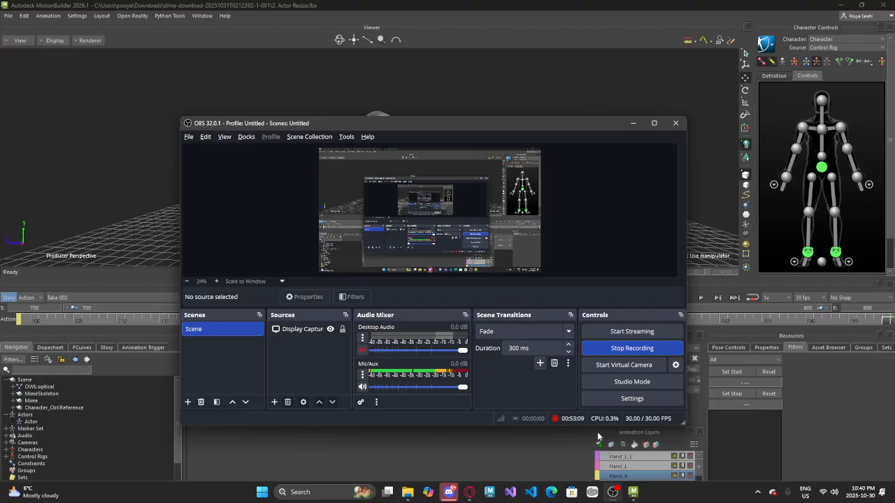
pyautogui.click(612, 492)
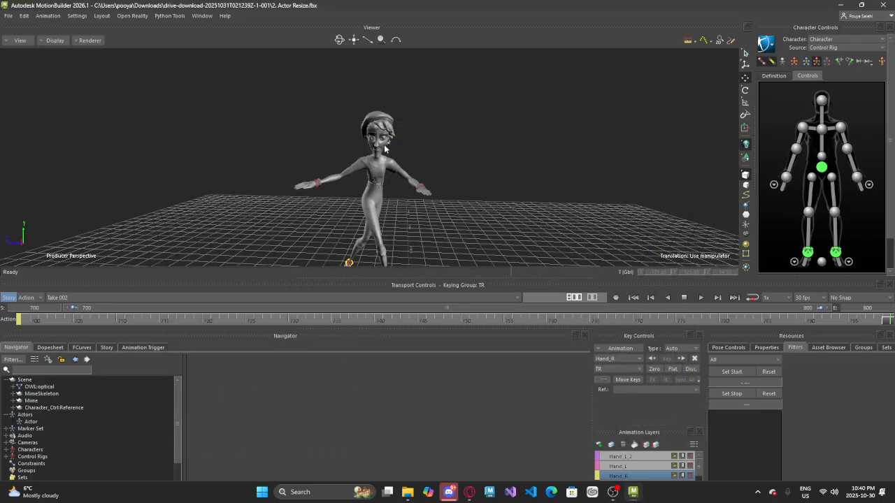
pyautogui.keyDown('ctrl'); pyautogui.keyDown('shift'); pyautogui.moveTo(438, 181); pyautogui.dragTo(524, 163); pyautogui.keyUp('shift'); pyautogui.keyUp('ctrl')
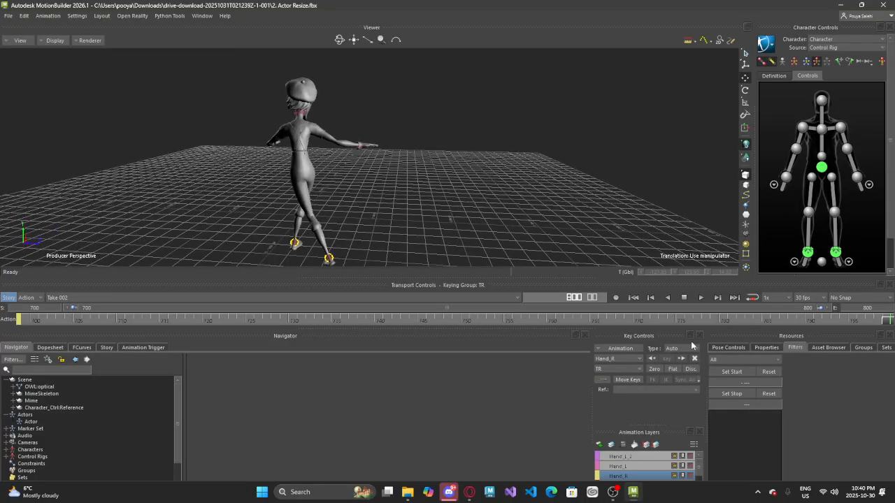
pyautogui.moveTo(883, 321); pyautogui.dragTo(862, 332)
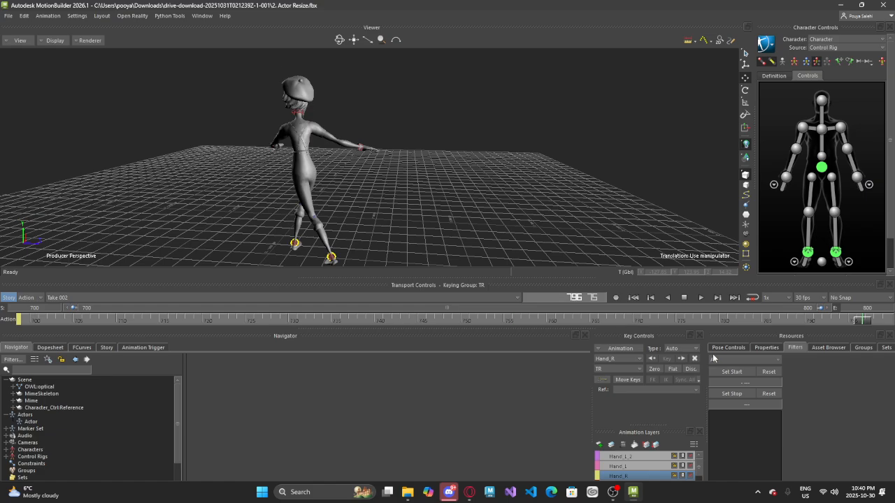
# Switch to the Day 3 2025 Fall presentation in the browser, view the "Cooked issue" slide, and return to MotionBuilder
pyautogui.click(613, 492)
pyautogui.press('super')
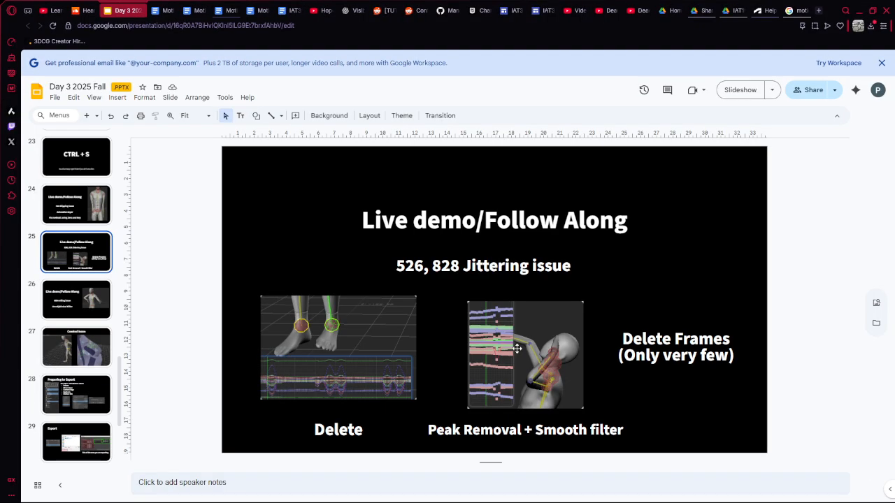
pyautogui.click(43, 341)
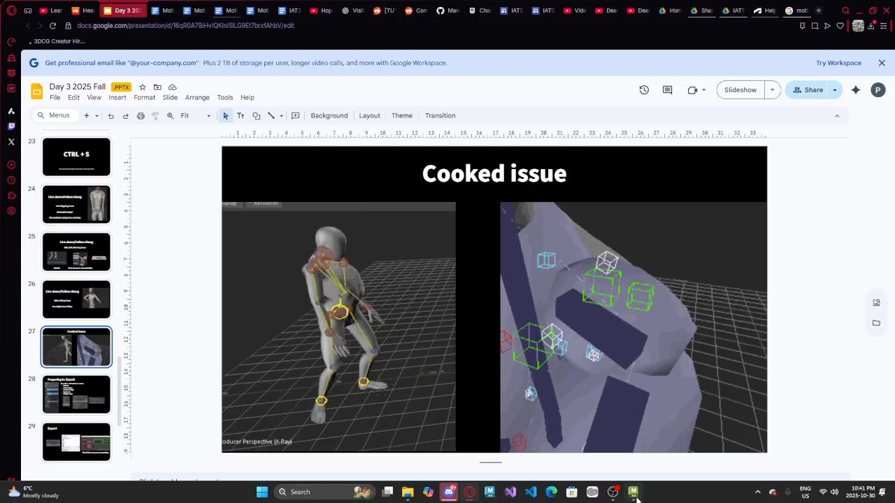
pyautogui.hotkey('alt', 'Tab')
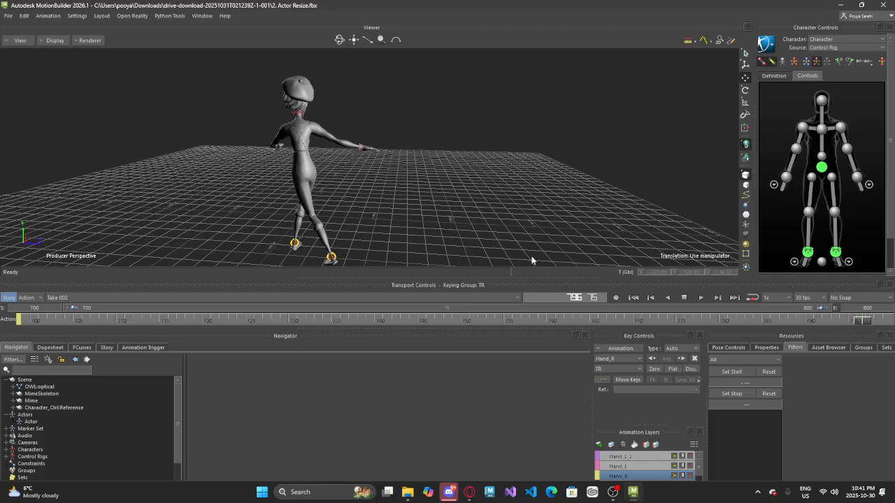
pyautogui.scroll(-5, 468, 239)
pyautogui.scroll(10, 391, 210)
pyautogui.scroll(-5, 258, 133)
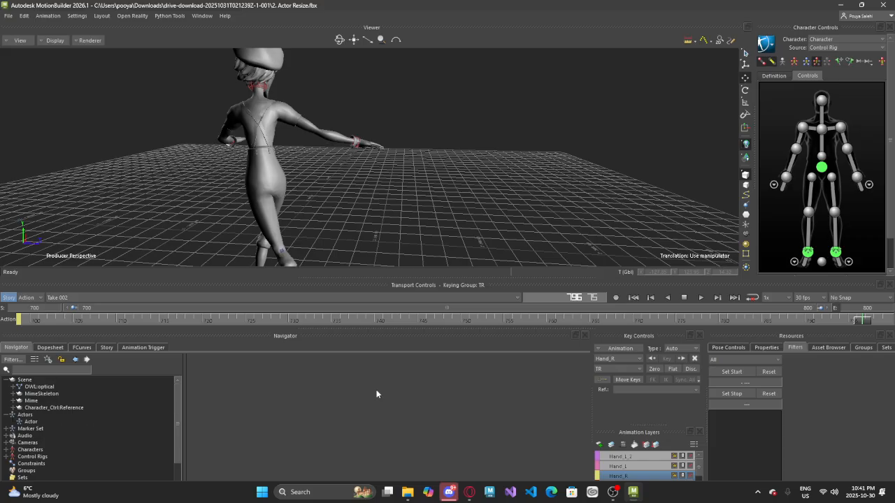
pyautogui.click(786, 177)
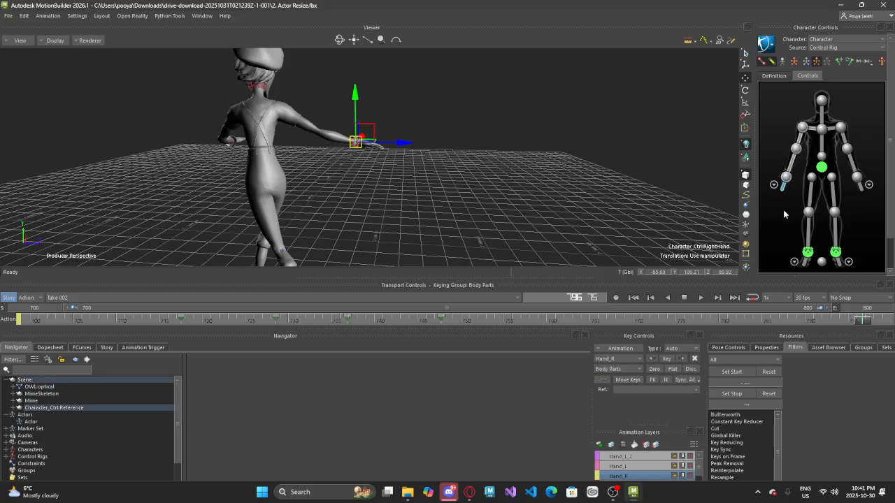
pyautogui.click(784, 215)
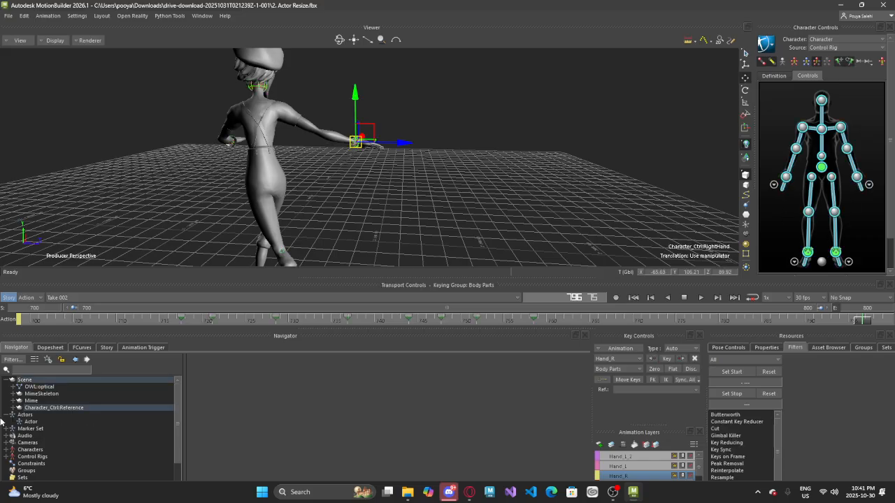
pyautogui.click(772, 228)
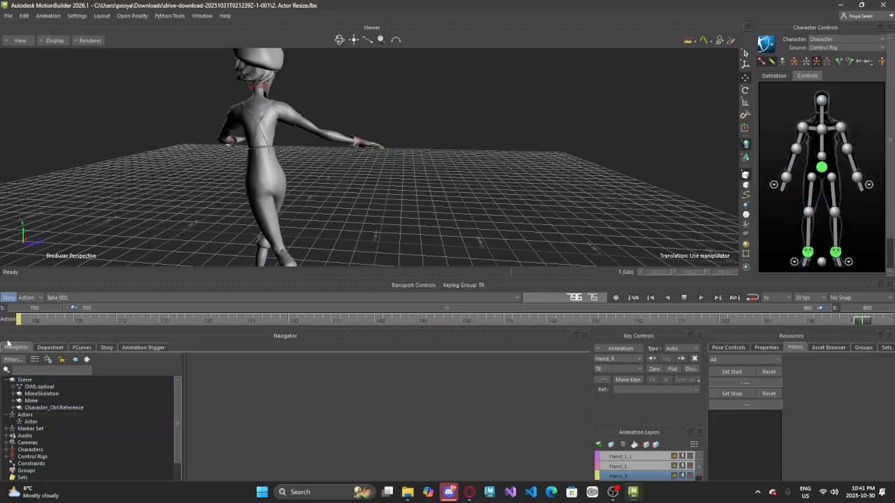
pyautogui.click(246, 134)
pyautogui.click(388, 165)
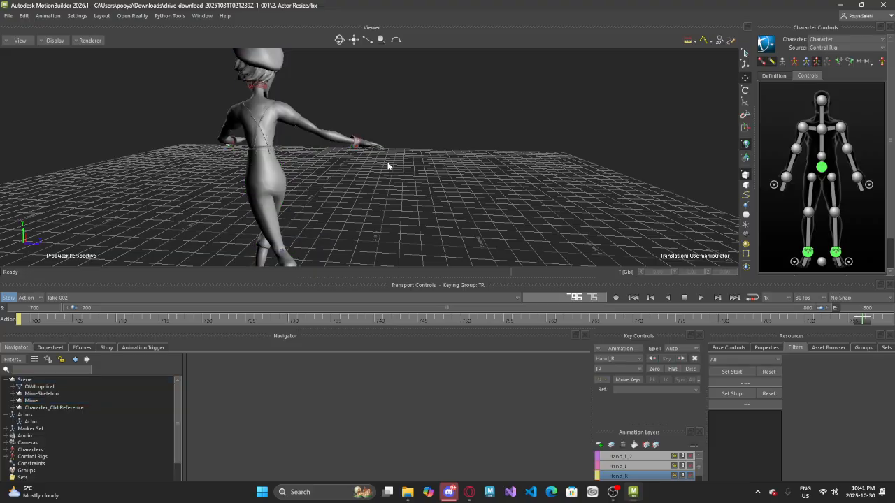
# Select all of the character's body controls and examine the motion around the Hand_R layer keys from about frame 720 onward
pyautogui.click(787, 178)
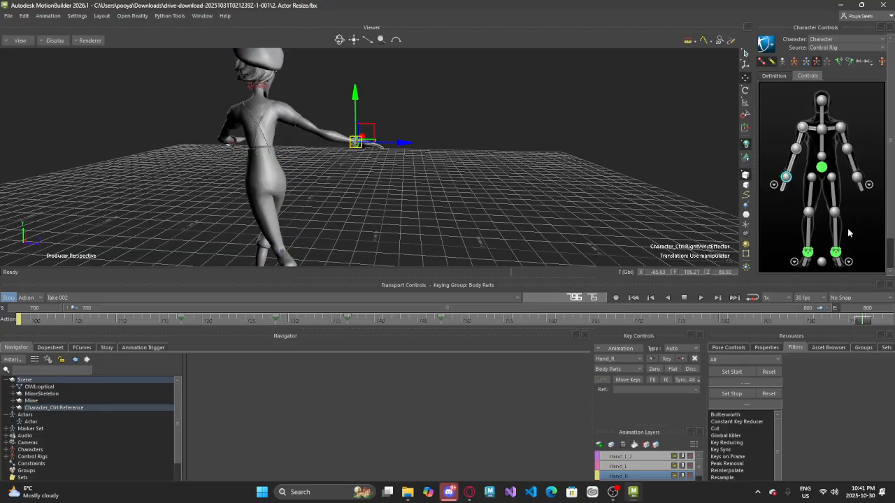
pyautogui.doubleClick(802, 214)
pyautogui.doubleClick(803, 214)
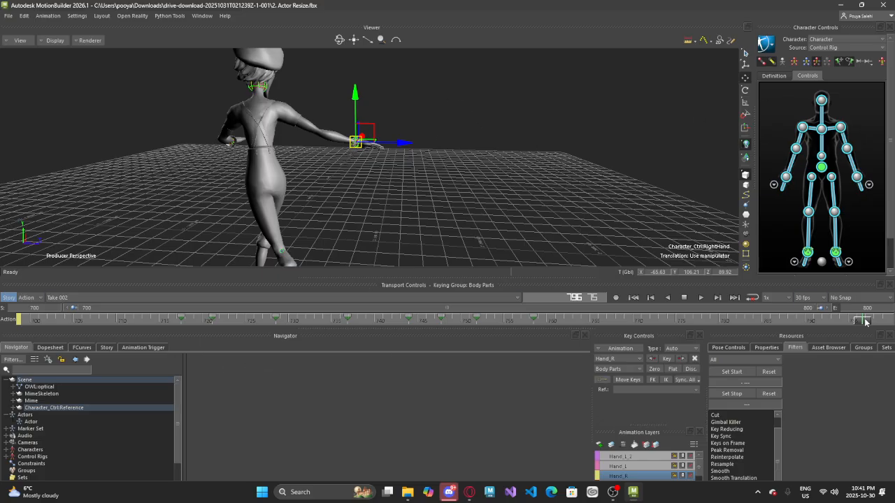
pyautogui.moveTo(865, 322); pyautogui.dragTo(205, 397)
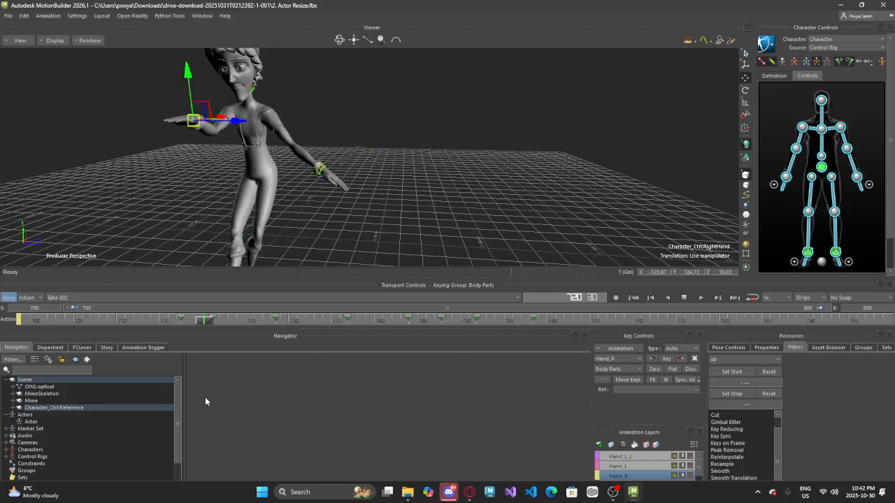
pyautogui.moveTo(200, 321)
pyautogui.mouseDown()
pyautogui.moveTo(28, 321)
pyautogui.moveTo(201, 318)
pyautogui.mouseUp()
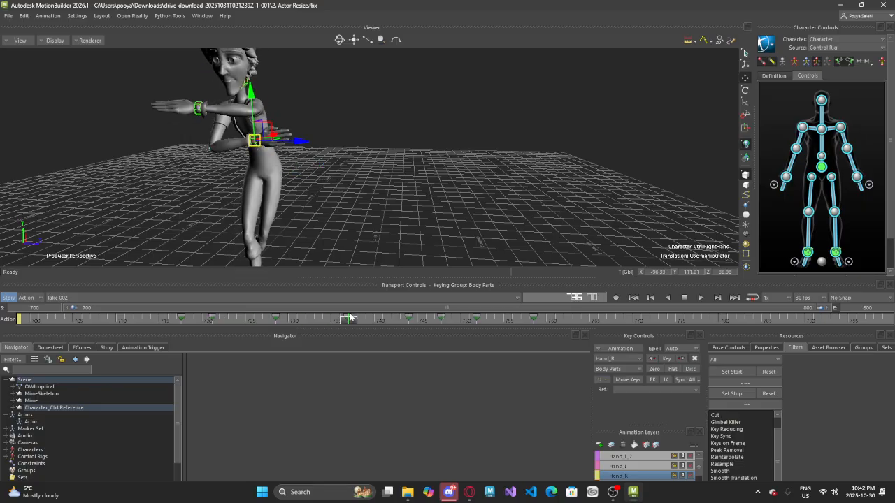
pyautogui.moveTo(475, 325); pyautogui.dragTo(550, 318)
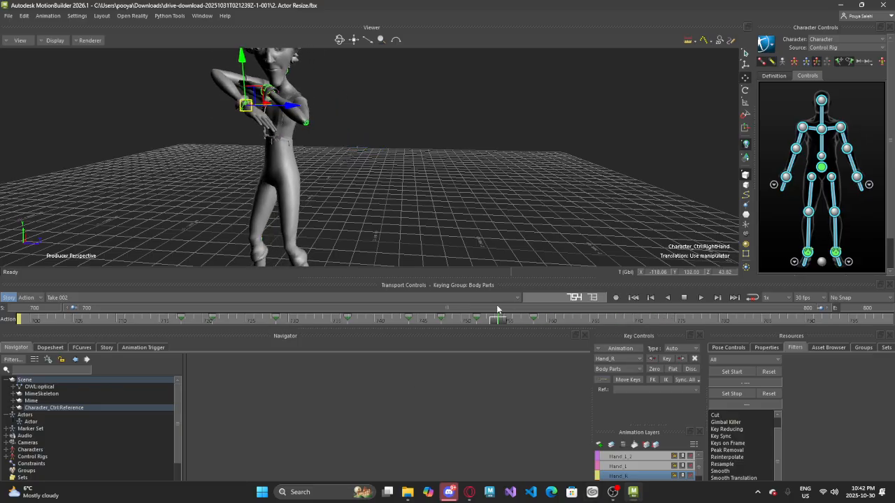